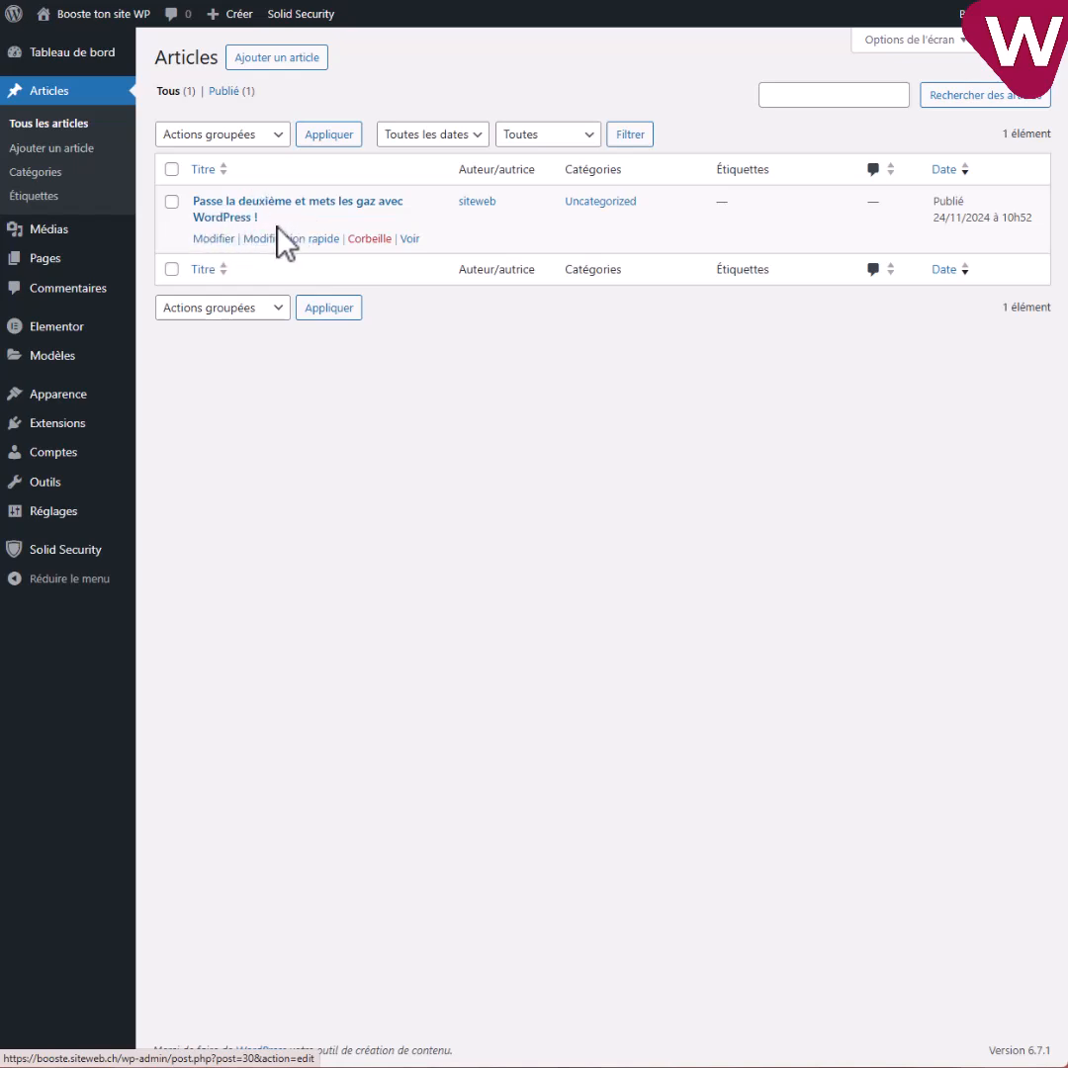
- Open the Quick Edit form of the article "Passe la deuxième et mets les gaz avec WordPress !" and examine its slug
left_click(291, 242)
left_click(282, 264)
left_click_drag(238, 265, 503, 265)
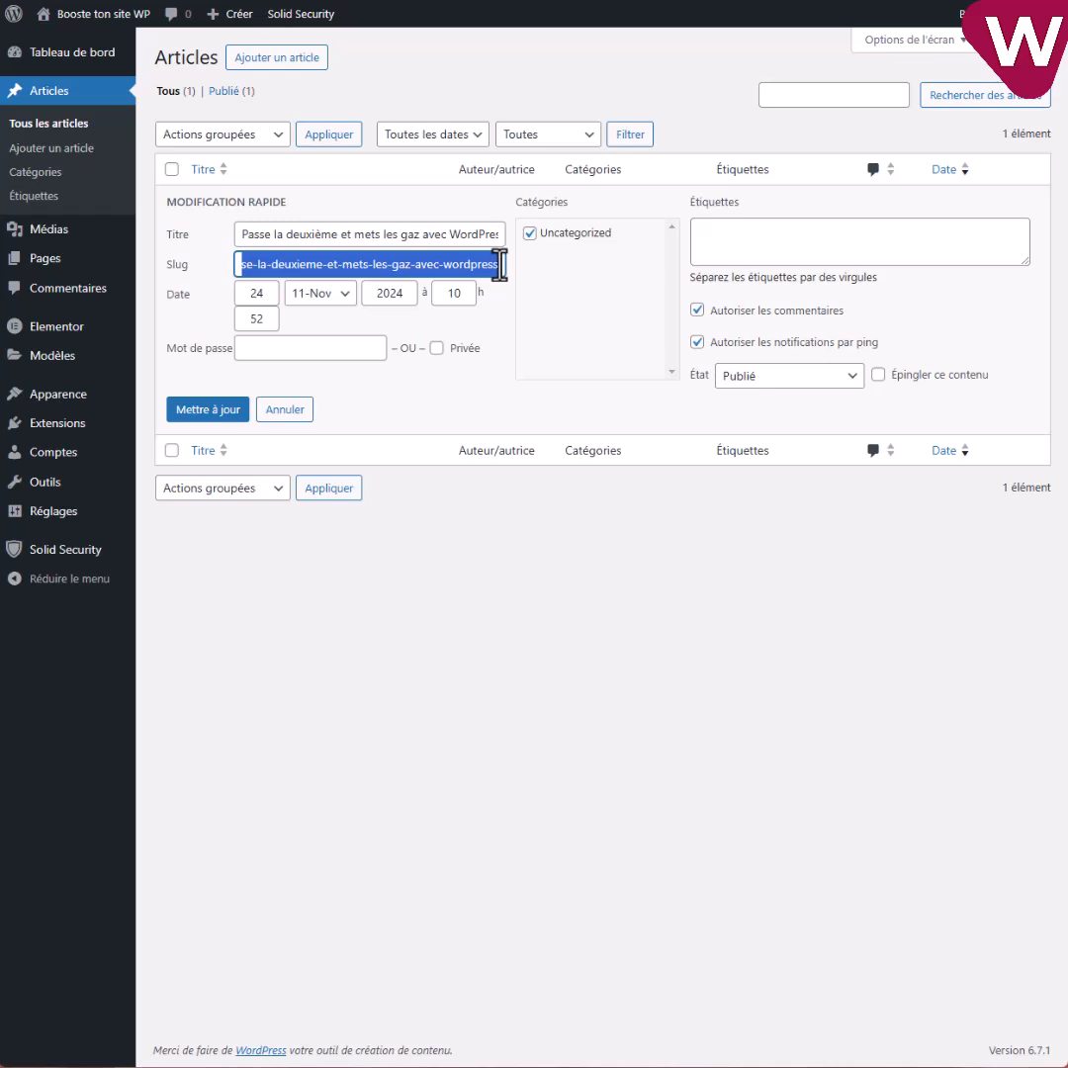
left_click(281, 263)
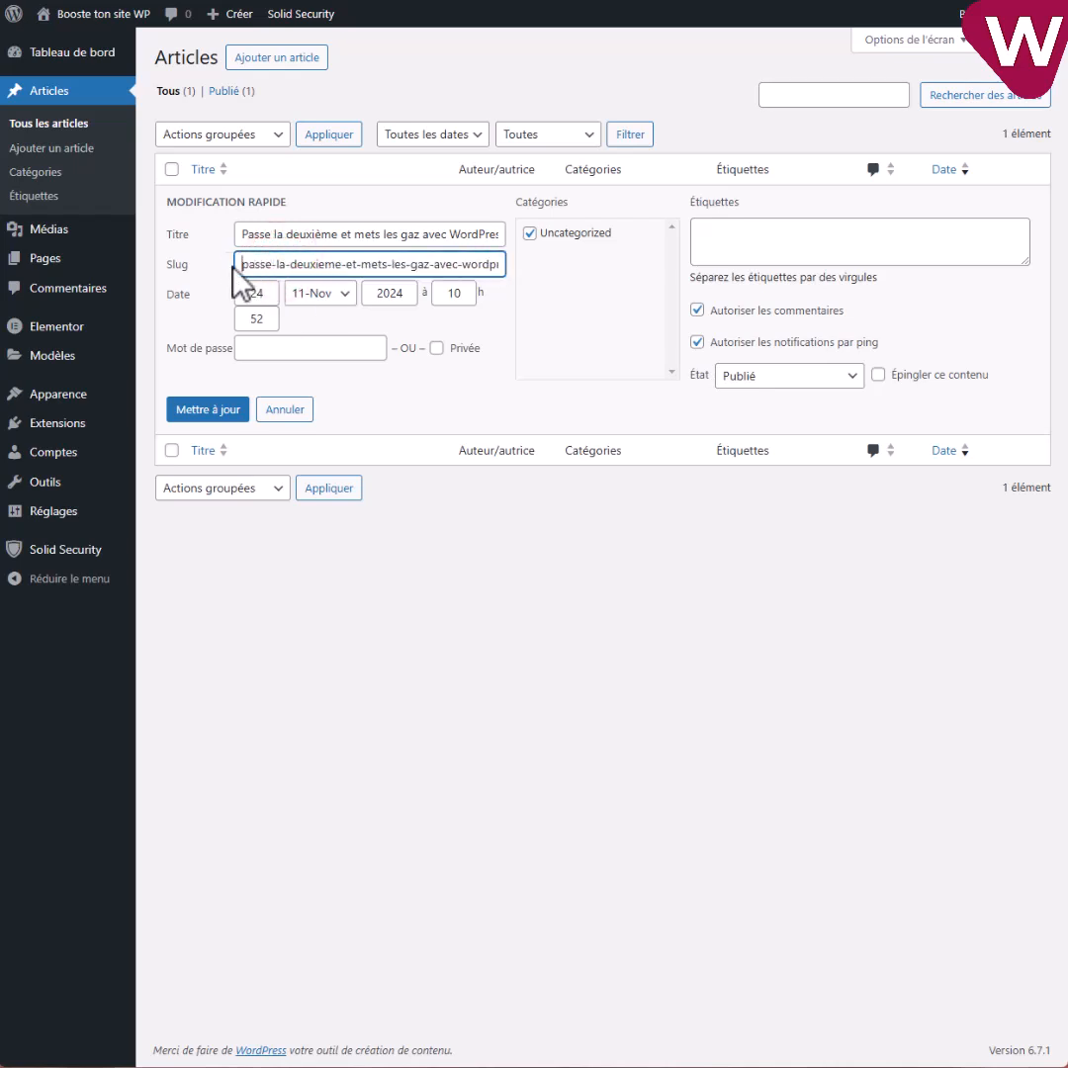
left_click_drag(238, 265, 502, 265)
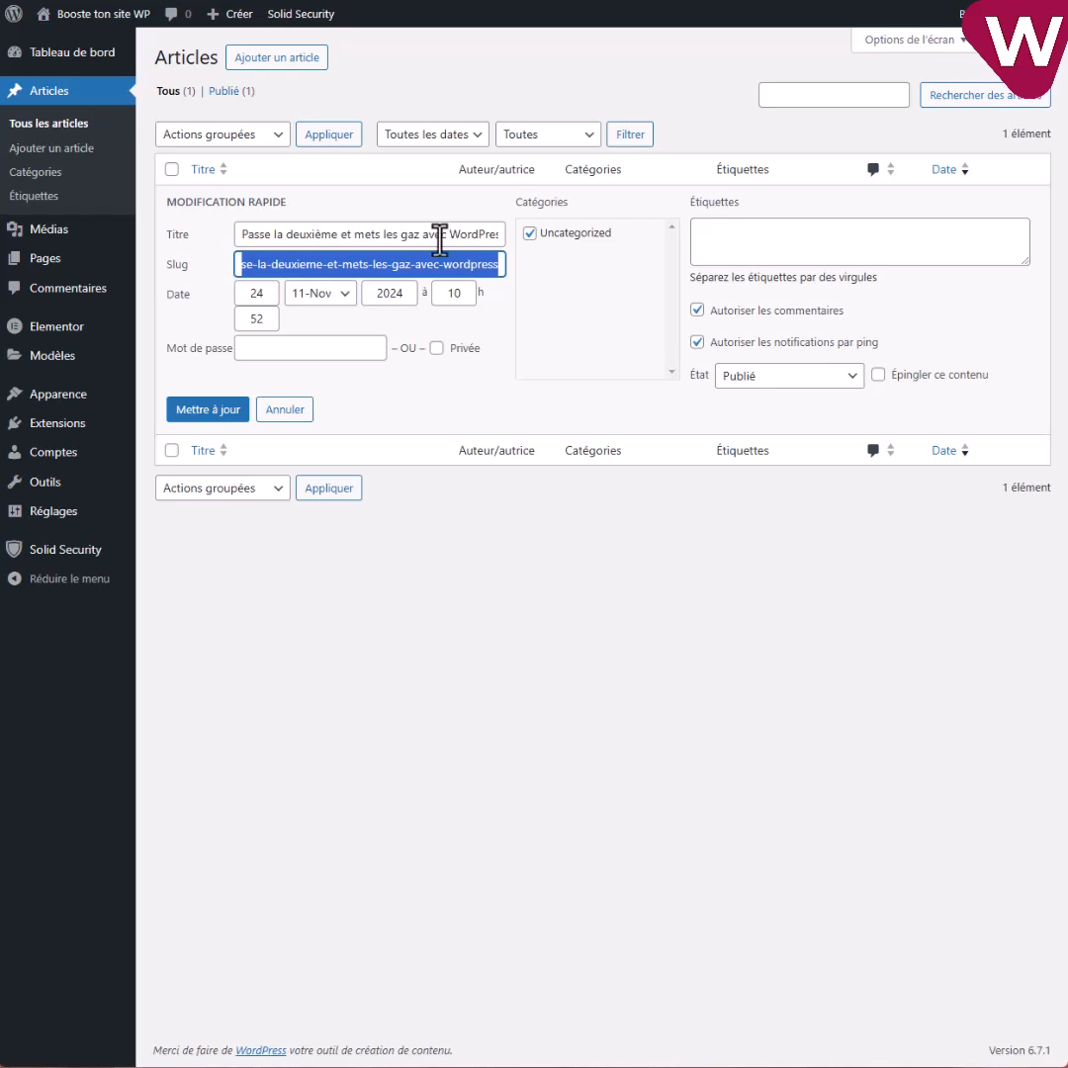
- Open the article "Passe la deuxième et mets les gaz avec WordPress !" for full editing and compare its title with the Titre 1 heading in the content
left_click(55, 123)
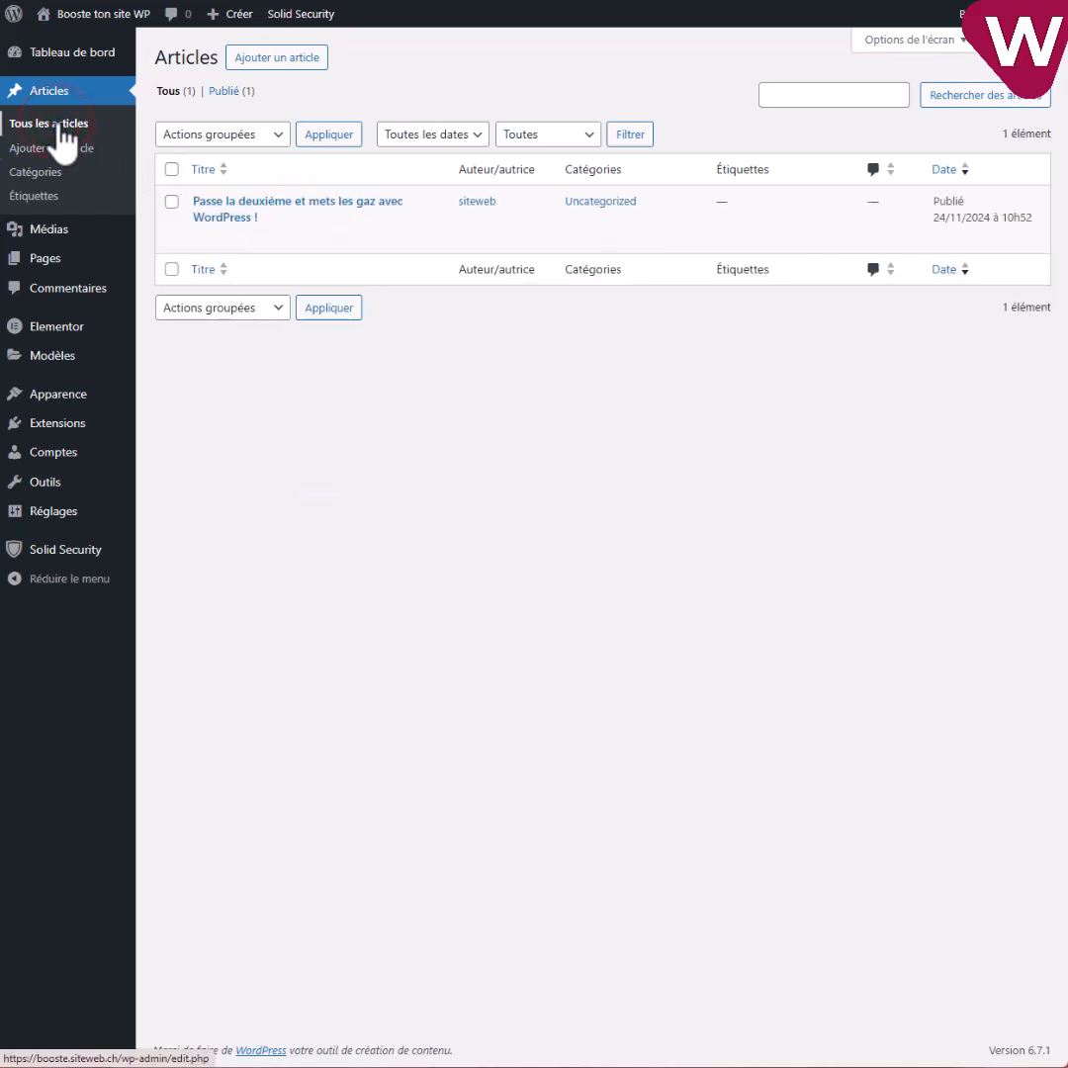
left_click(215, 243)
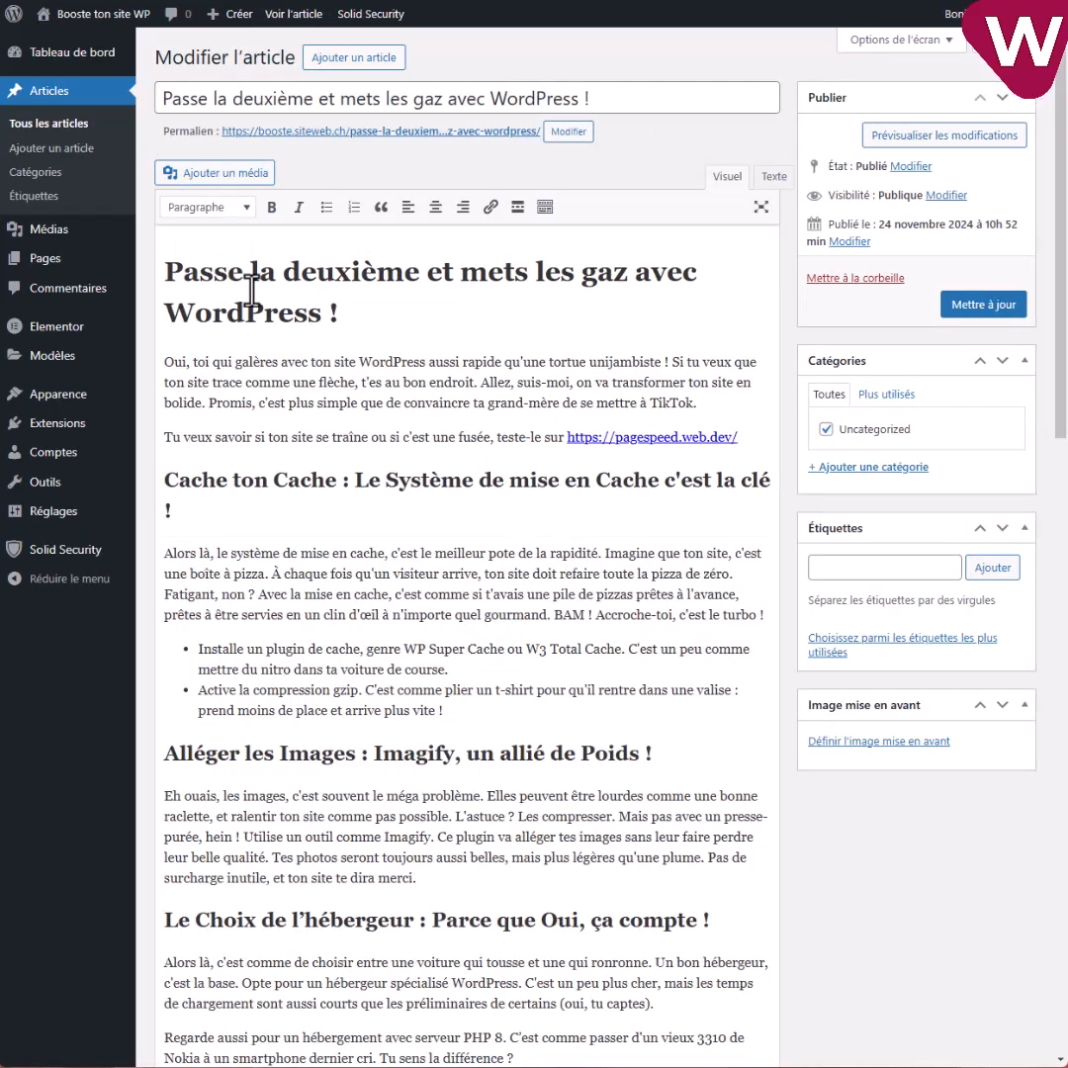
left_click(248, 276)
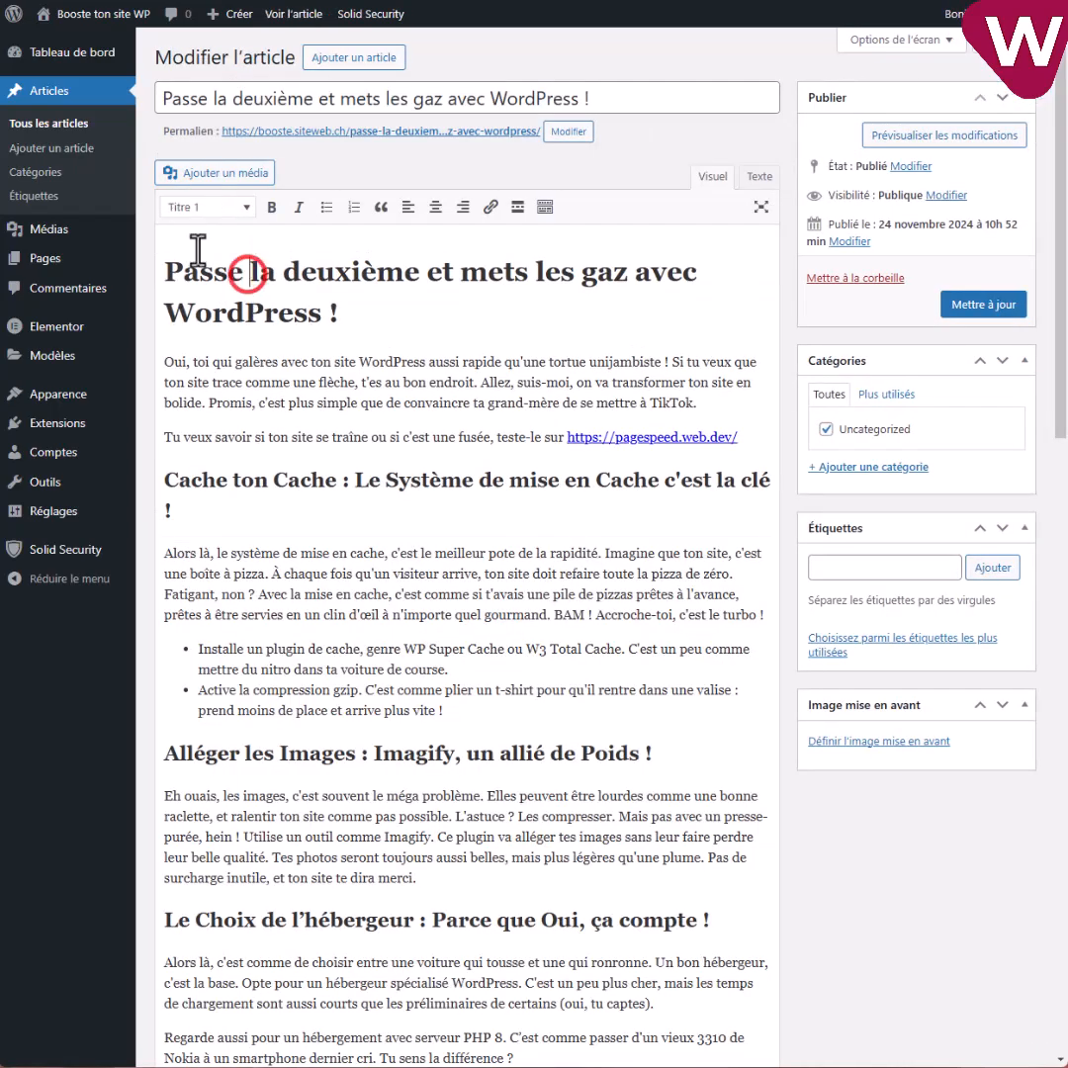
left_click_drag(347, 312, 190, 265)
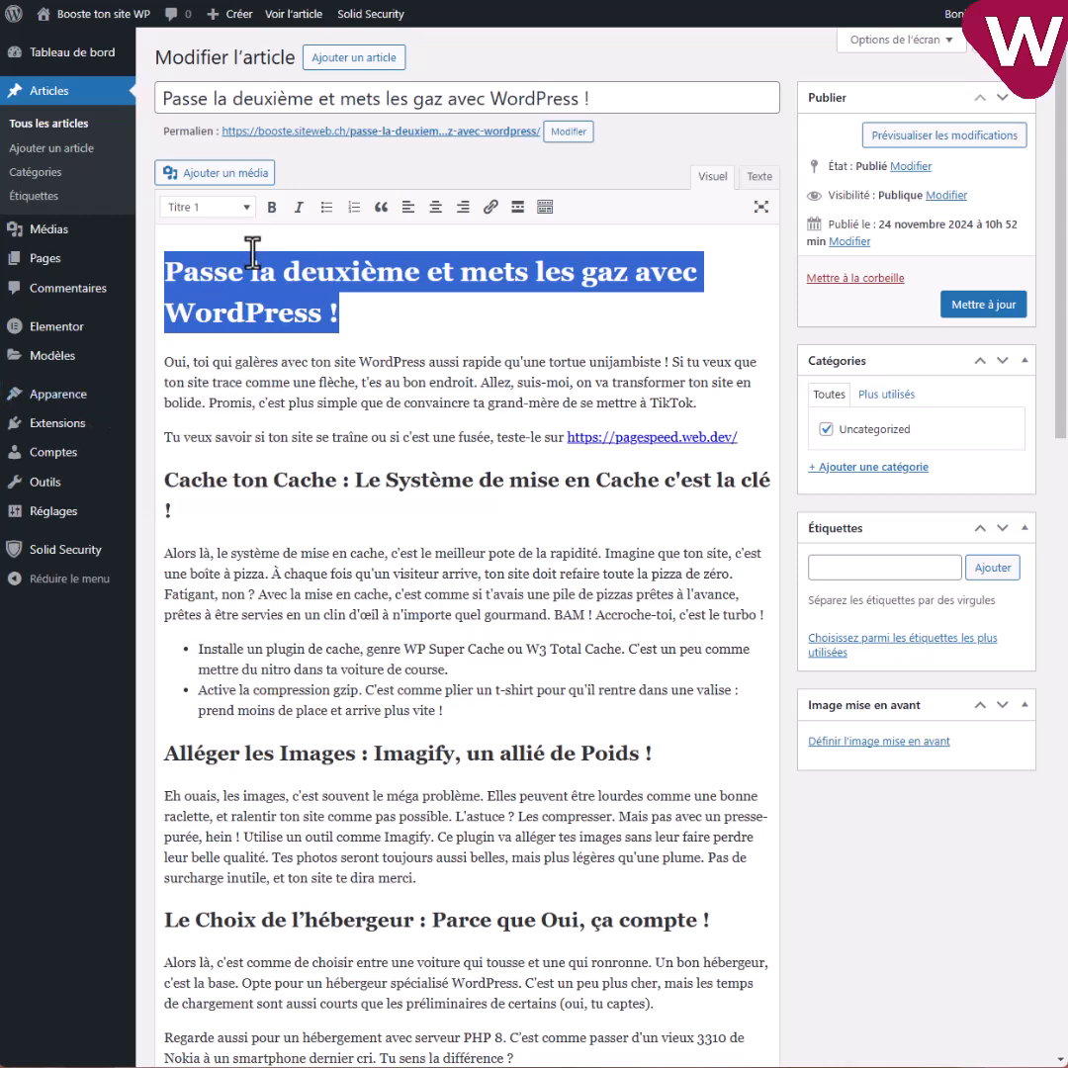
left_click(279, 99)
left_click_drag(610, 98, 151, 98)
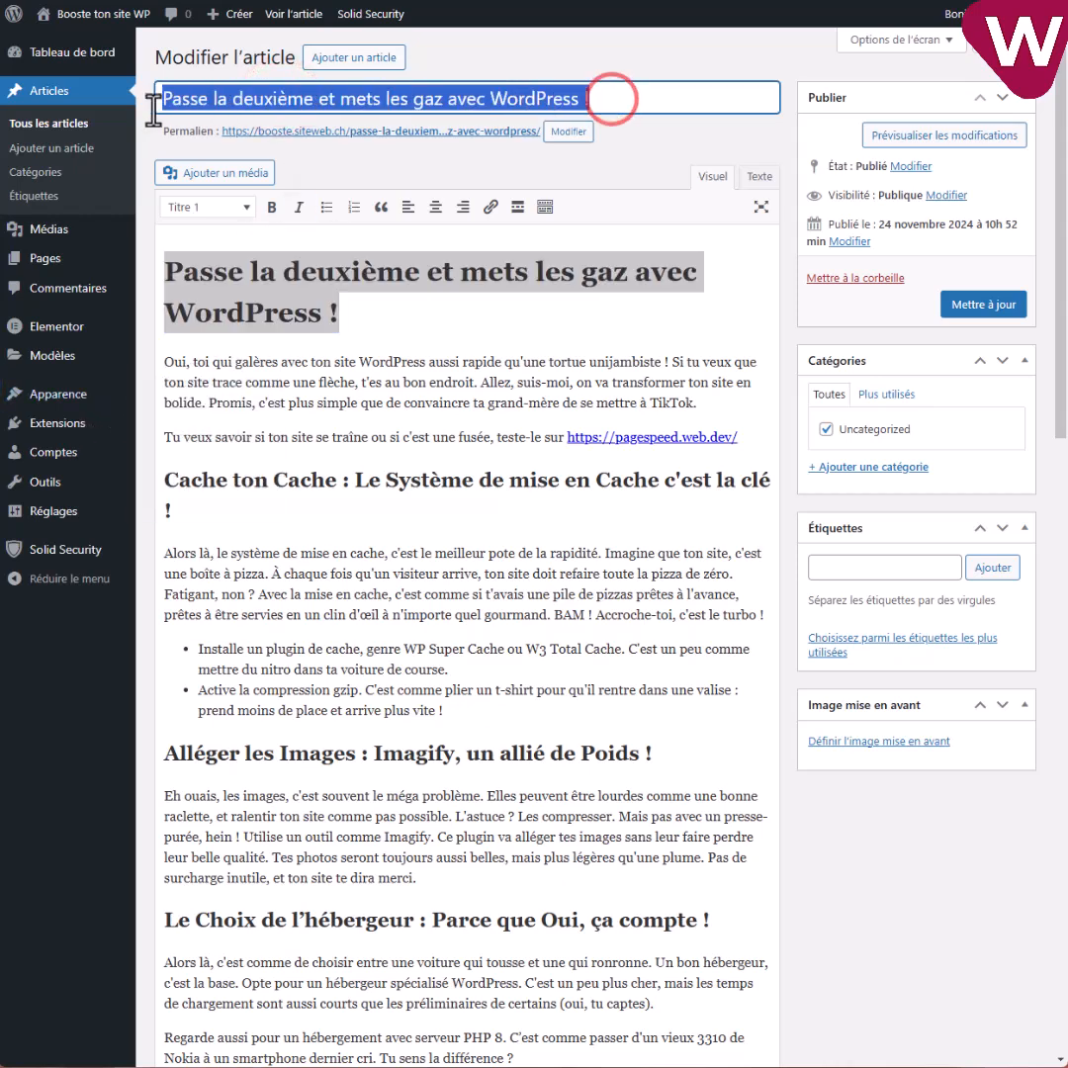
left_click(329, 308)
left_click_drag(341, 312, 136, 286)
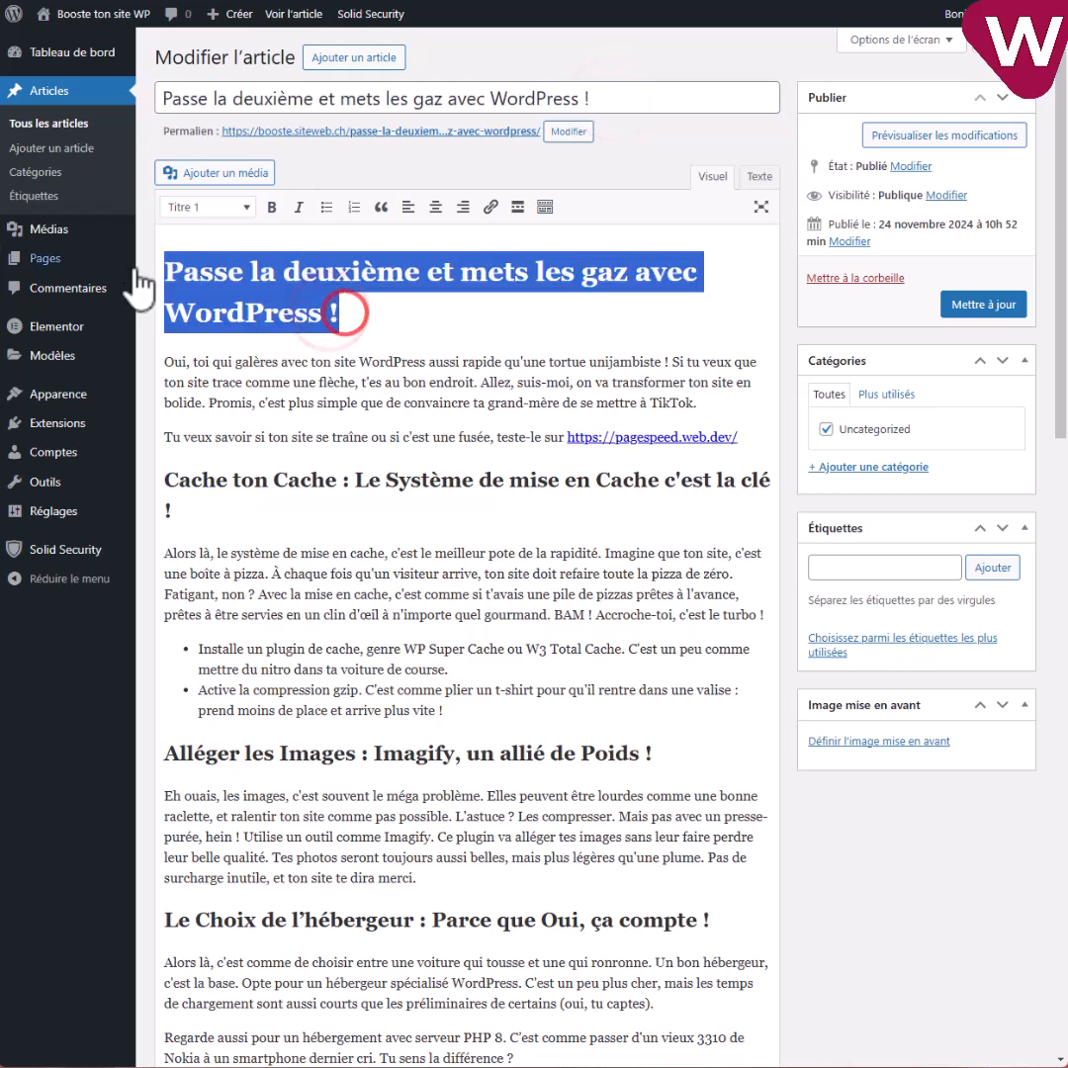
left_click(222, 99)
left_click_drag(615, 96, 165, 97)
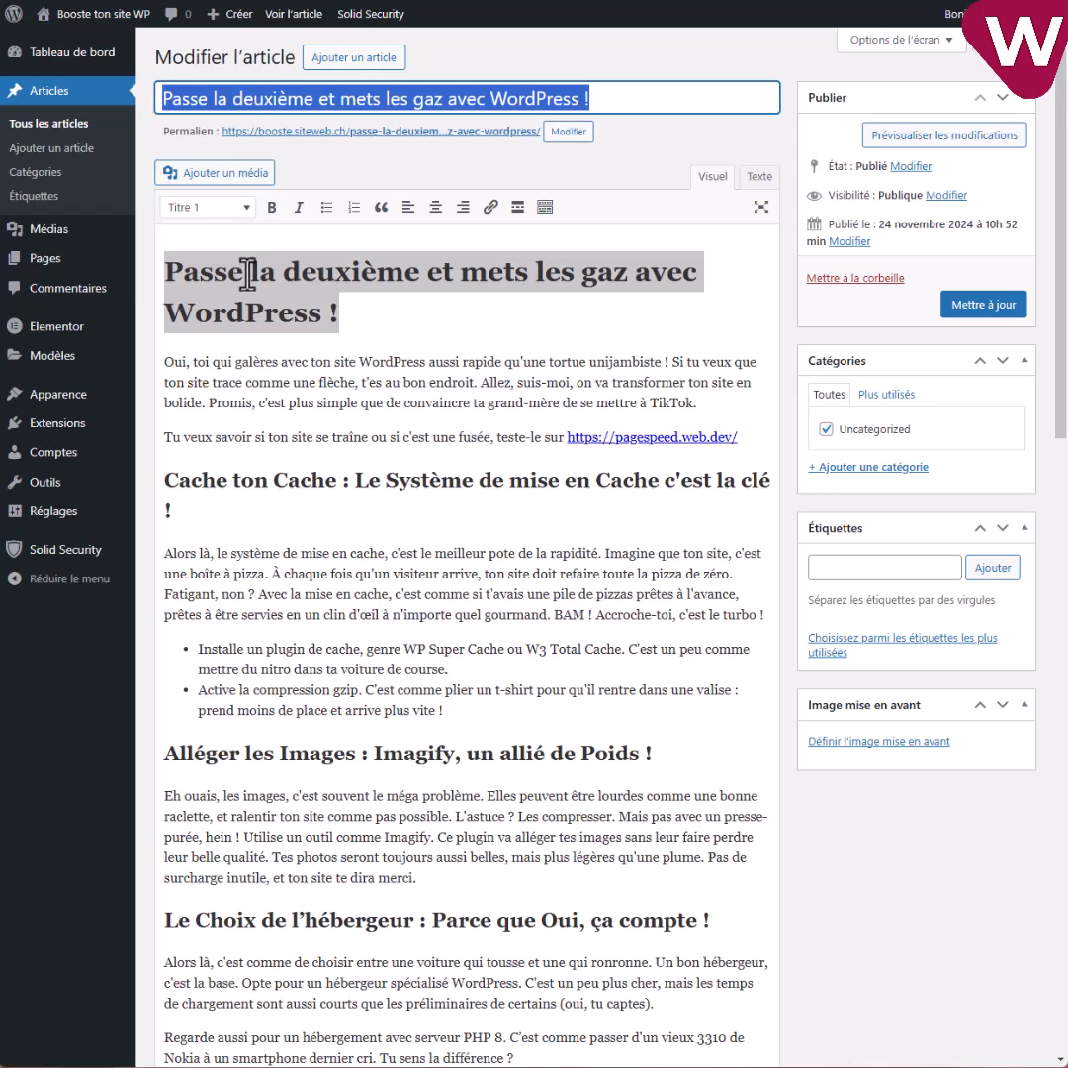
left_click_drag(353, 317, 184, 273)
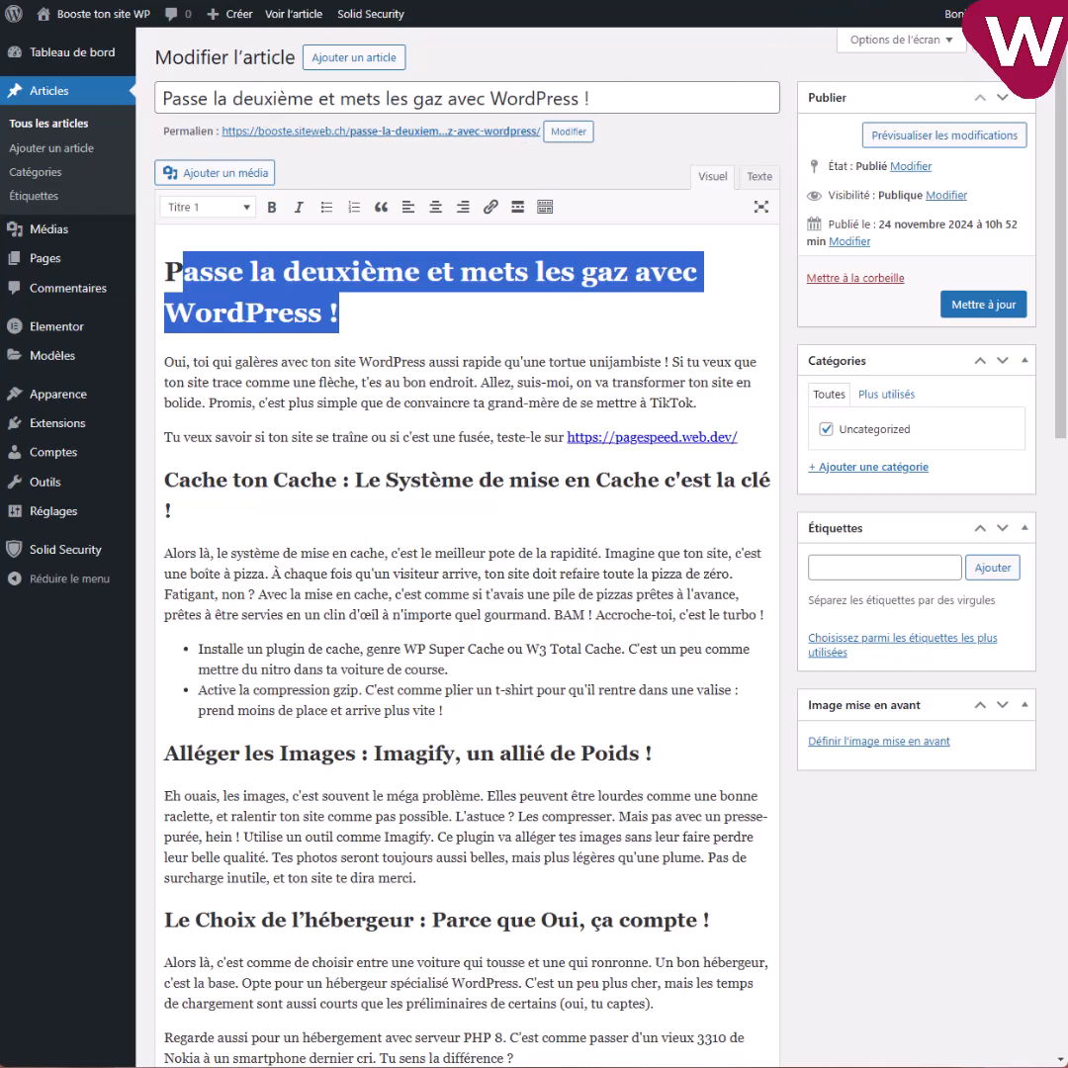
- Search Google for "siteweb" in a new browser tab and compare the Siteweb.ch result's title and description with the article's title
key("ctrl+t")
left_click(390, 277)
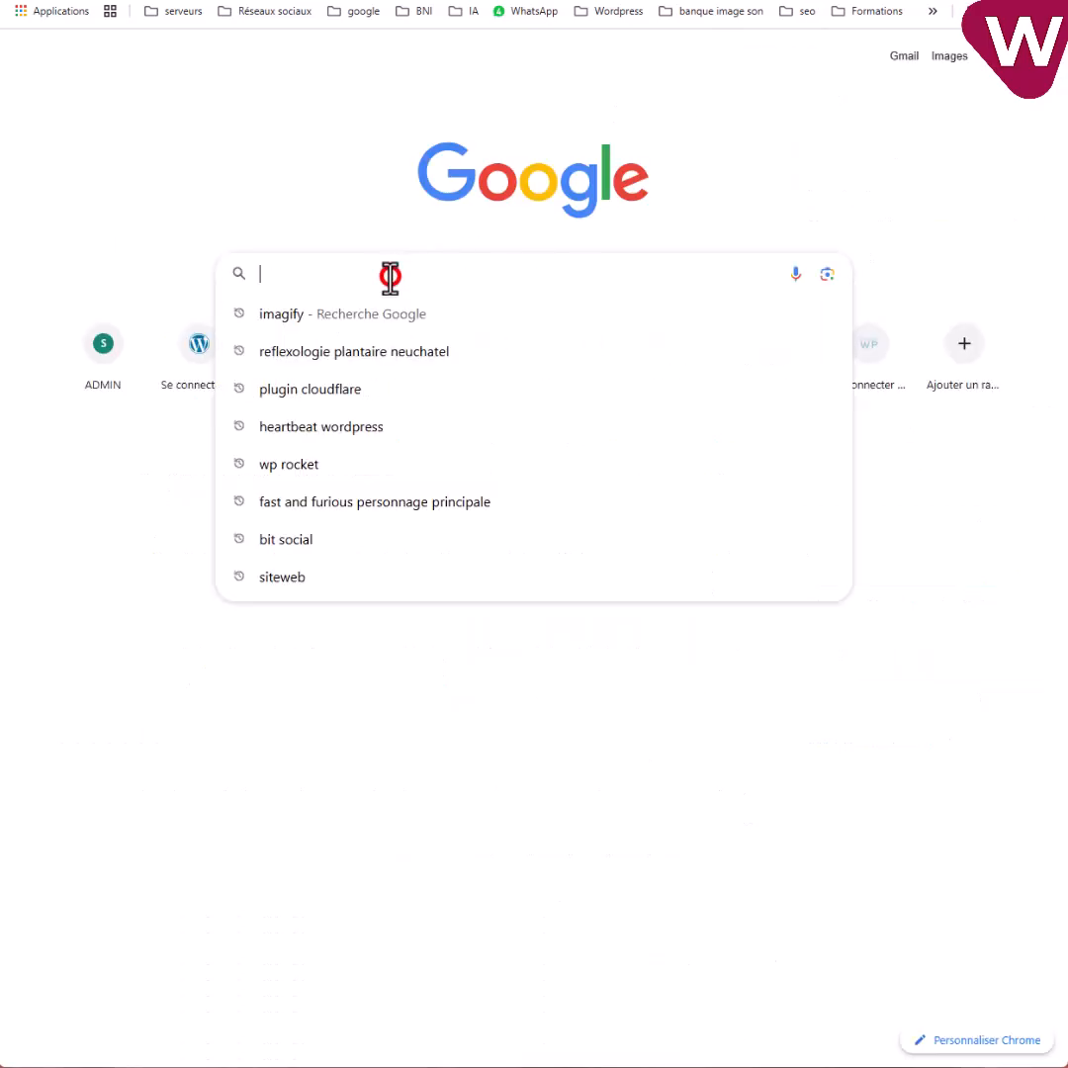
type("s")
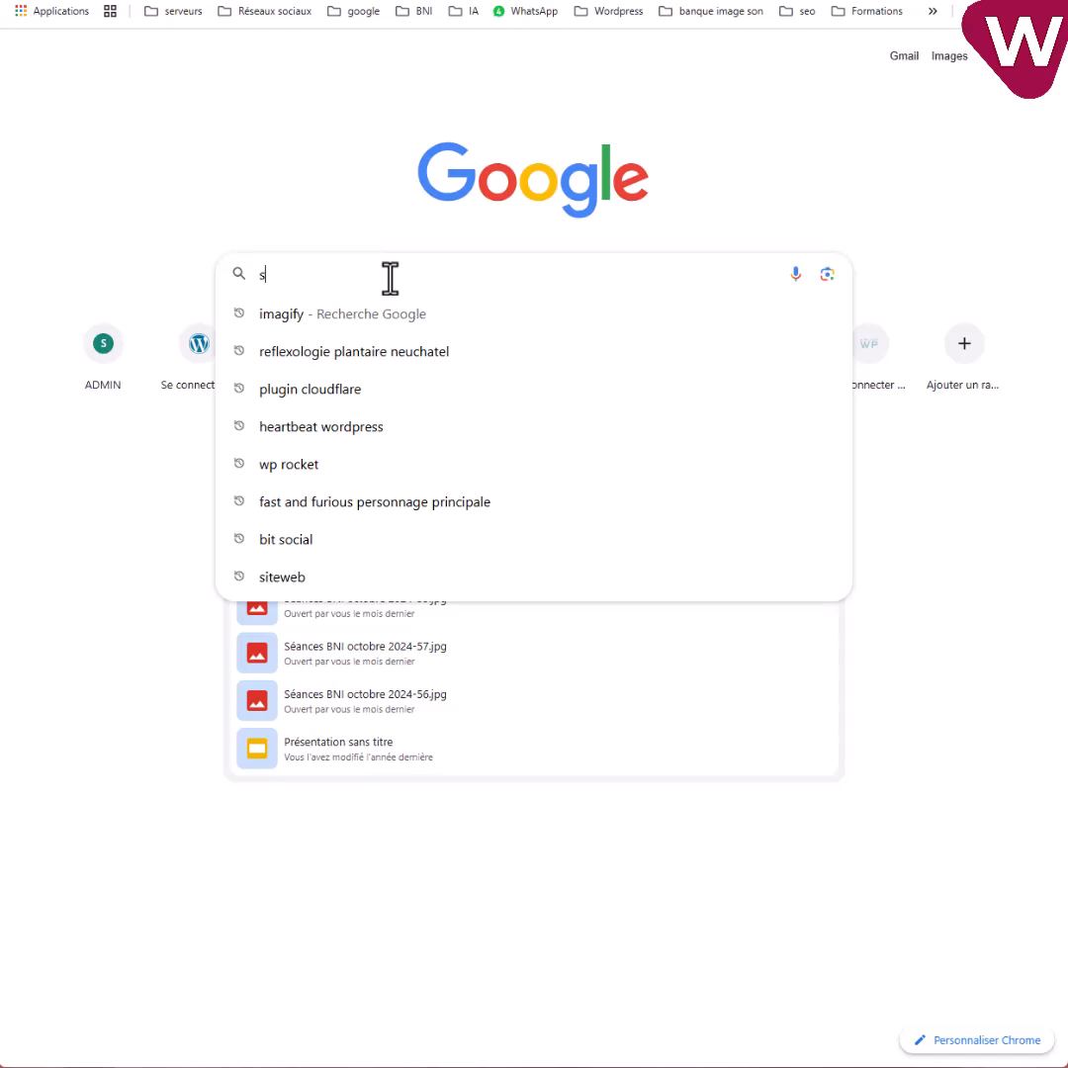
type("iteweb")
key("Return")
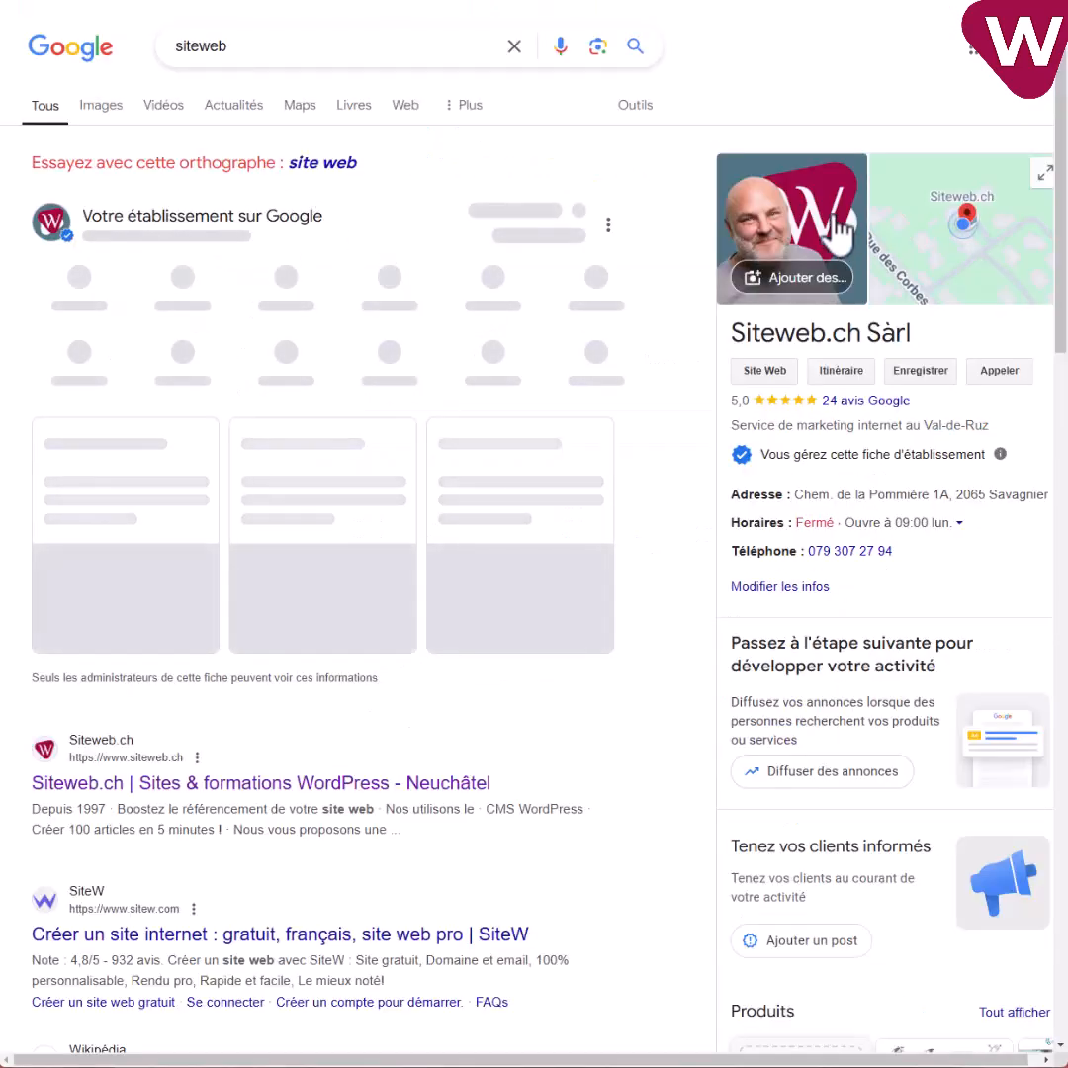
scroll(470, 298, "down", 5)
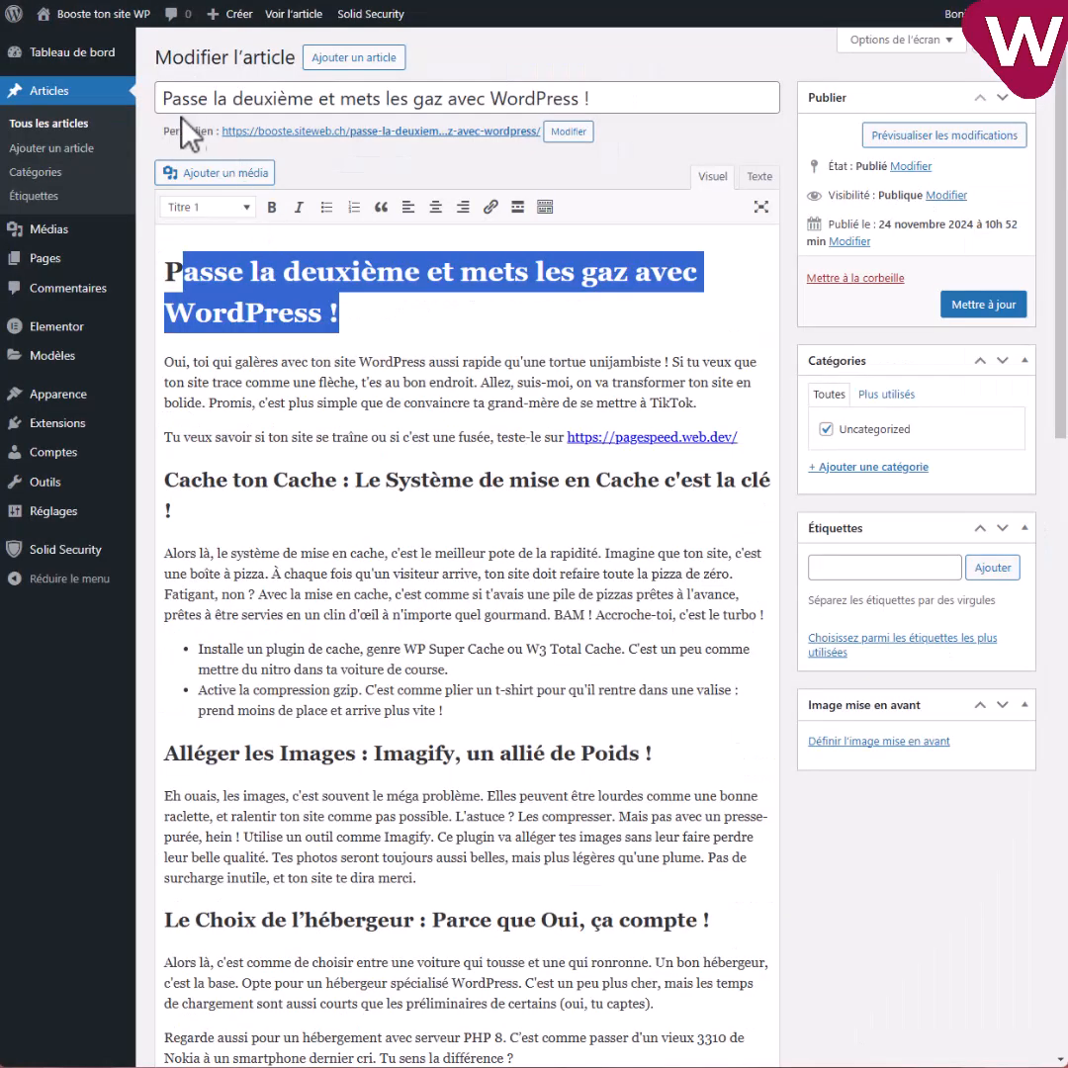
left_click_drag(164, 101, 554, 95)
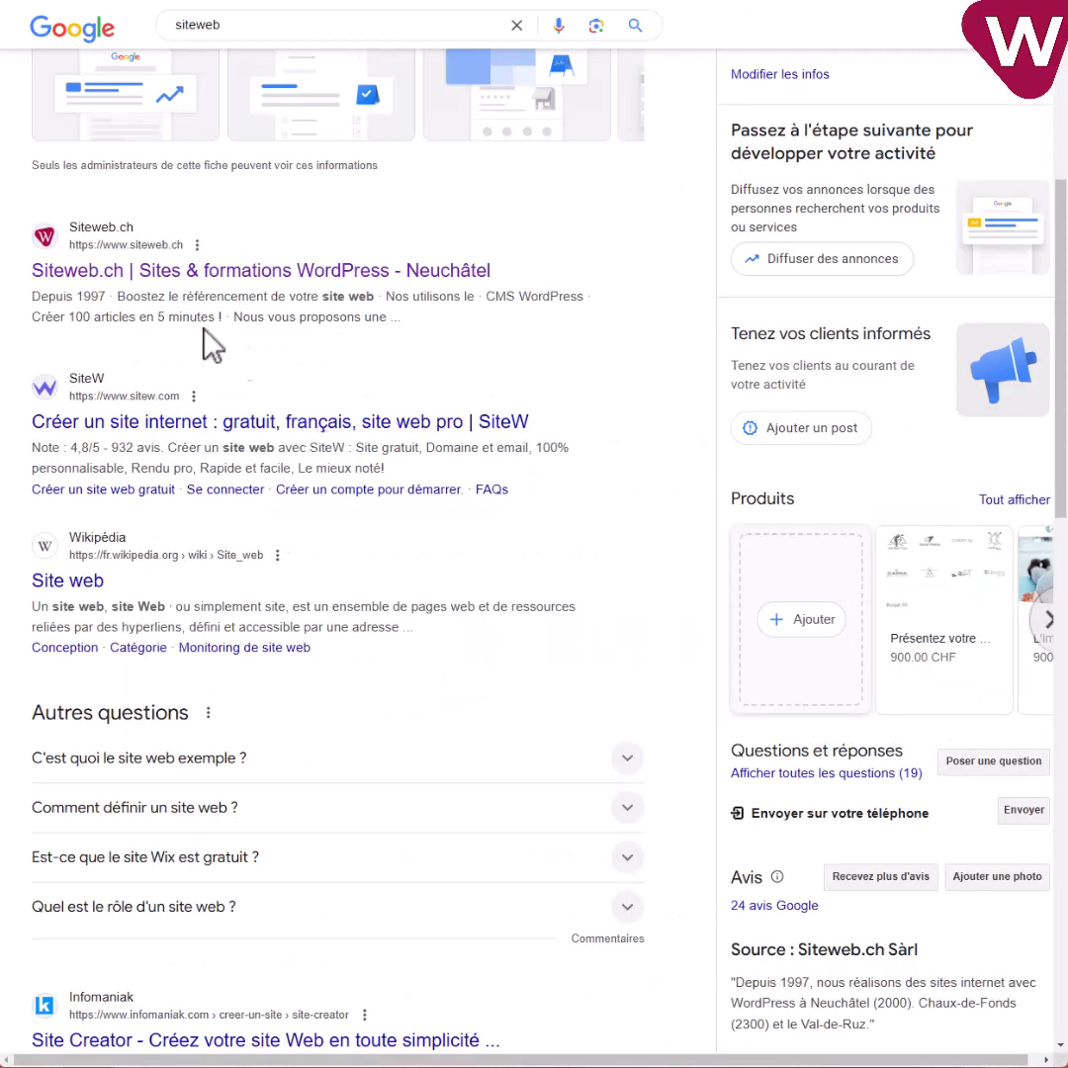
left_click_drag(31, 295, 401, 328)
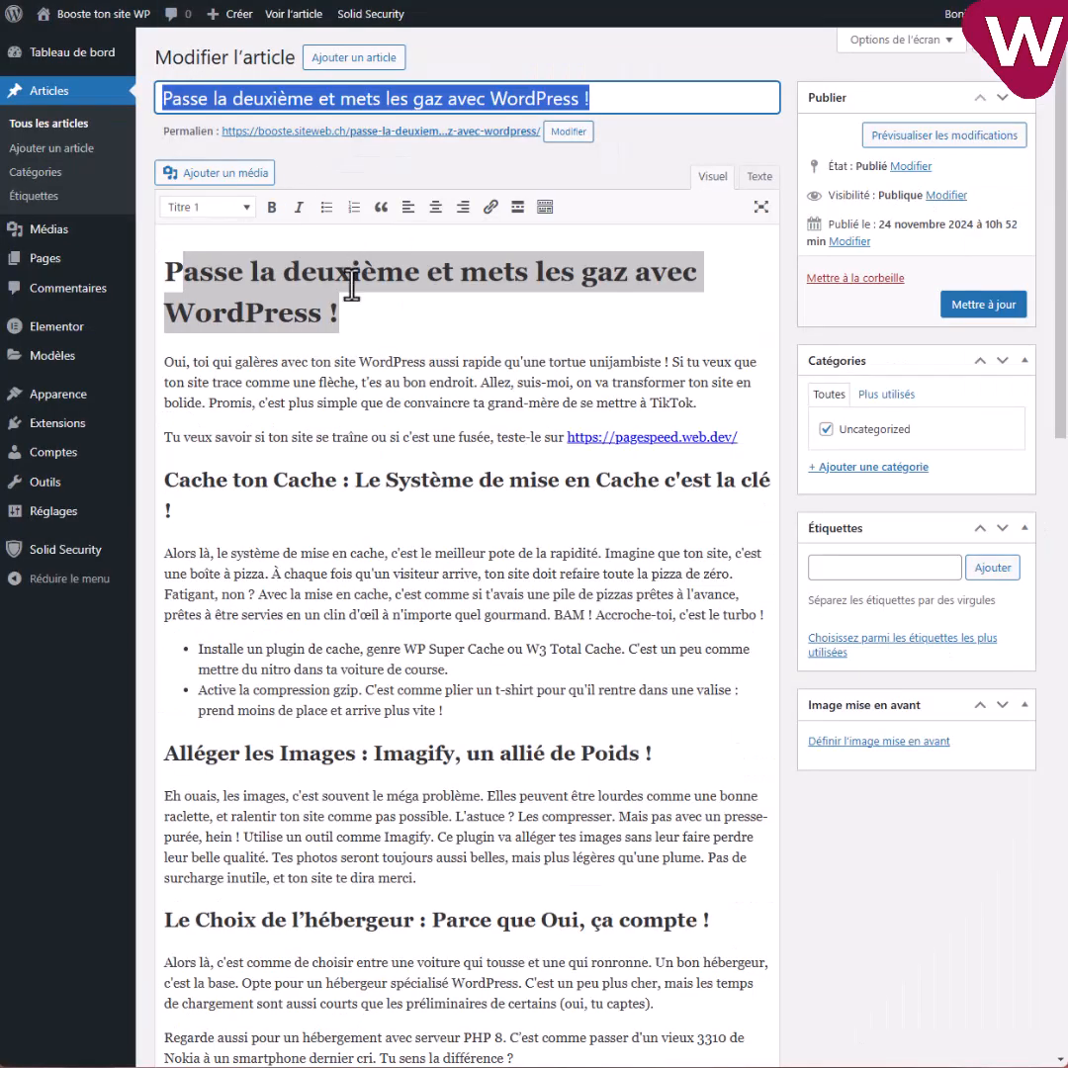
- Review the article's structure, from the Titre 2 heading on caching and its bulleted list through the plugin sections
left_click(392, 341)
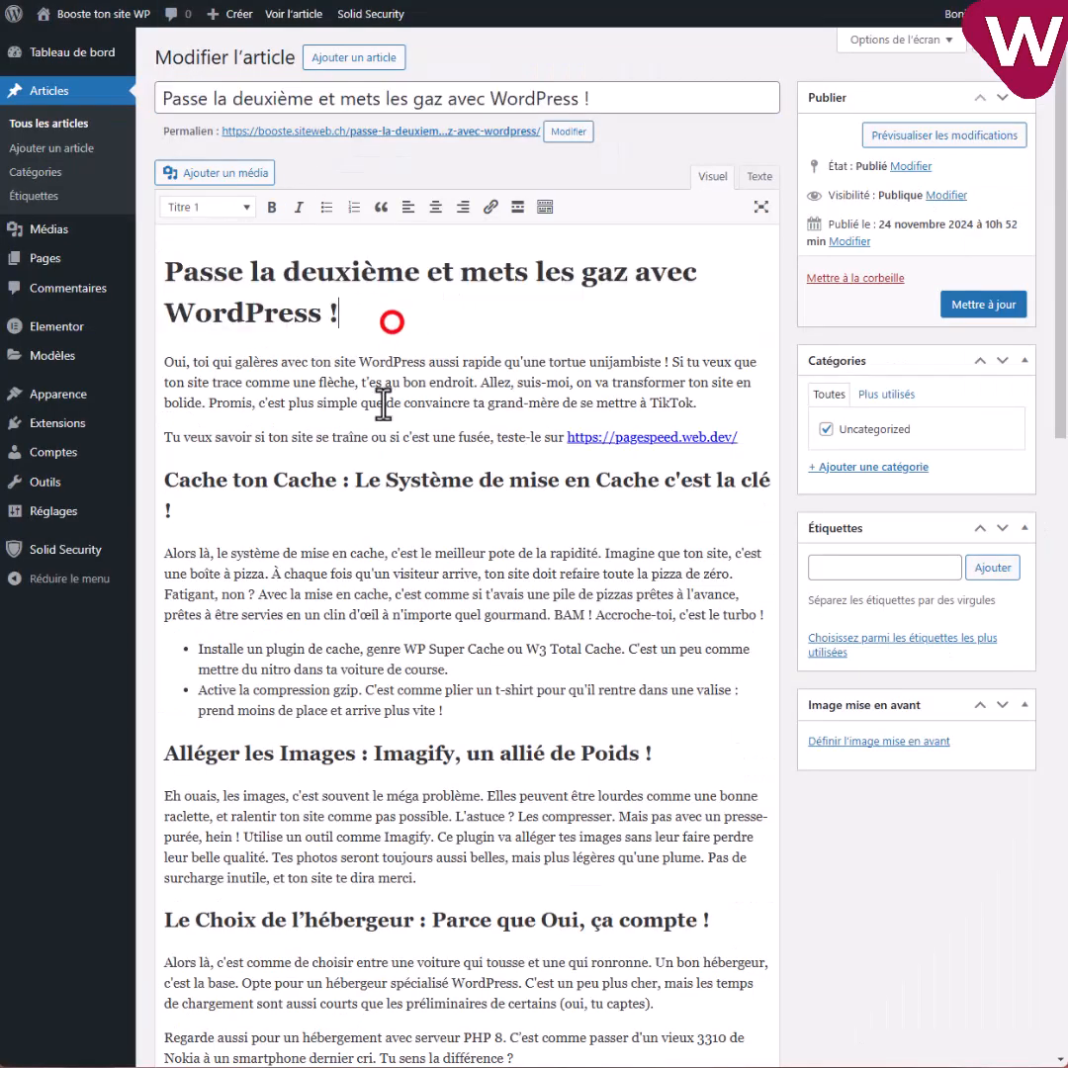
left_click_drag(312, 484, 428, 485)
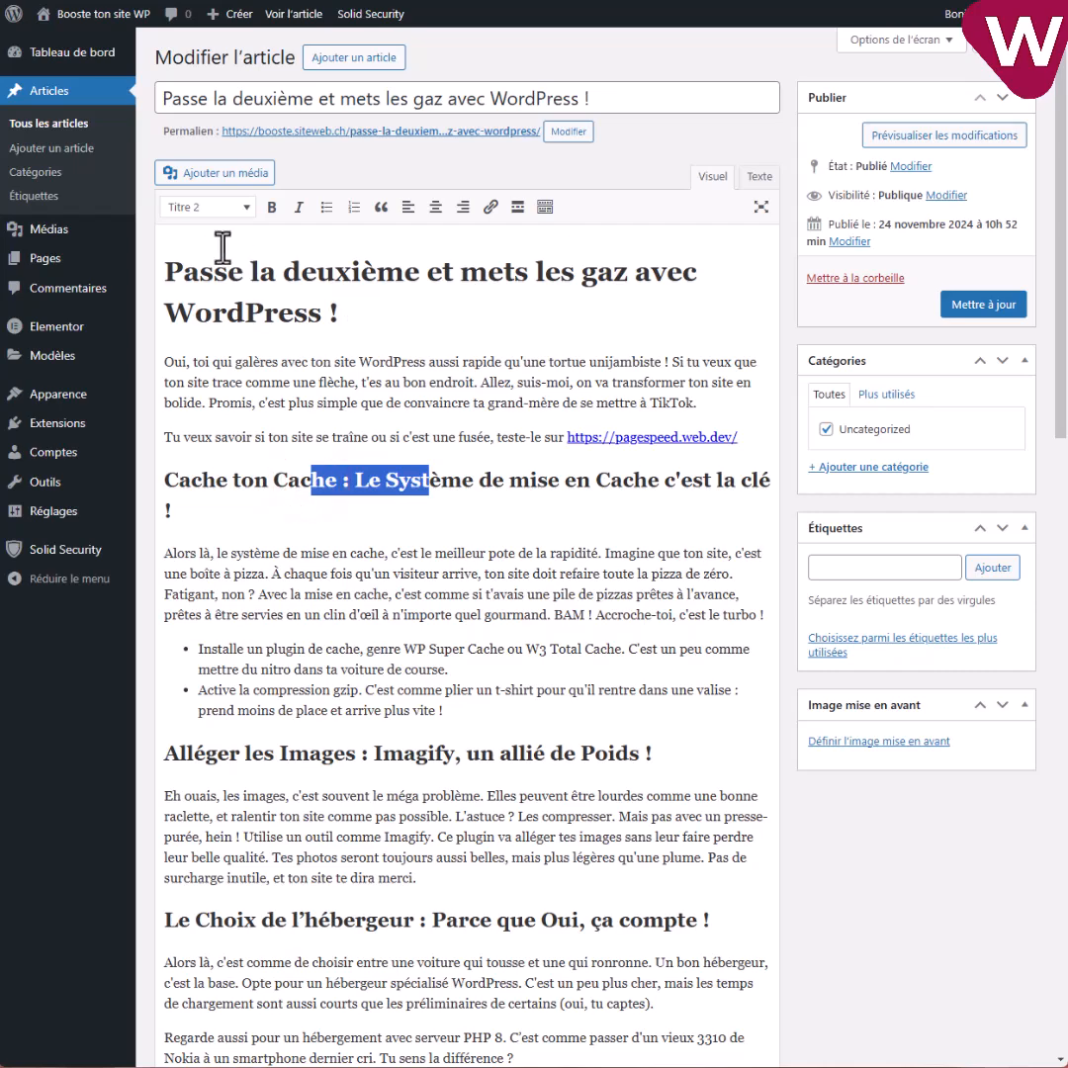
scroll(287, 395, "down", 4)
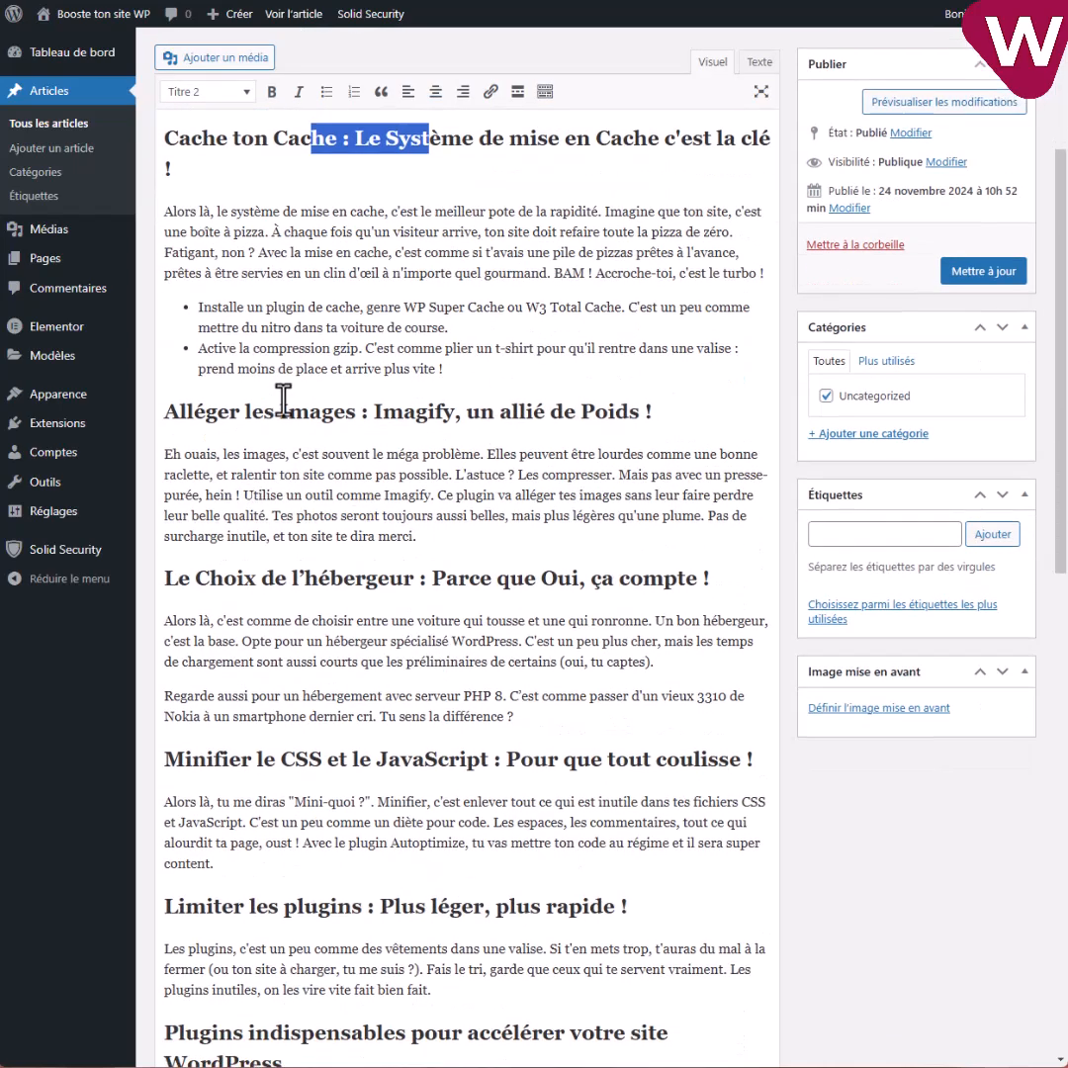
left_click_drag(463, 372, 182, 307)
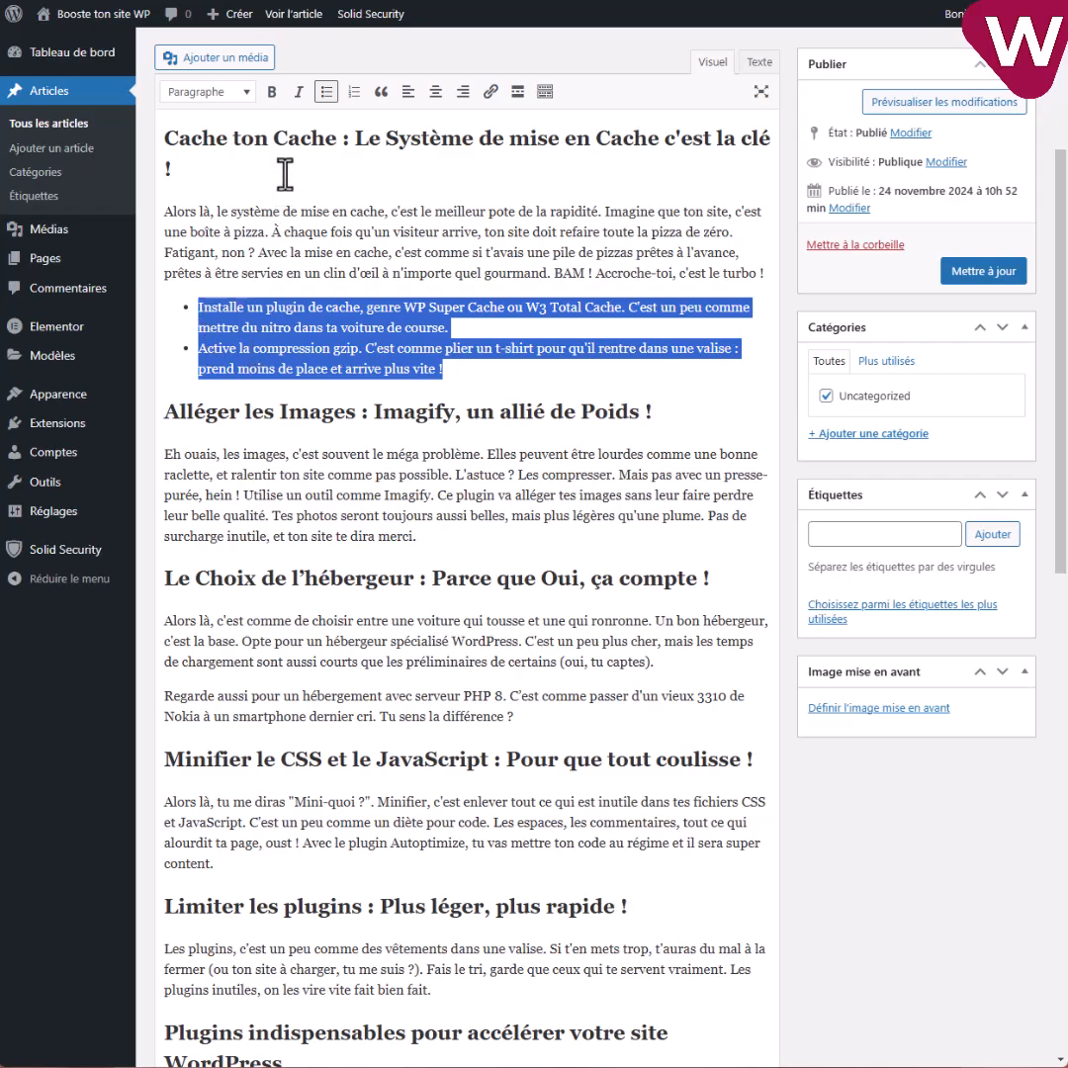
scroll(417, 505, "down", 4)
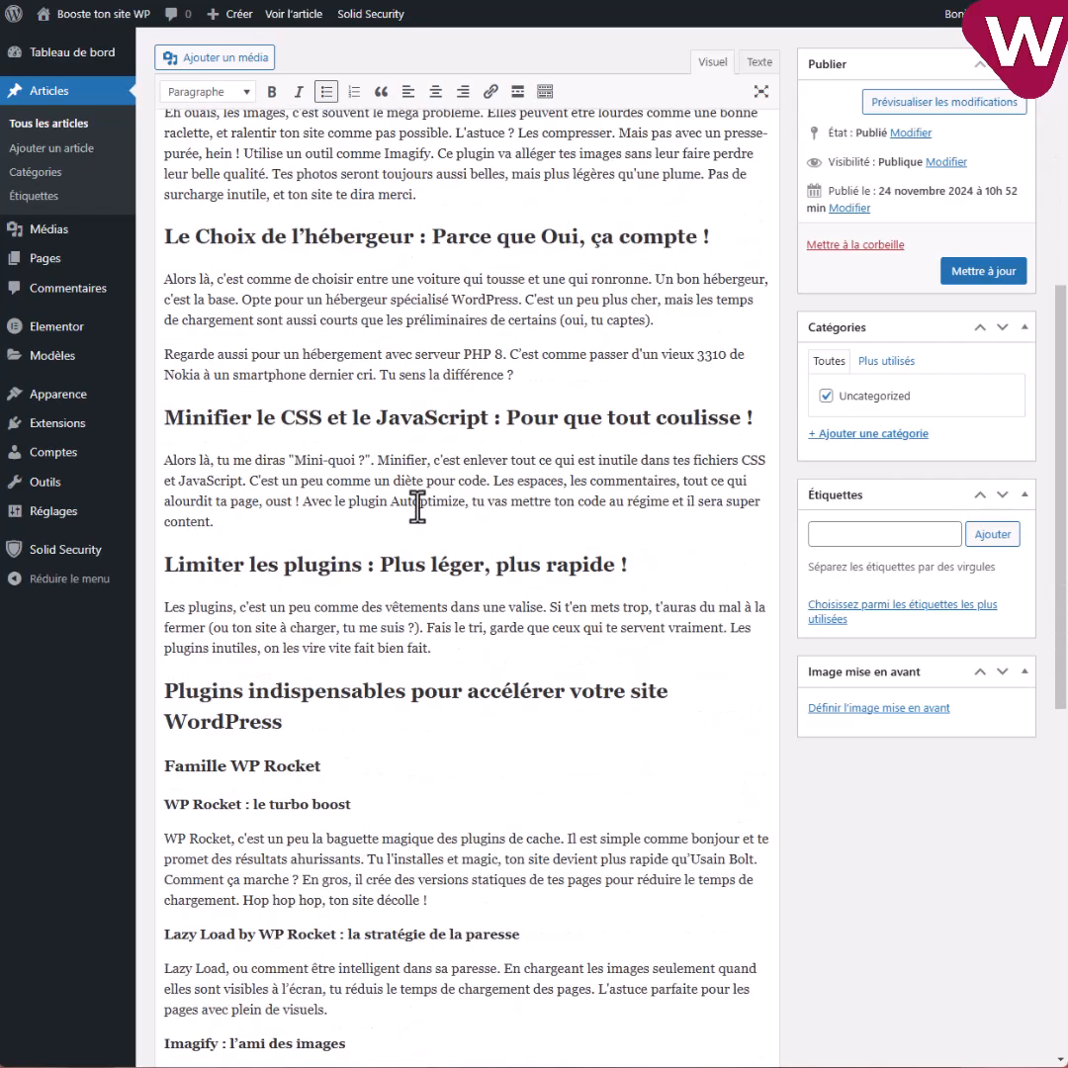
scroll(610, 401, "down", 3)
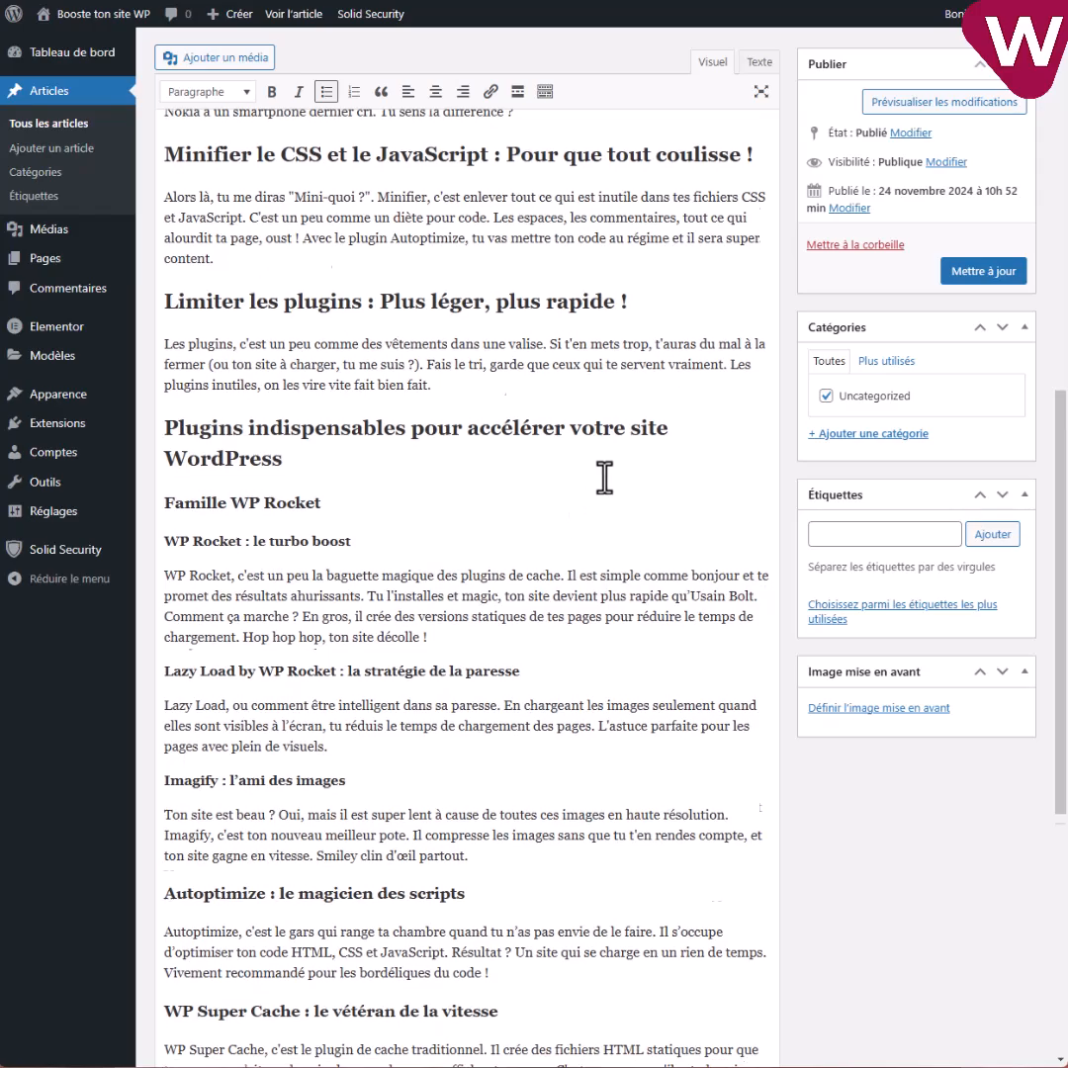
scroll(605, 477, "down", 7)
scroll(588, 503, "up", 6)
scroll(588, 499, "up", 9)
scroll(491, 429, "up", 2)
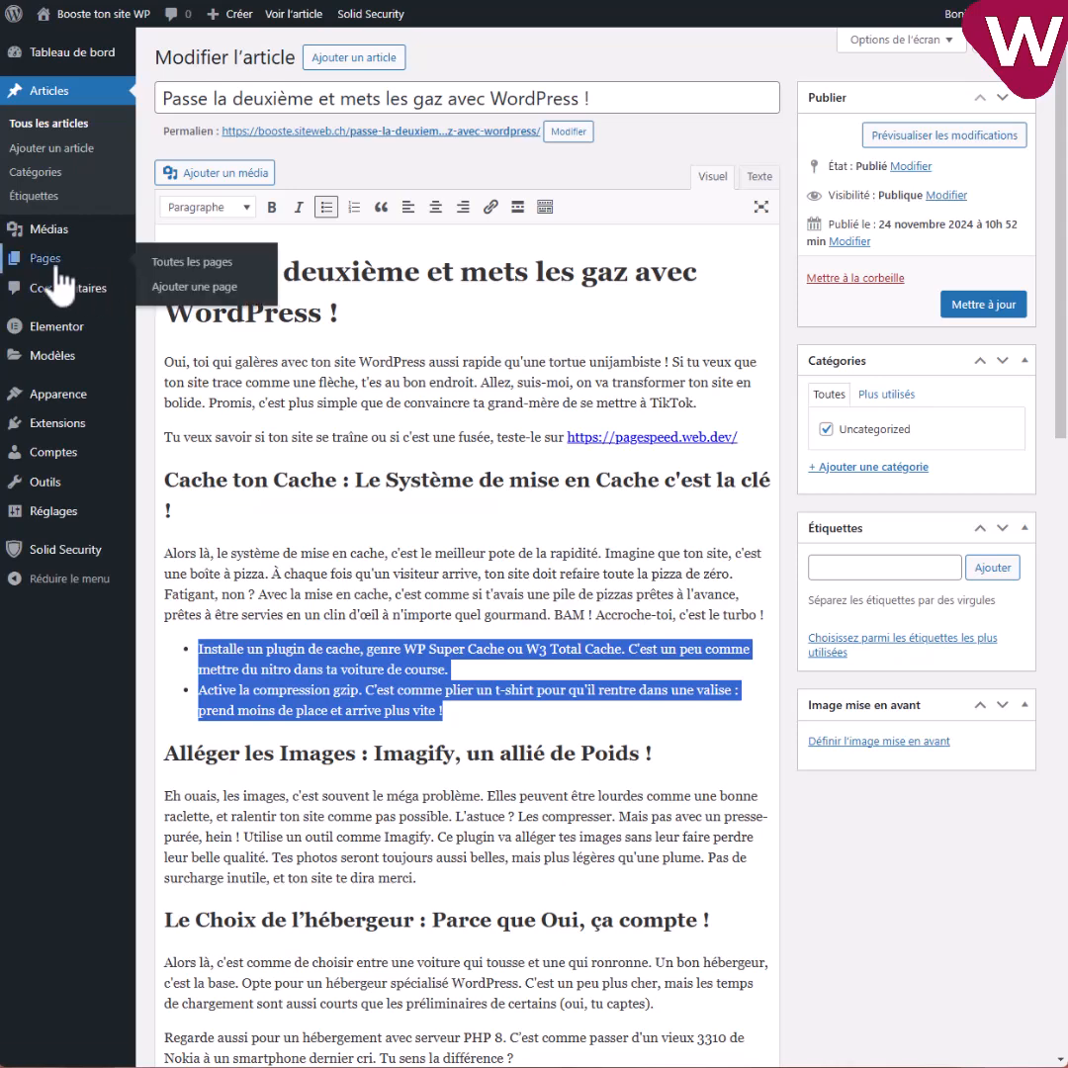
- Open the Quick Edit form of the page "Optimiser le SEO pour WordPress" and compare its title with its slug
left_click(187, 263)
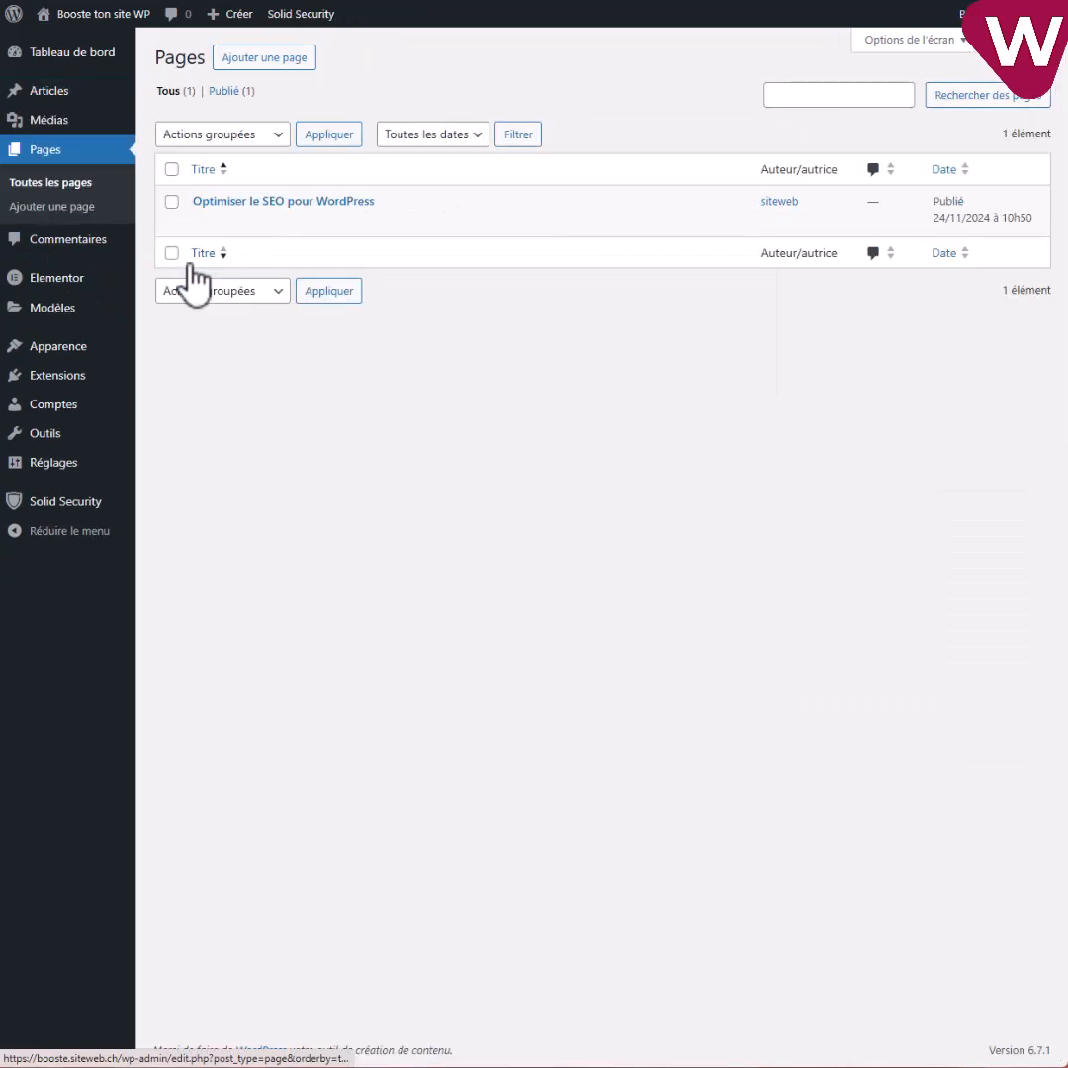
mouse_move(301, 218)
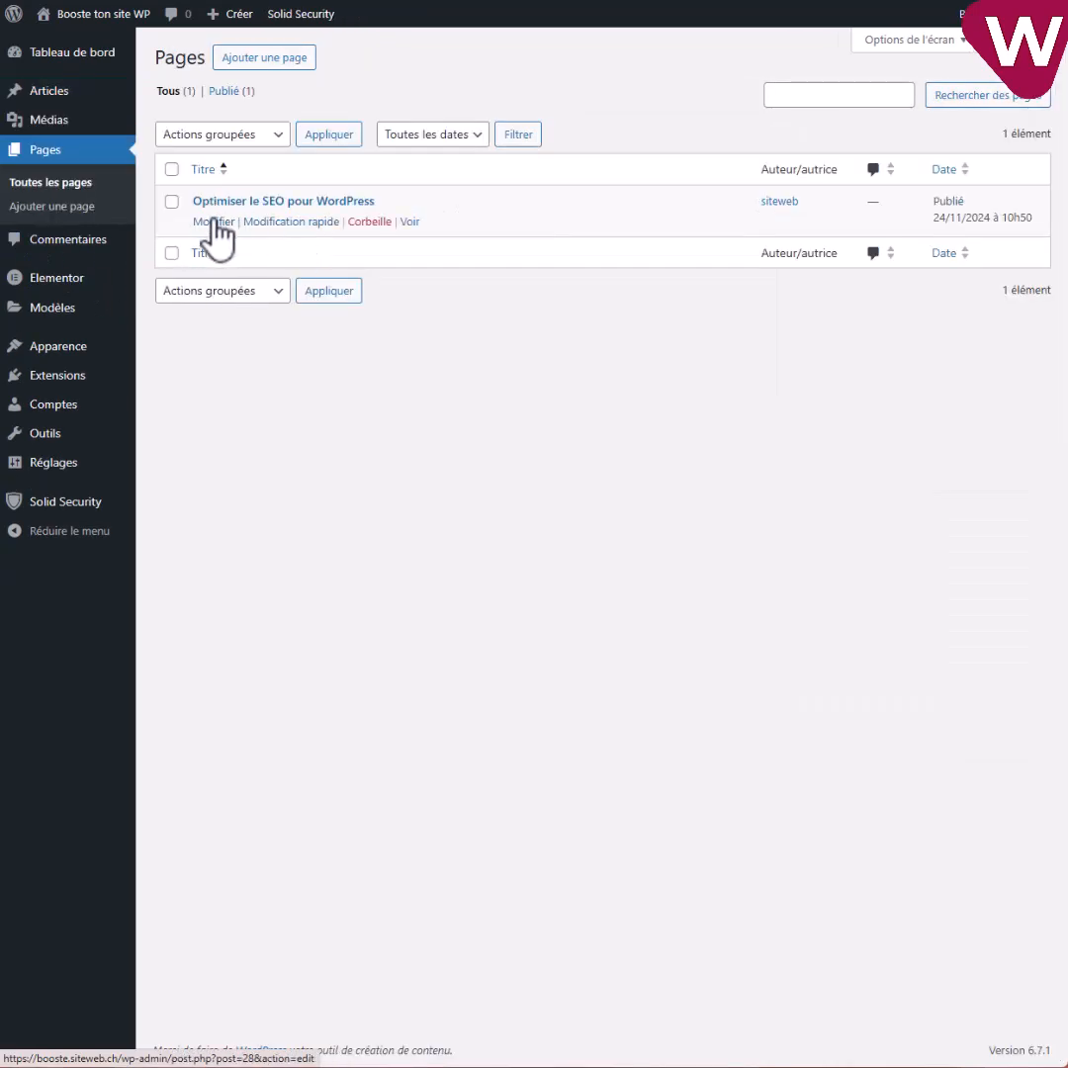
left_click(281, 223)
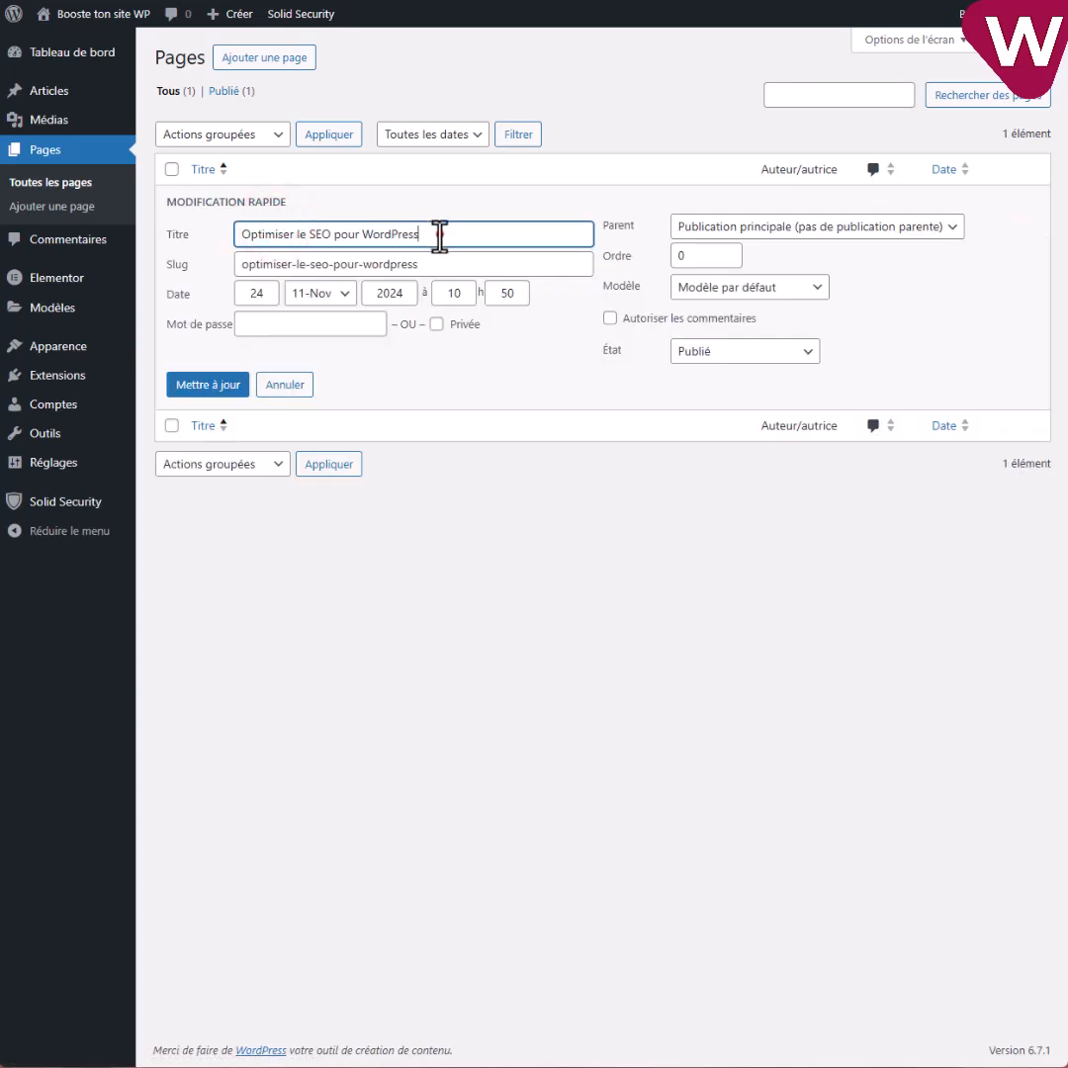
left_click_drag(439, 235, 245, 238)
left_click_drag(426, 264, 237, 265)
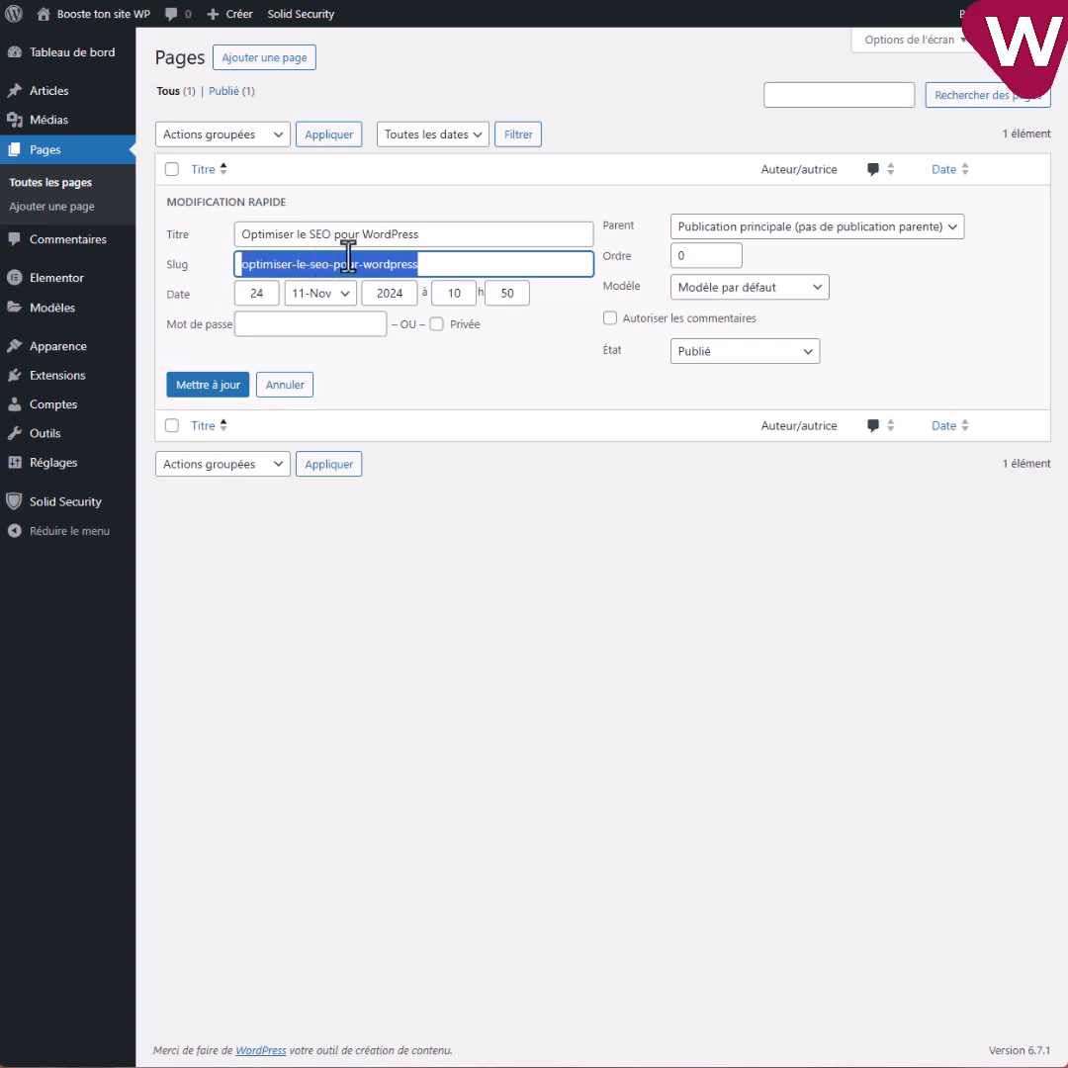
left_click_drag(427, 234, 226, 248)
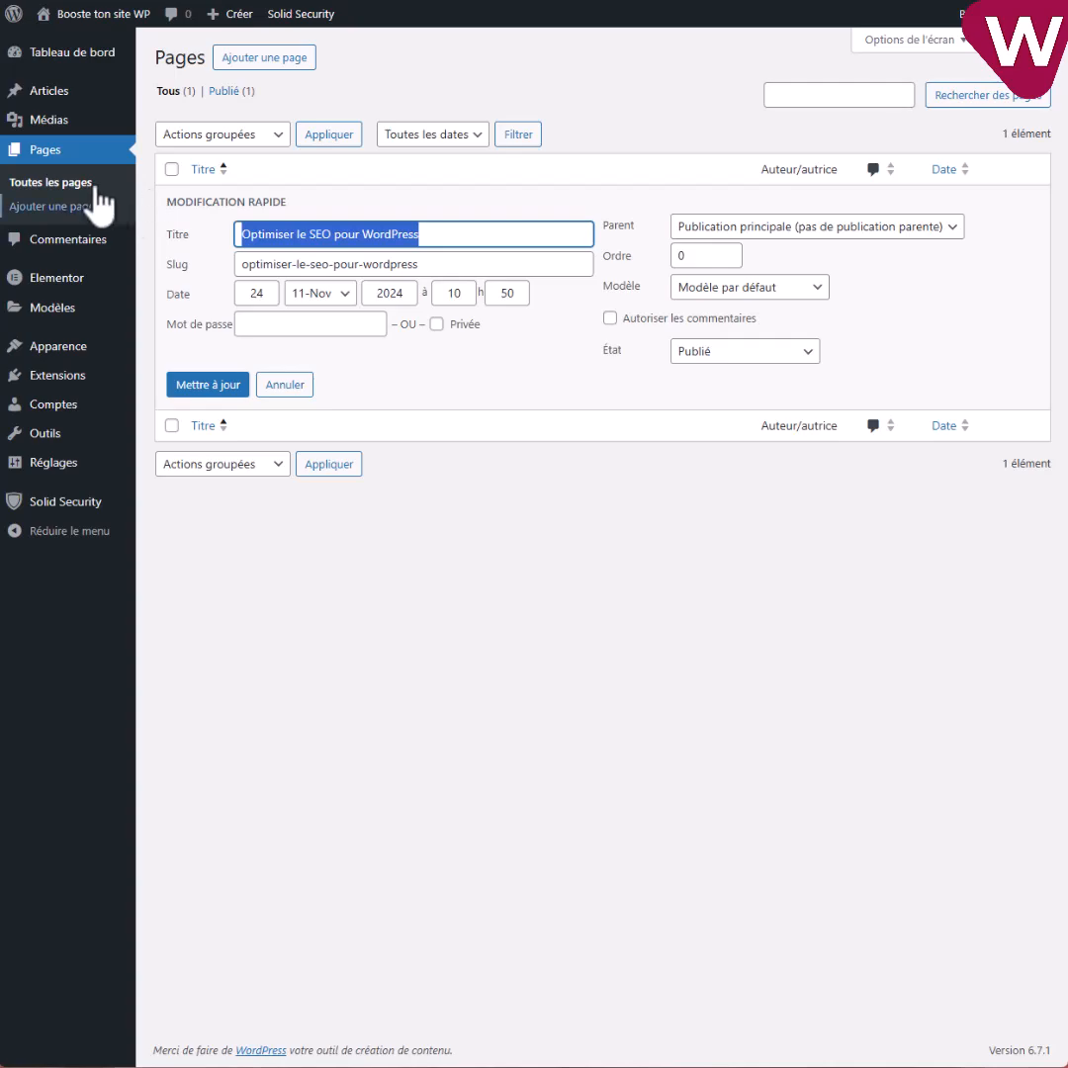
- Open the media library image of the programmer in a modern office with a clean desk for editing and examine its file URL
left_click(50, 124)
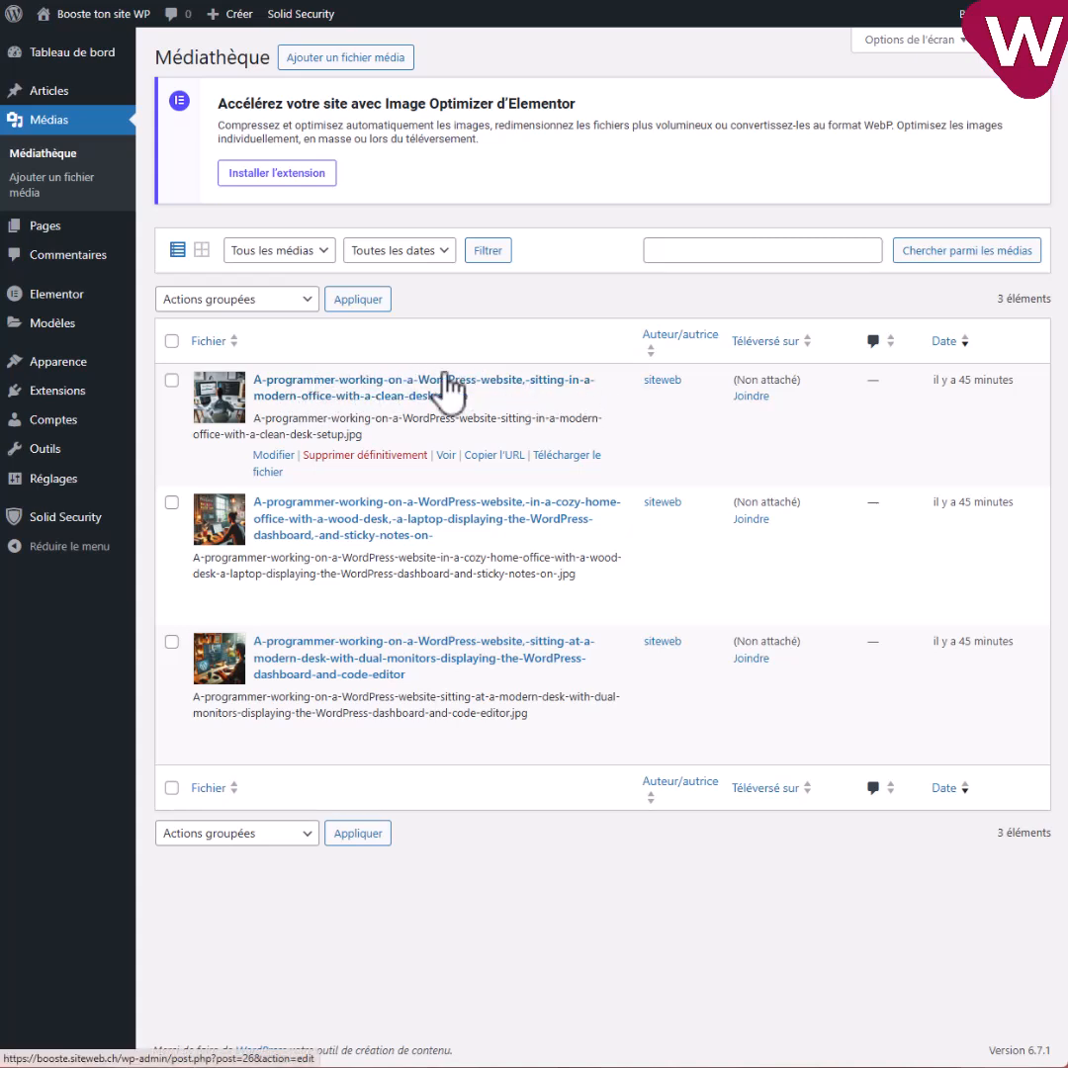
left_click(273, 457)
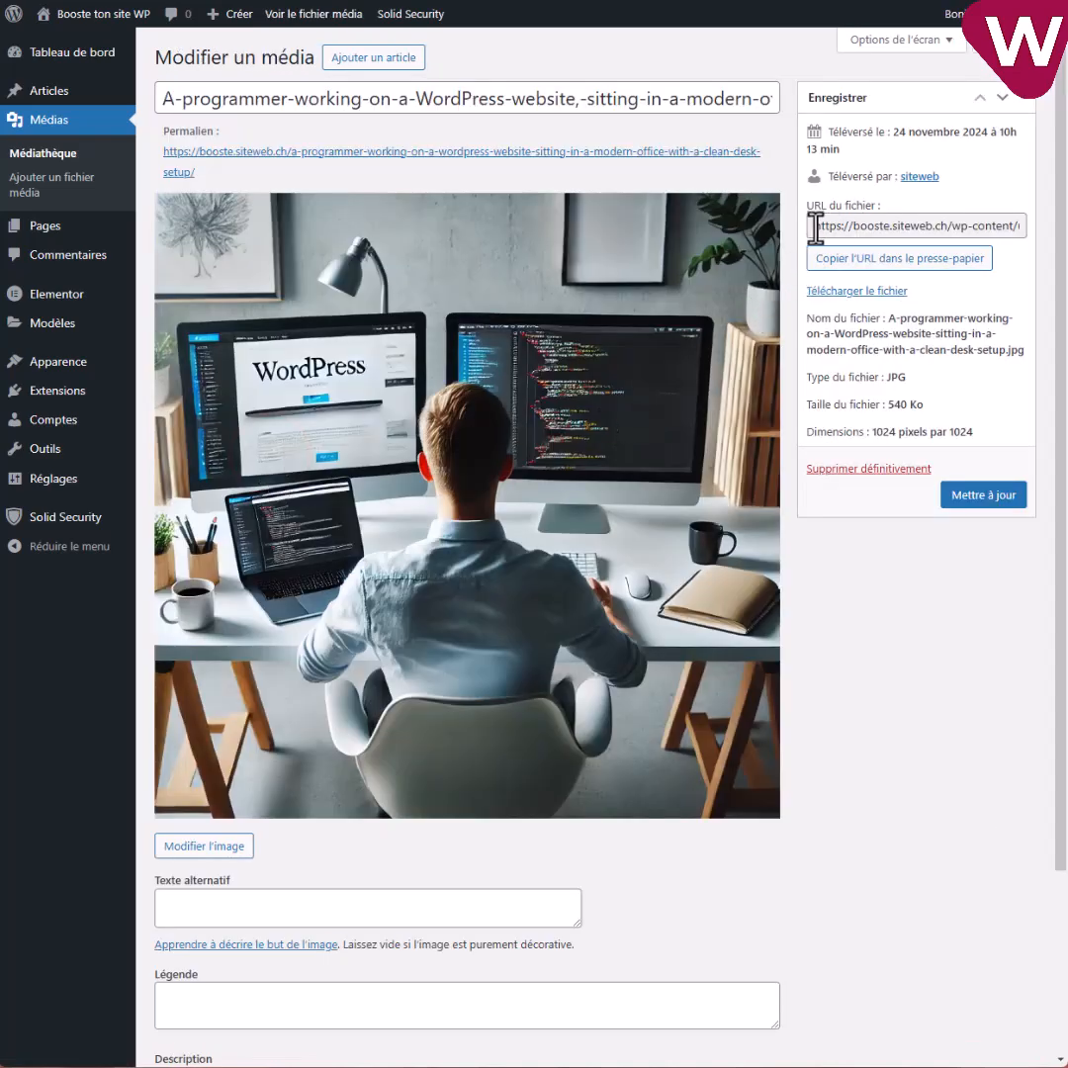
mouse_move(814, 226)
left_mouse_down()
mouse_move(1018, 233)
mouse_move(817, 231)
mouse_move(835, 230)
left_mouse_up()
left_click(1012, 232)
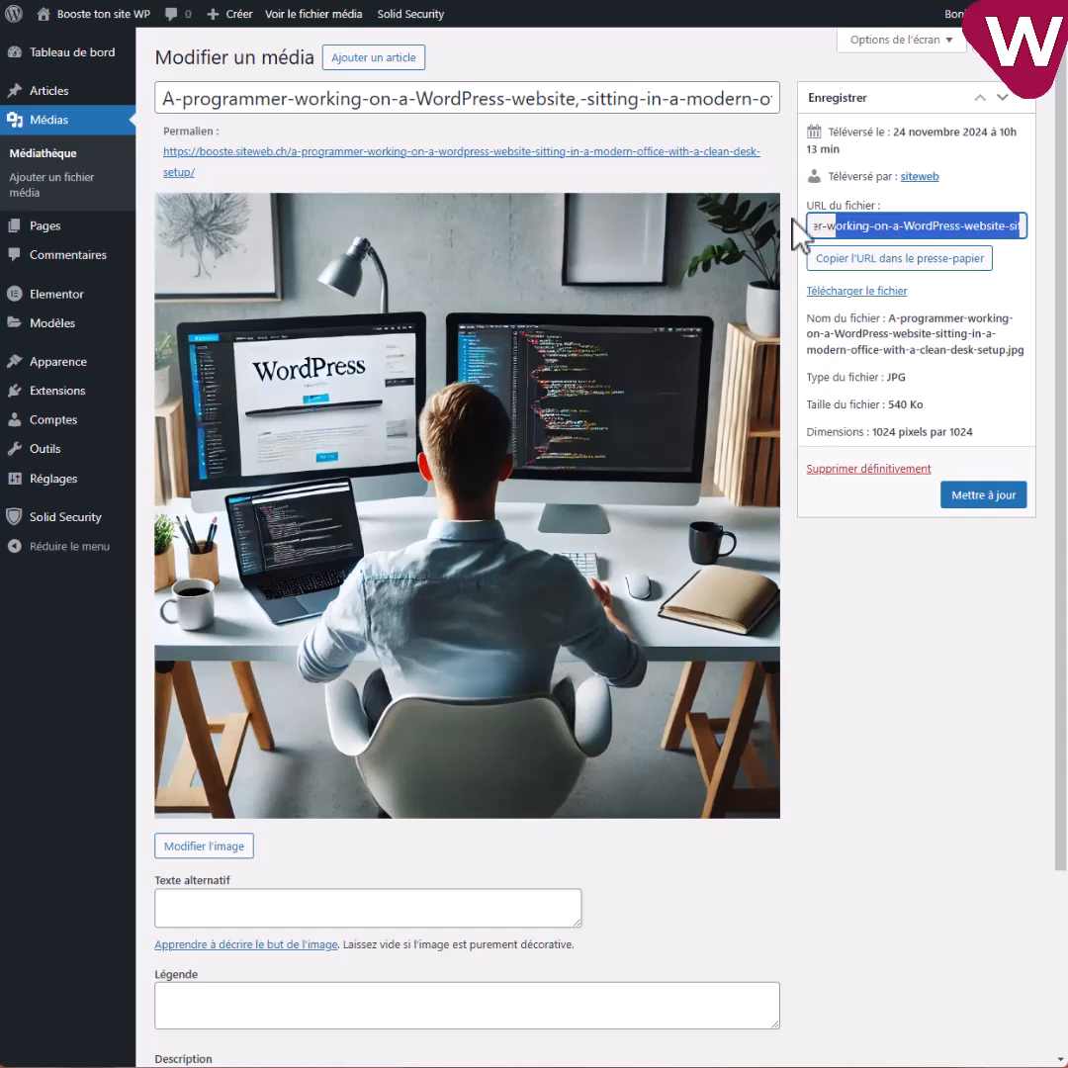
- Examine the image's title and place the cursor in its alternative text field
left_click(163, 99)
left_click_drag(161, 99, 774, 95)
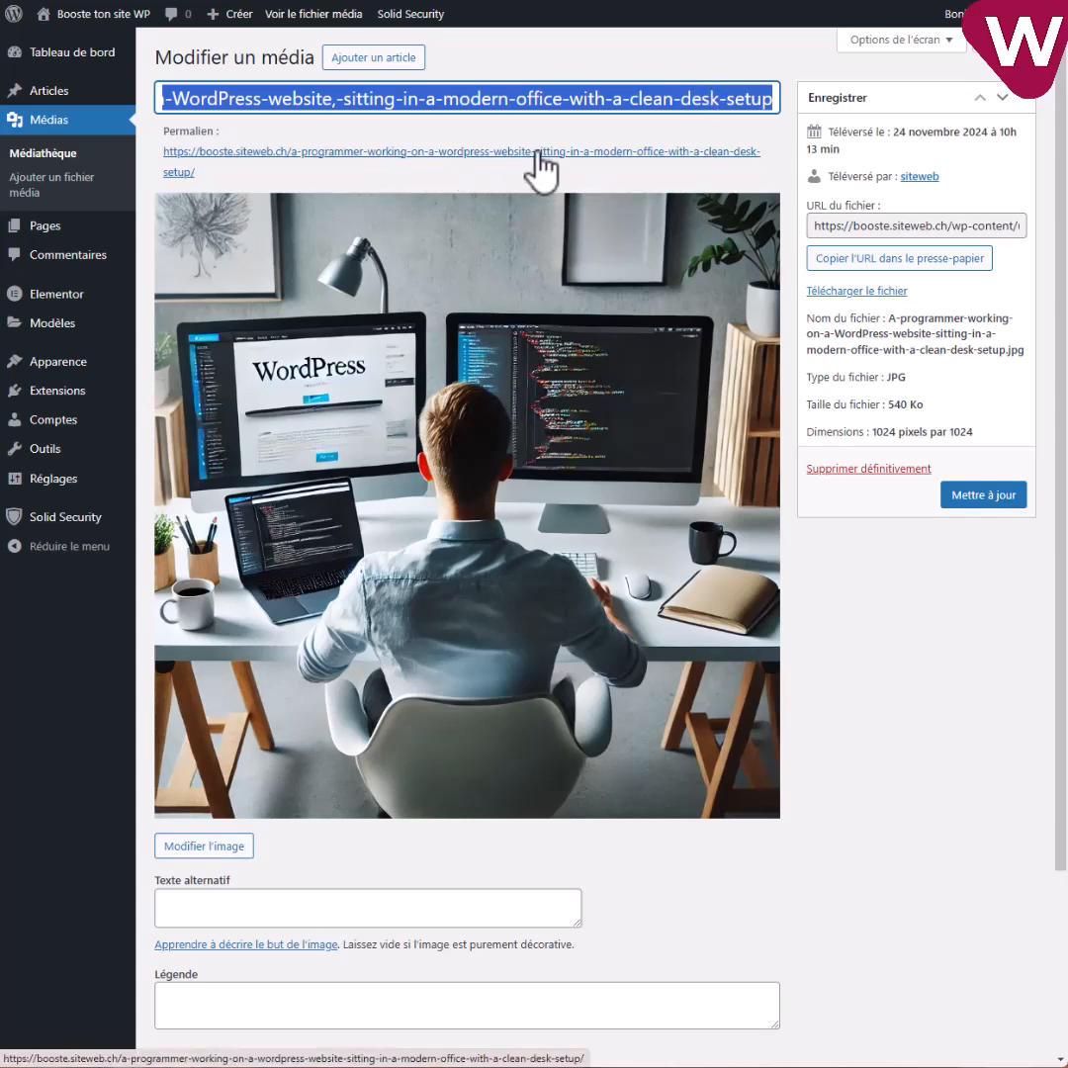
scroll(545, 464, "down", 3)
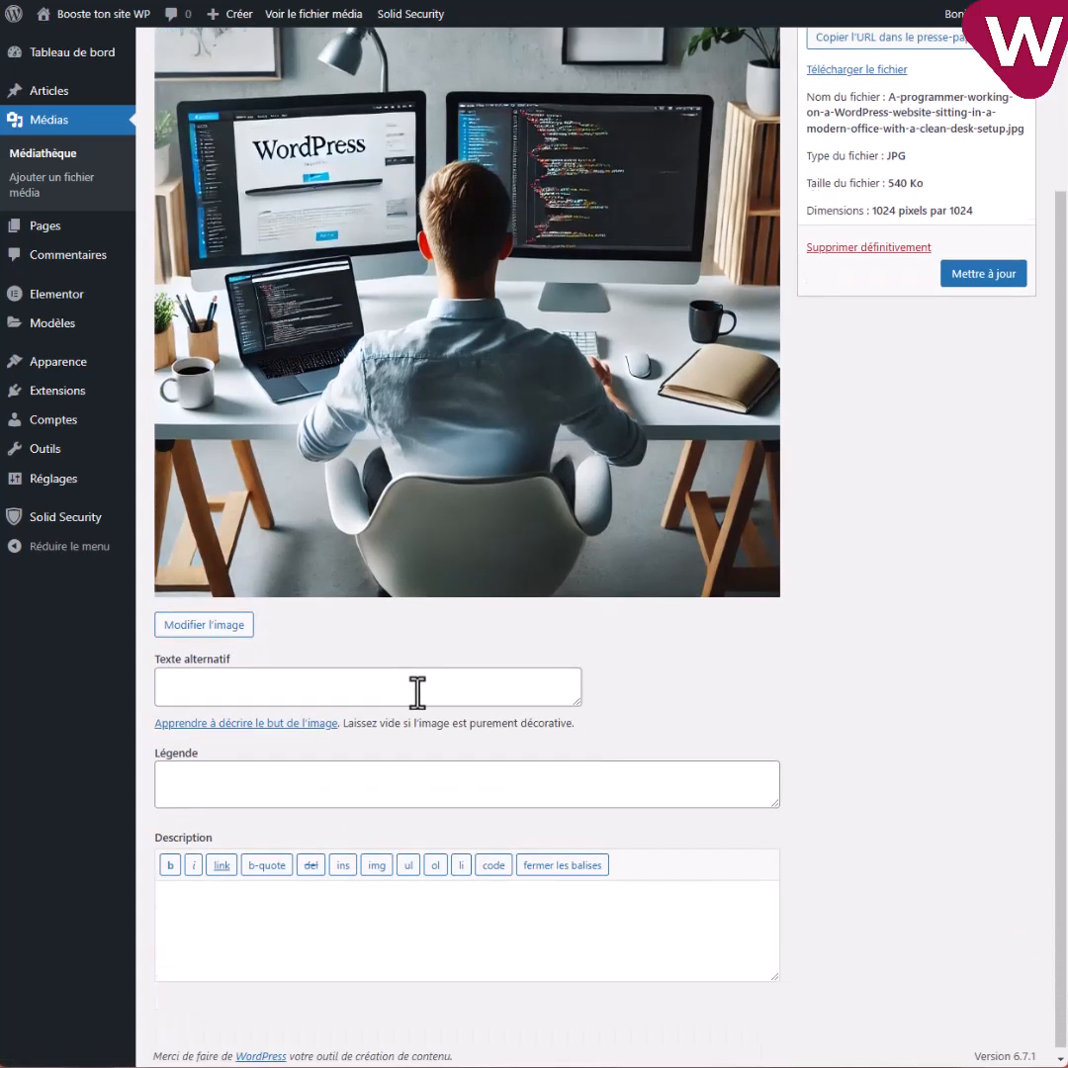
left_click(231, 680)
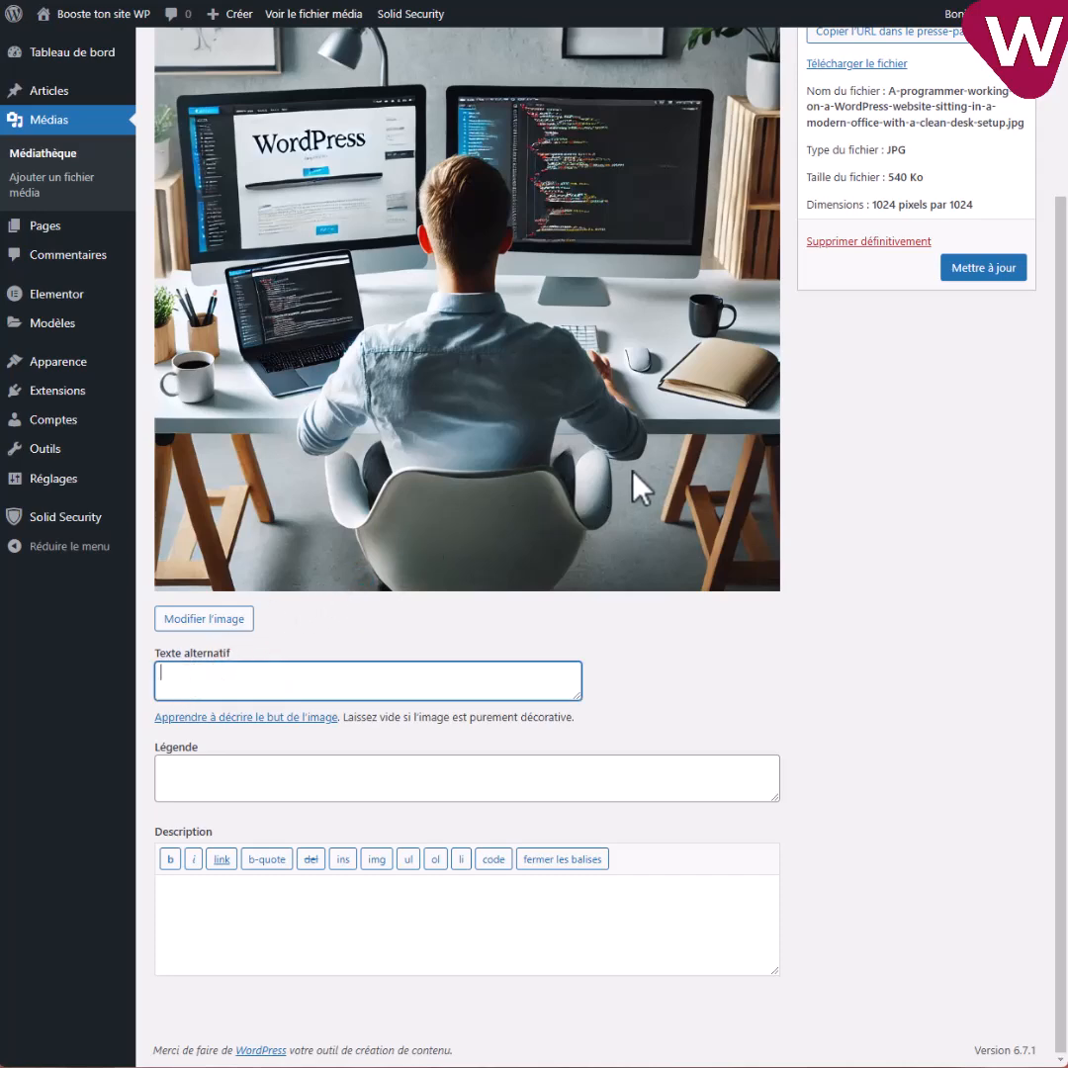
- Replace the programmer image's title with "Programmation Plugin WordPress" and update the media file
scroll(635, 485, "up", 3)
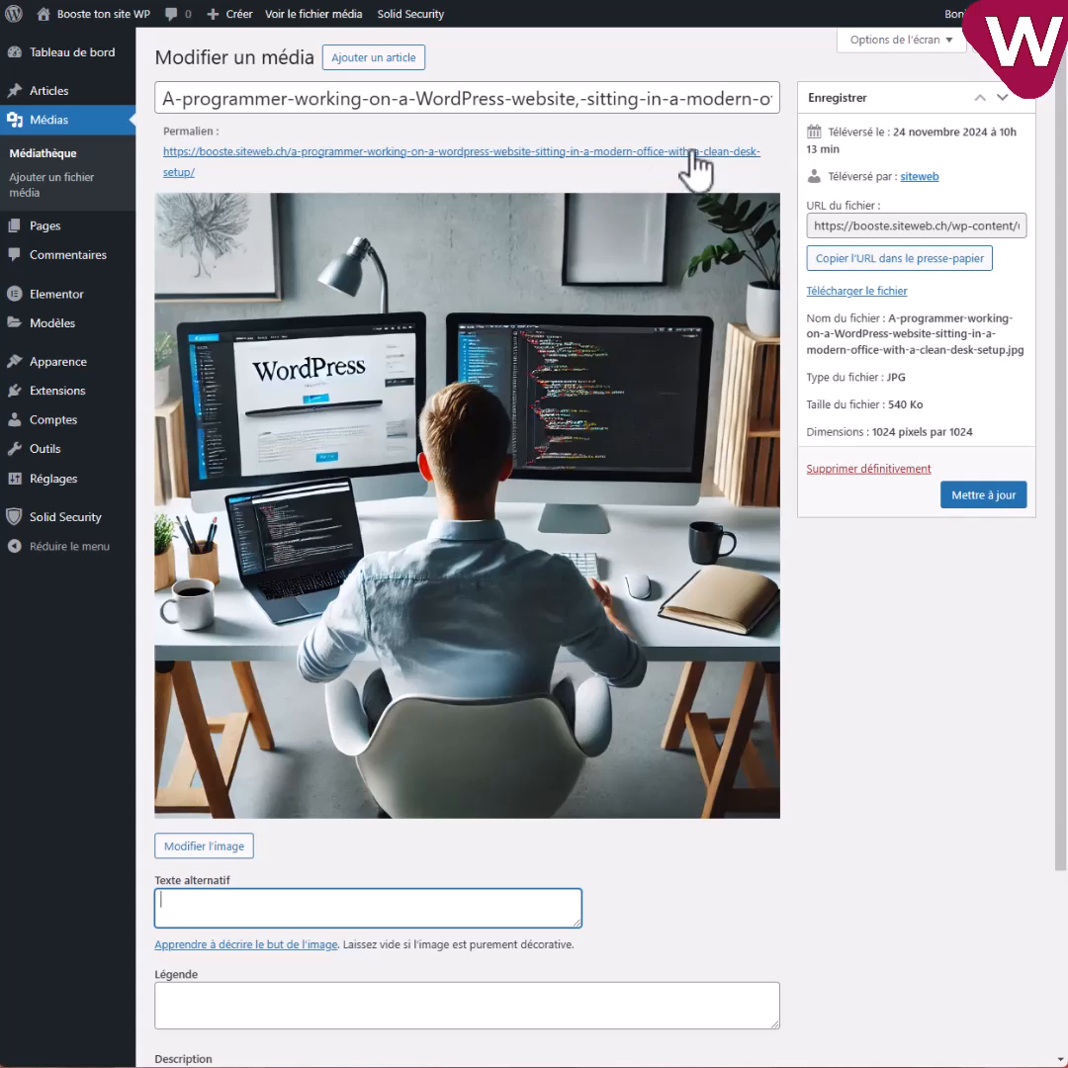
left_click(686, 92)
key("ctrl+a")
key("BackSpace")
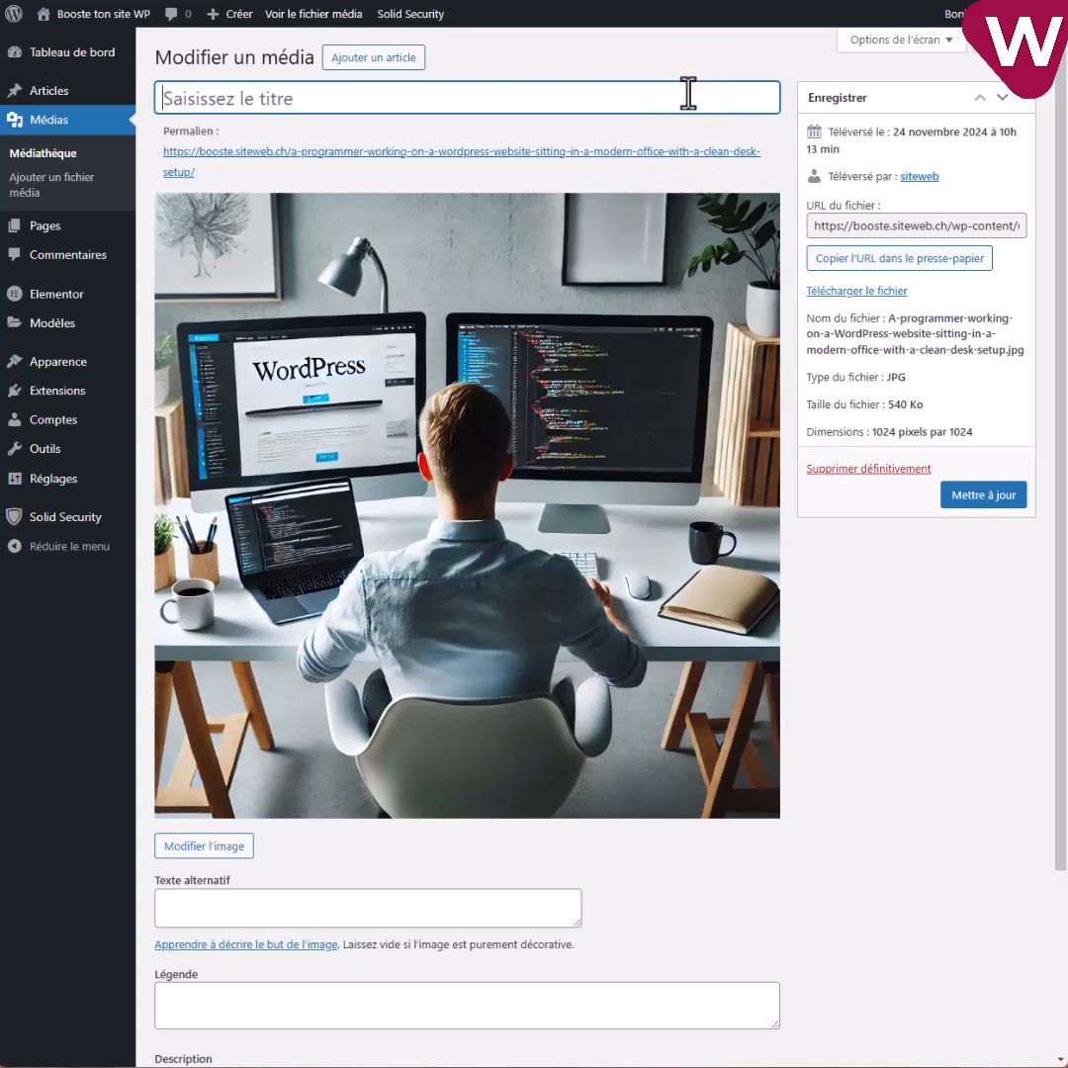
type("Programmation Plugin WordPress")
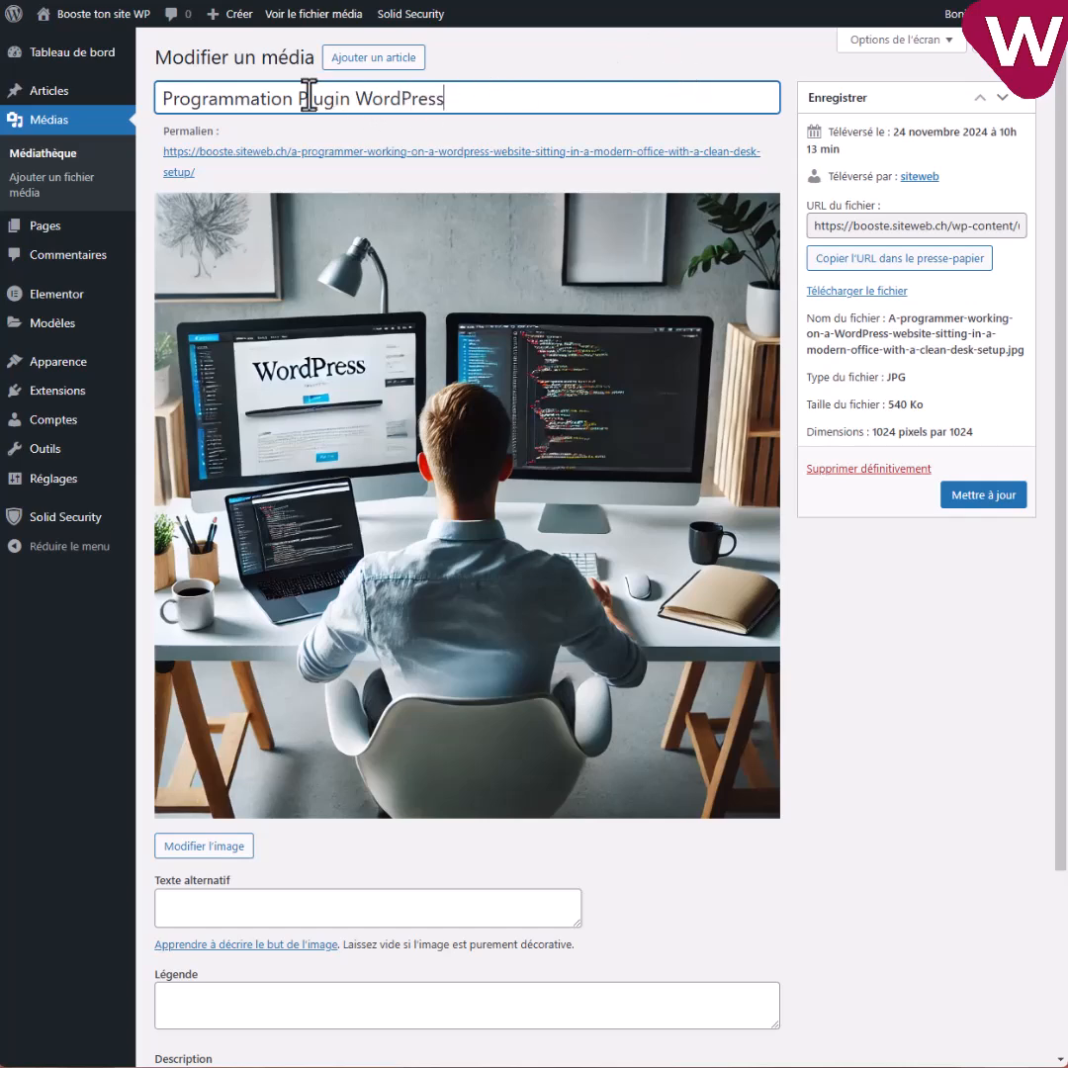
left_click(984, 498)
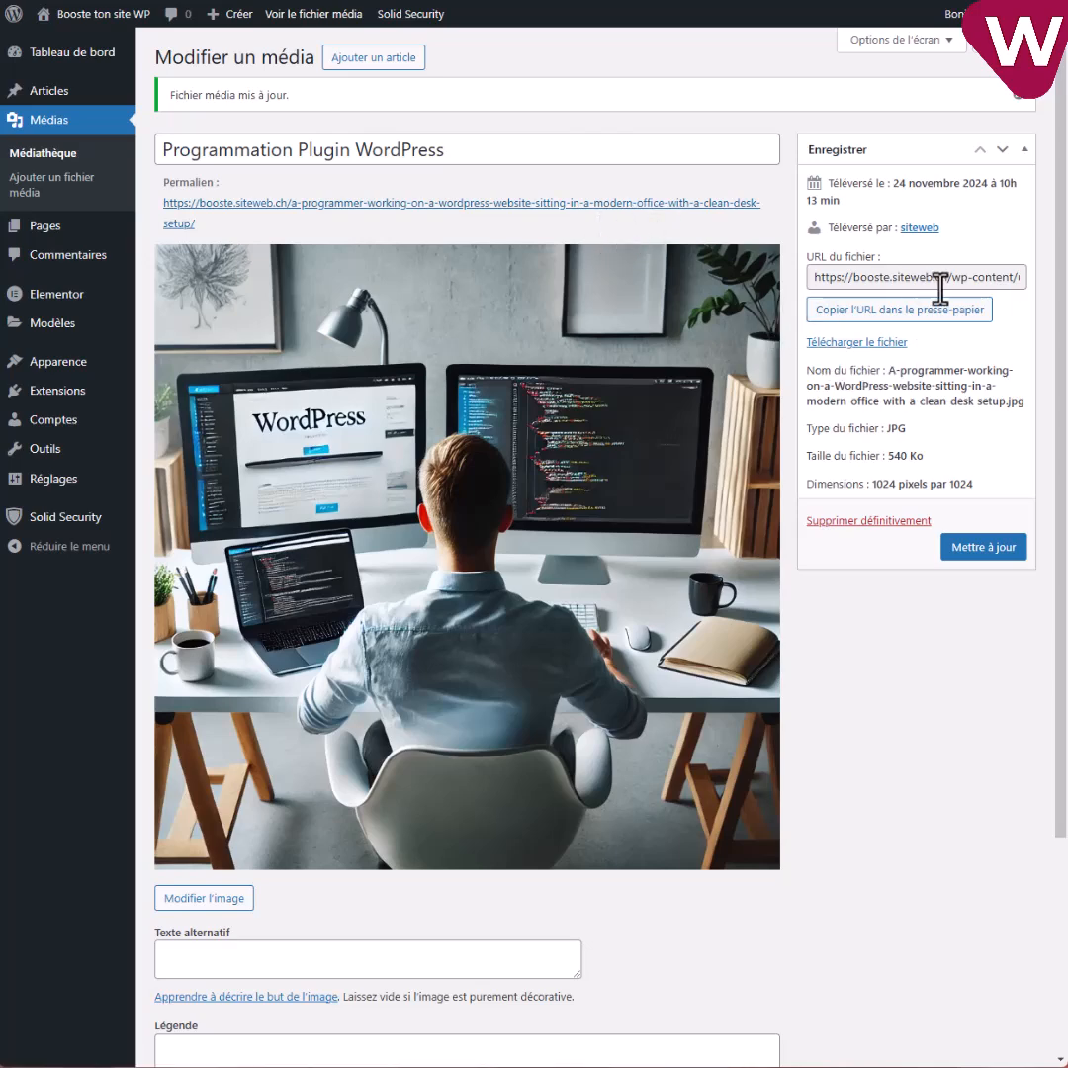
- Copy the image's title into its alternative text, set the caption to "Apprendre la prog de plugin sur WP" and update the media file
scroll(651, 561, "down", 3)
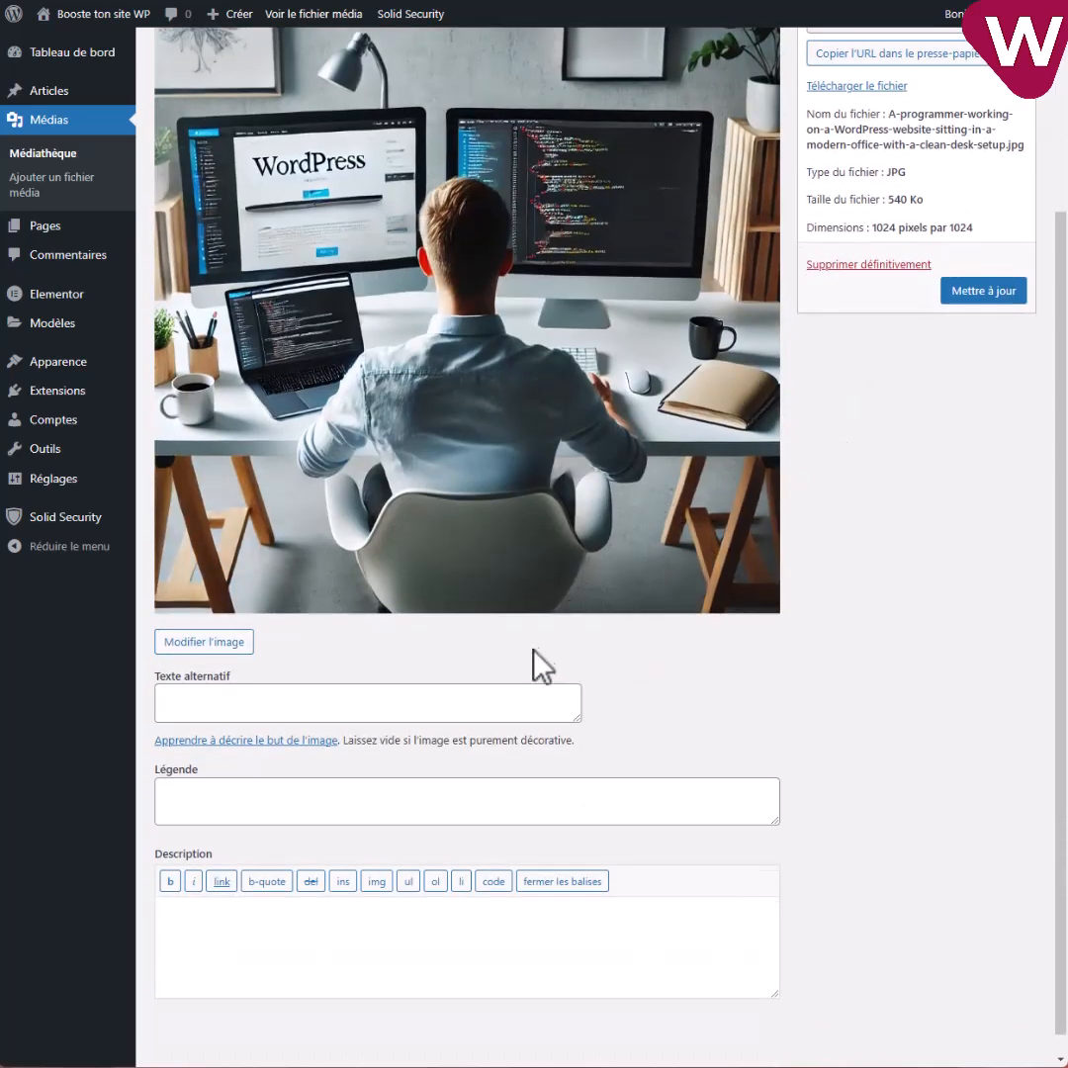
scroll(413, 259, "up", 3)
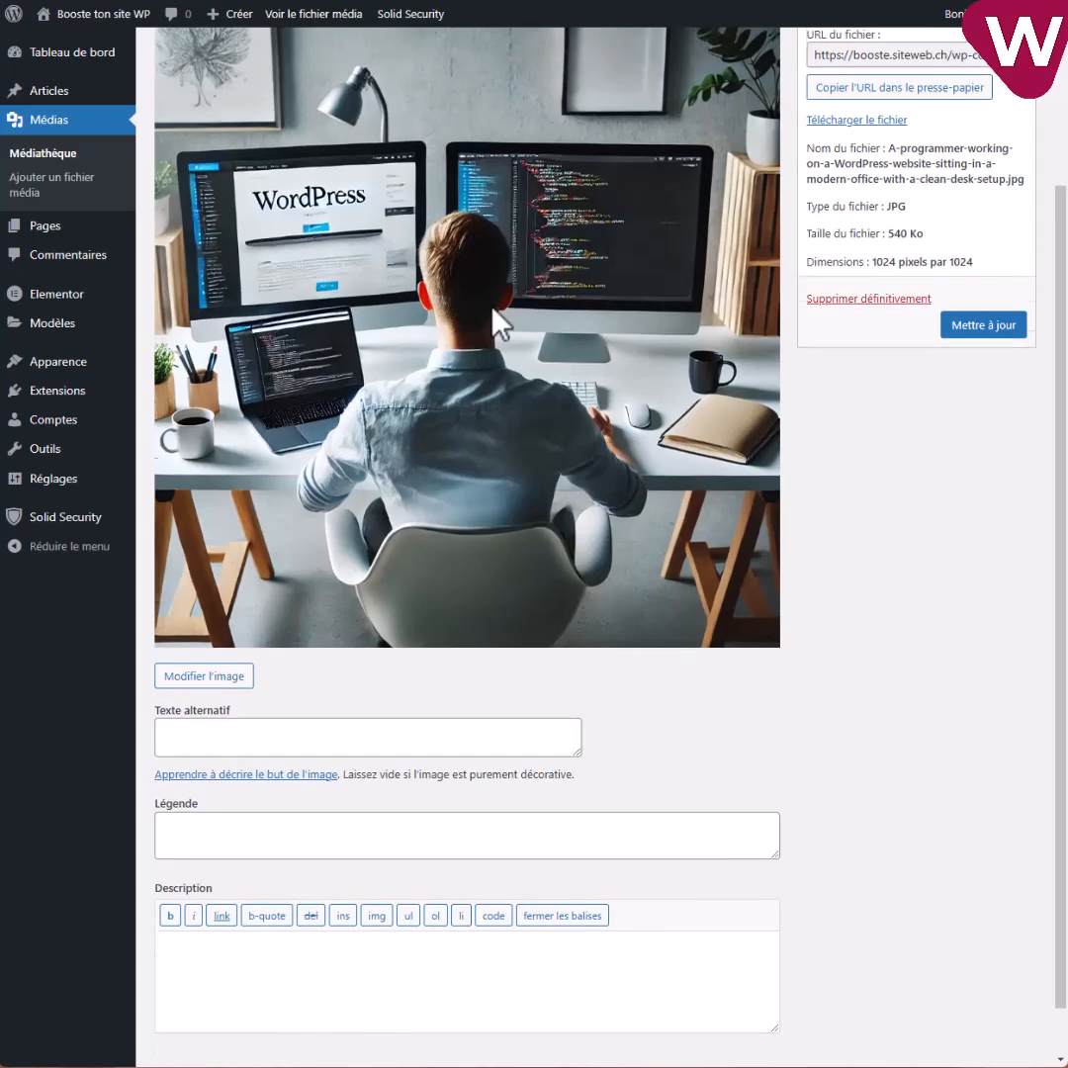
left_click_drag(470, 150, 150, 174)
key("ctrl+c")
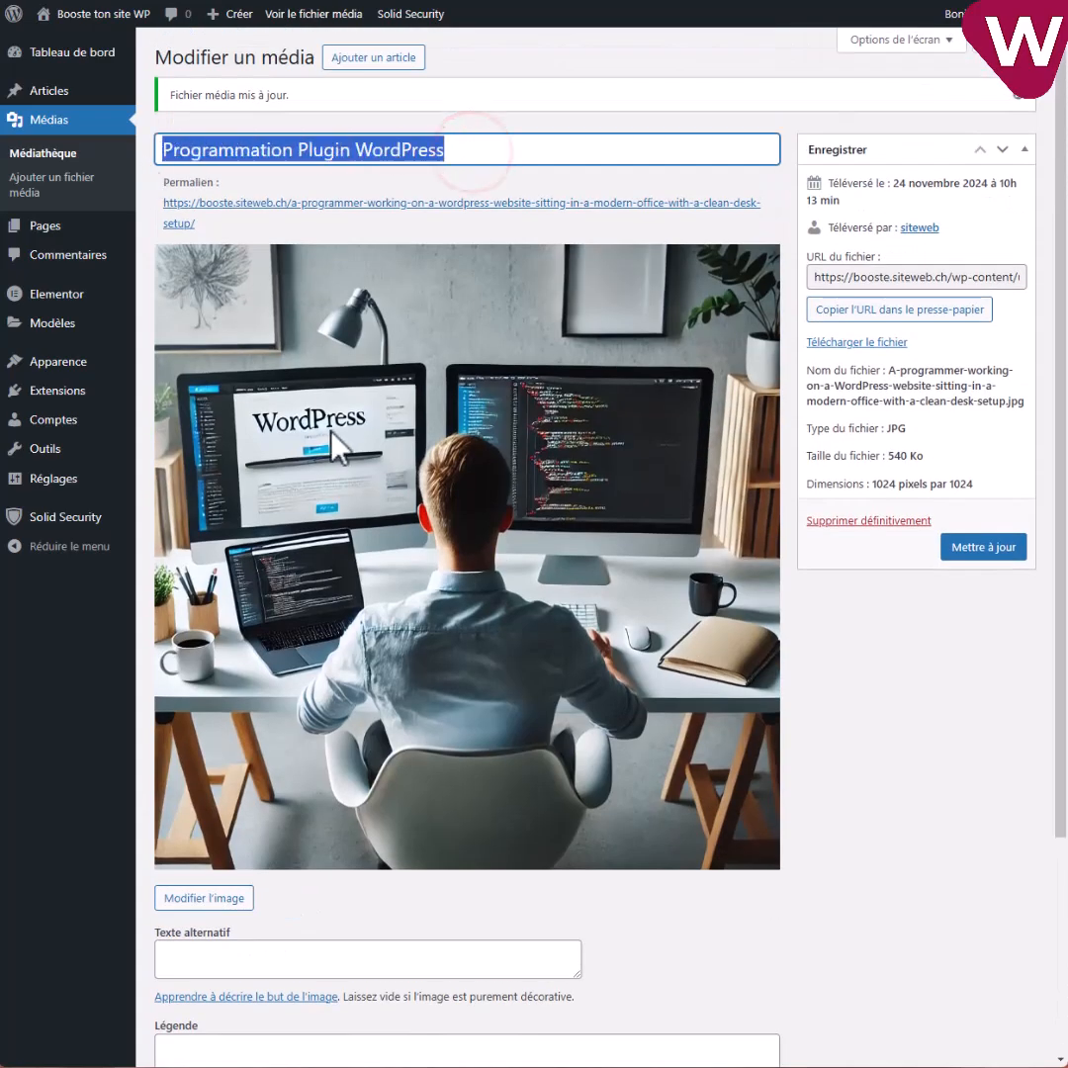
scroll(334, 633, "down", 2)
scroll(326, 615, "down", 2)
left_click(202, 674)
key("ctrl+v")
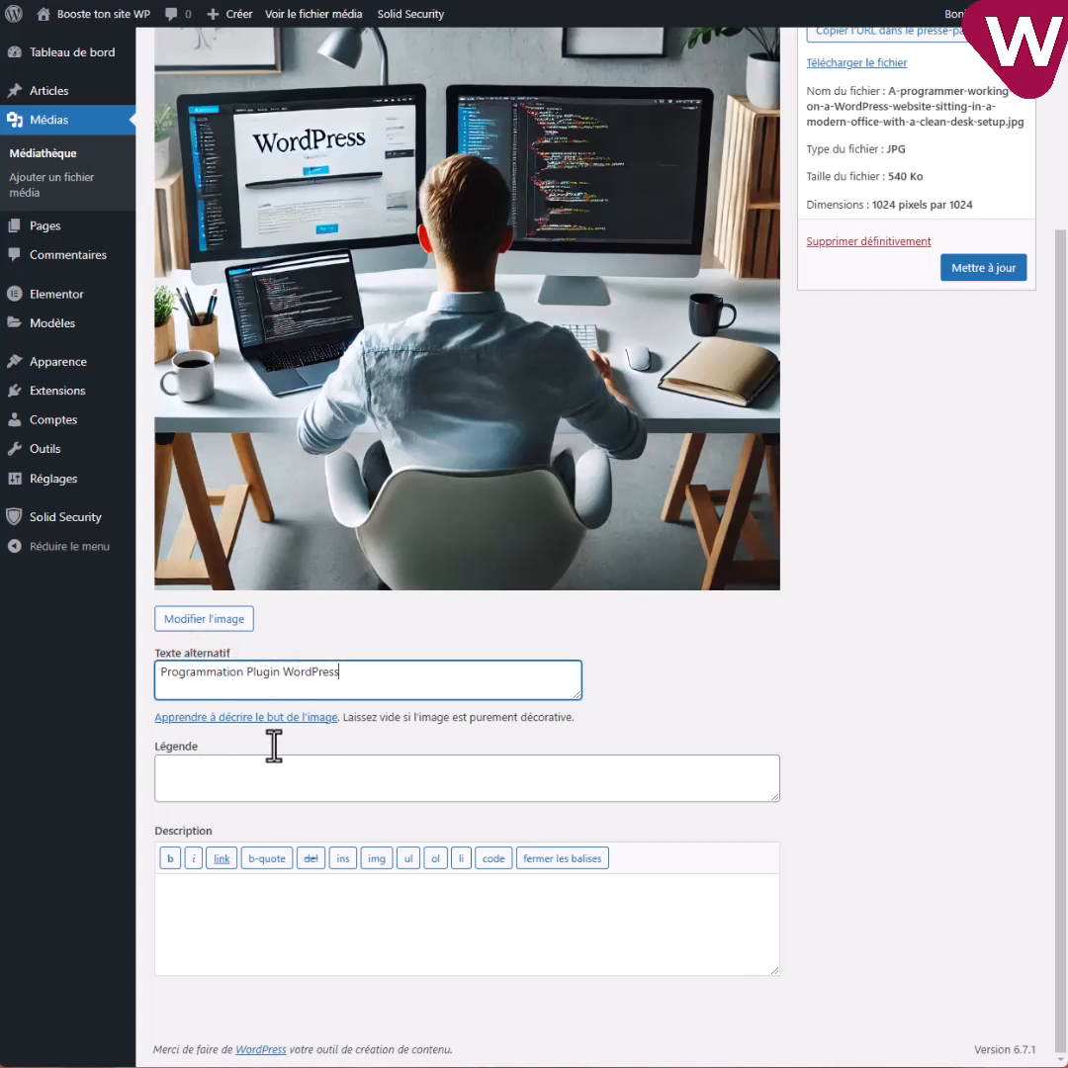
left_click(216, 775)
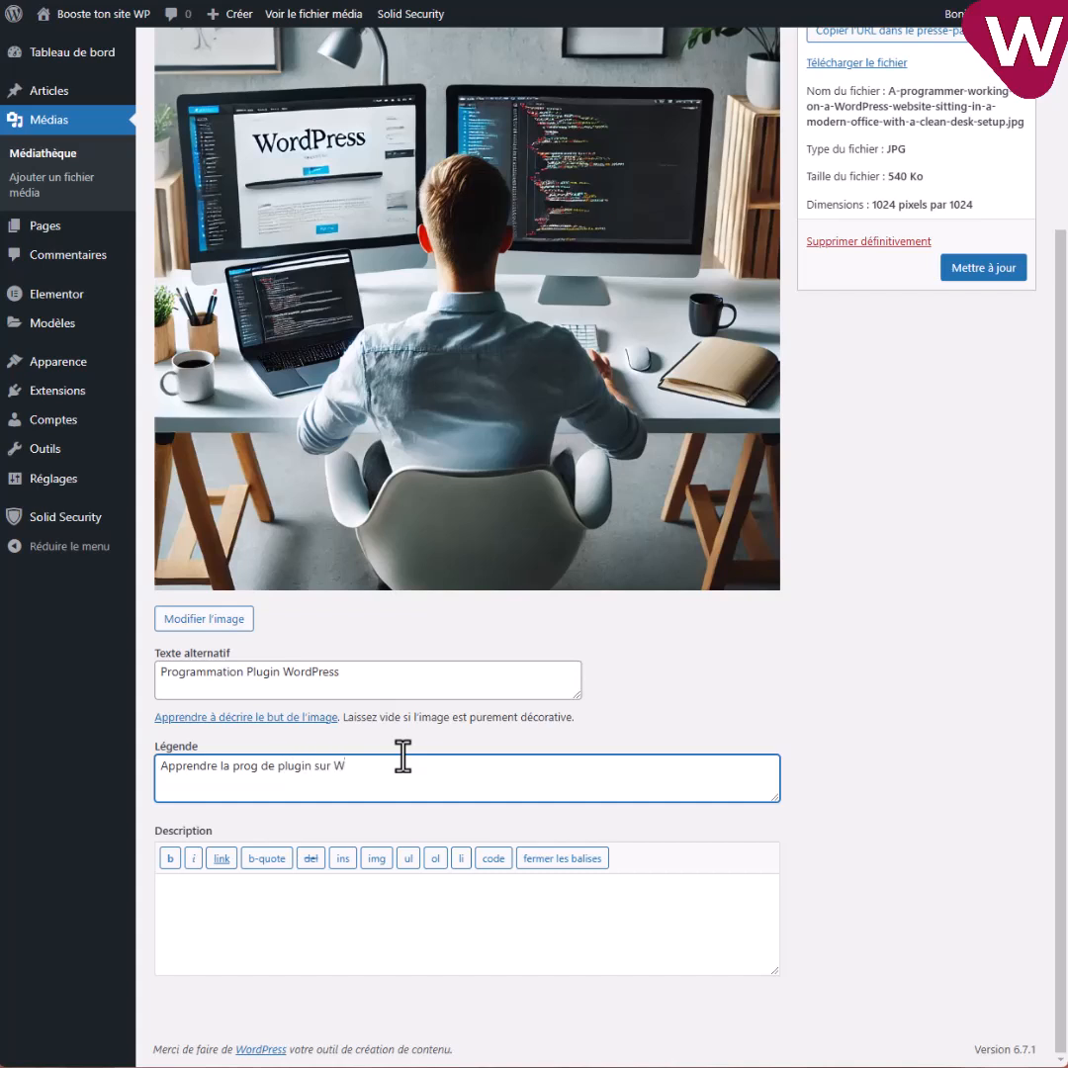
left_click(999, 270)
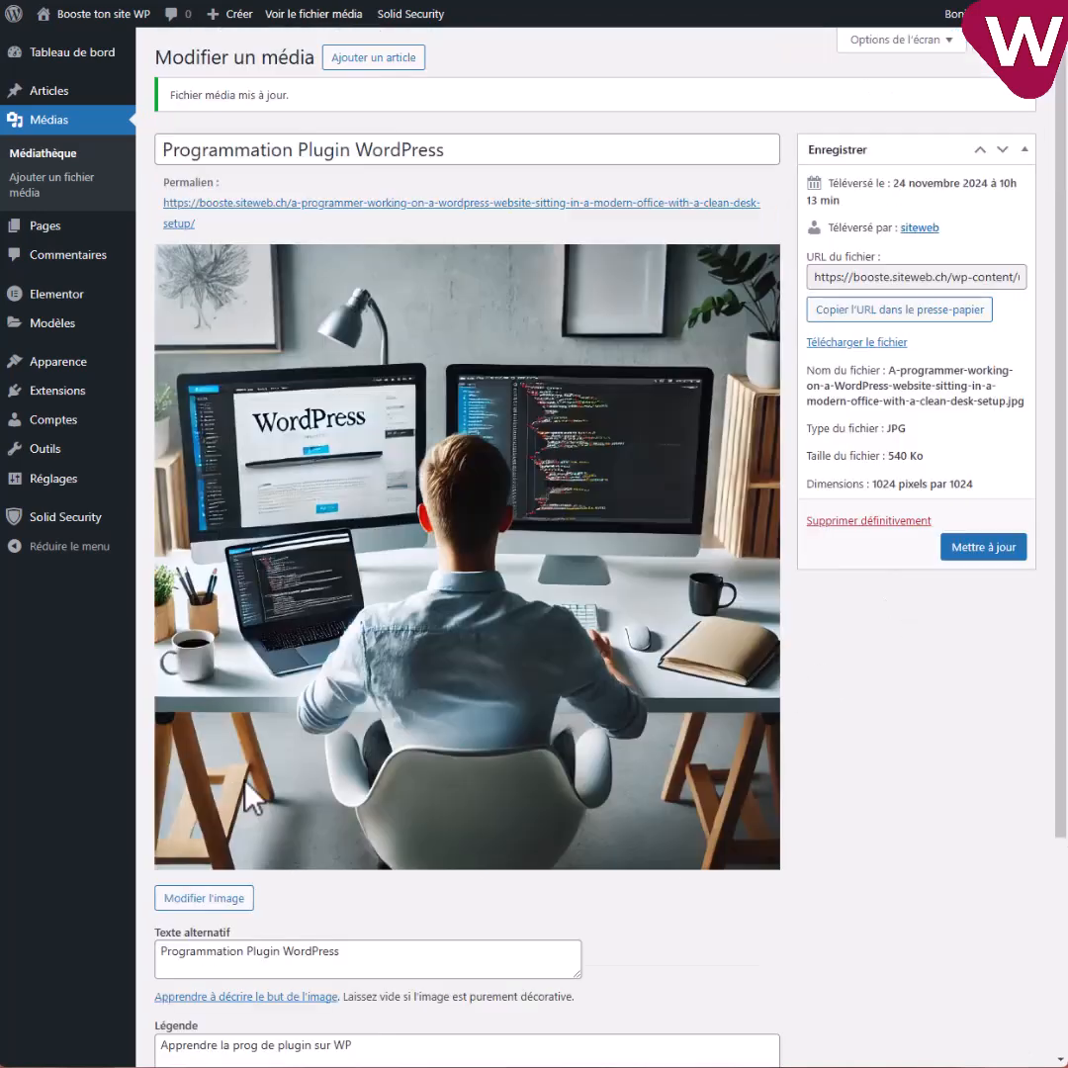
- Examine the image's saved alternative text and caption, and the wording of its file name
scroll(179, 937, "down", 2)
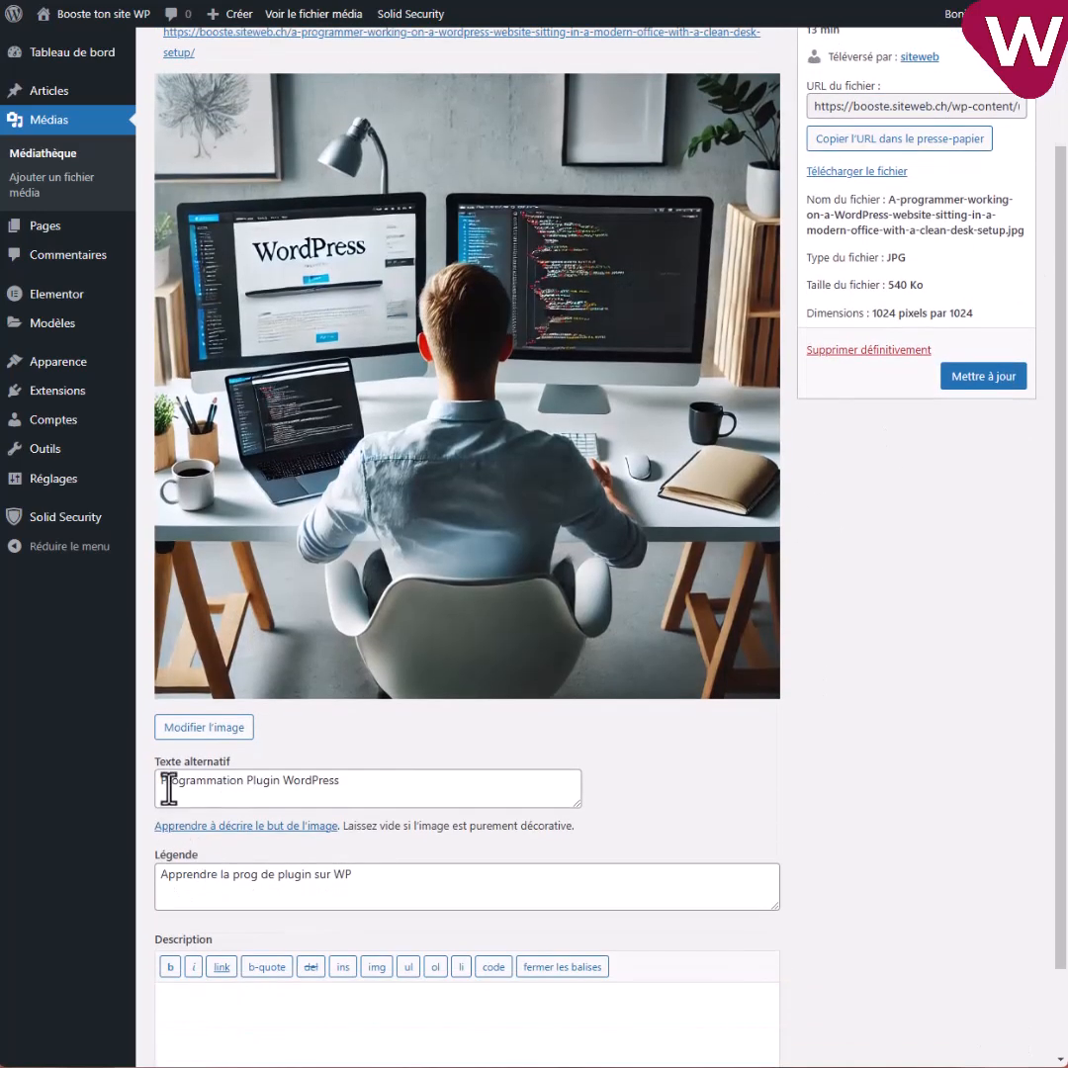
scroll(381, 301, "up", 2)
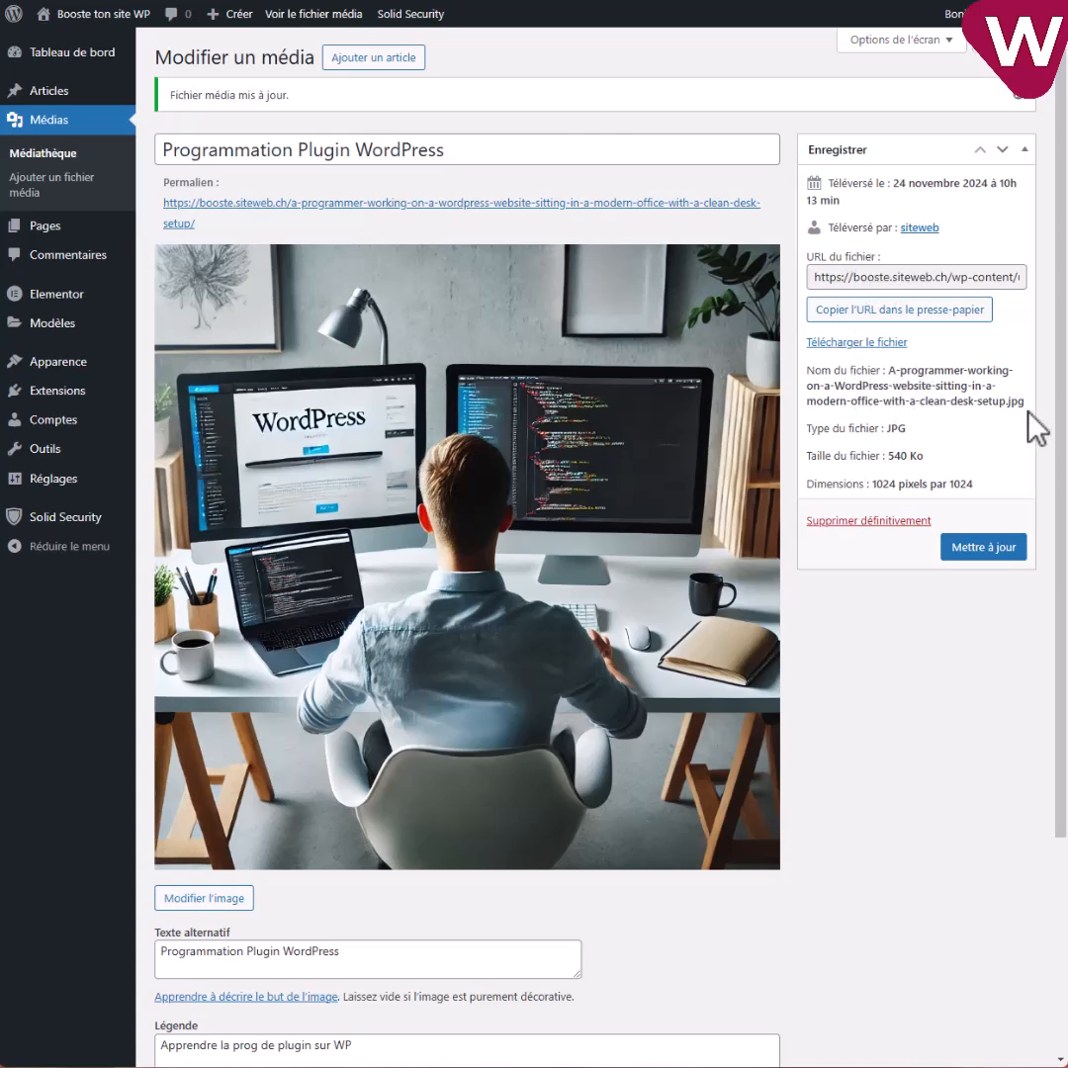
left_click_drag(1029, 401, 880, 371)
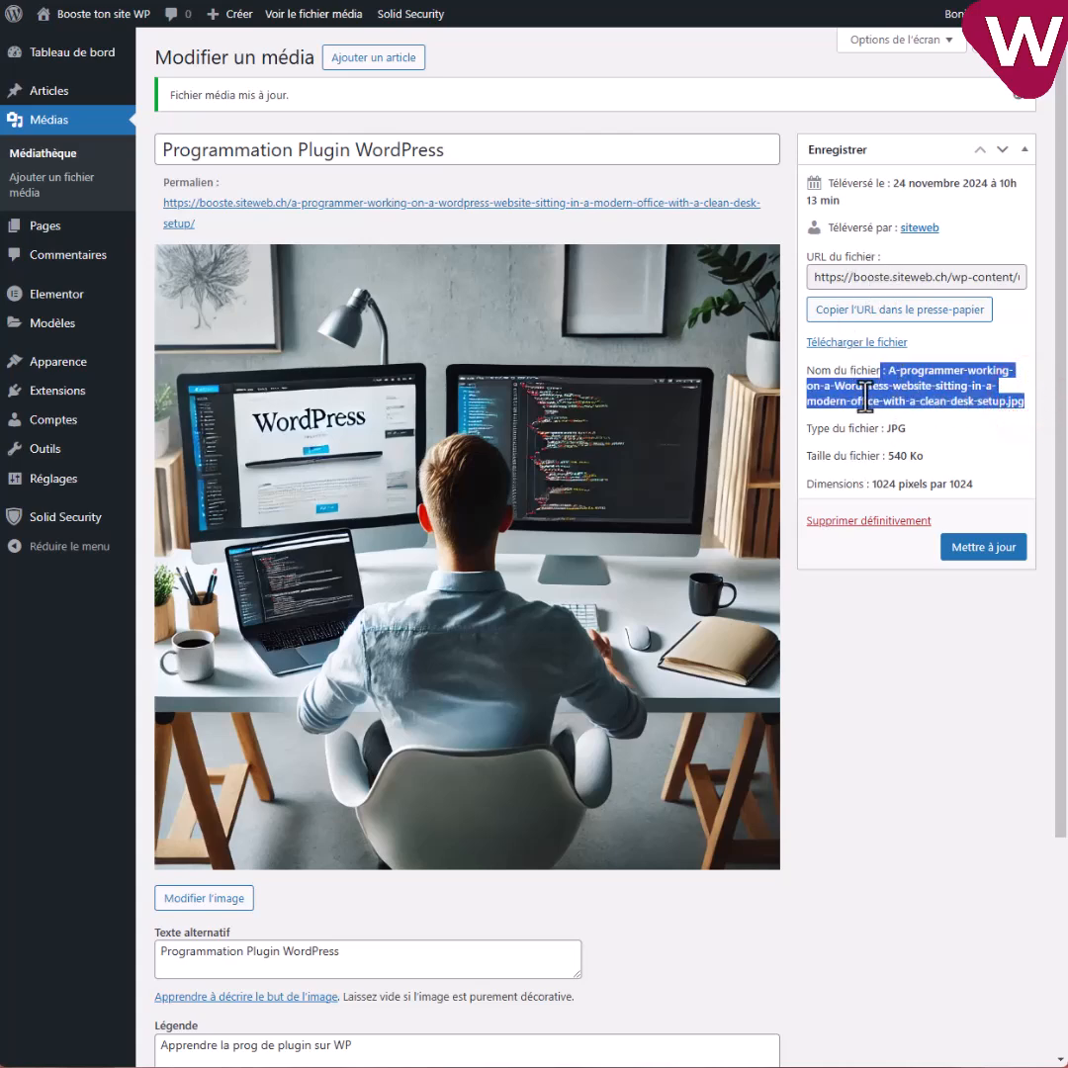
double_click(861, 386)
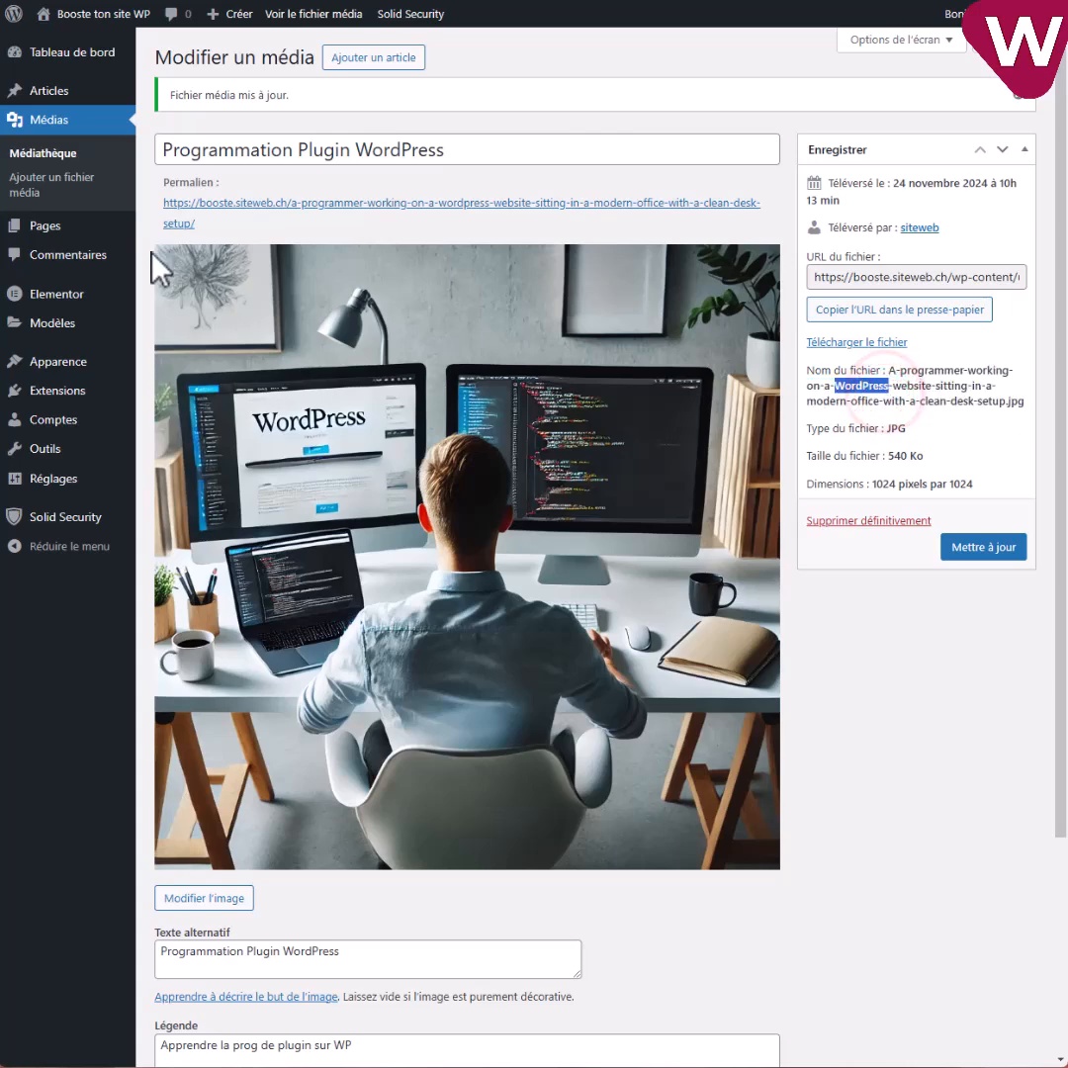
- Search the plugin directory for "rename", then install and activate Phoenix Media Rename
mouse_move(105, 389)
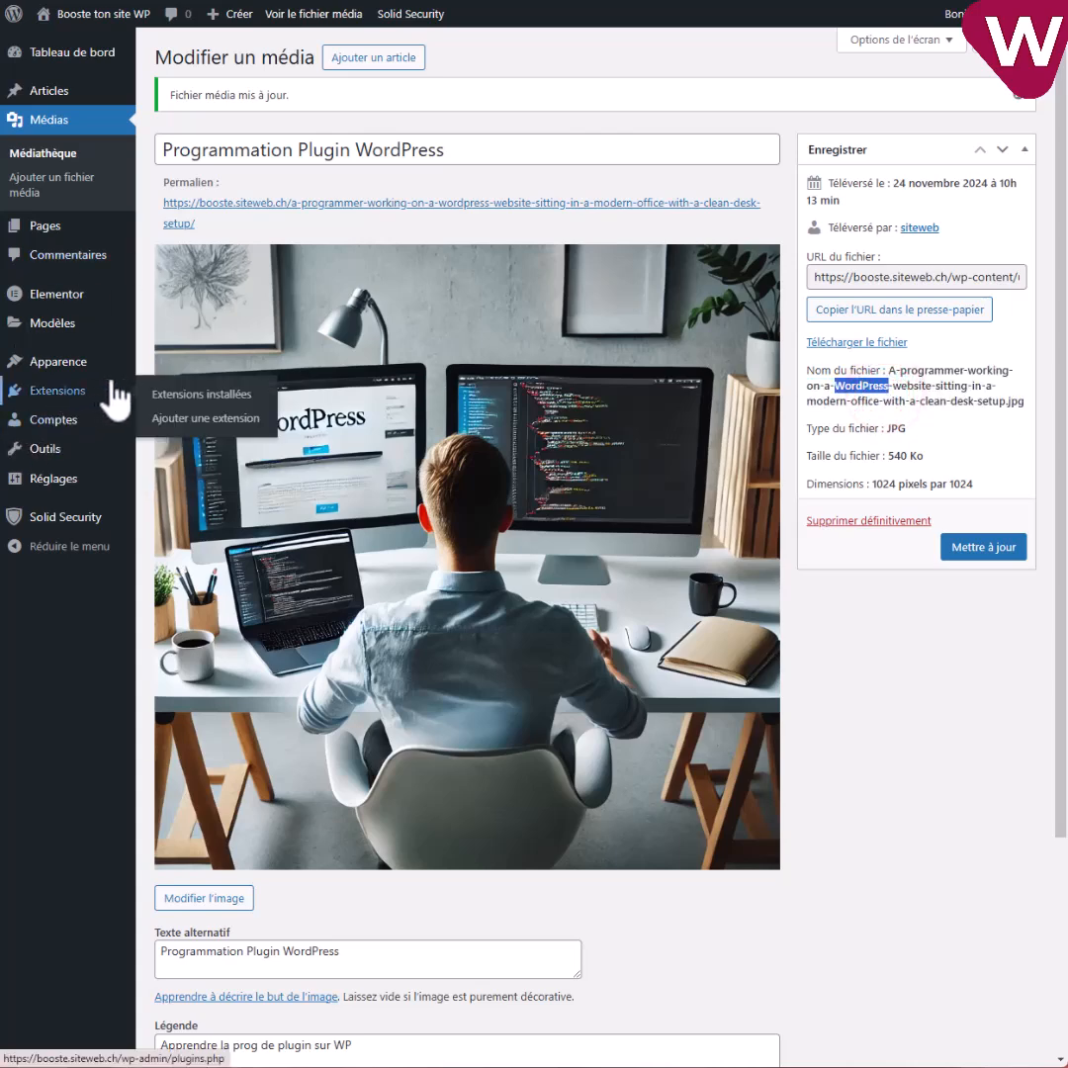
left_click(198, 418)
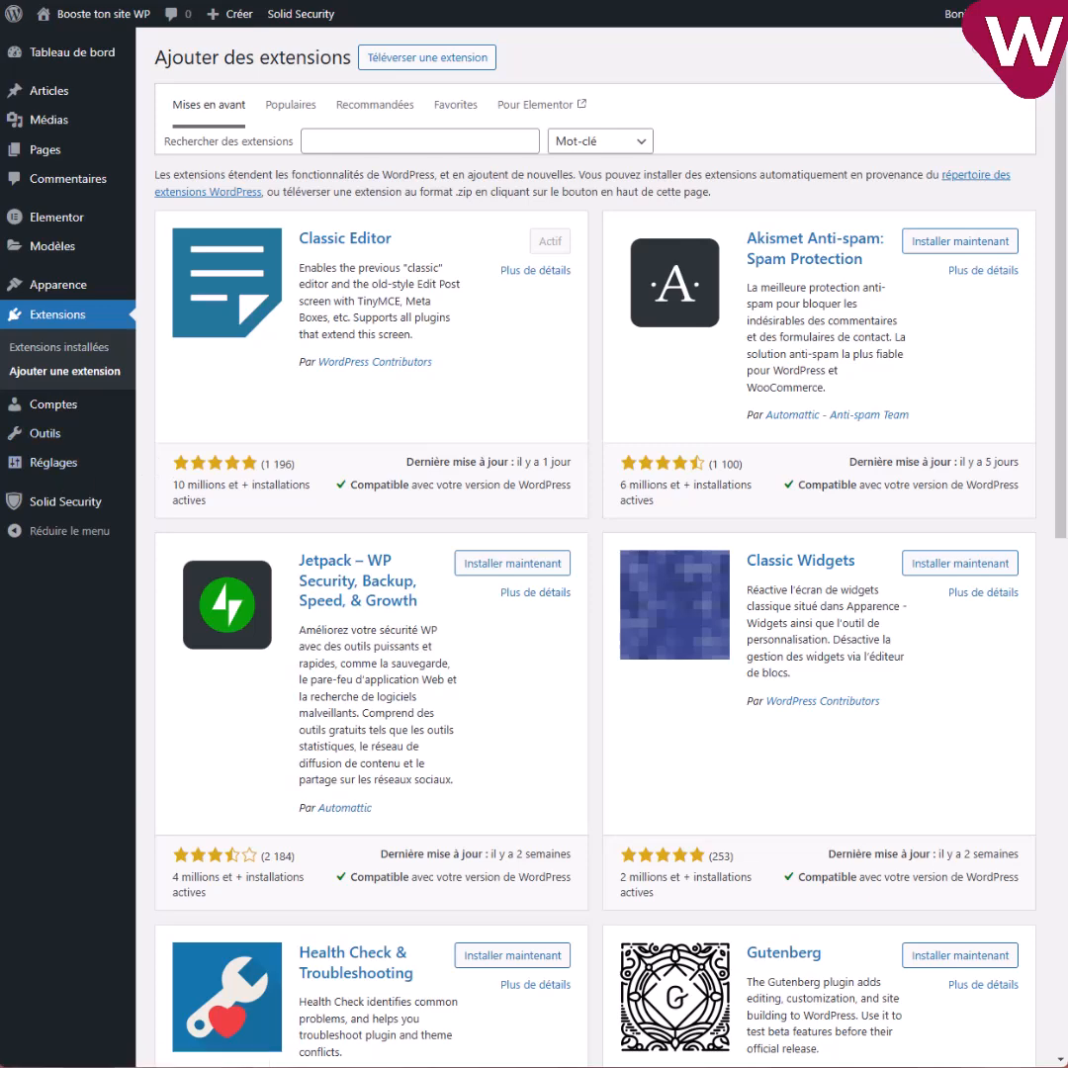
left_click(362, 144)
type("rename")
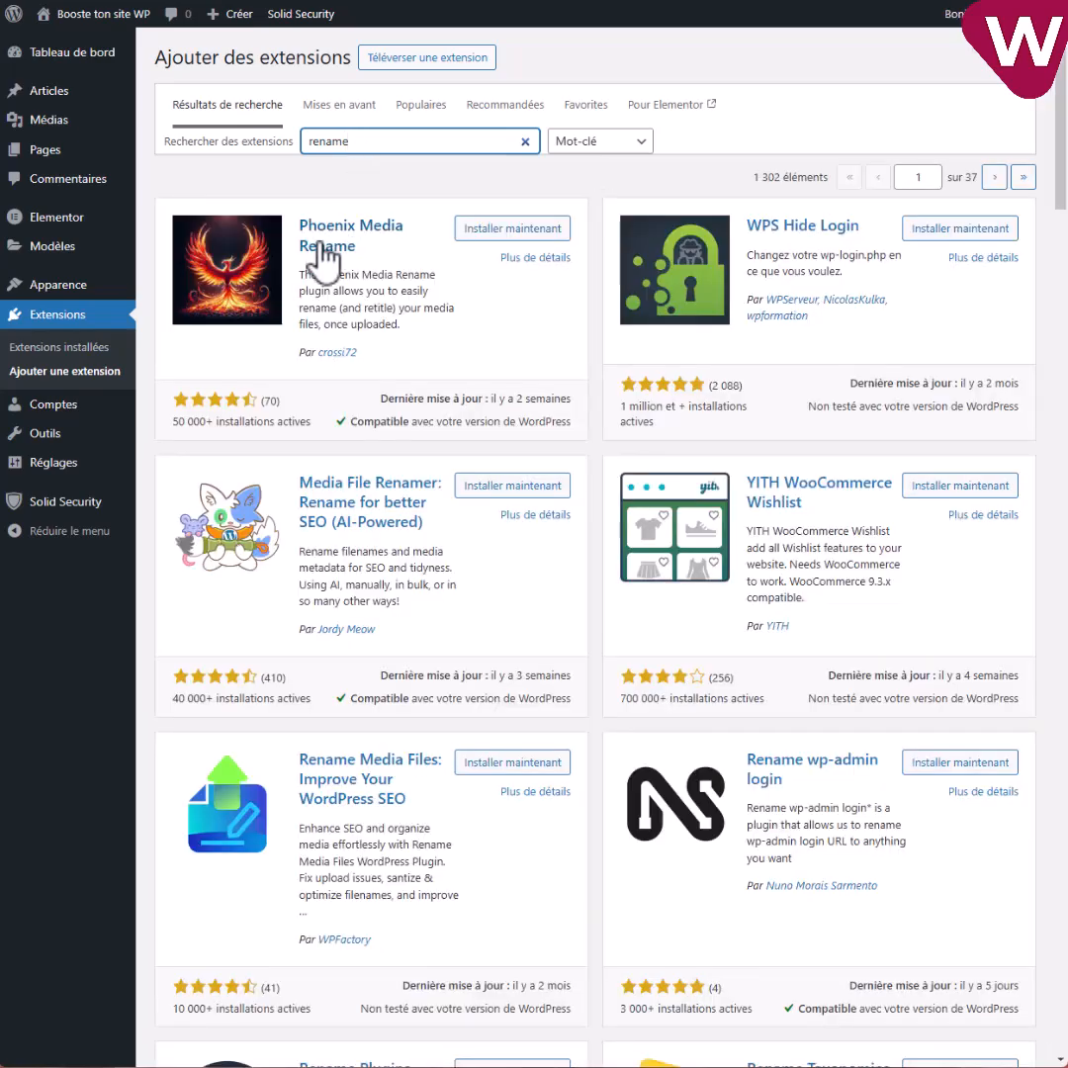
left_click(499, 234)
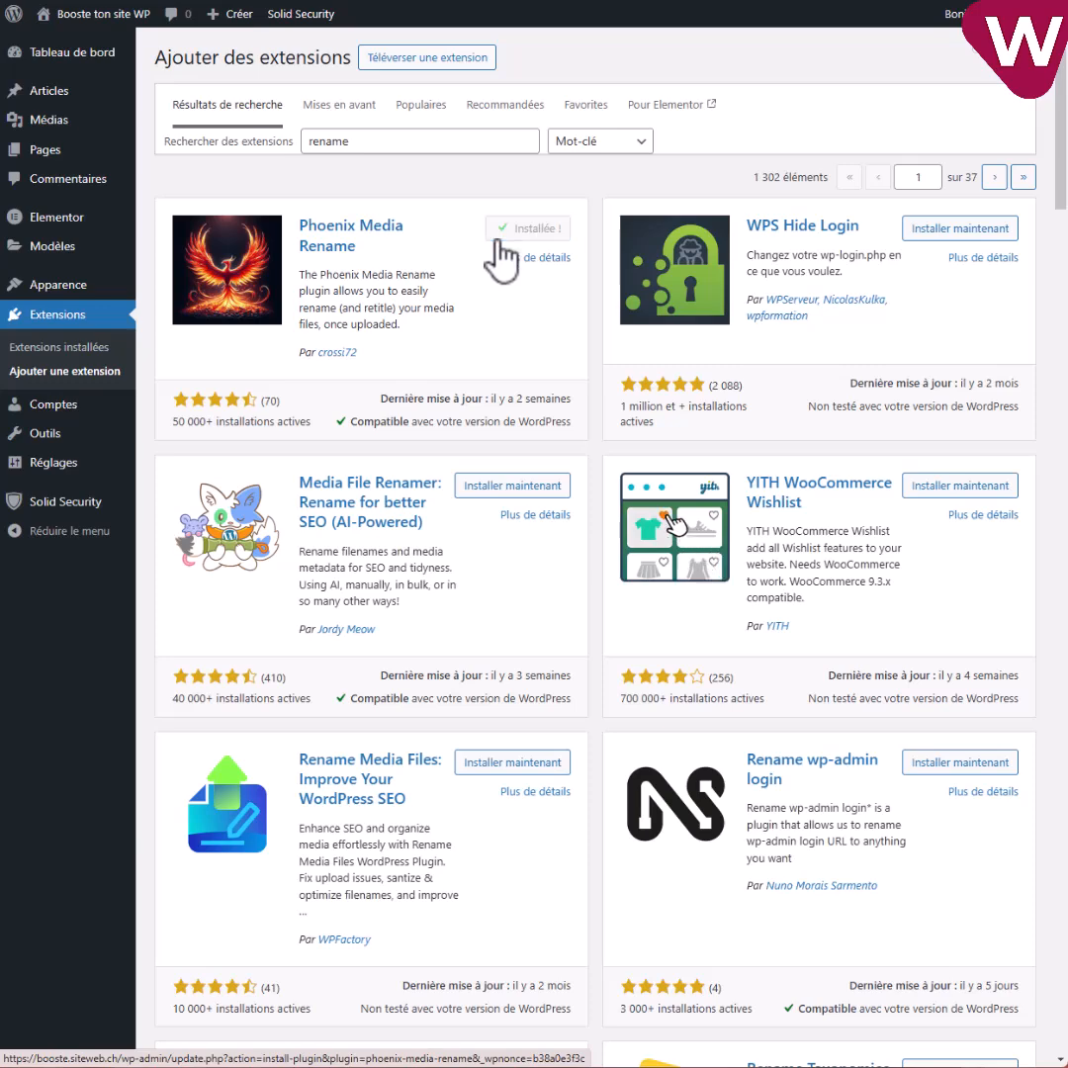
left_click(538, 231)
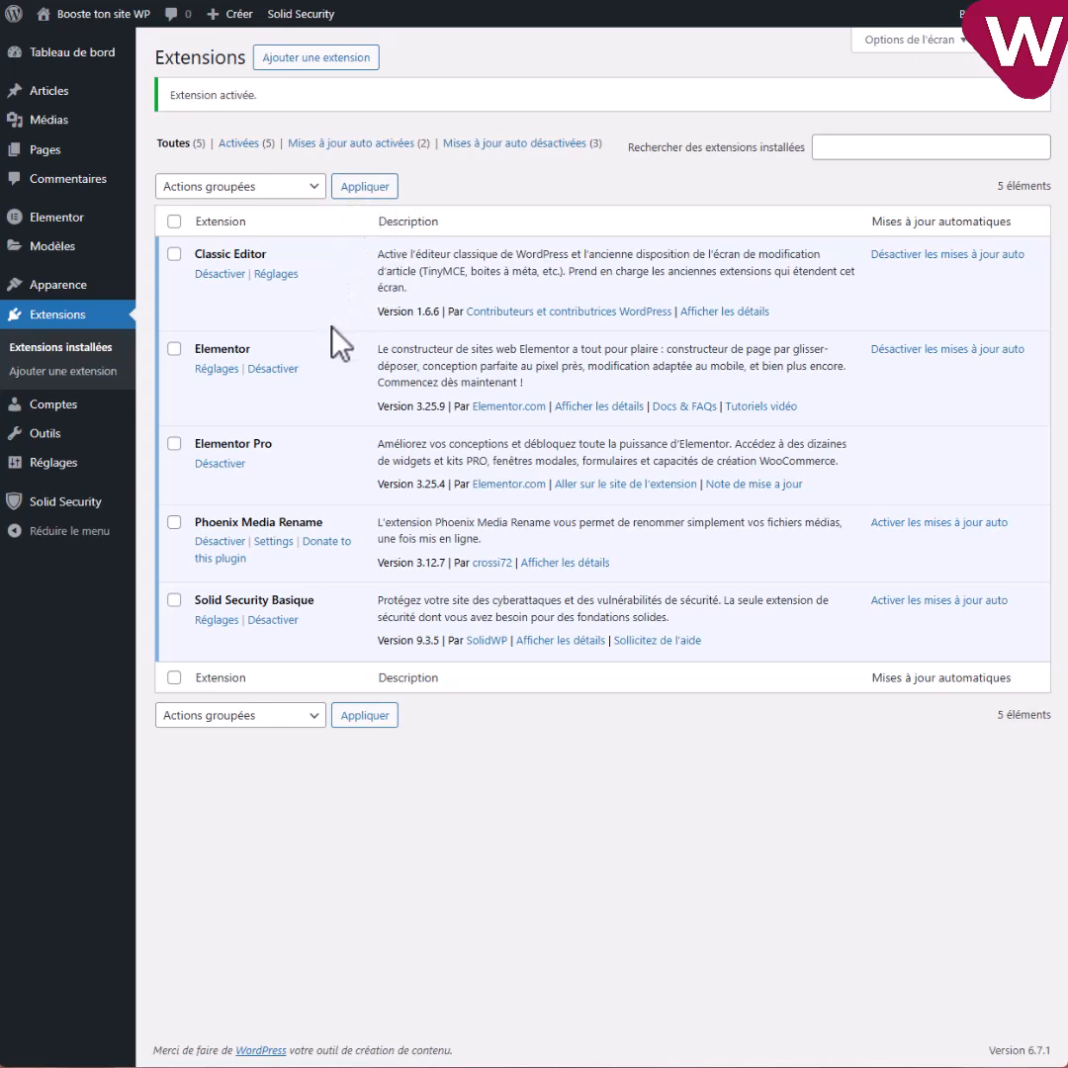
- Open the page "Optimiser le SEO pour WordPress" for editing and add an empty line below its main heading
mouse_move(65, 151)
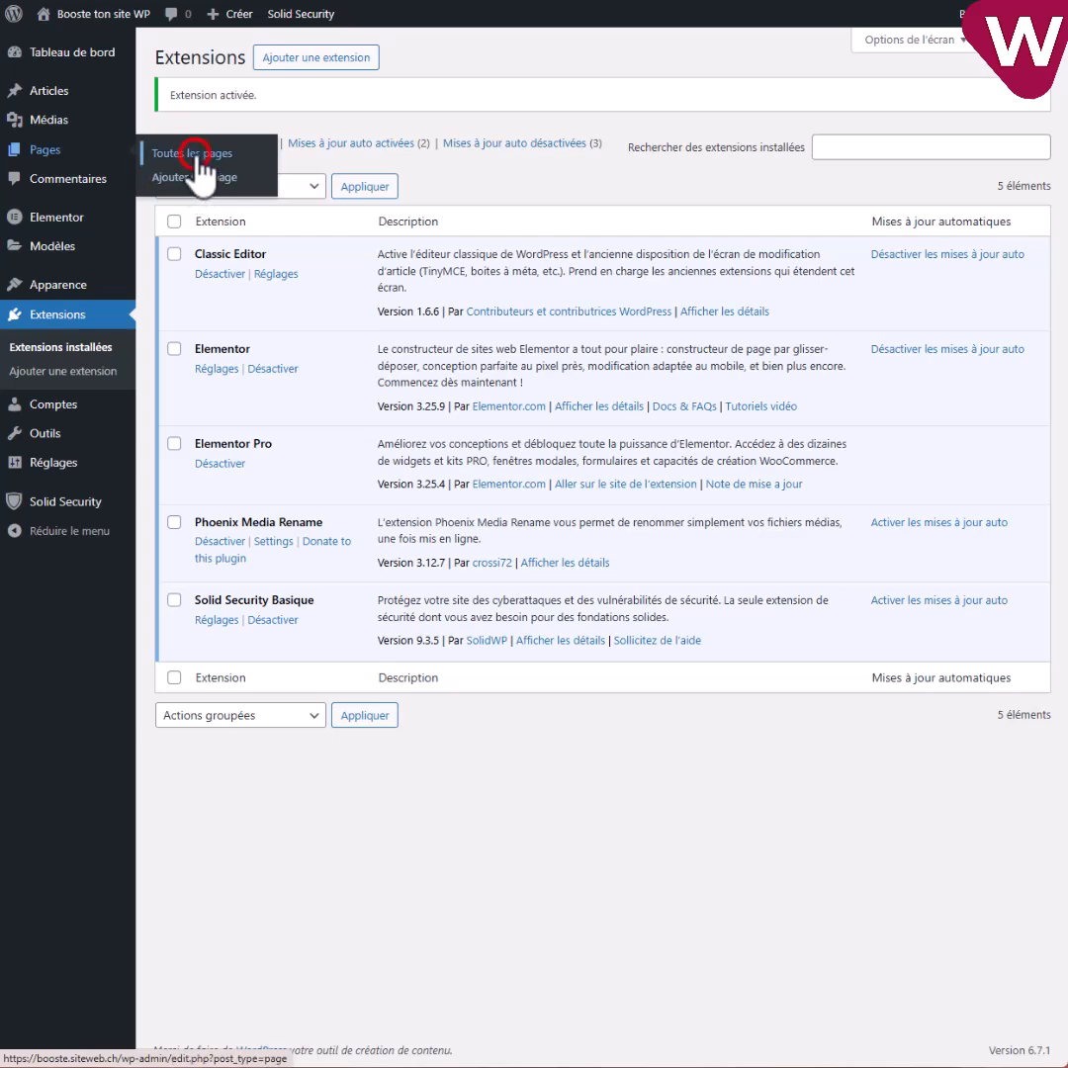
left_click(194, 153)
left_click(206, 220)
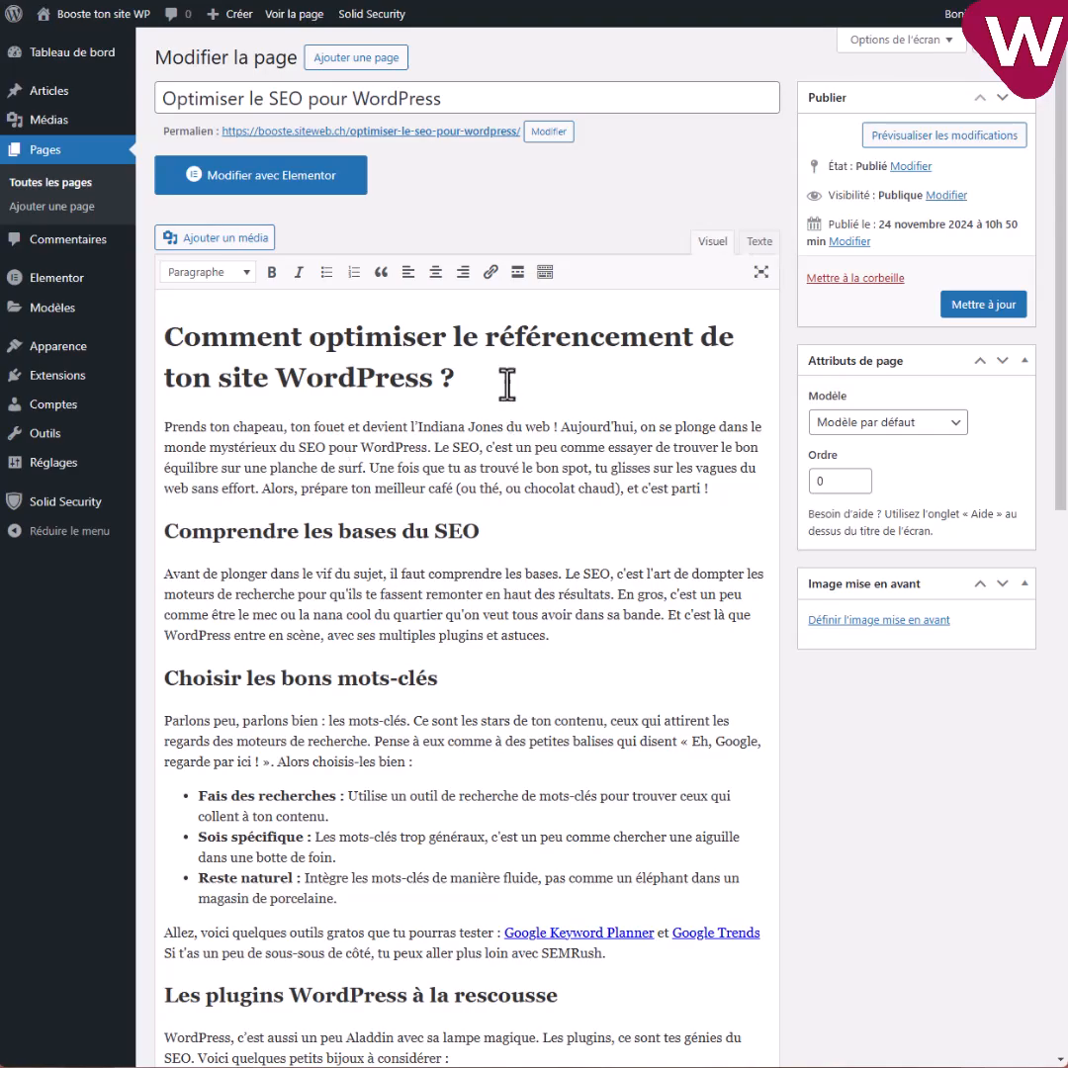
left_click(507, 384)
key("Return")
- Select the image of the programmer seen from behind in the media library for insertion into the page
left_click(226, 204)
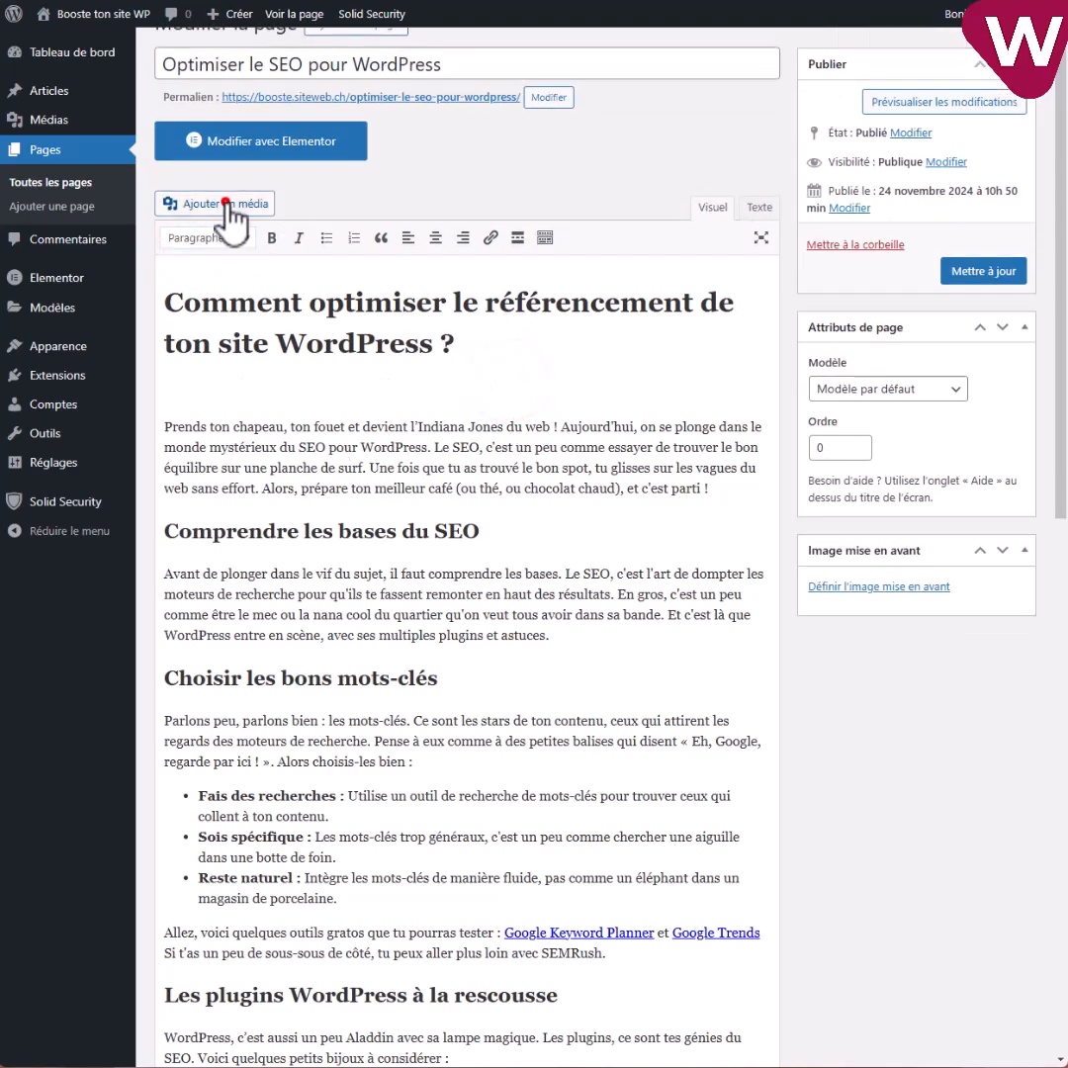
left_click(375, 85)
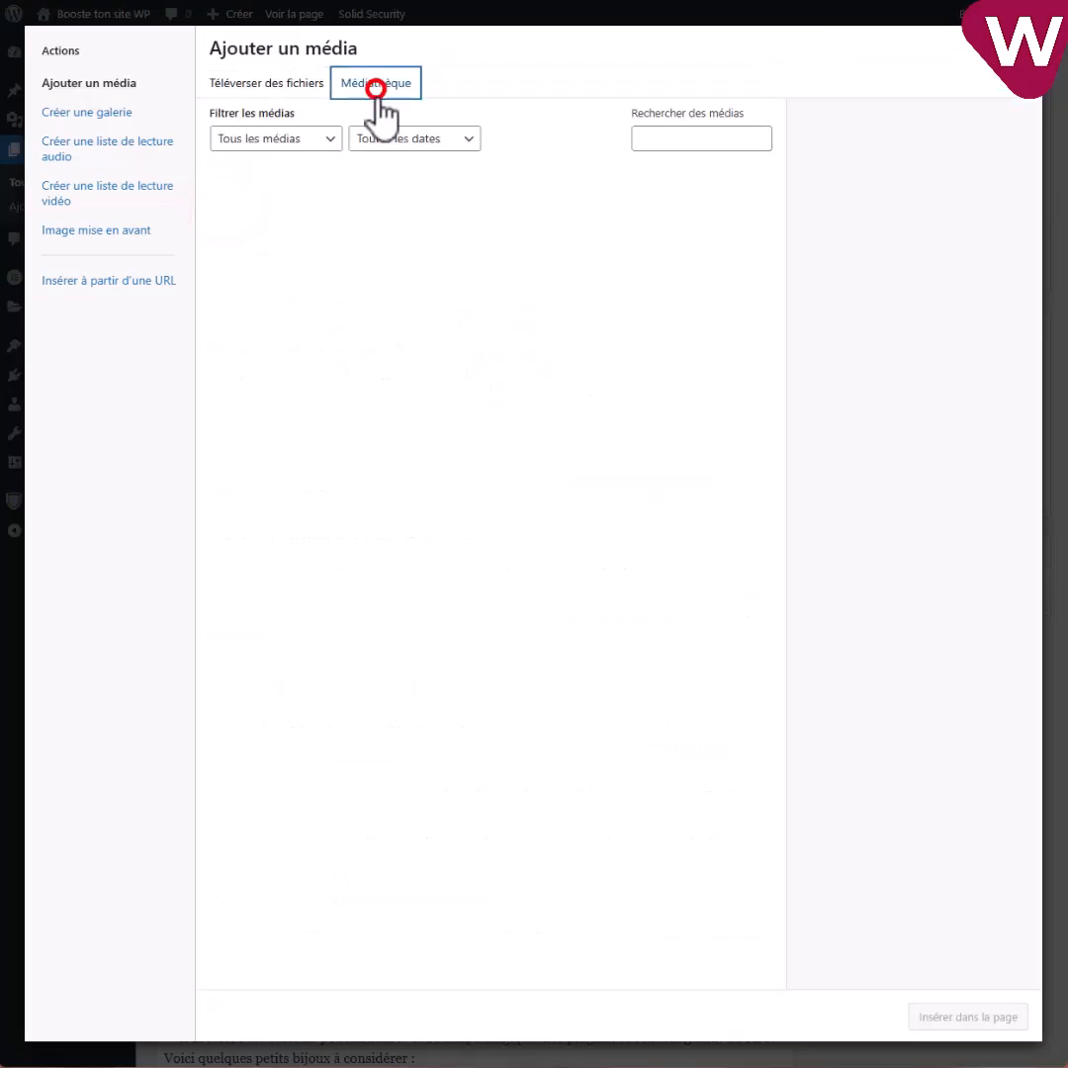
left_click(262, 232)
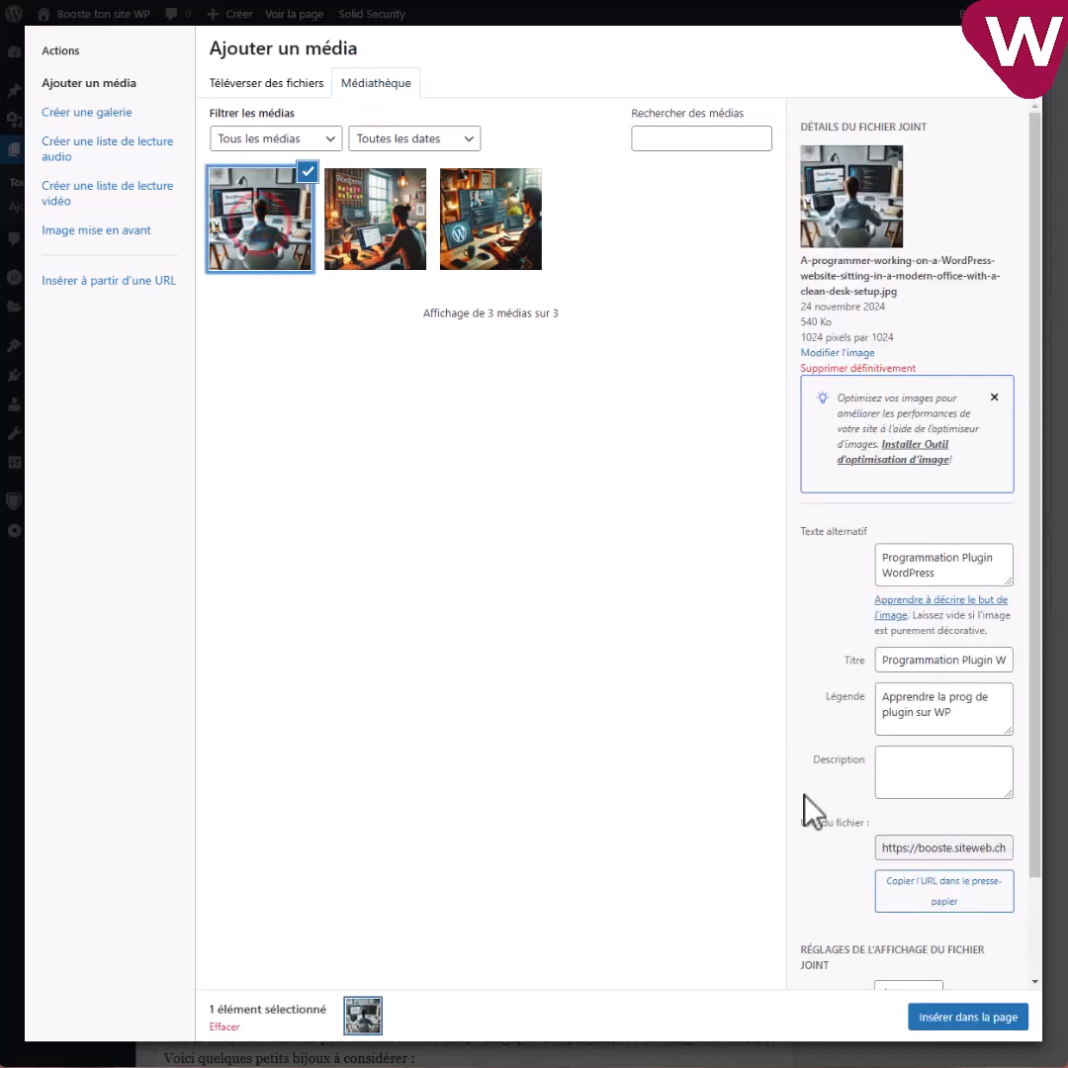
- Examine the selected image's file name, alternative text, title and caption in its attachment details
left_click_drag(806, 261, 868, 291)
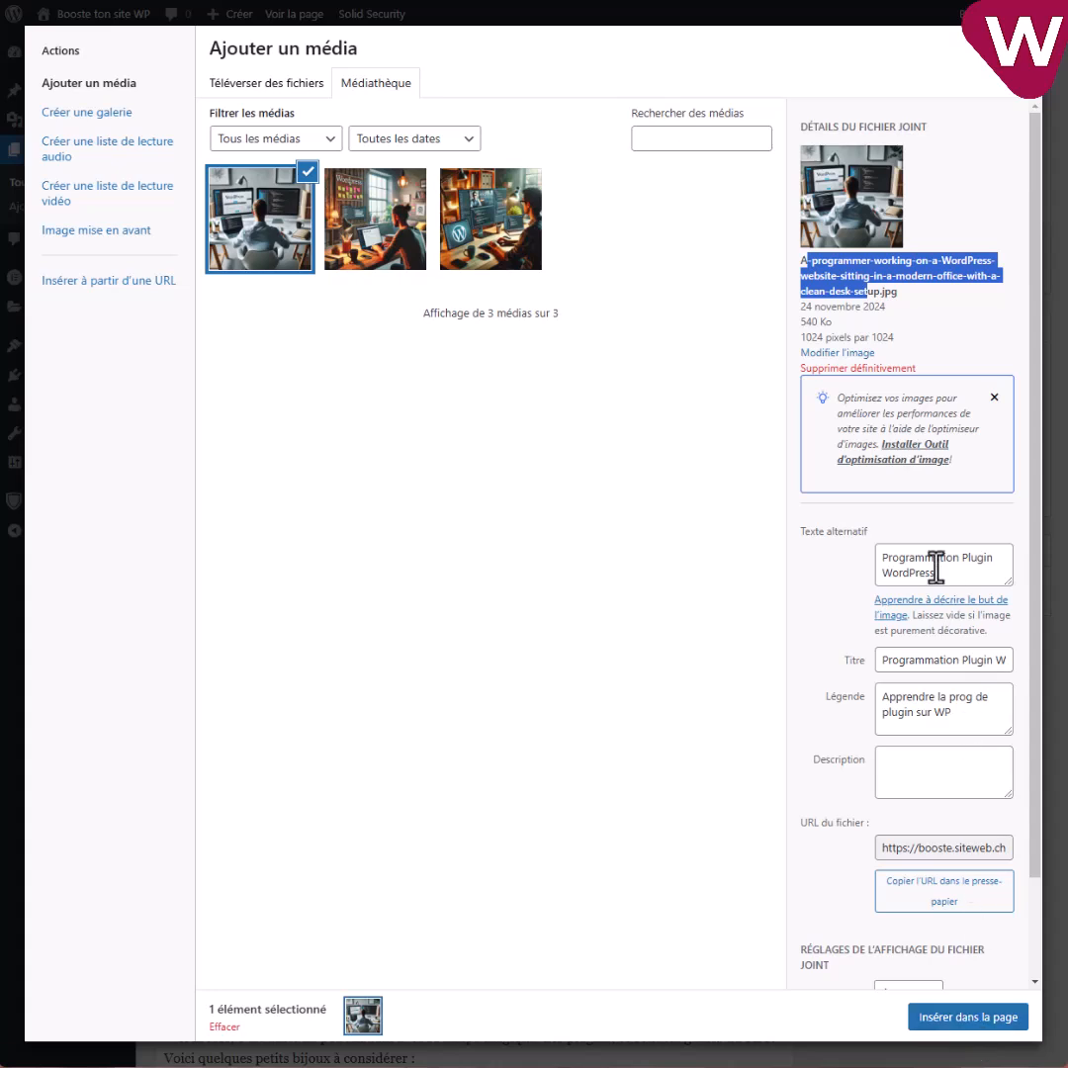
left_click(890, 560)
left_click_drag(891, 560, 957, 572)
left_click(917, 664)
left_click_drag(904, 668, 877, 698)
left_click(959, 714)
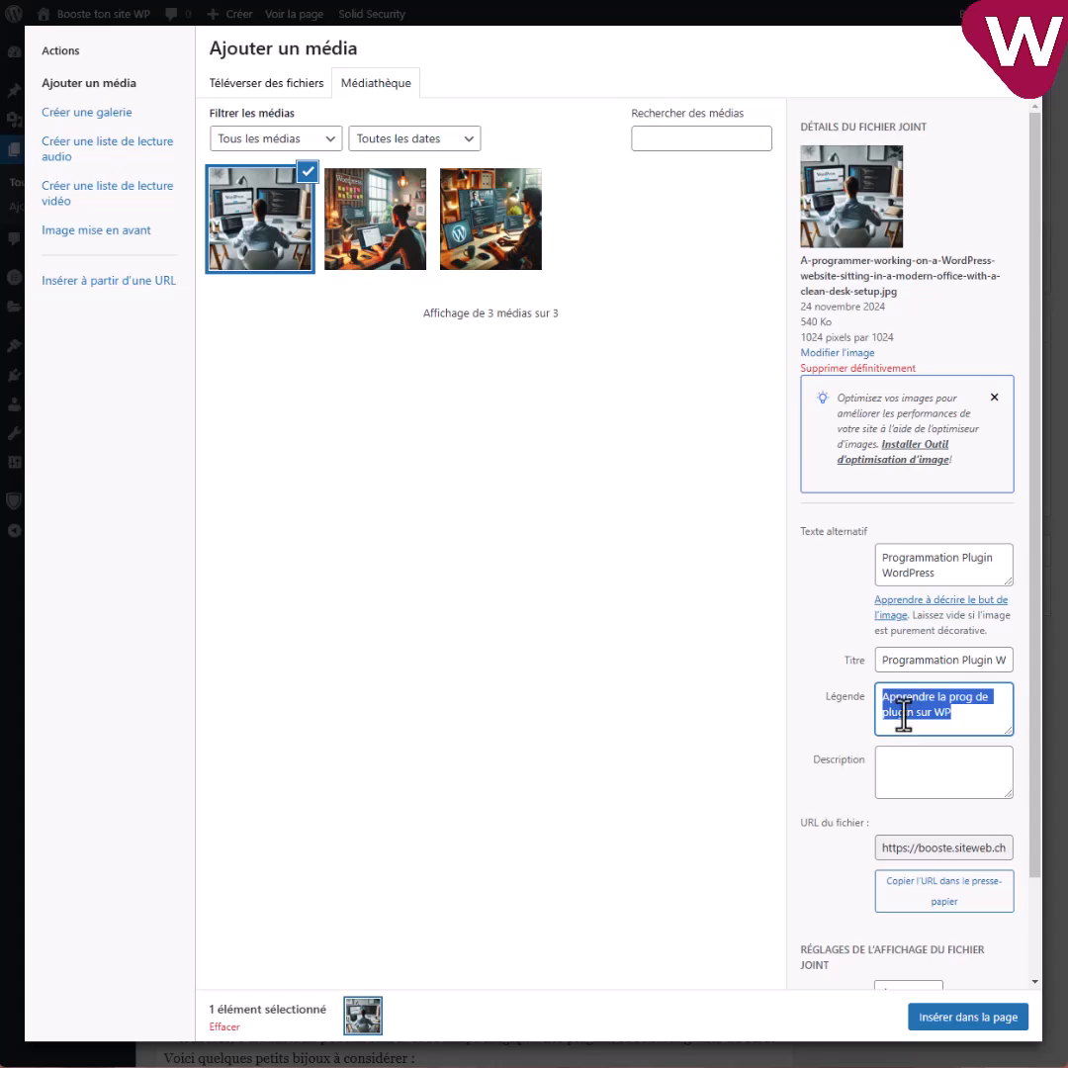
- Insert the selected image below the page's main heading and update the page
left_click(961, 1030)
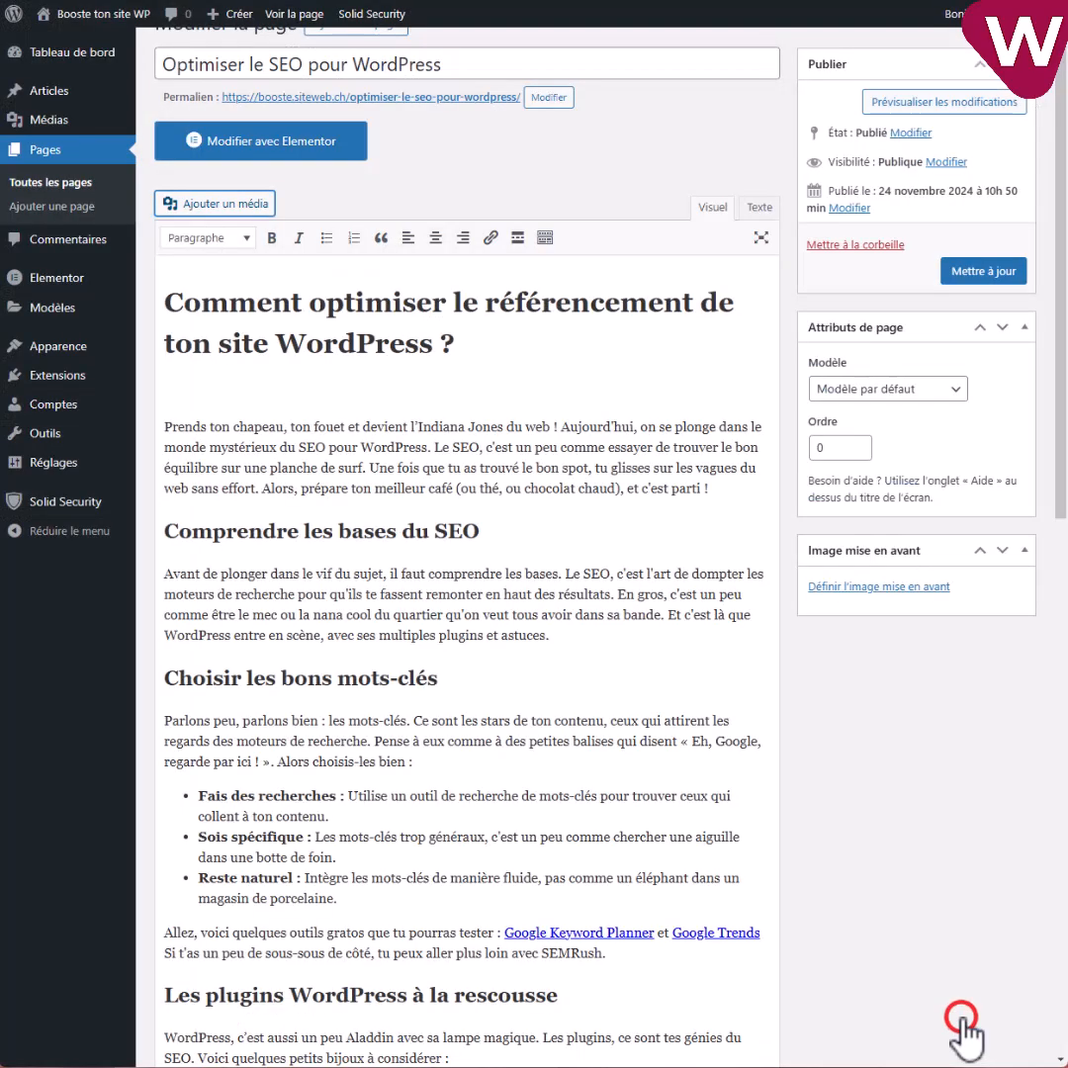
left_click(314, 523)
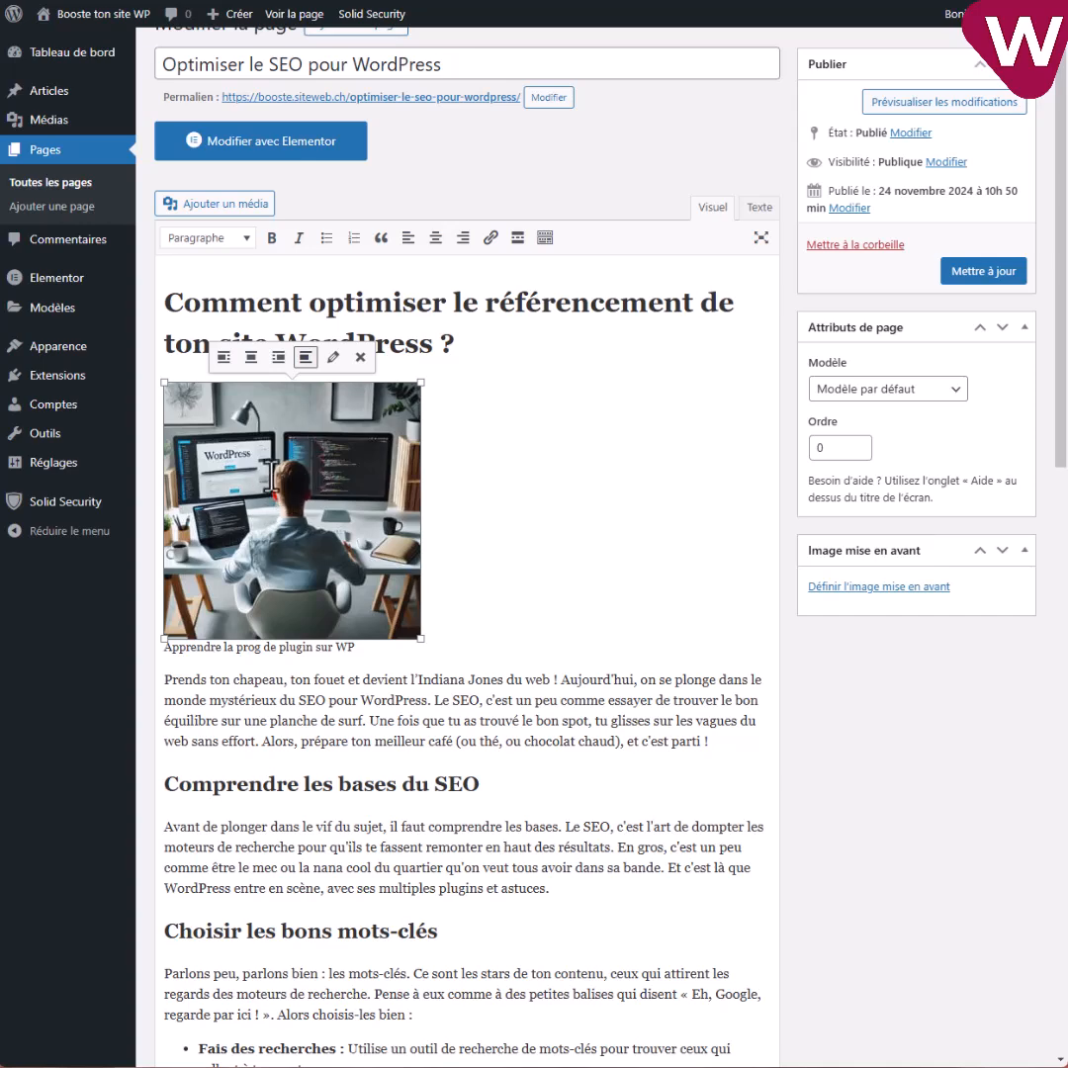
left_click(980, 271)
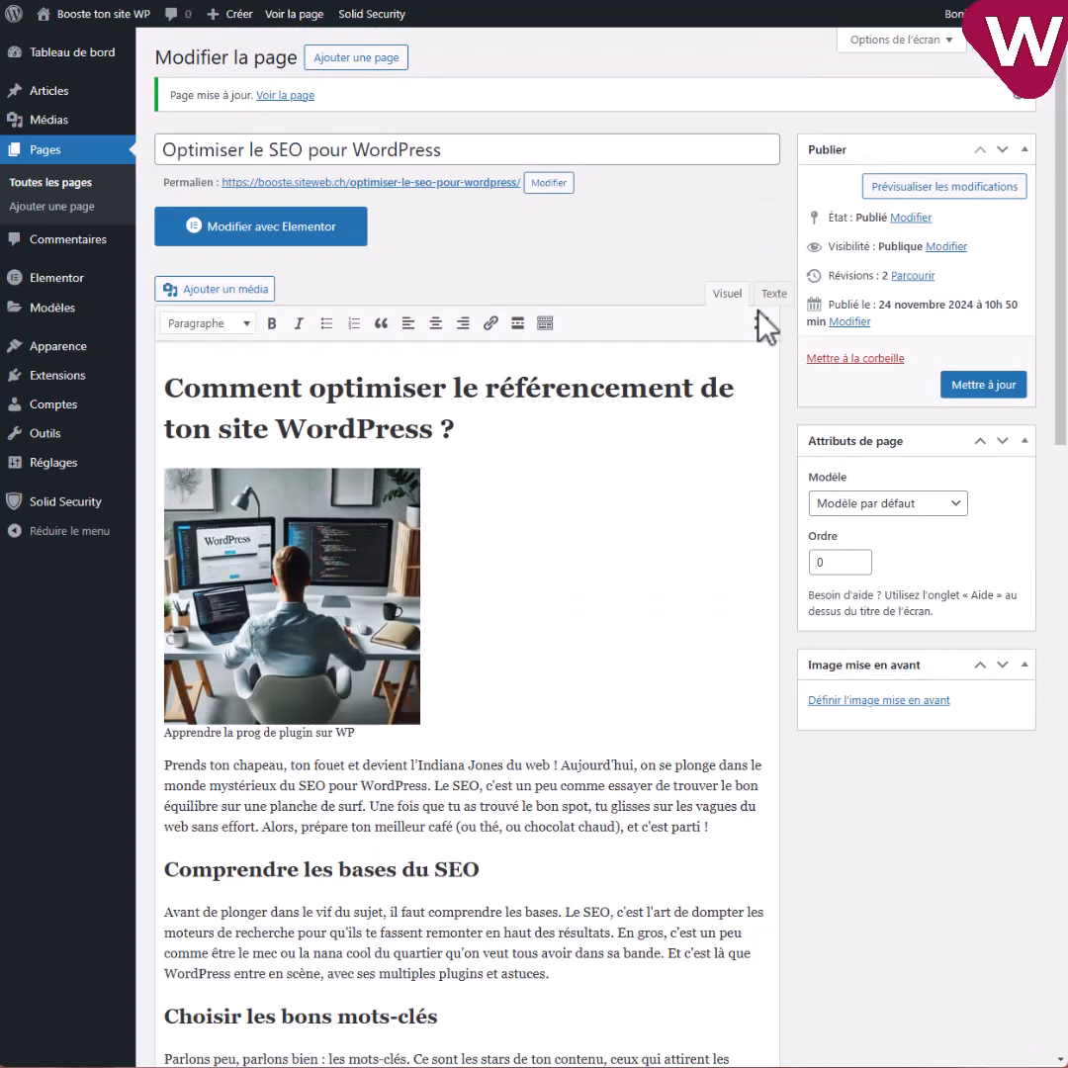
- Show the page's HTML source and examine the file name in the inserted image's source URL
left_click(770, 291)
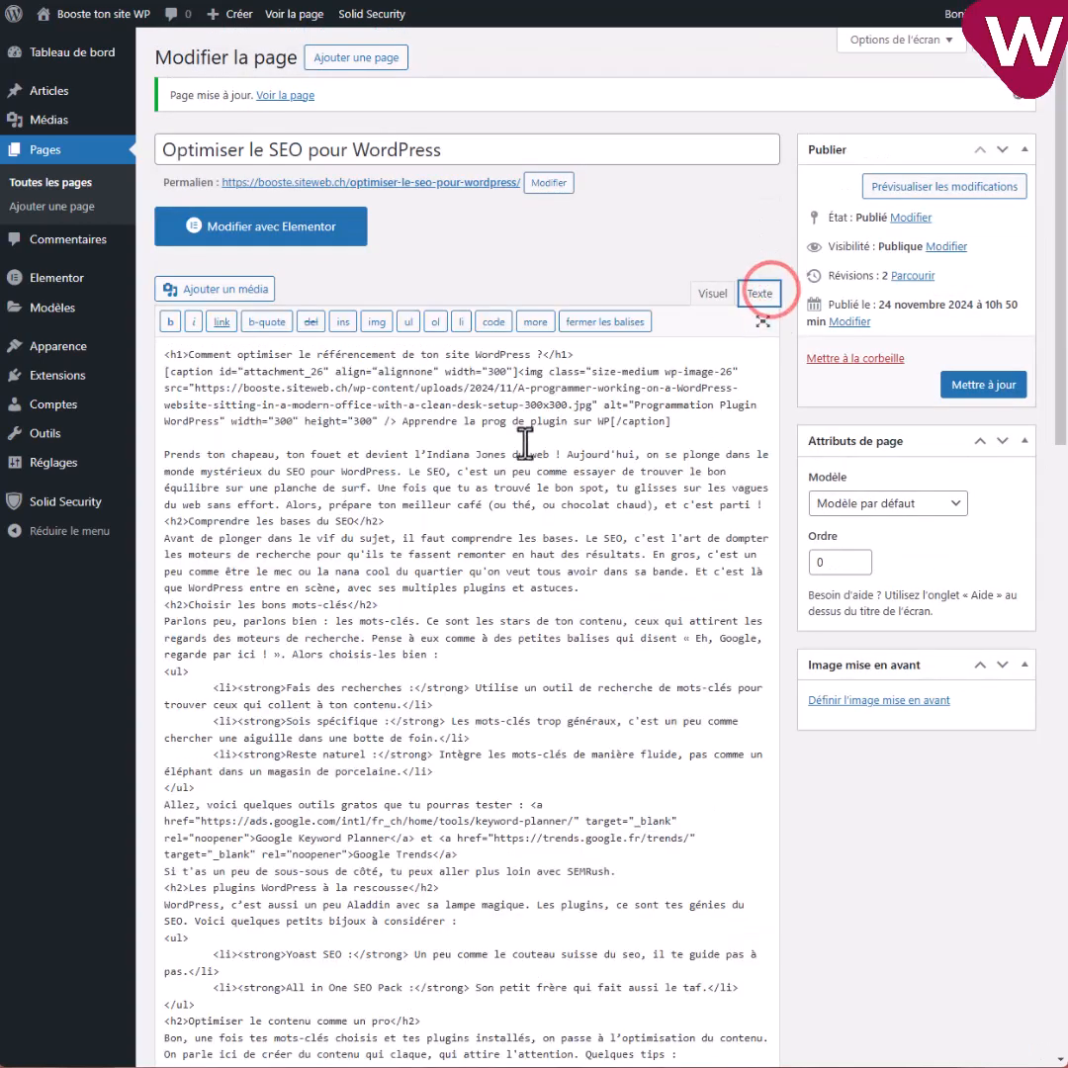
left_click_drag(518, 387, 597, 405)
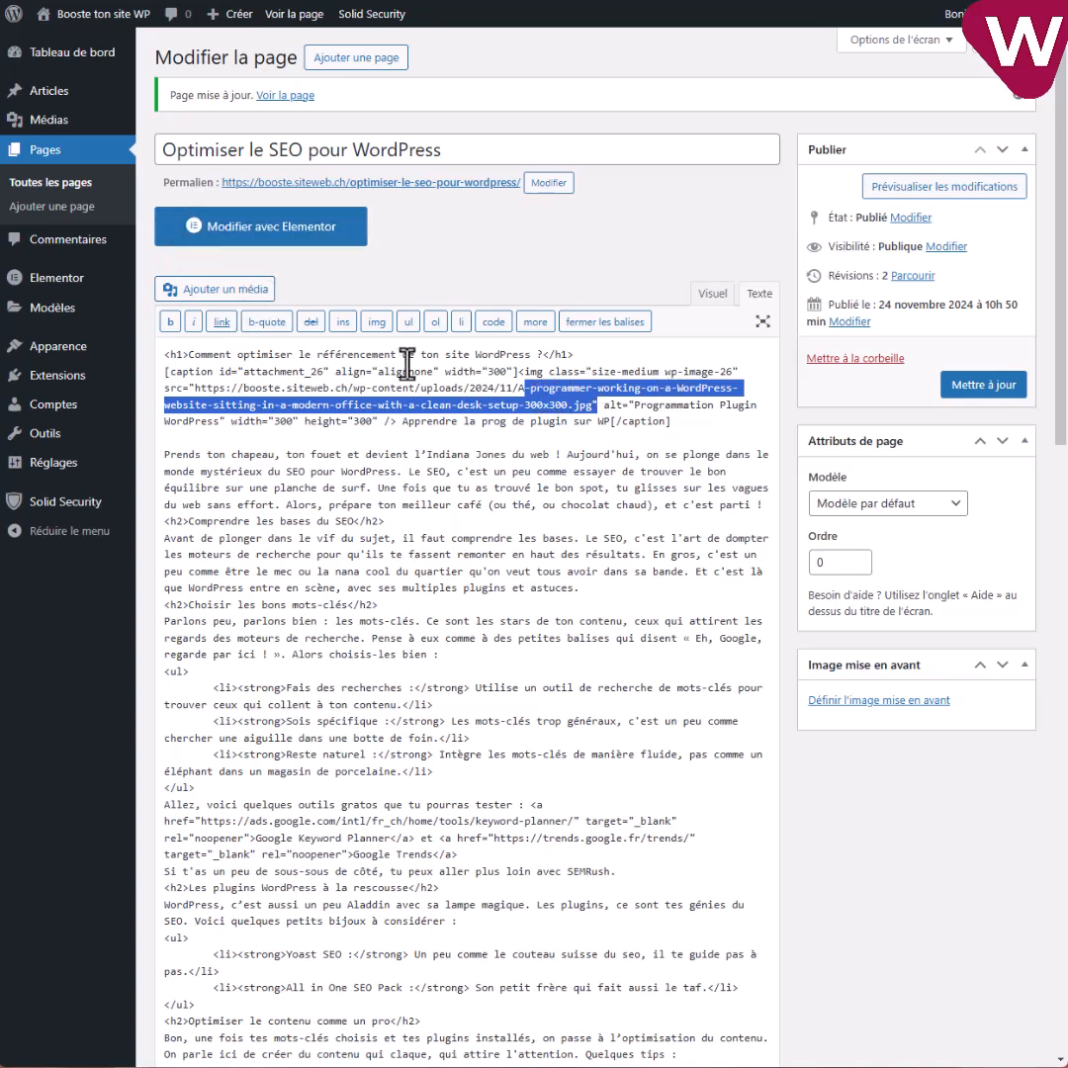
- In the media library, enter programmer-plugin-wordpress as the new file name for the Programmation Plugin WordPress image
mouse_move(47, 127)
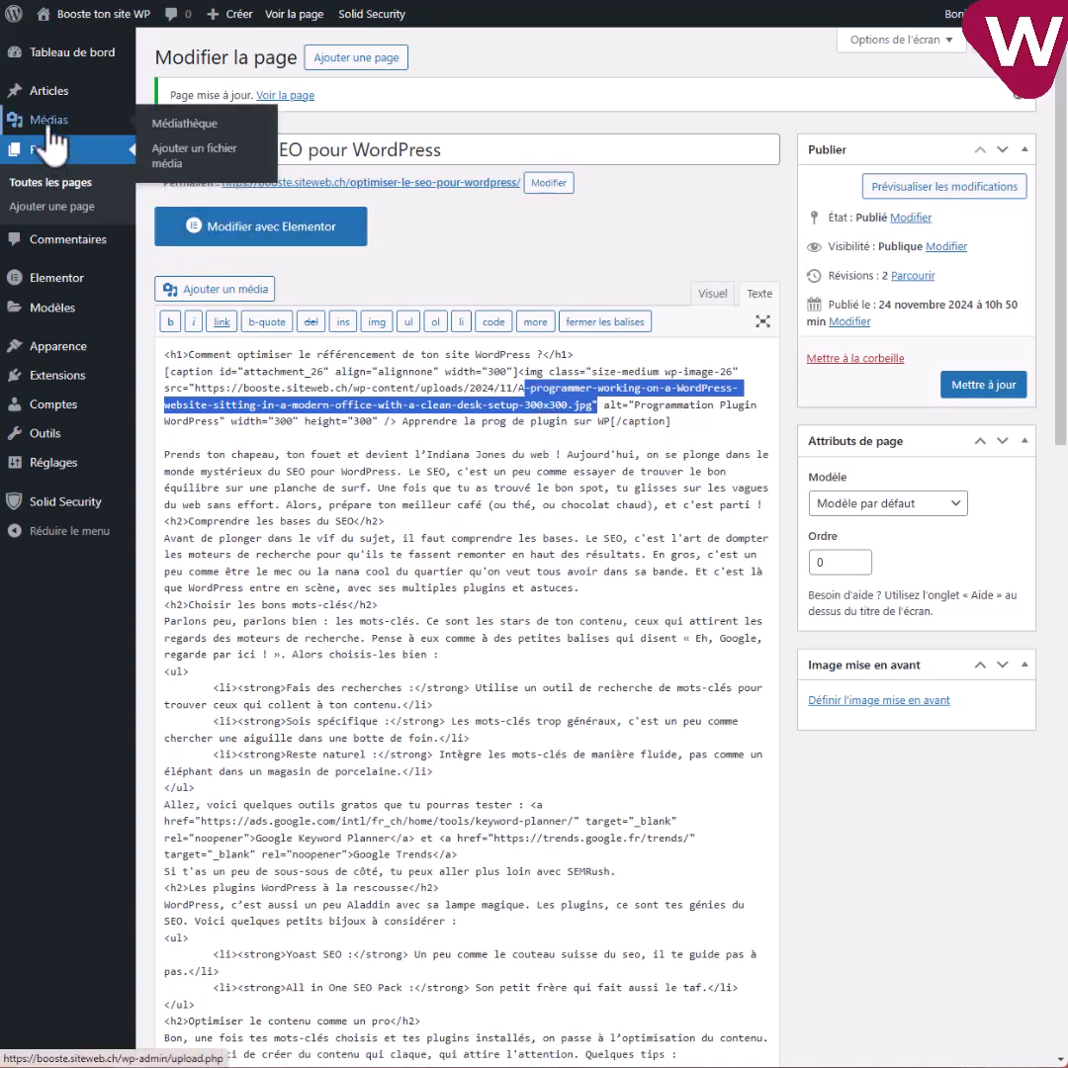
left_click(181, 125)
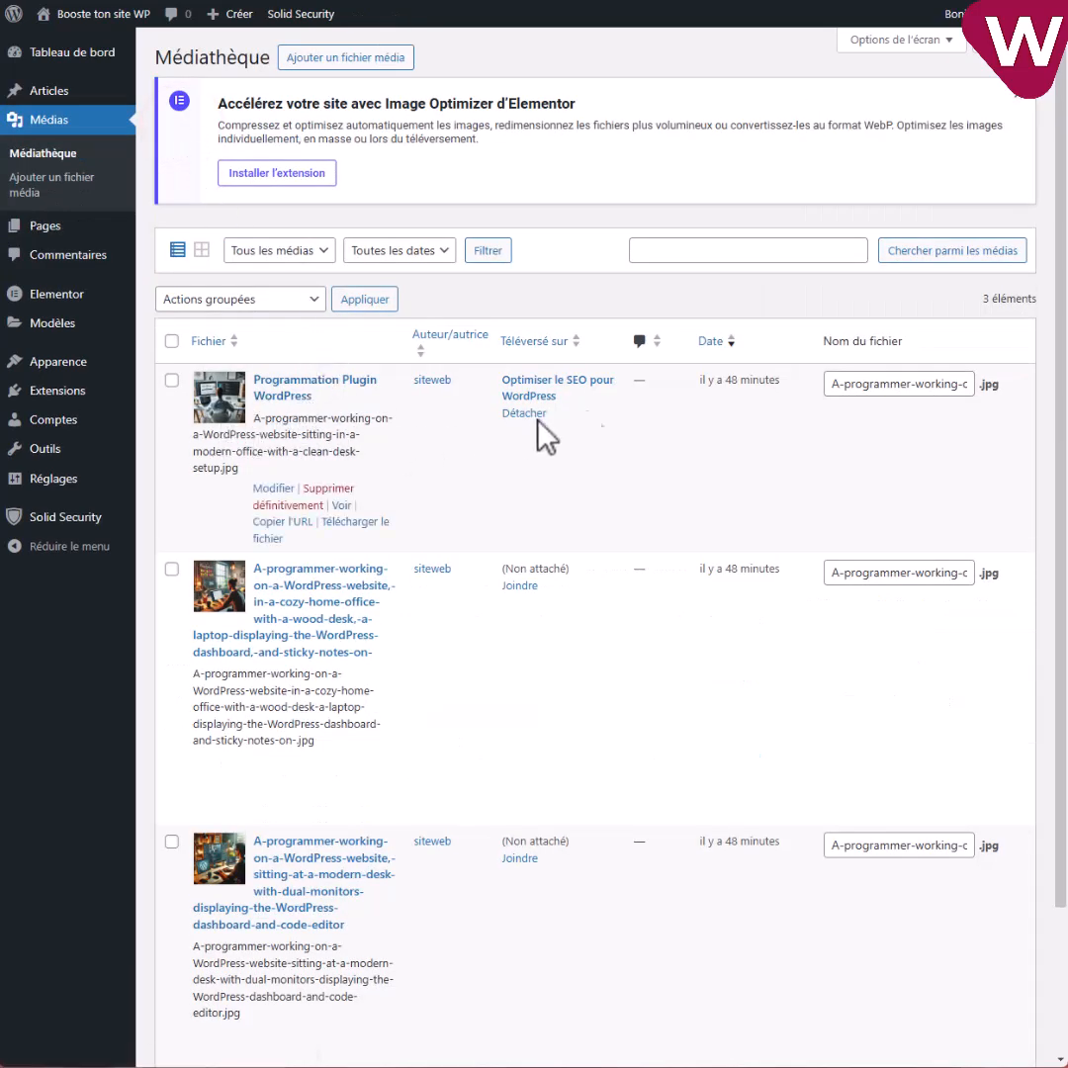
left_click_drag(830, 384, 995, 388)
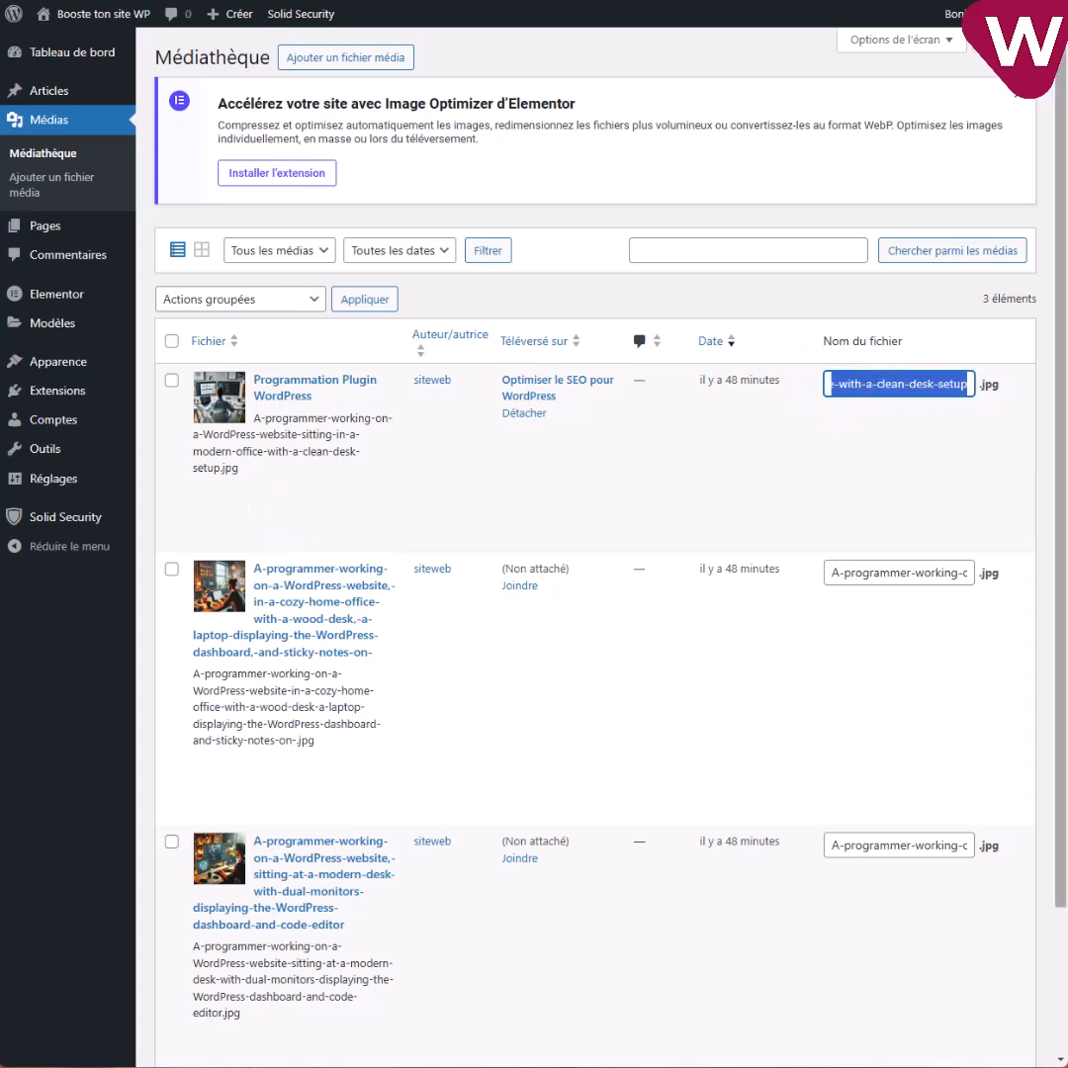
type("programmer-plugi")
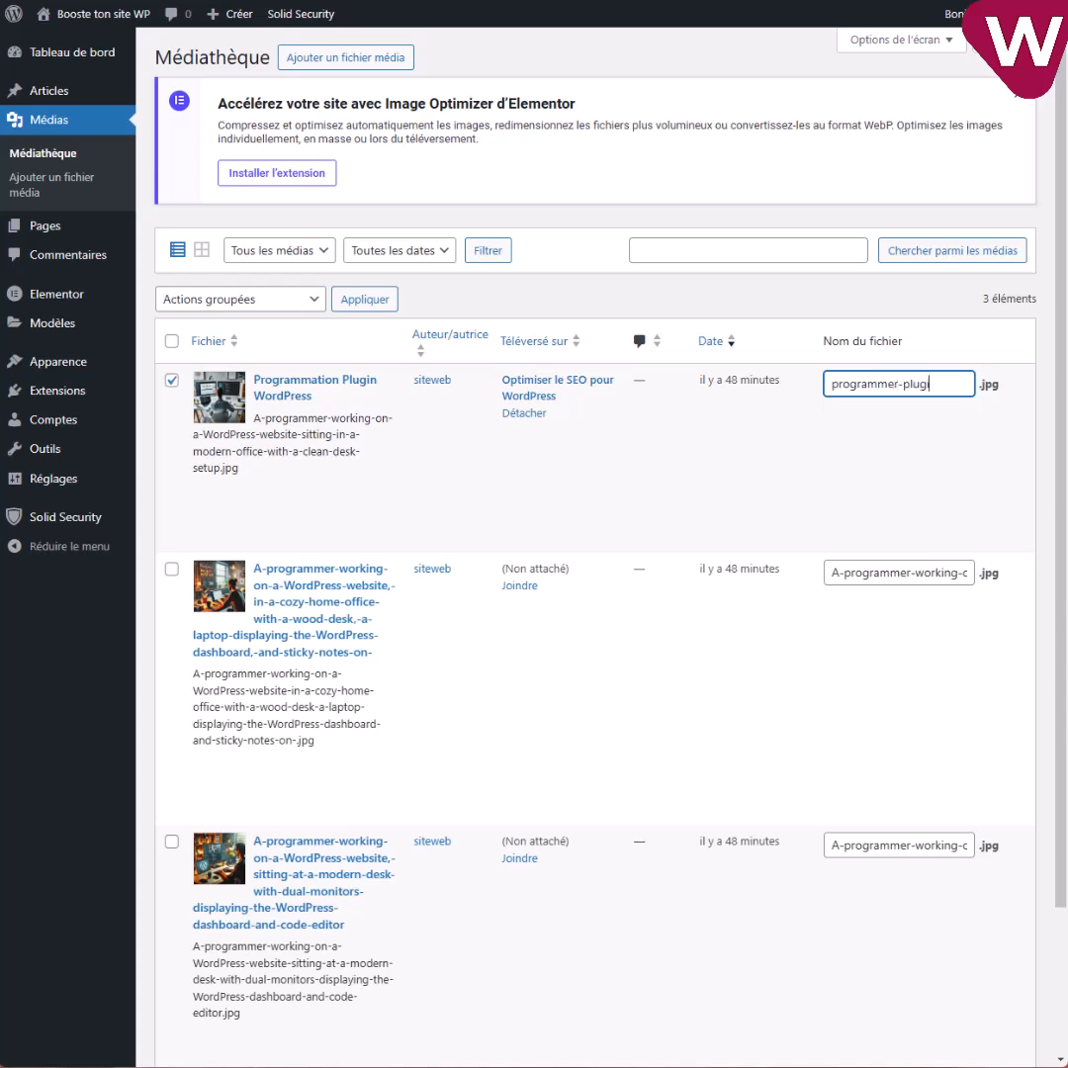
type("n-wordpress")
left_click(908, 385)
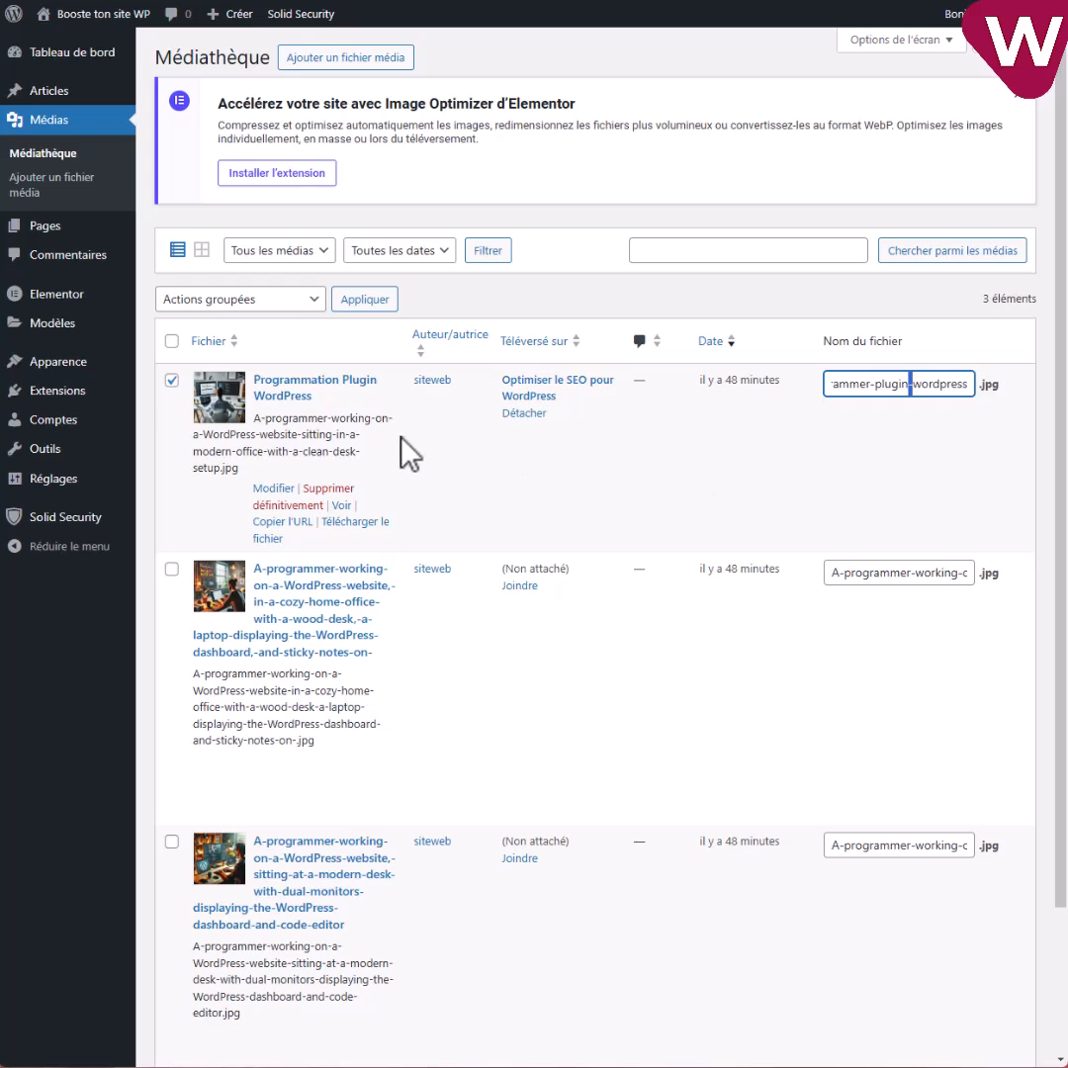
- Apply the Renommer bulk action to the selected Programmation Plugin WordPress image
scroll(500, 505, "down", 3)
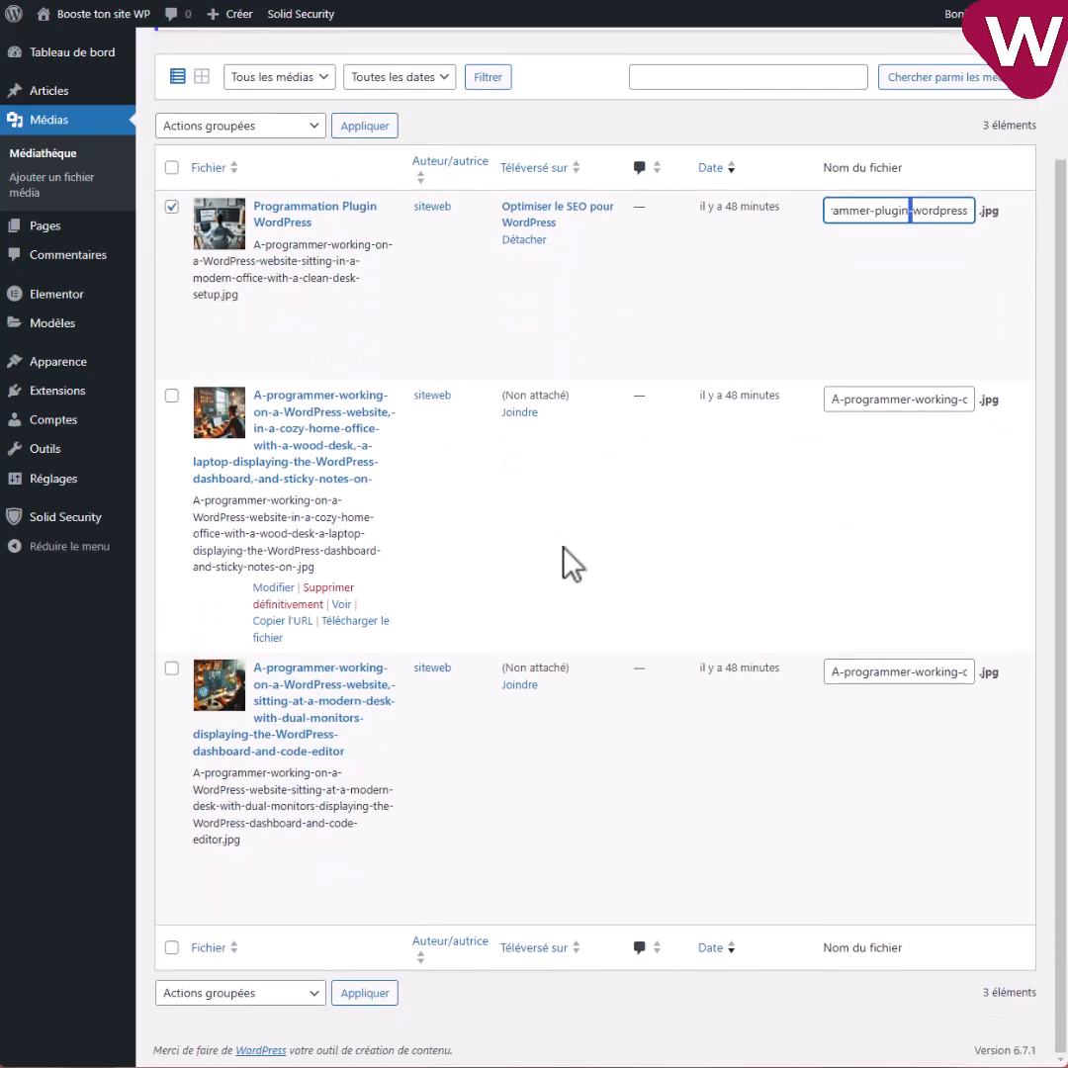
left_click(259, 1006)
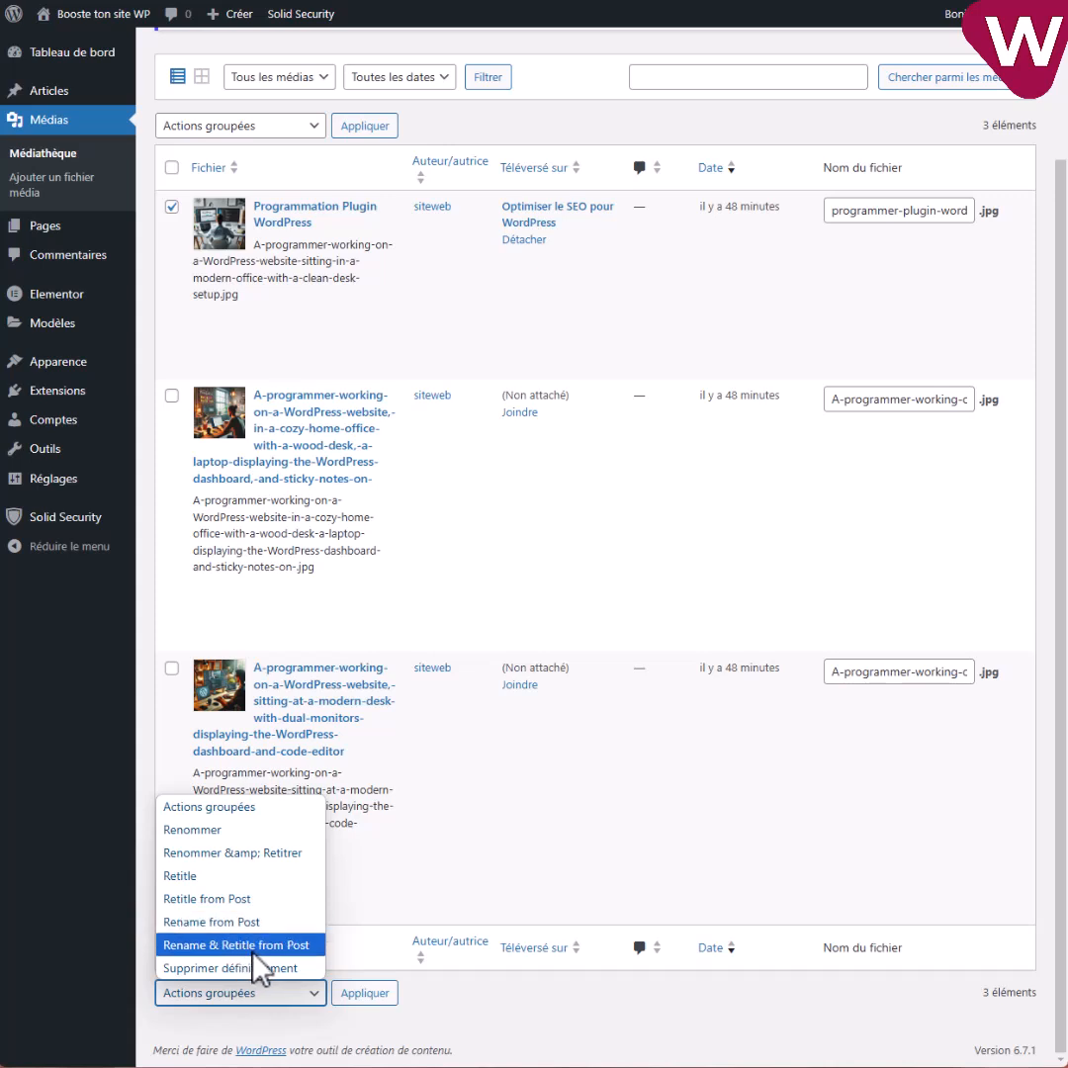
left_click(209, 829)
left_click(362, 993)
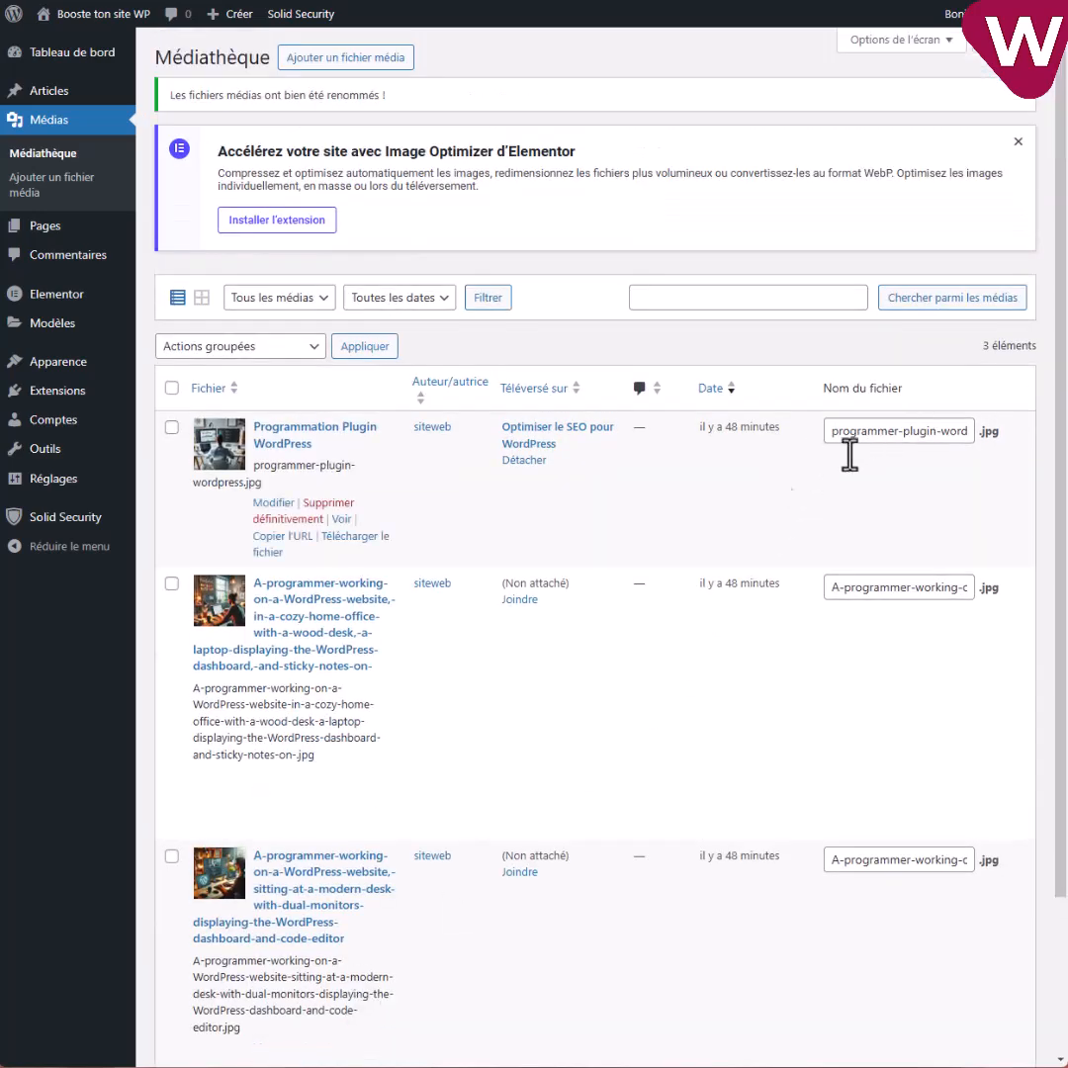
- Reopen the page Optimiser le SEO pour WordPress, examine the image's file name in the HTML source, and return to the visual view
mouse_move(61, 236)
left_click(185, 227)
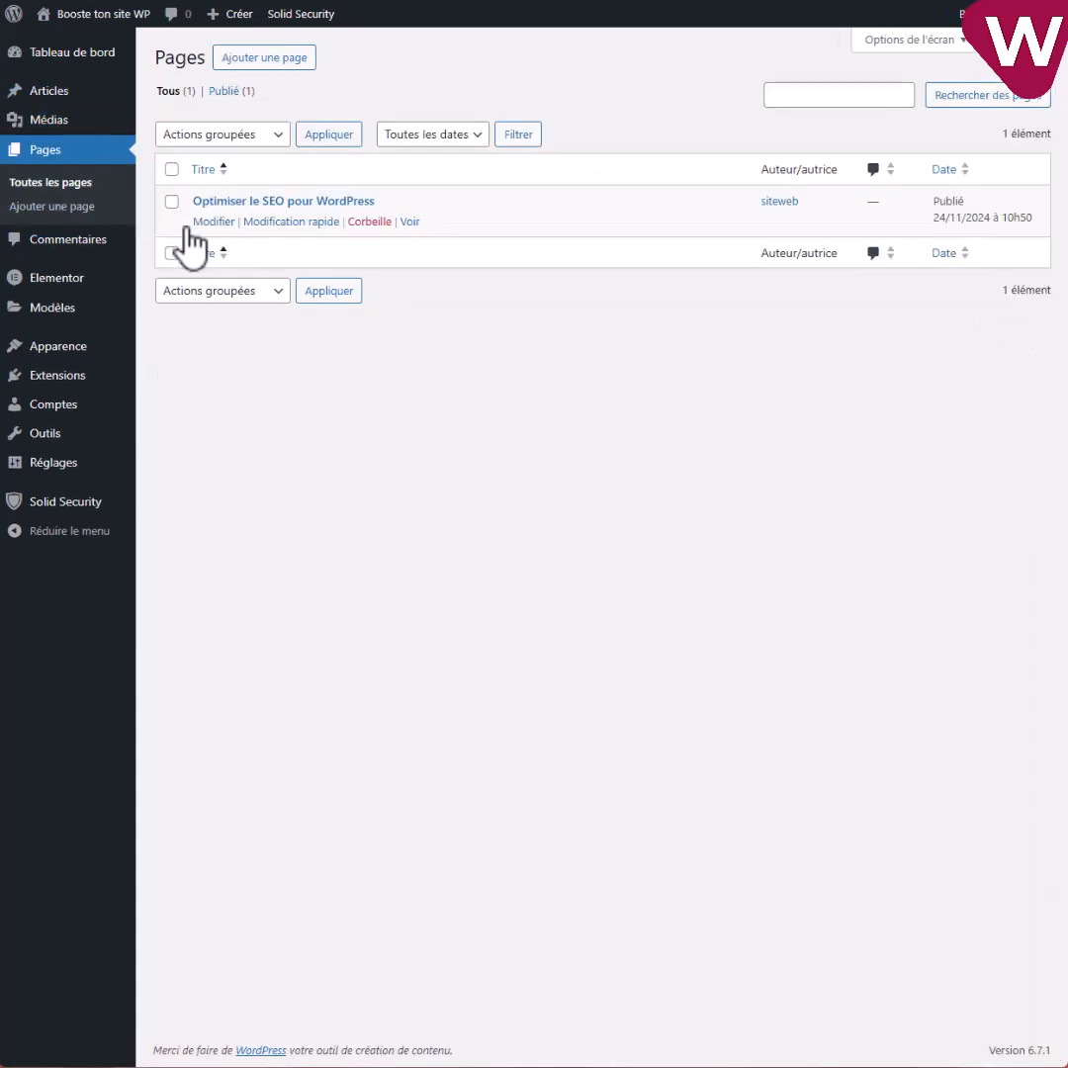
left_click(214, 220)
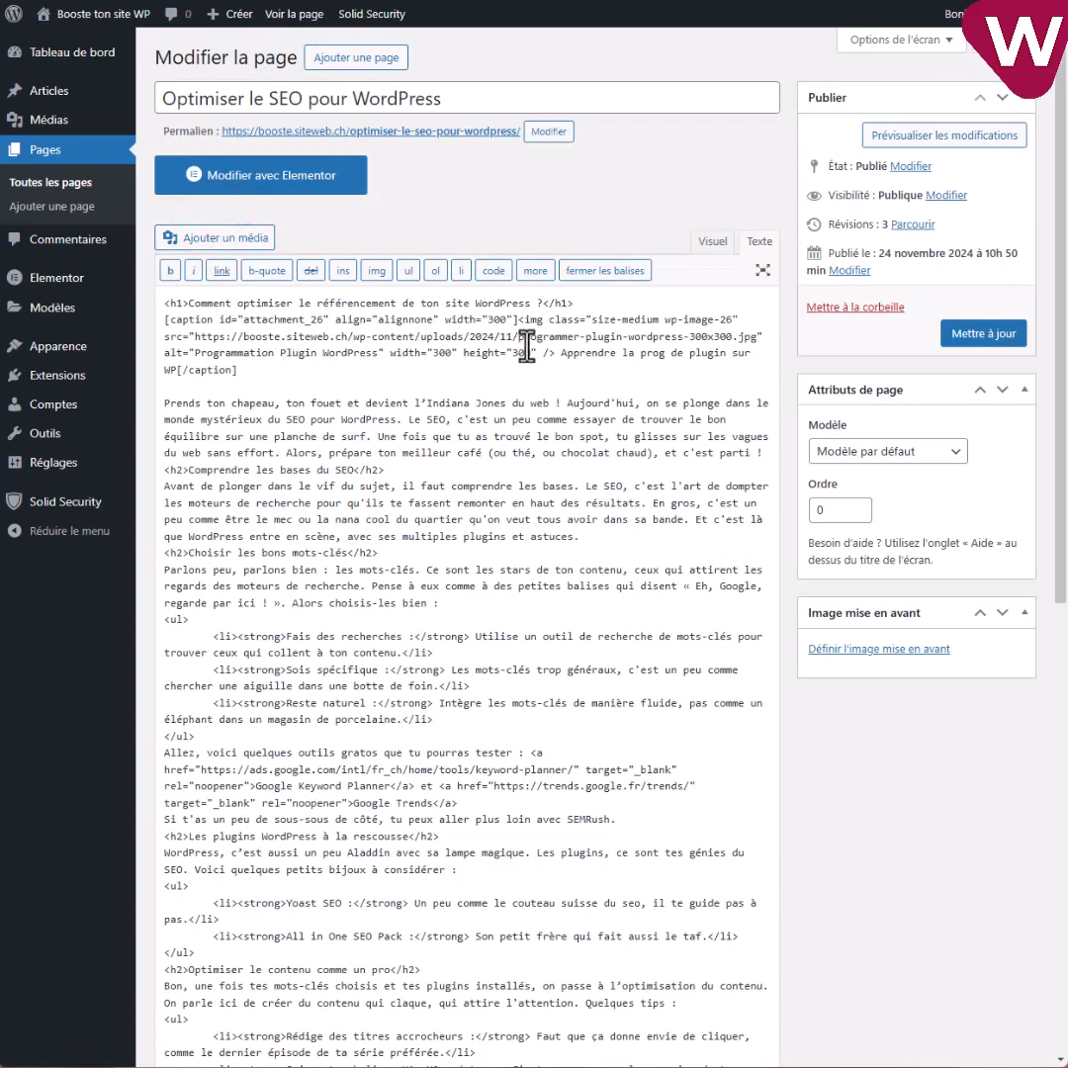
left_click_drag(516, 337, 725, 336)
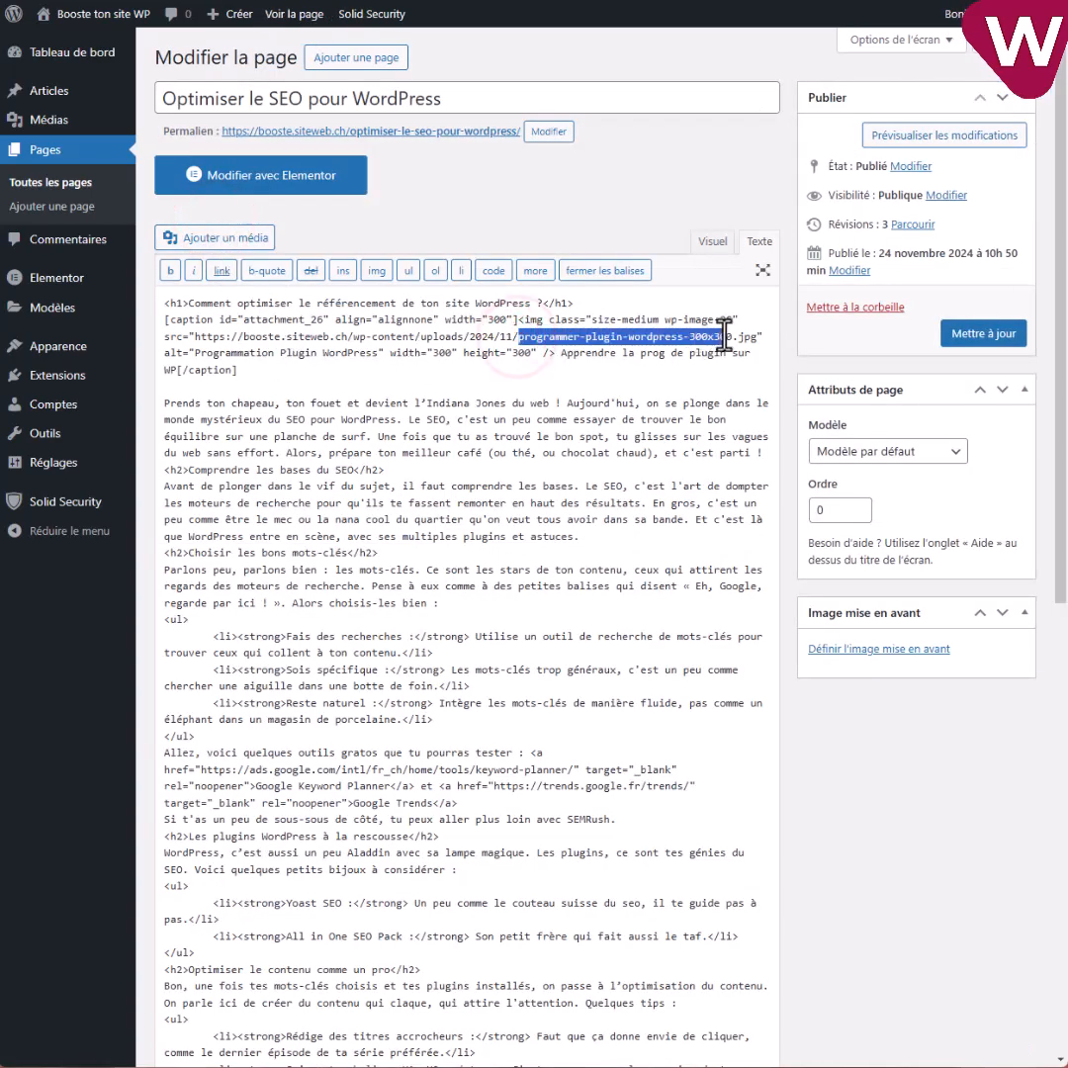
left_click(712, 243)
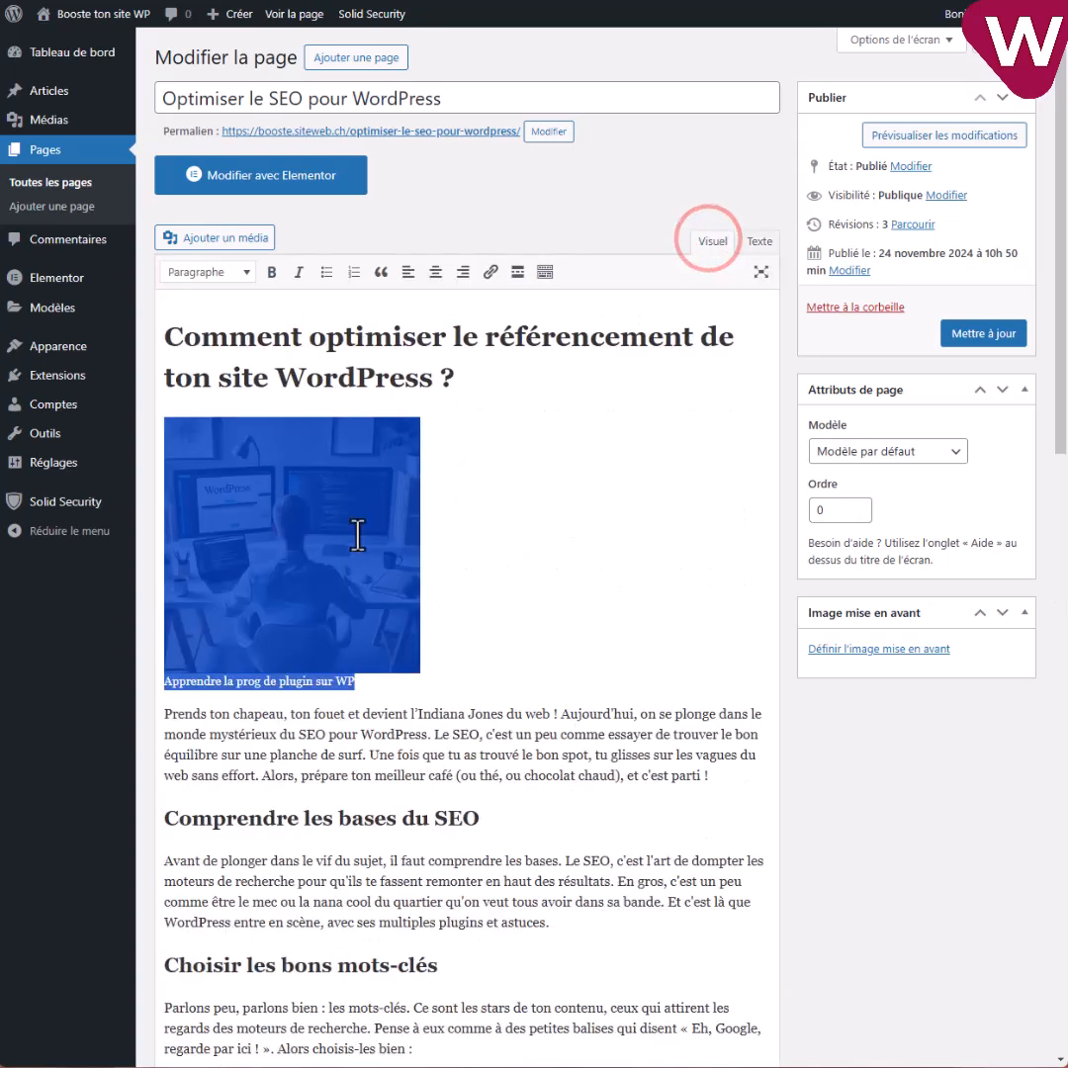
left_click(518, 554)
left_click(390, 378)
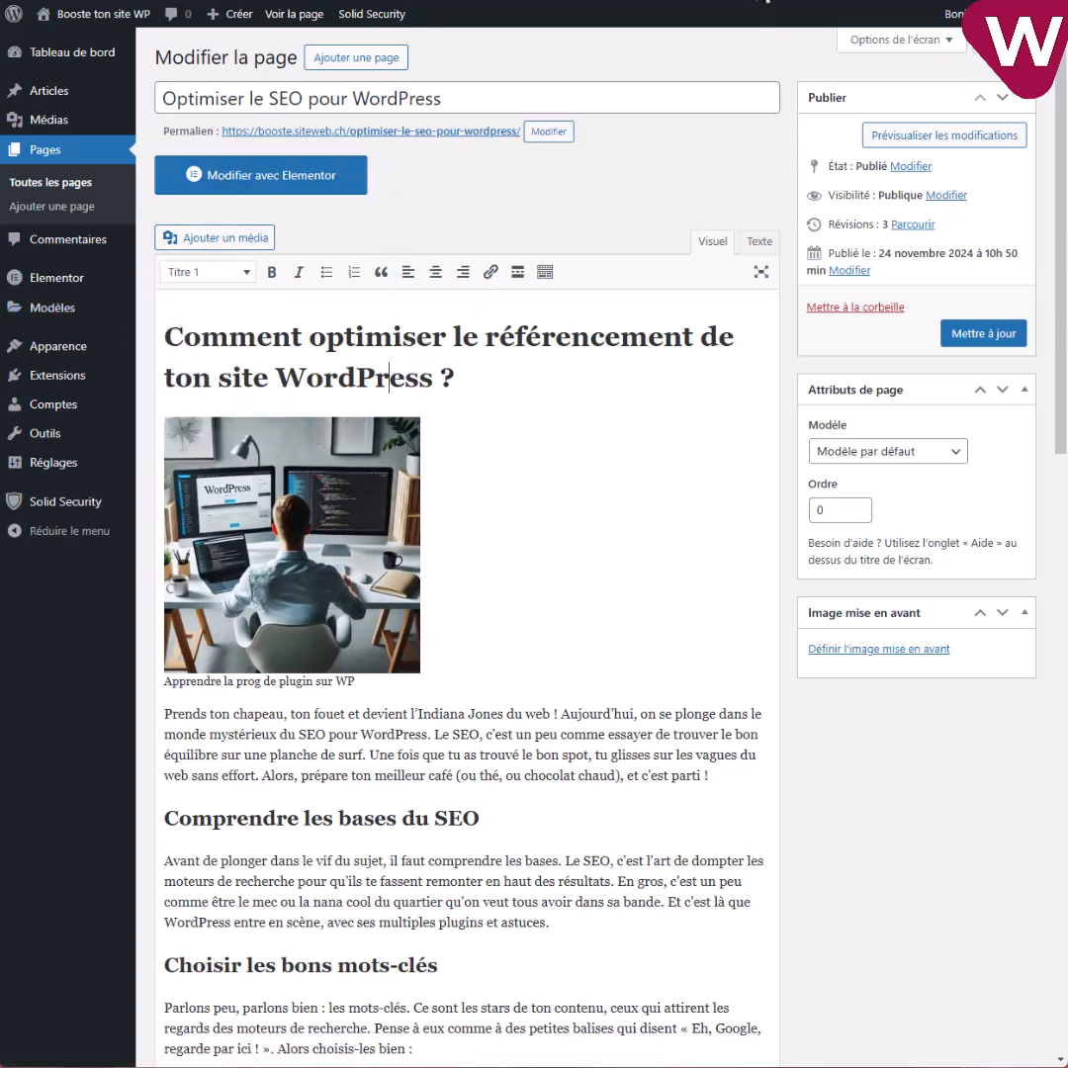
left_click(757, 0)
left_click_drag(423, 318, 55, 297)
left_click(247, 0)
- Search the available extensions for yoast, then install and activate Yoast SEO
mouse_move(65, 379)
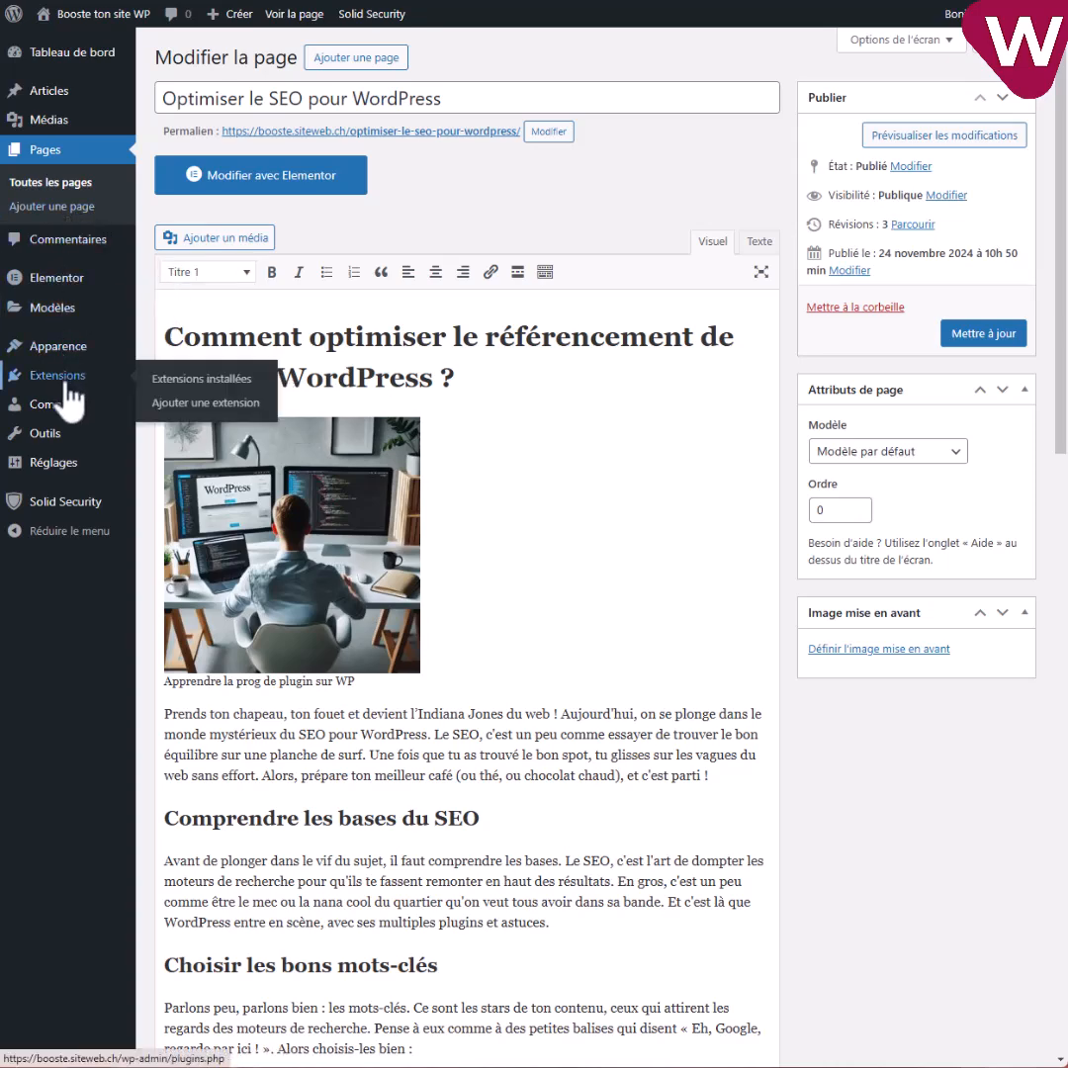
left_click(200, 403)
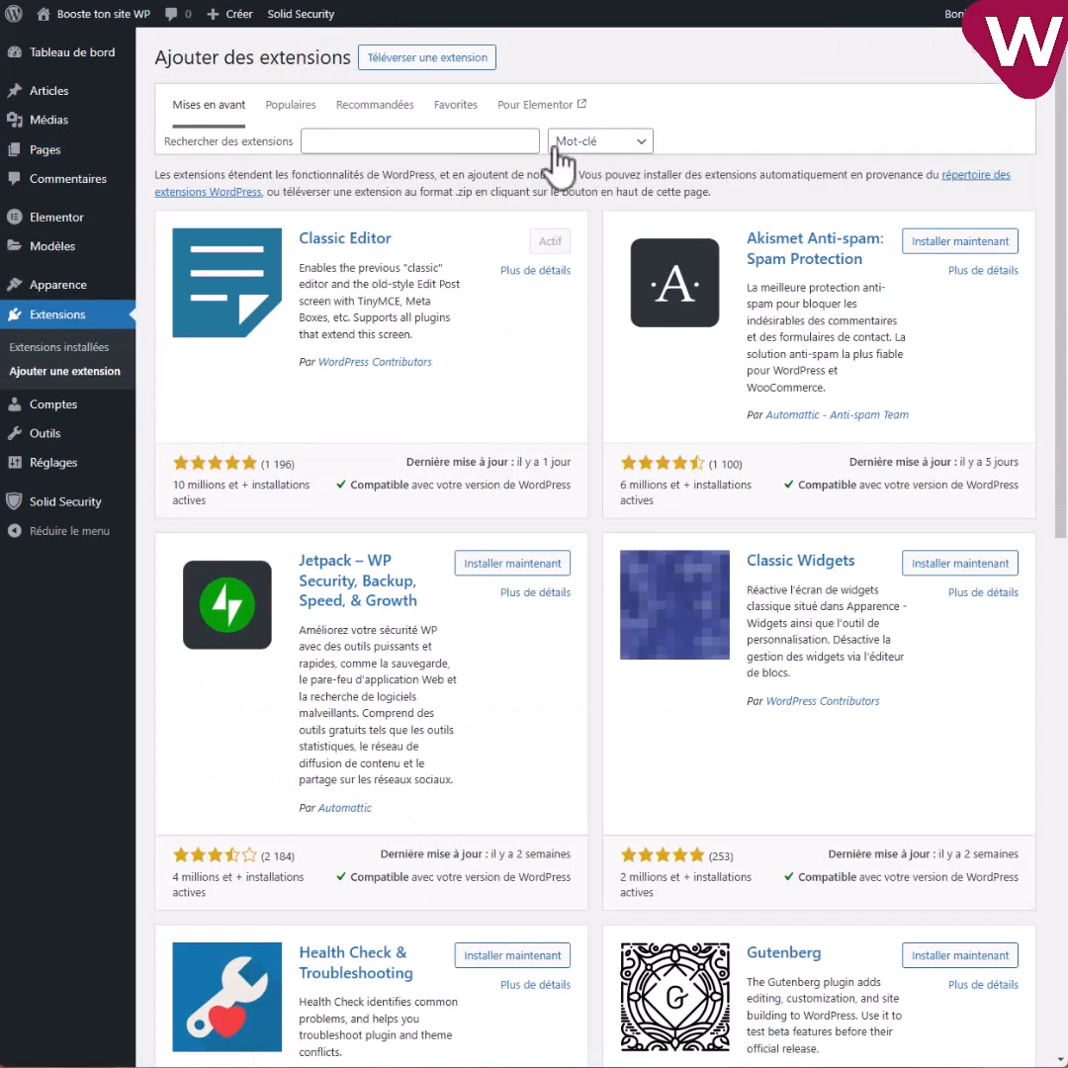
left_click(452, 146)
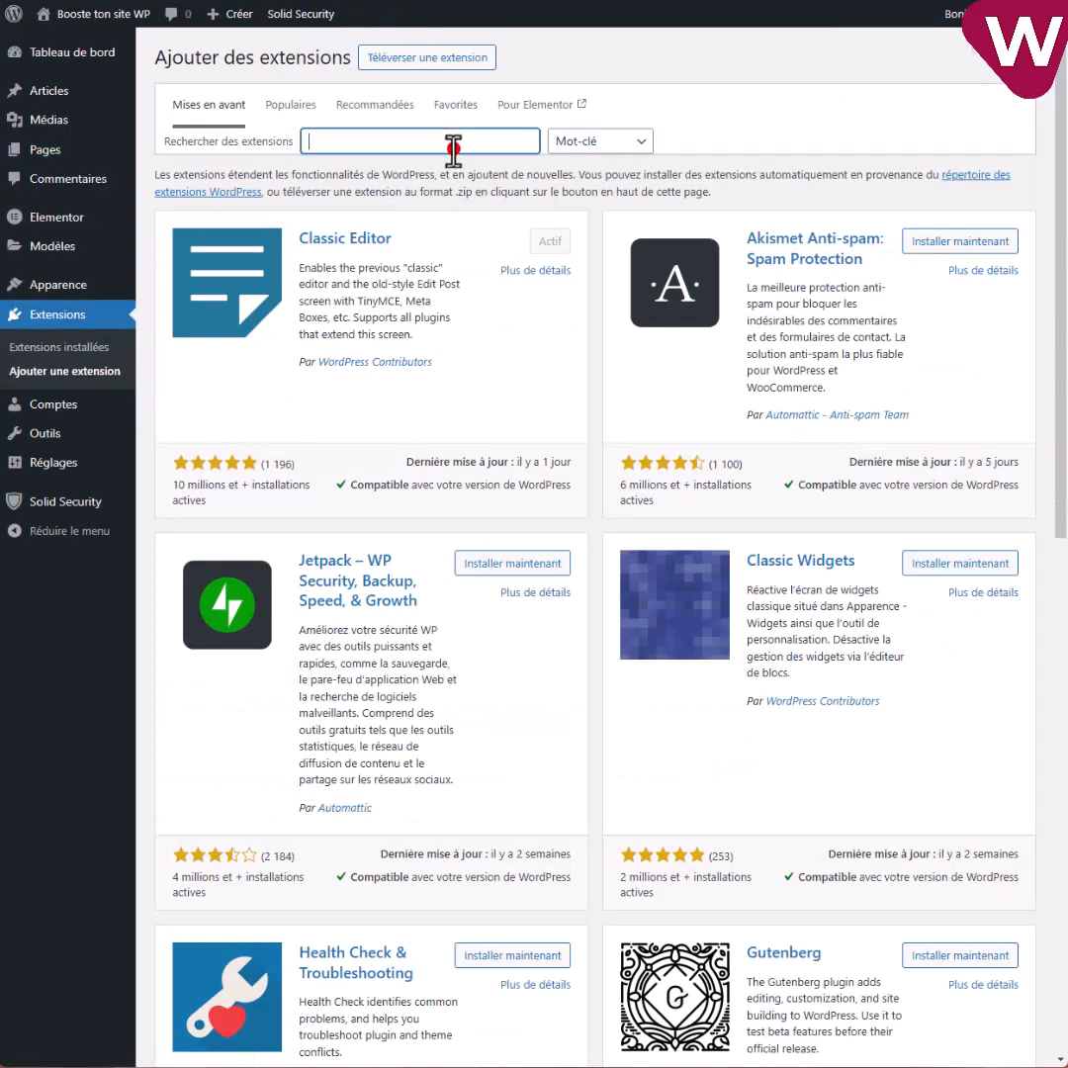
type("yoast")
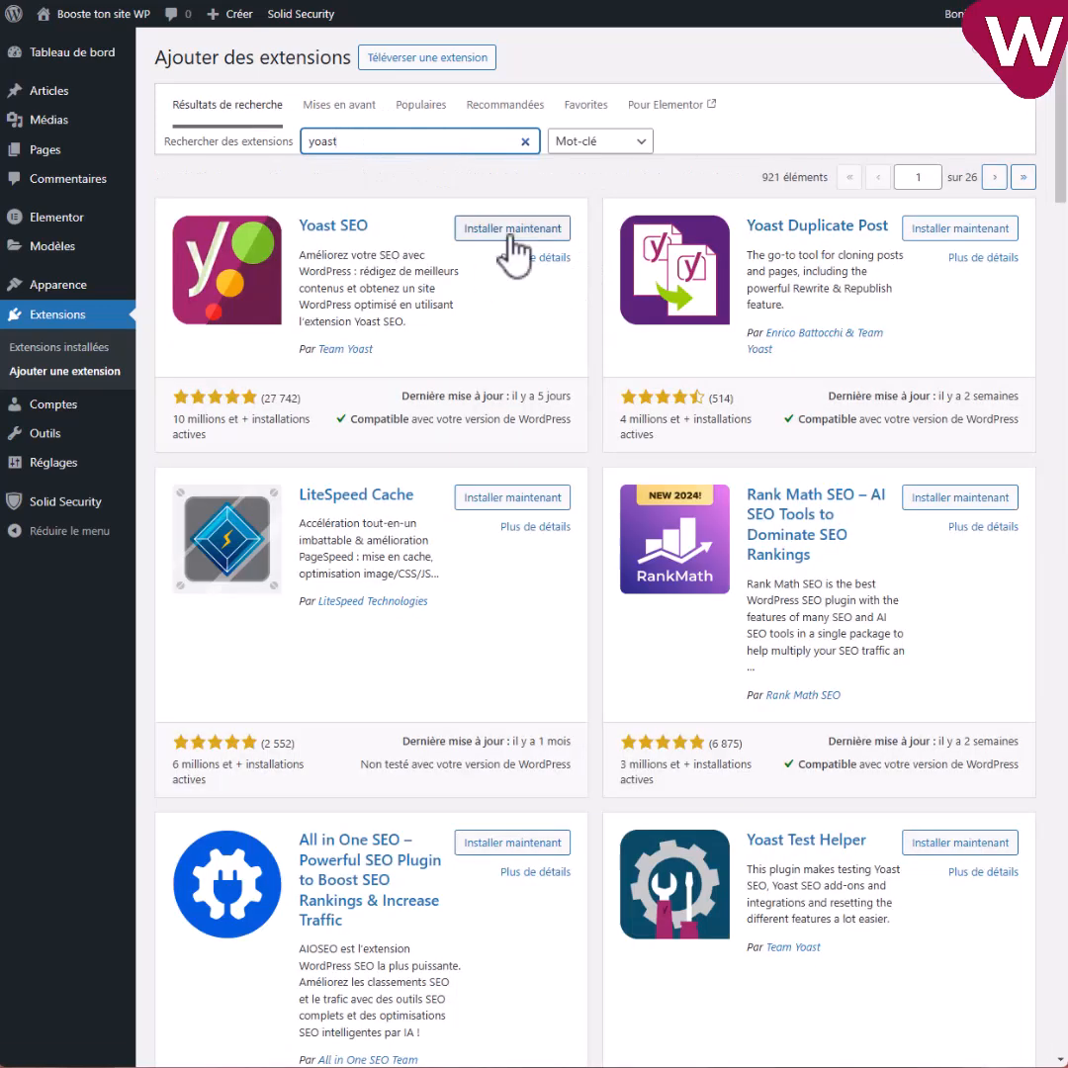
left_click(511, 233)
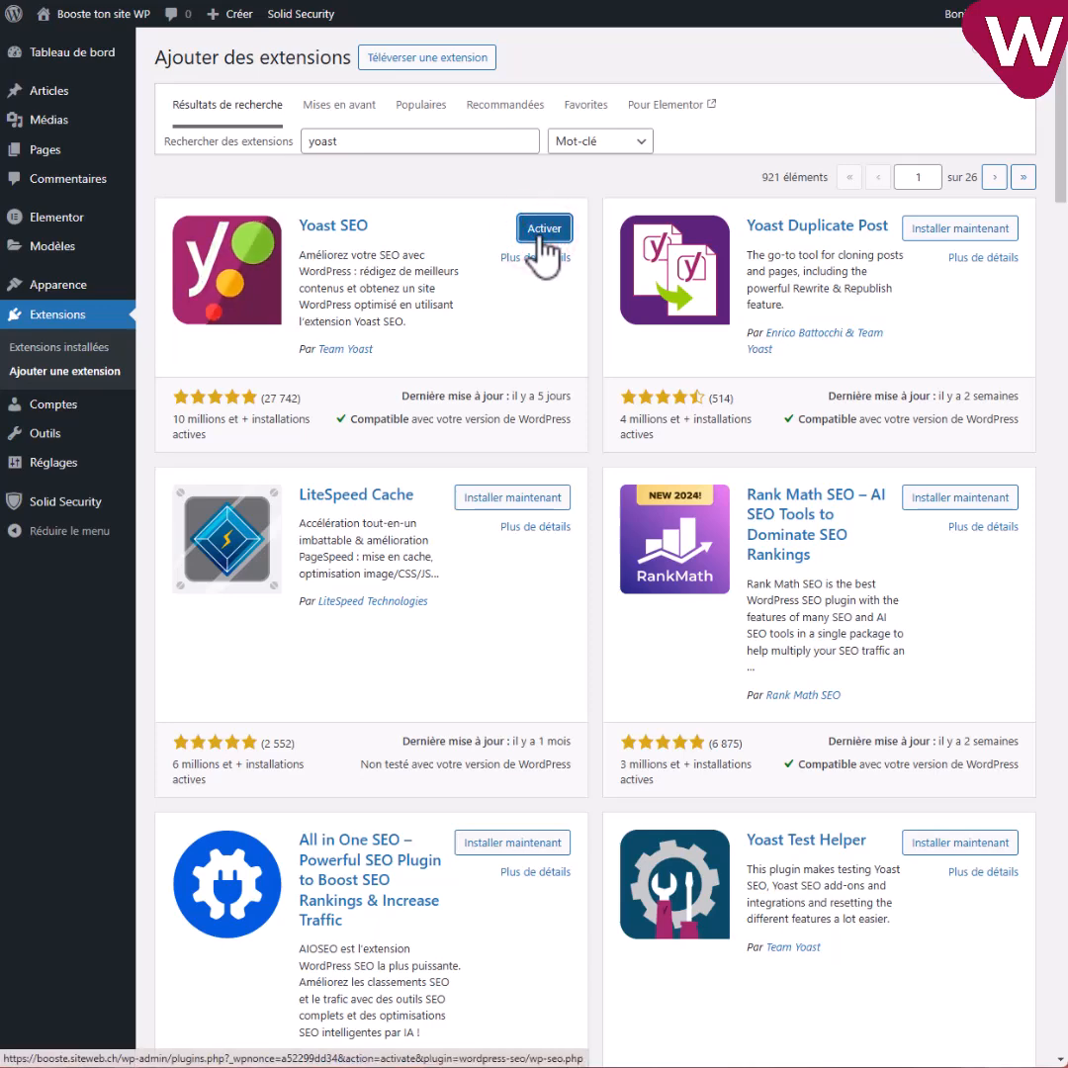
left_click(541, 239)
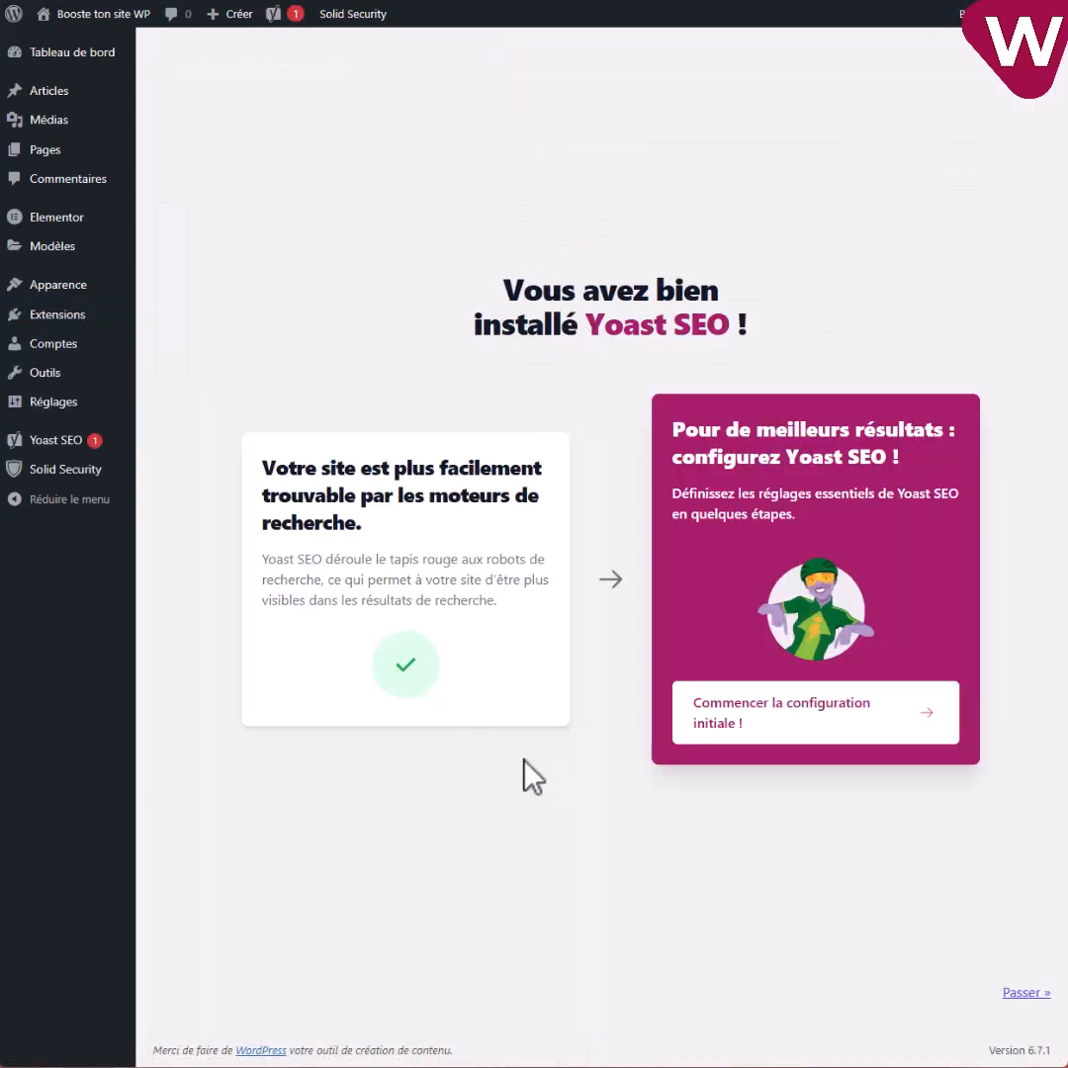
- Start the Yoast SEO initial configuration, dismiss the Premium offer, and skip the SEO data optimisation
left_click(821, 716)
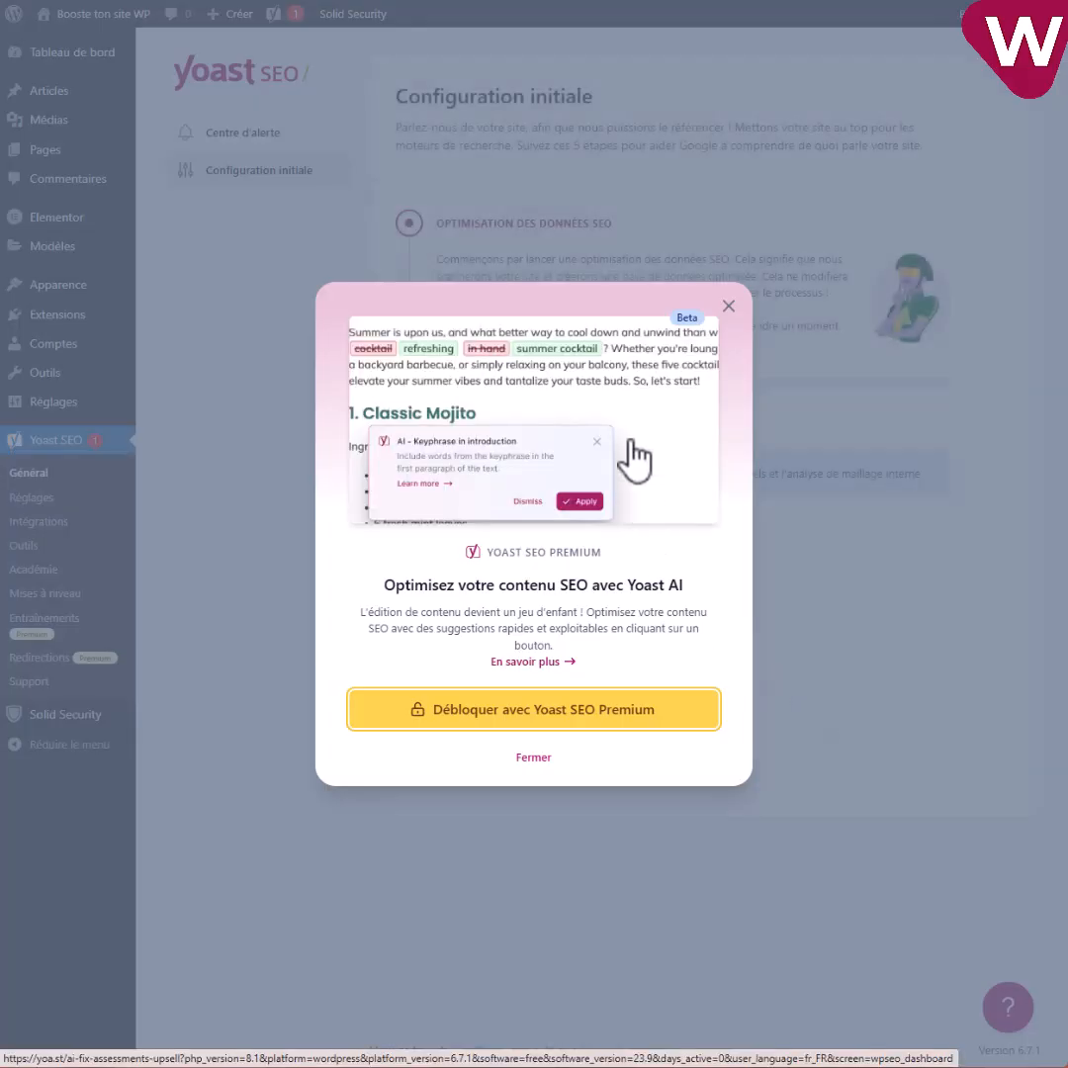
left_click(535, 759)
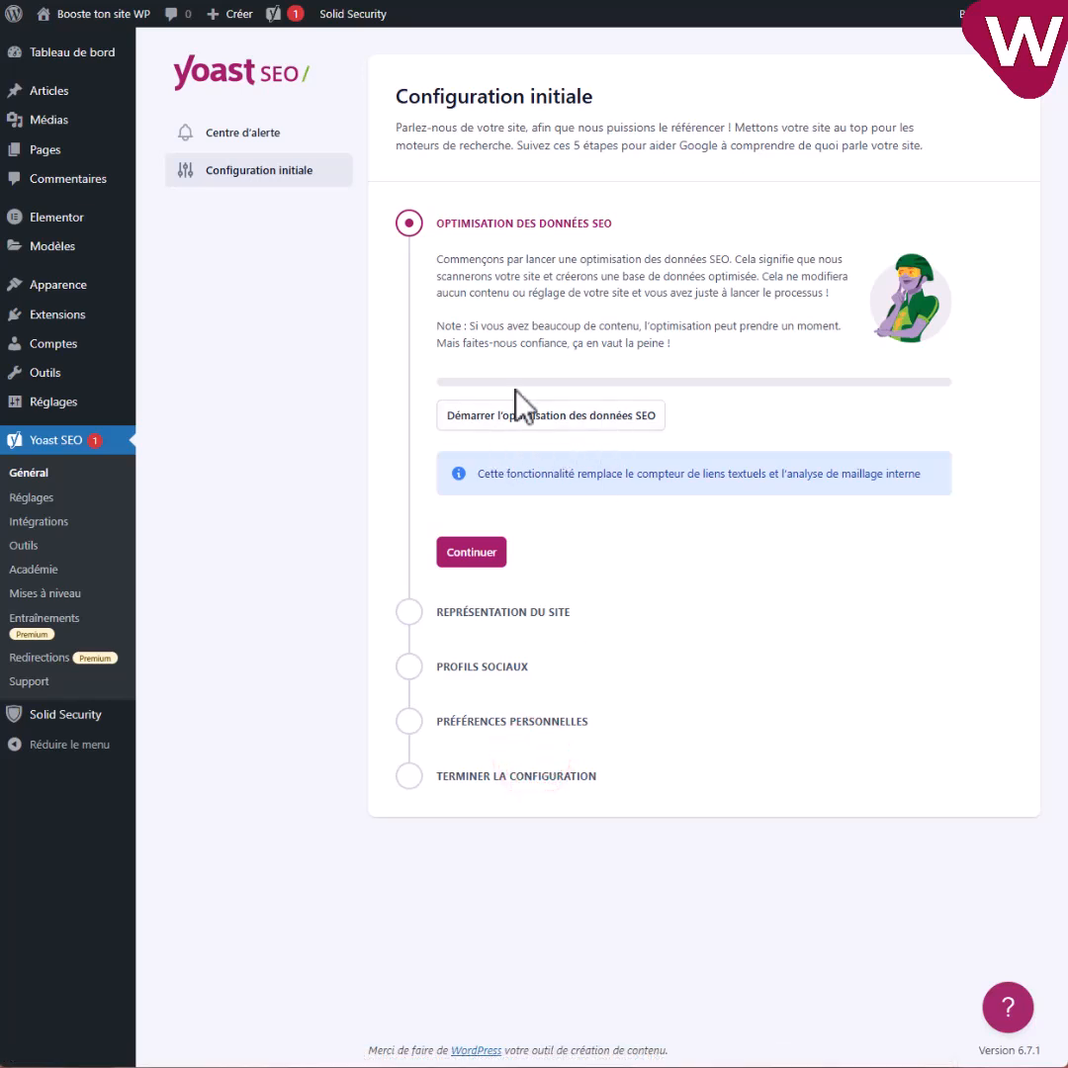
left_click(471, 554)
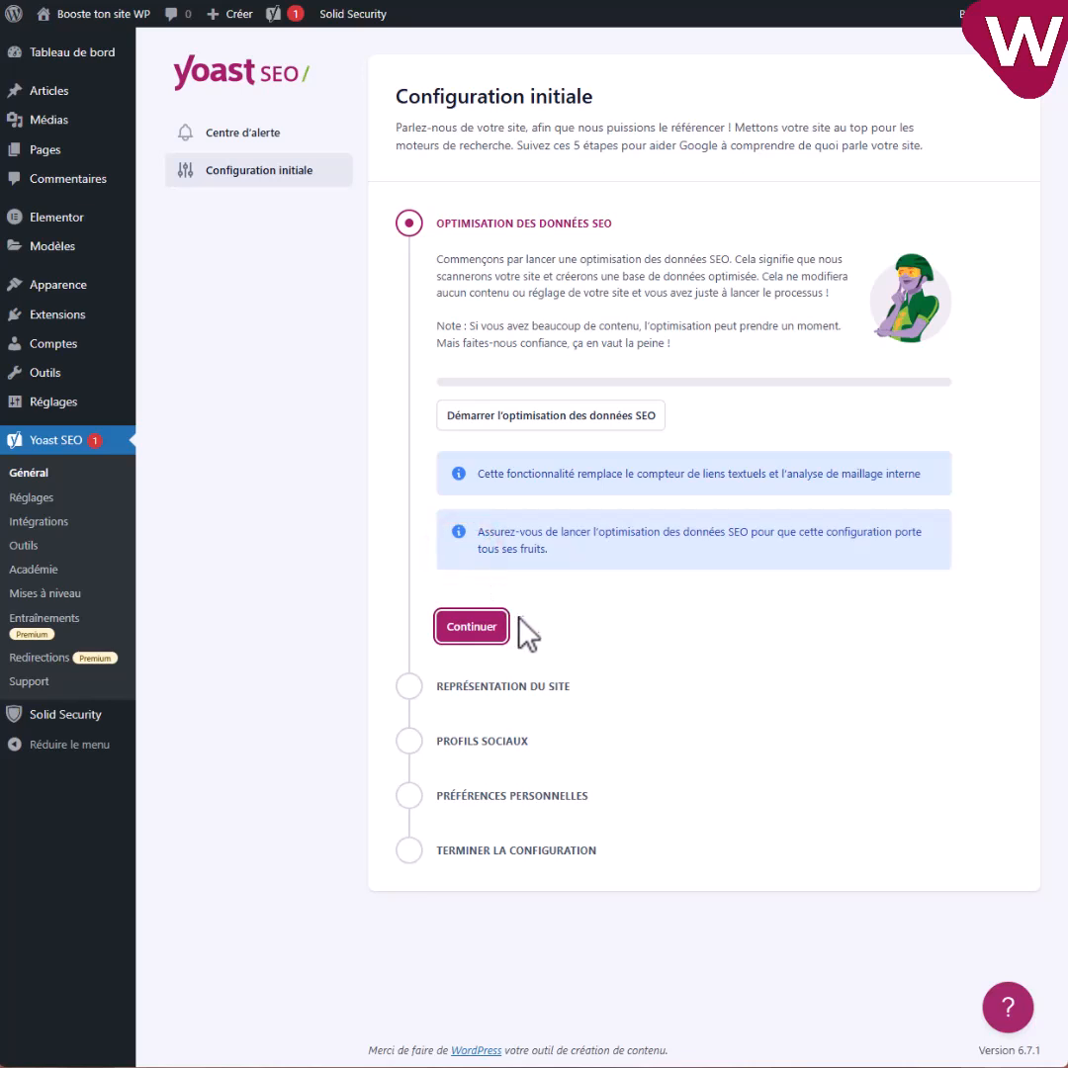
left_click(466, 627)
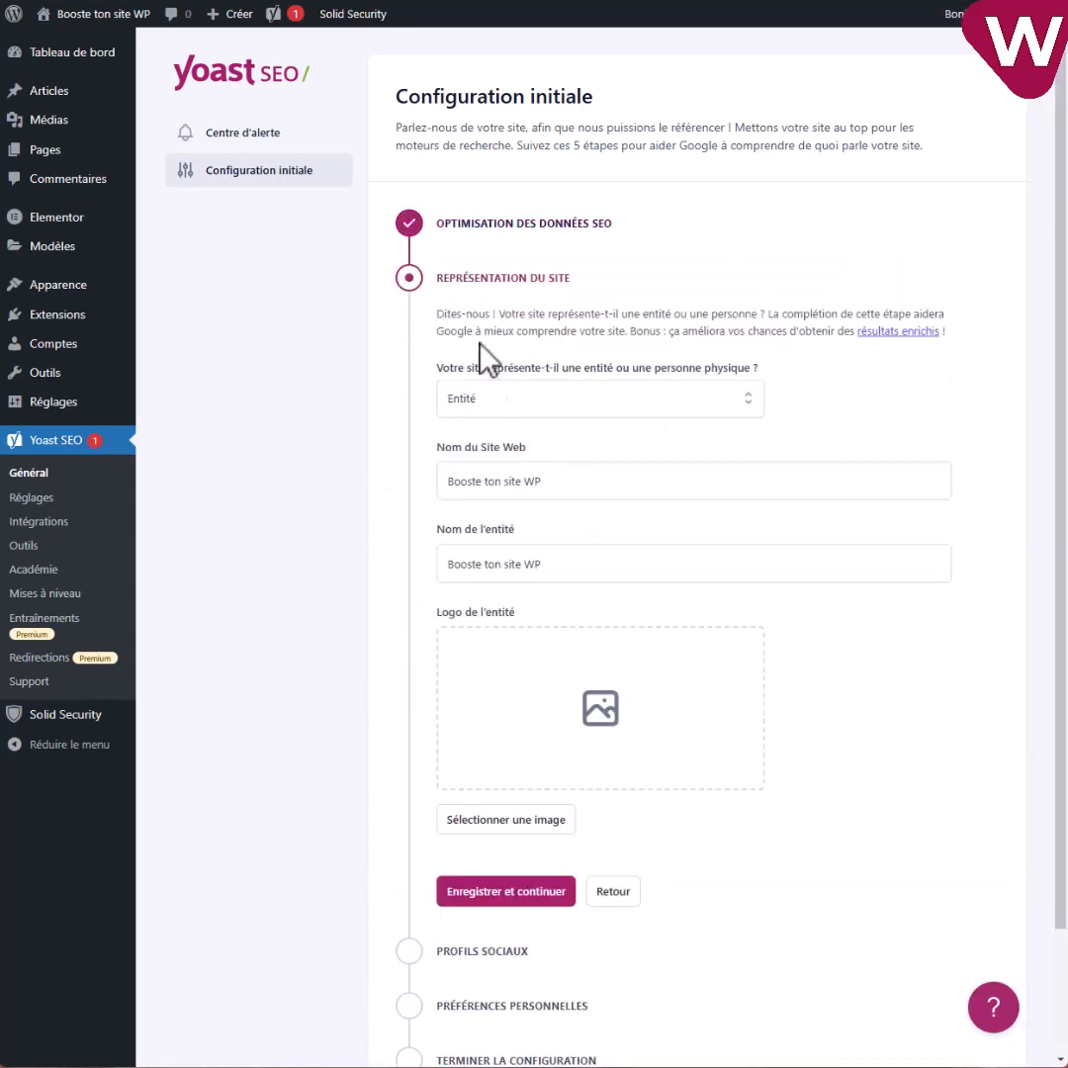
- Set the site representation to Entité, keep the name Booste ton site WP, and save without a logo
left_click(590, 397)
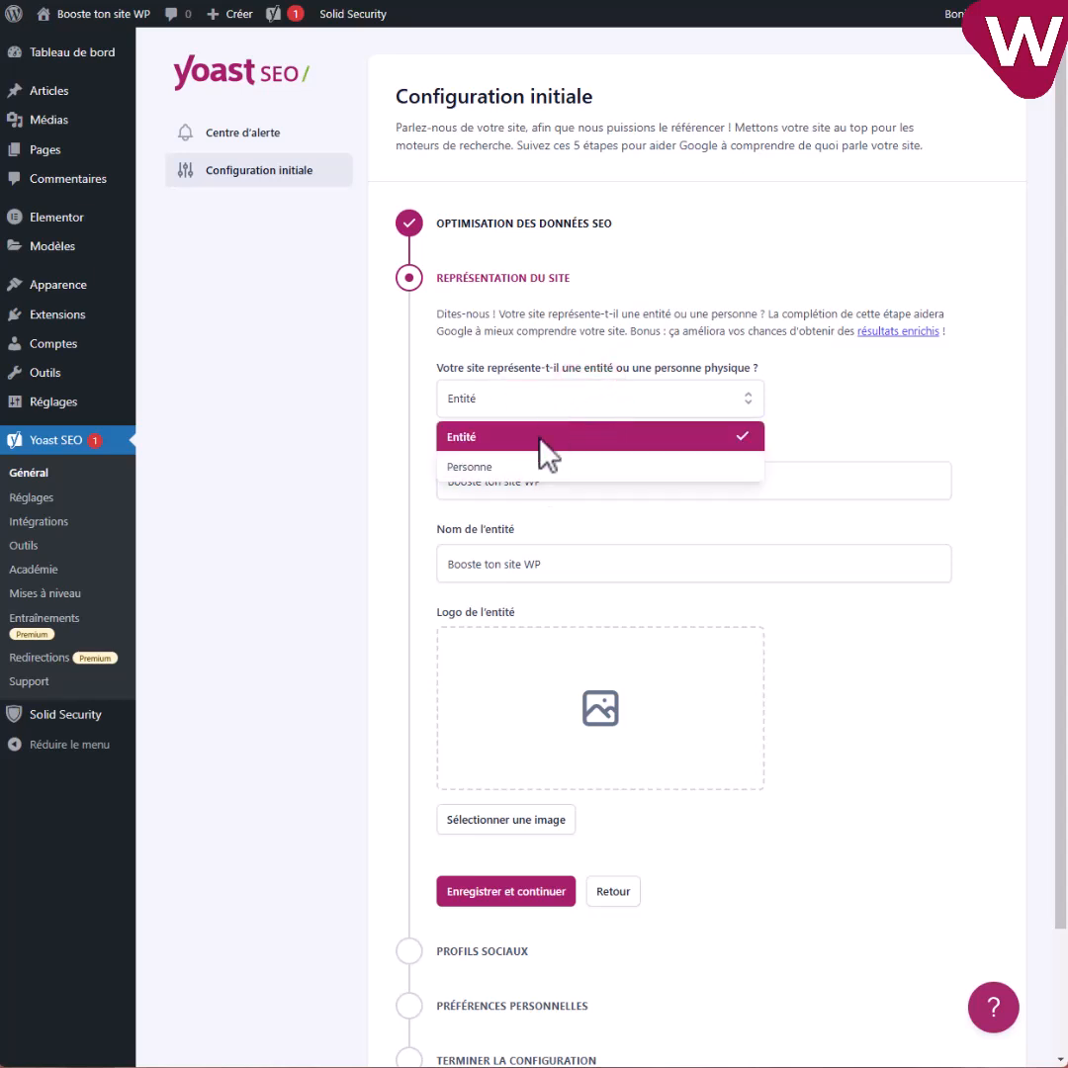
left_click(538, 436)
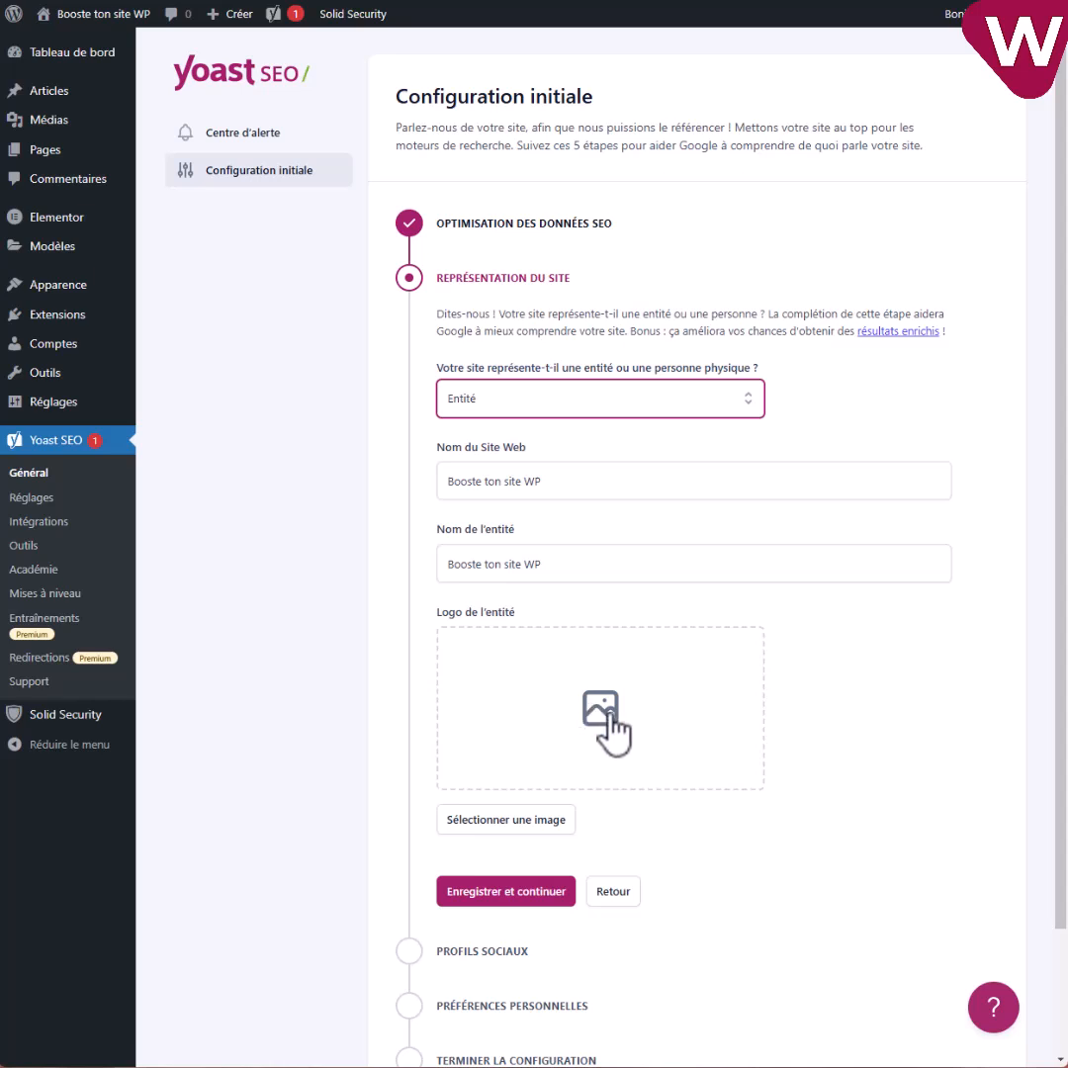
scroll(692, 613, "down", 2)
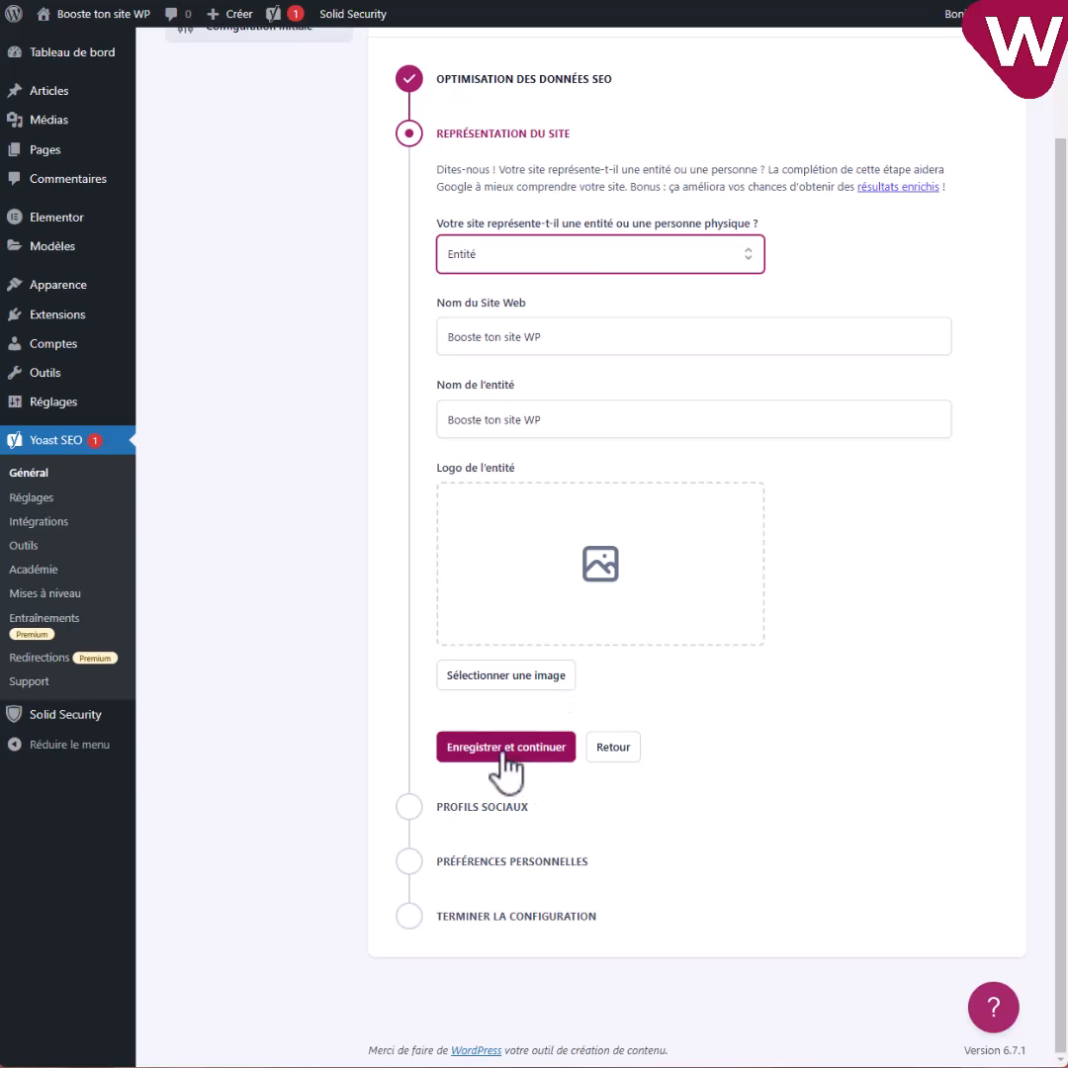
left_click(504, 751)
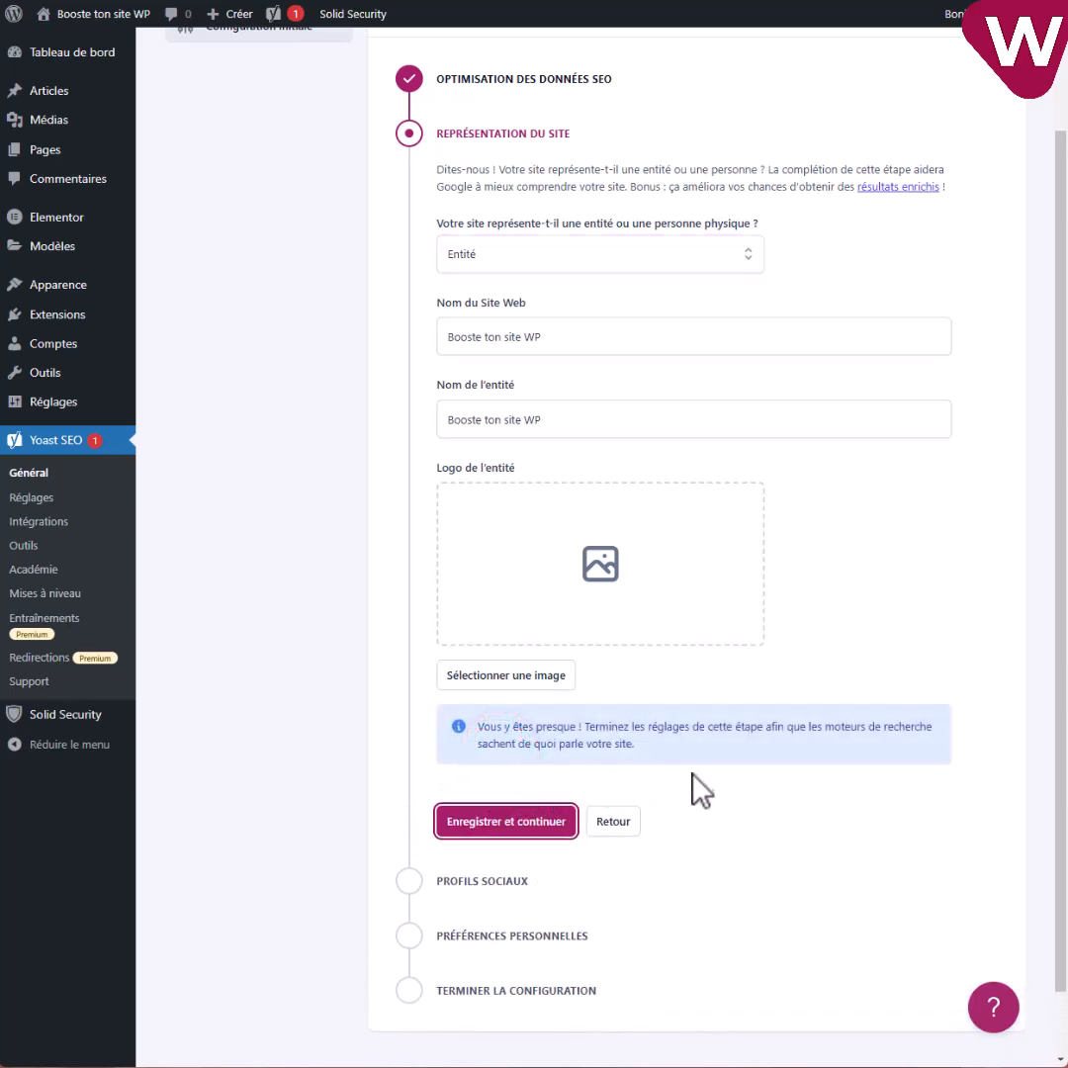
left_click(505, 819)
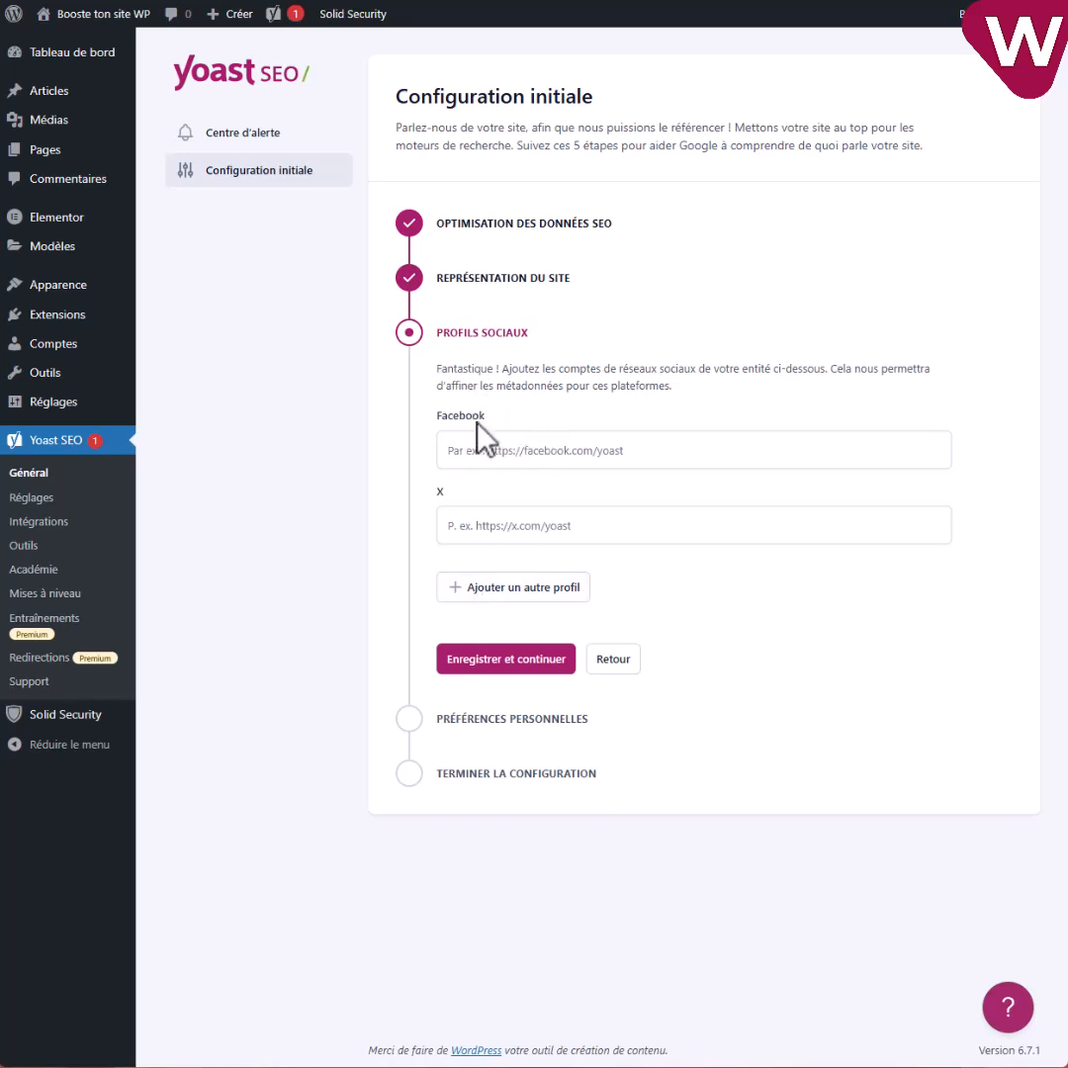
left_click(518, 589)
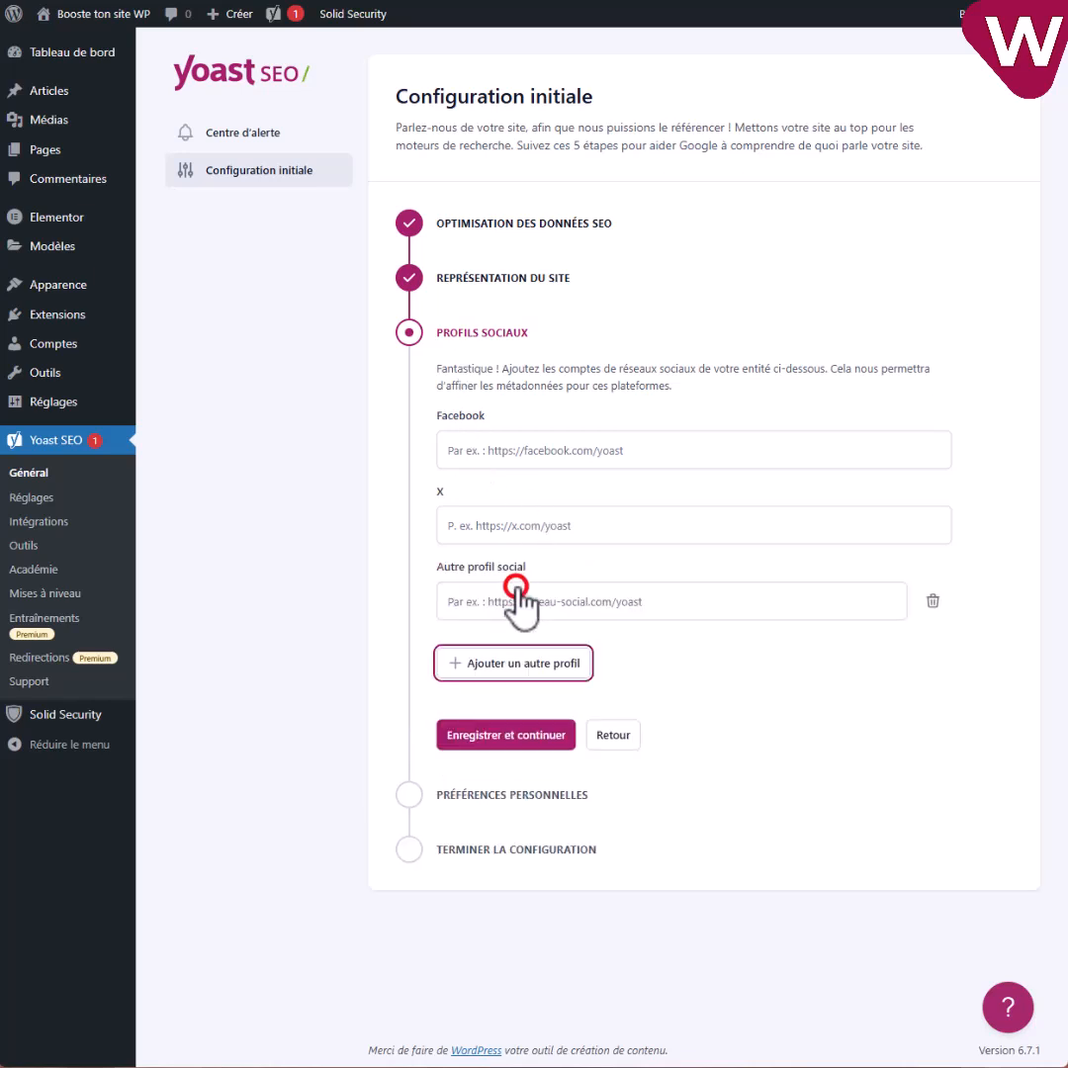
left_click(463, 603)
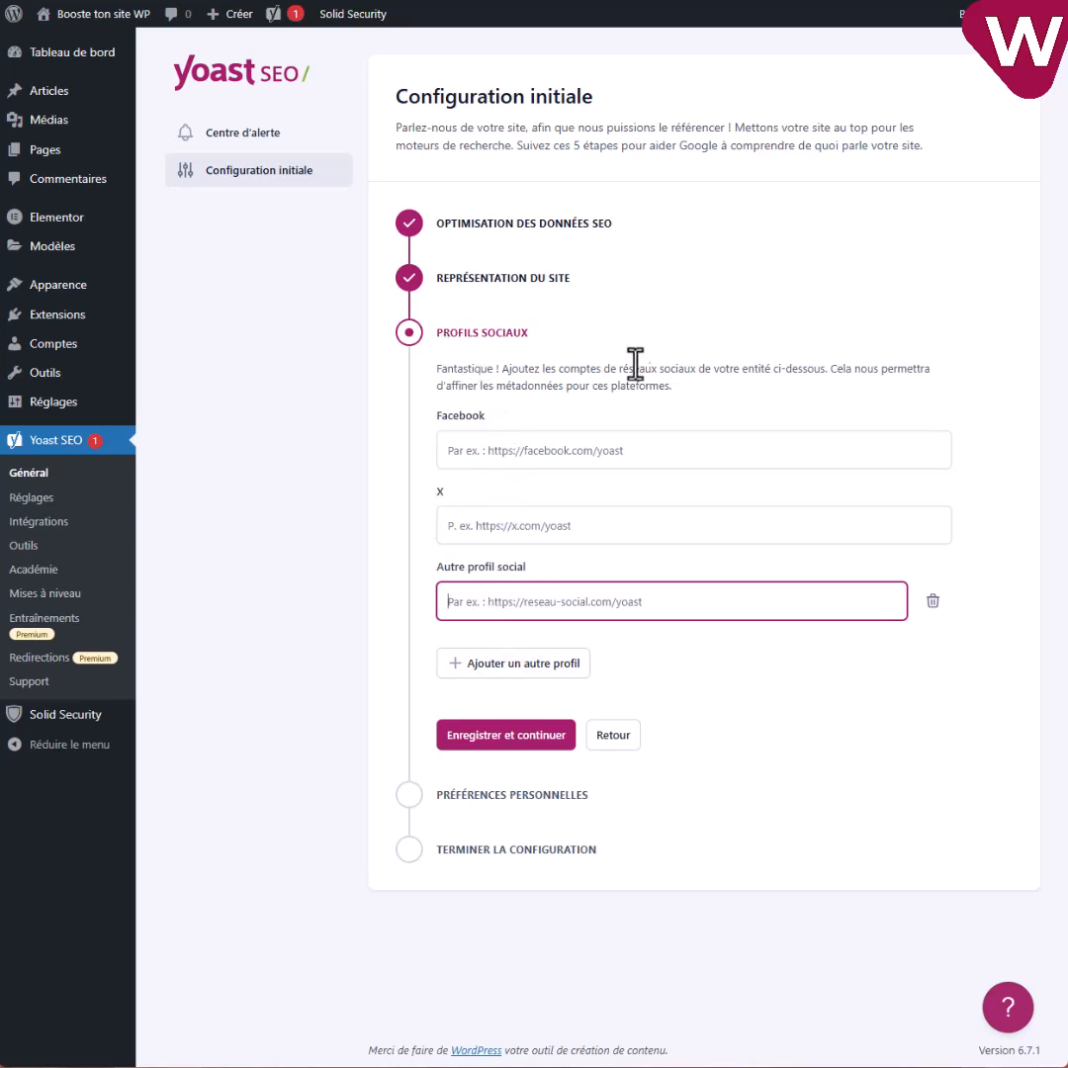
left_click(933, 602)
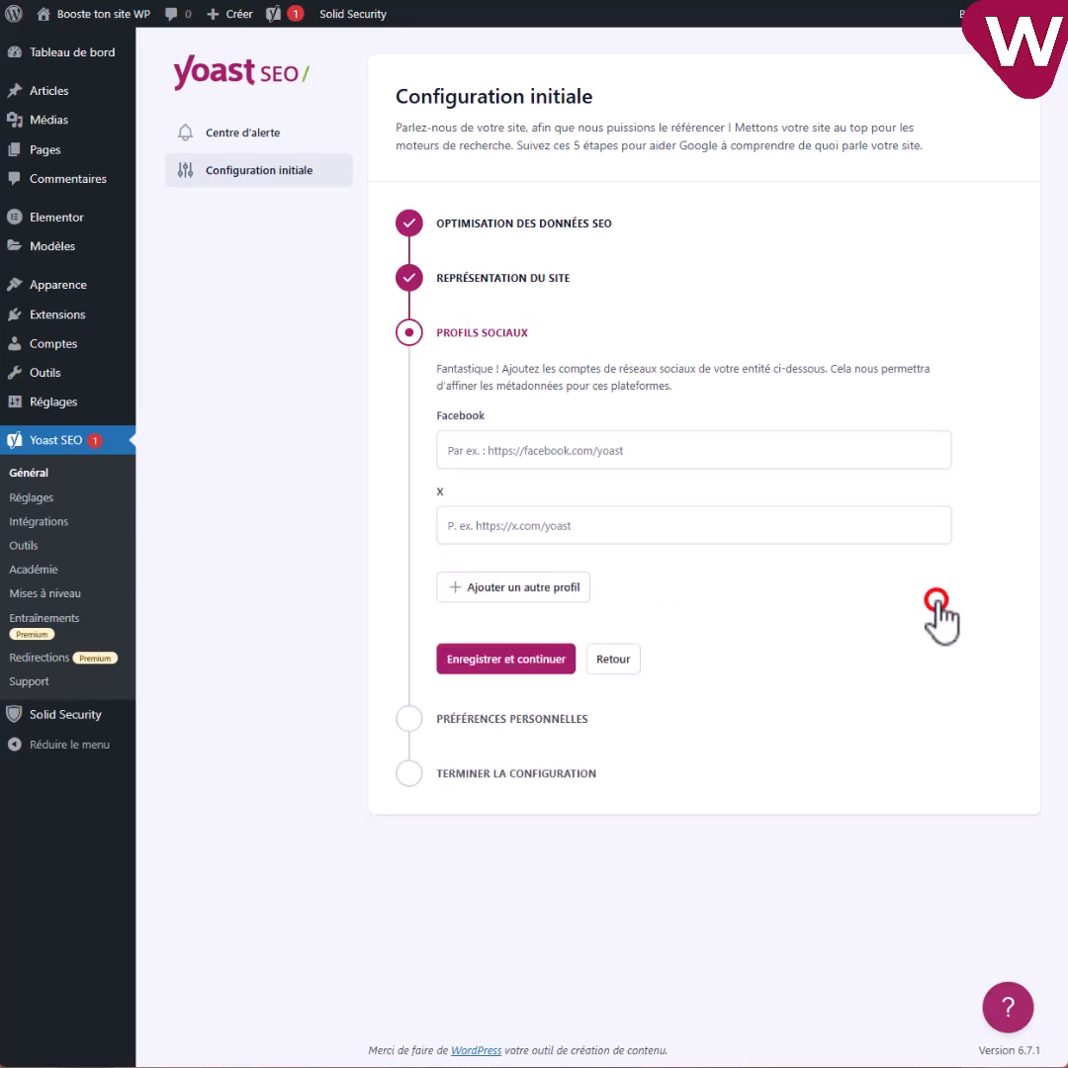
- Complete the configuration without social profiles, newsletter e-mail or site data sharing, and go to the SEO dashboard
left_click(505, 660)
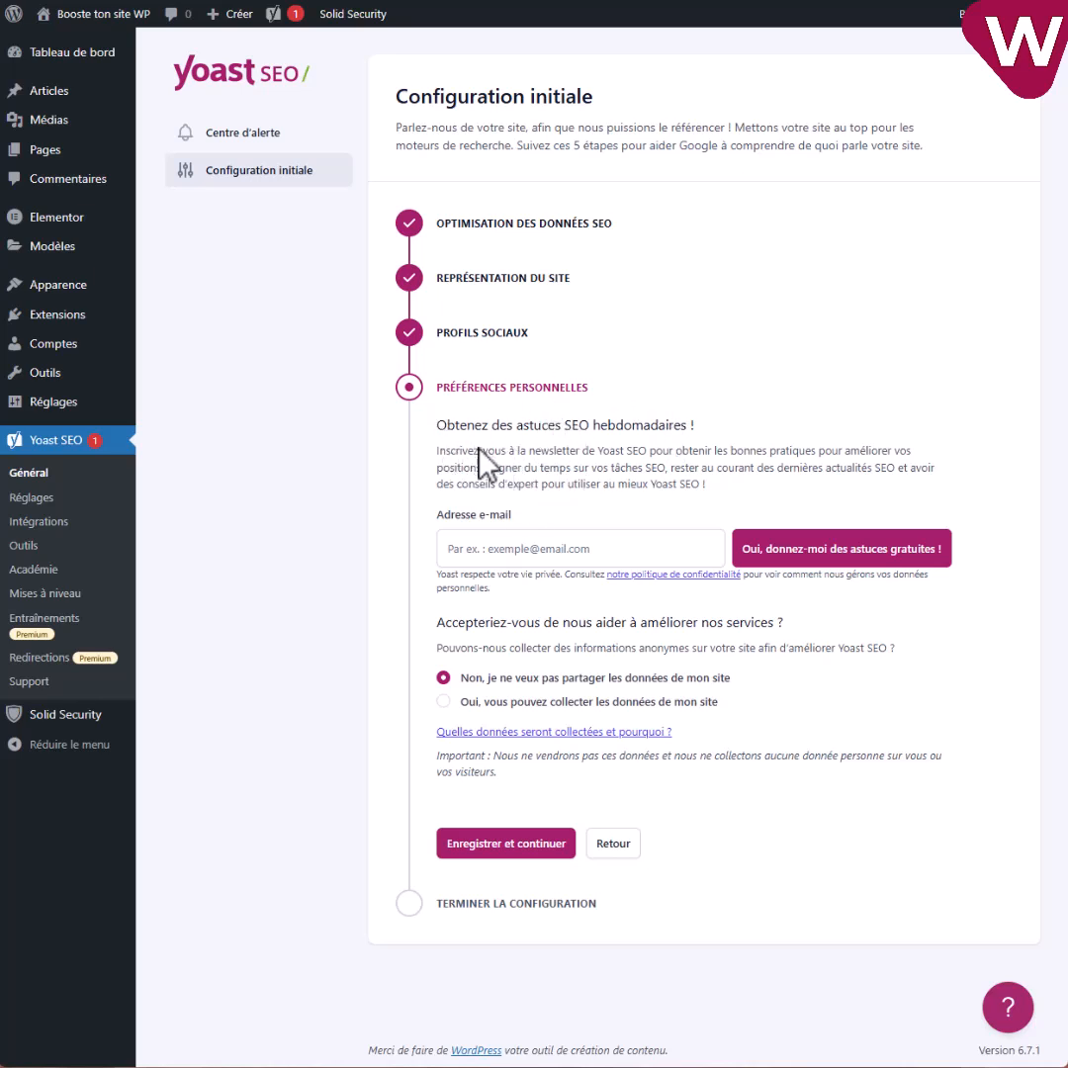
left_click(603, 548)
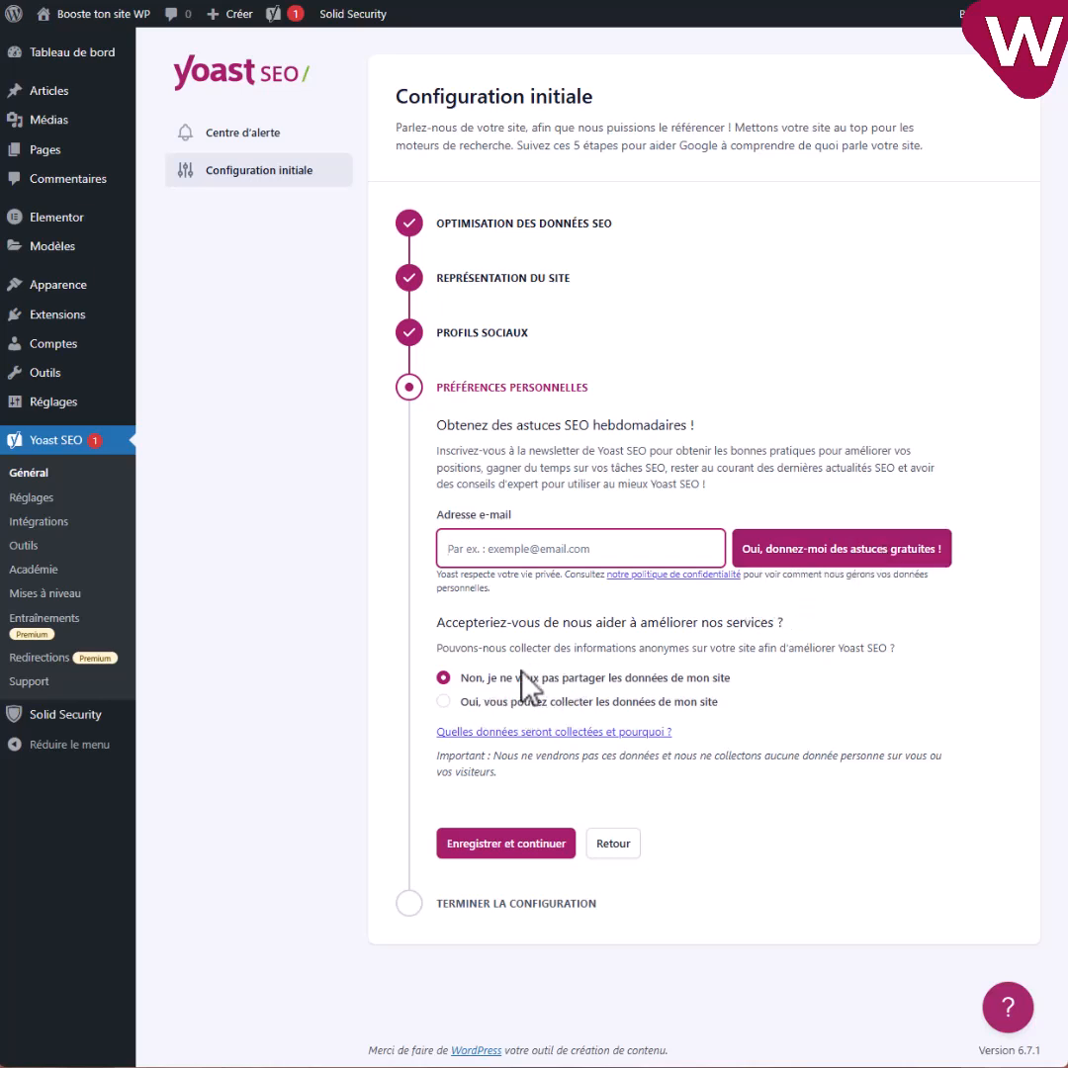
left_click(520, 847)
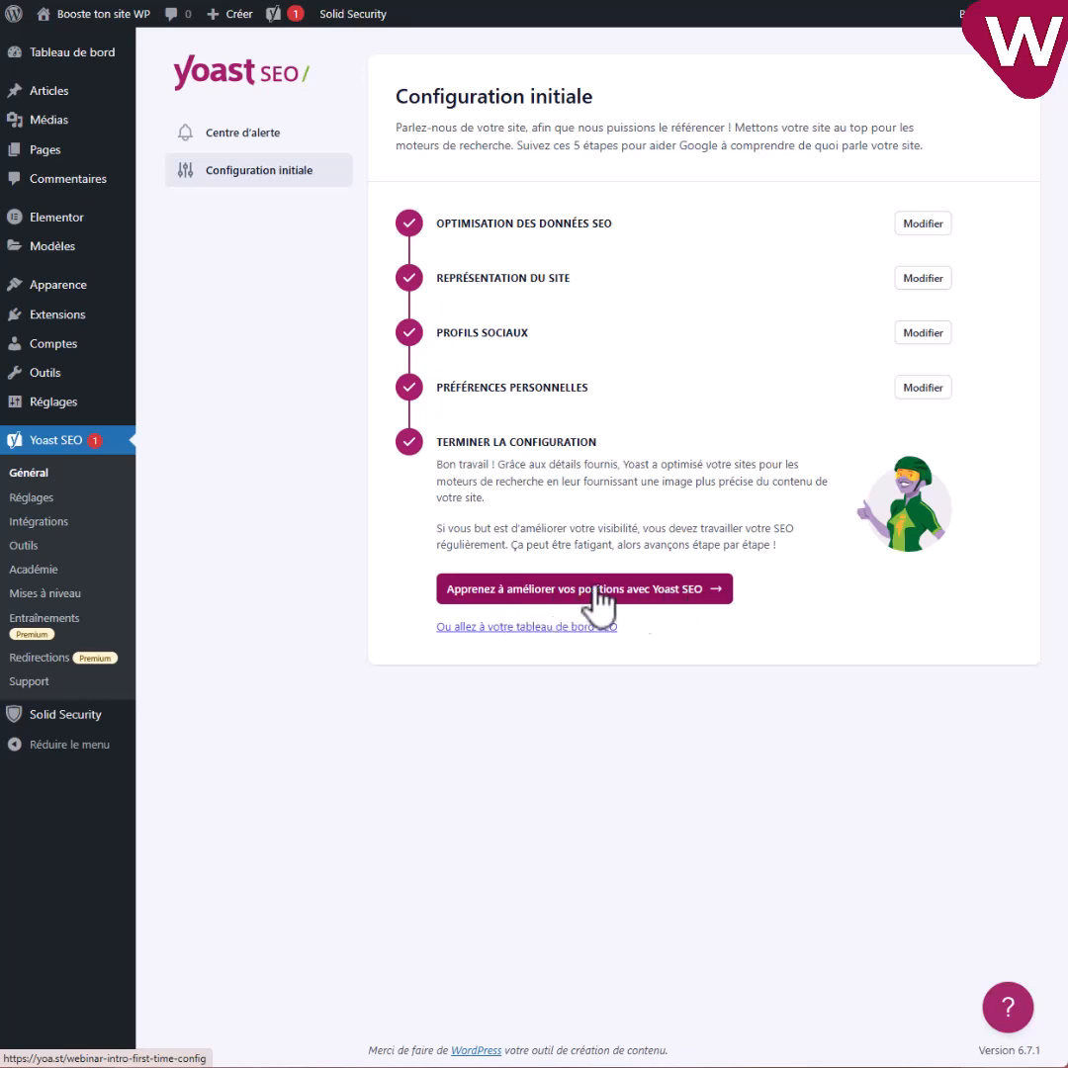
left_click(501, 626)
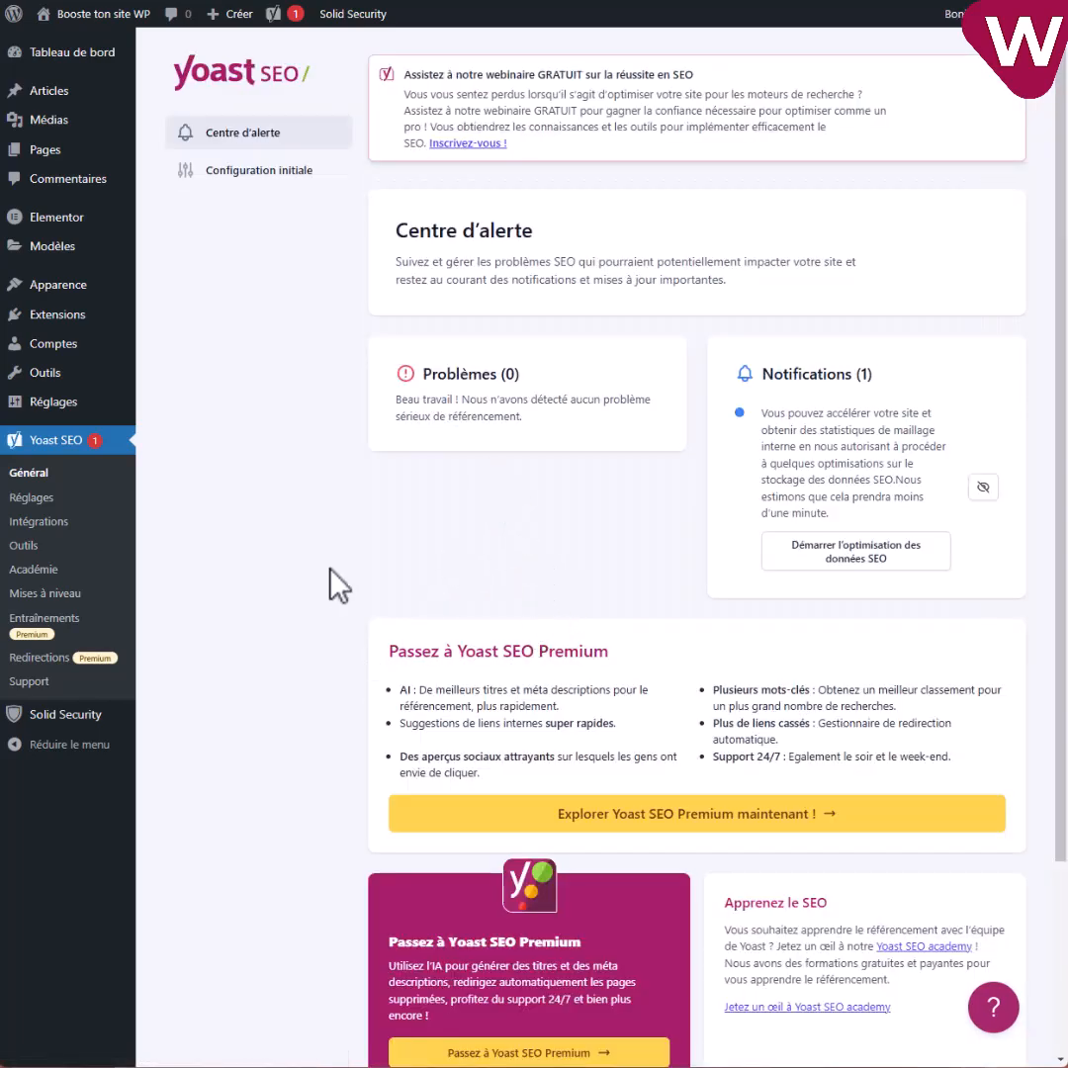
- Look over the Yoast alert centre, then open the page Optimiser le SEO pour WordPress for editing
scroll(631, 377, "down", 3)
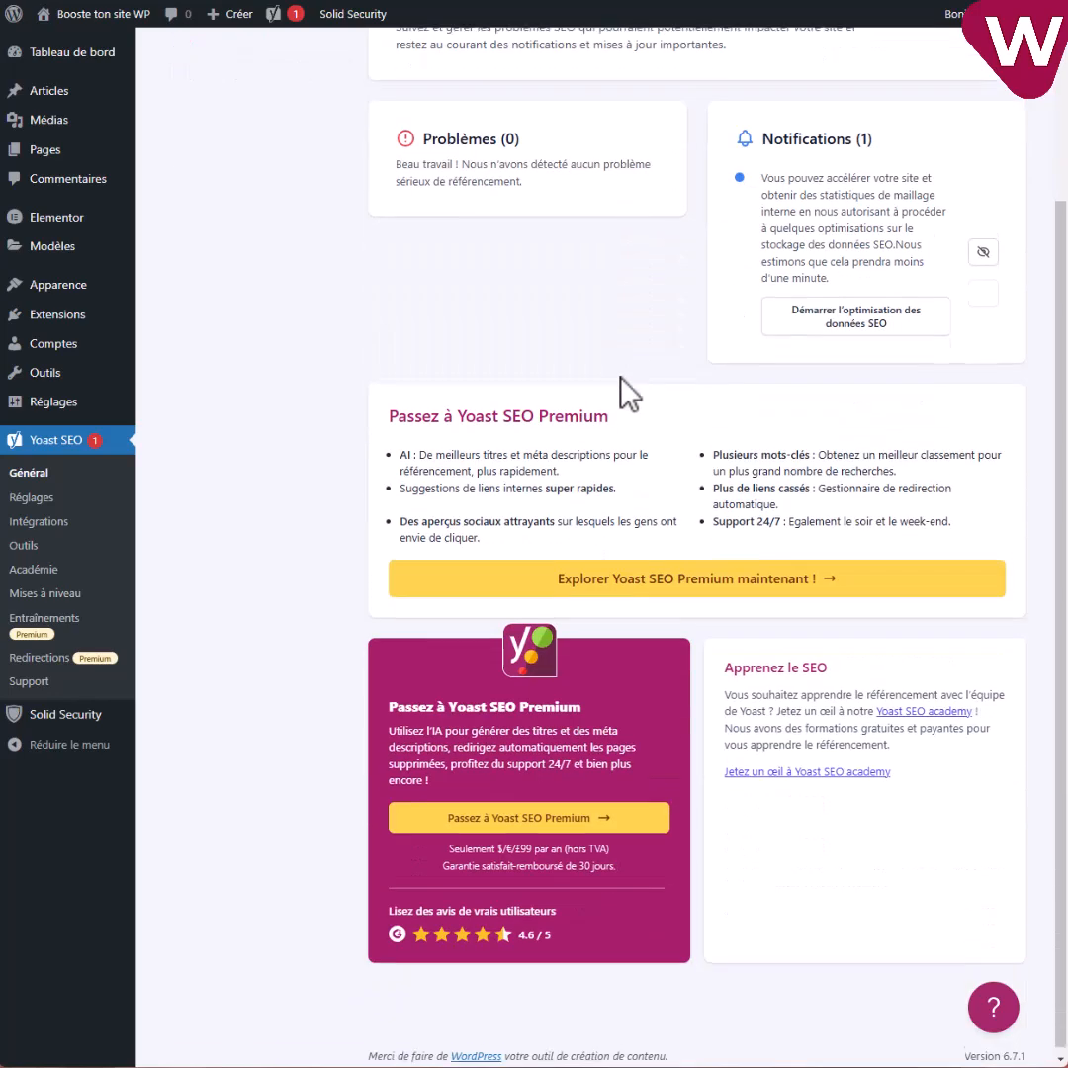
scroll(653, 655, "up", 3)
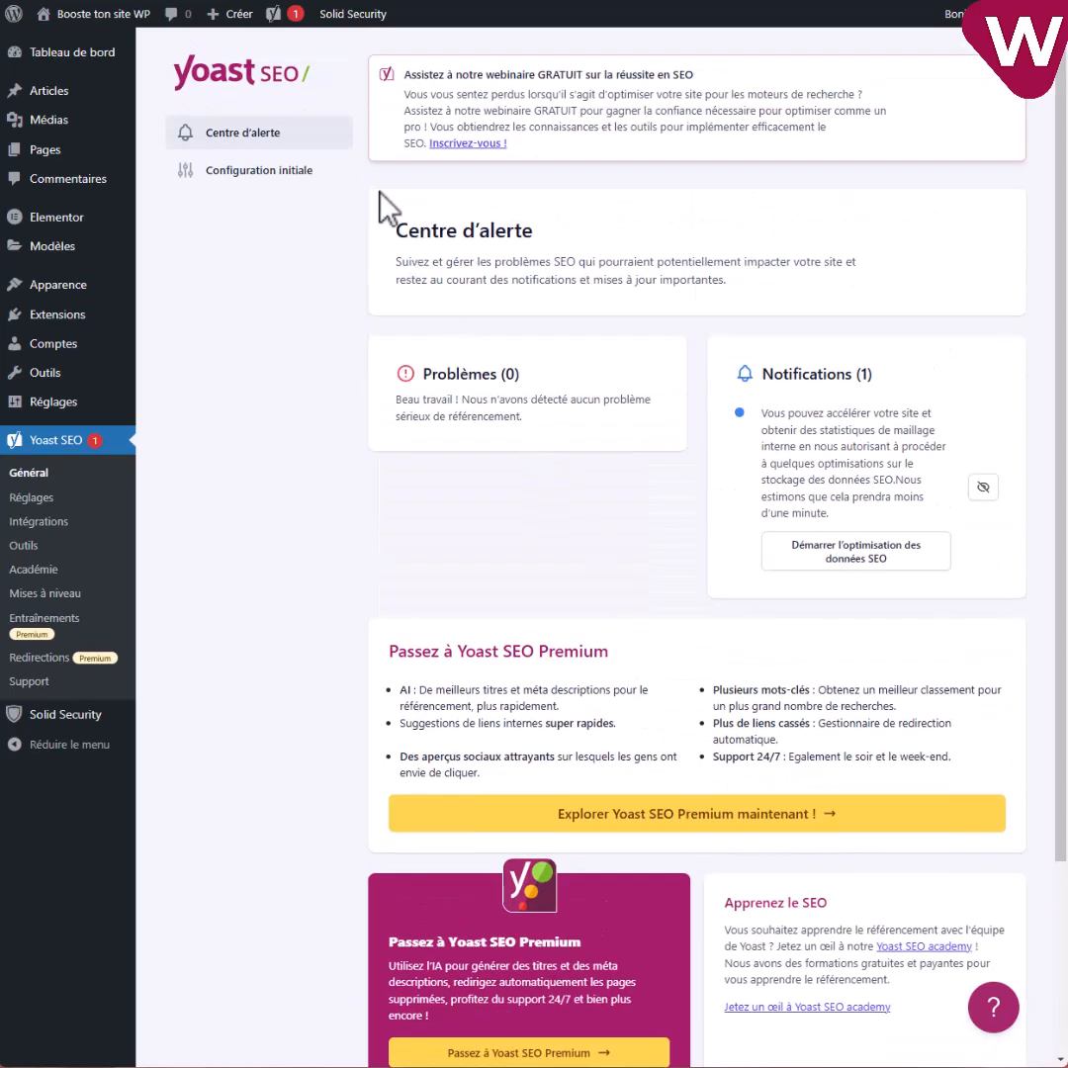
mouse_move(52, 156)
left_click(190, 154)
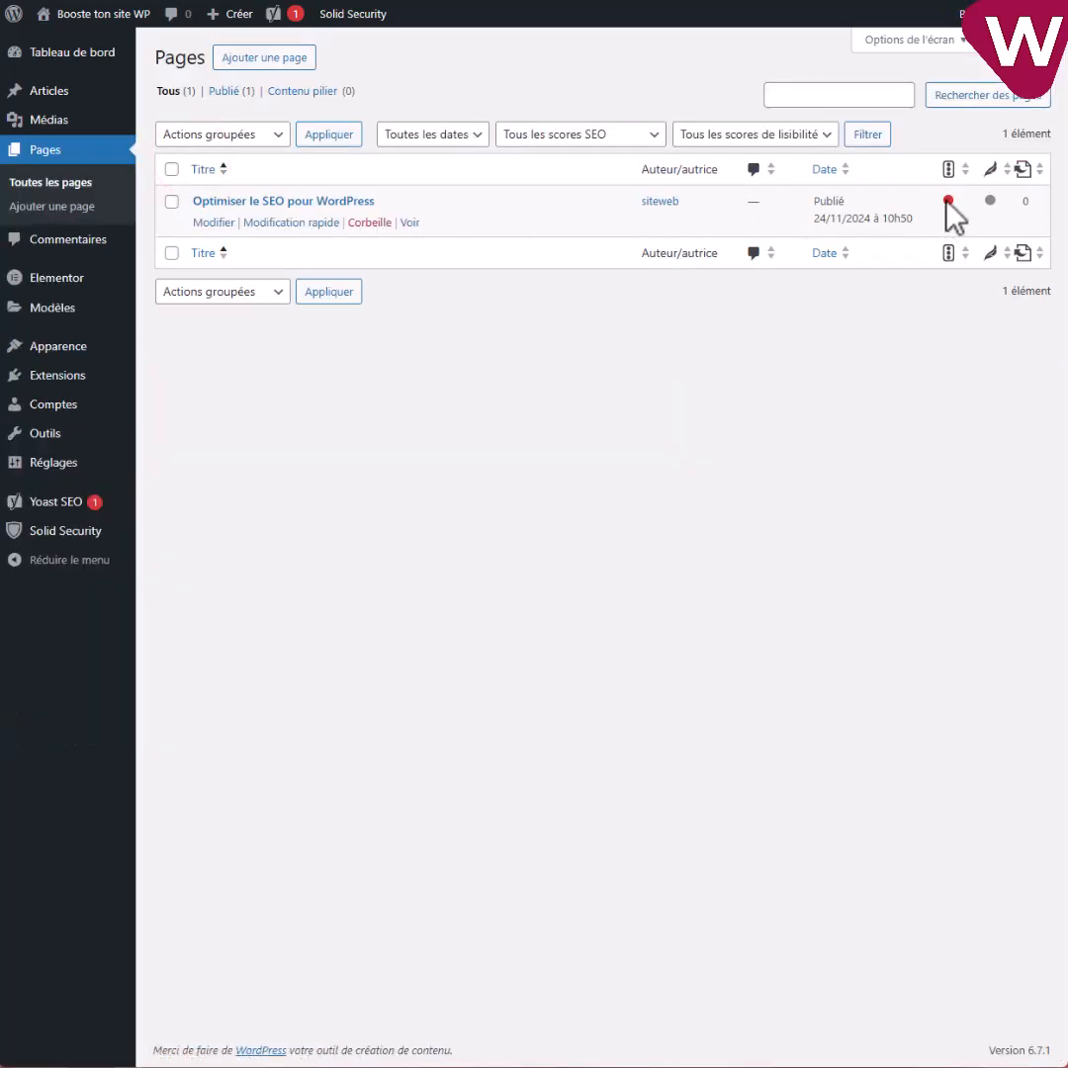
left_click(211, 222)
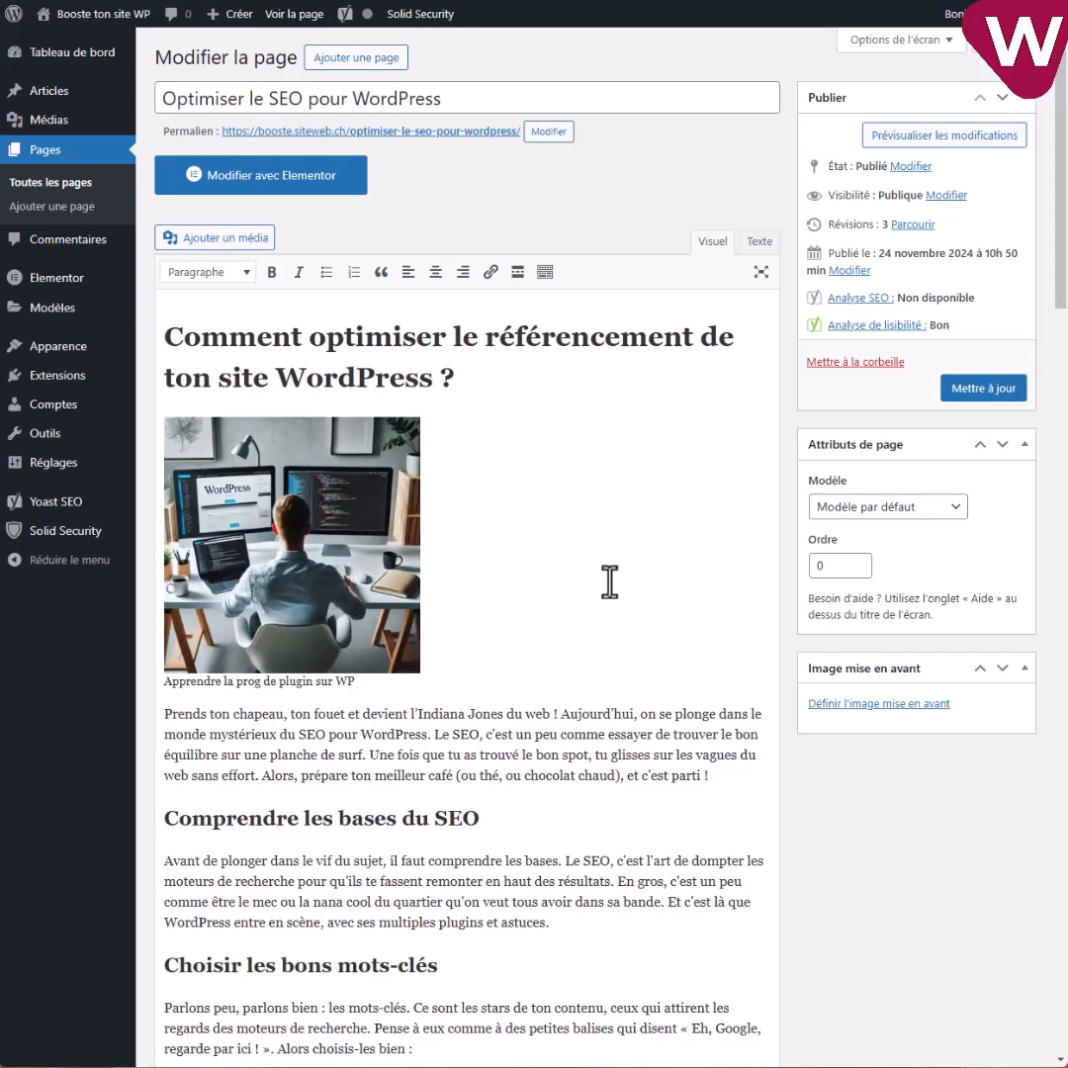
- Set the page's Yoast focus keyphrase (Requête cible) to wordpress seo
scroll(602, 554, "down", 10)
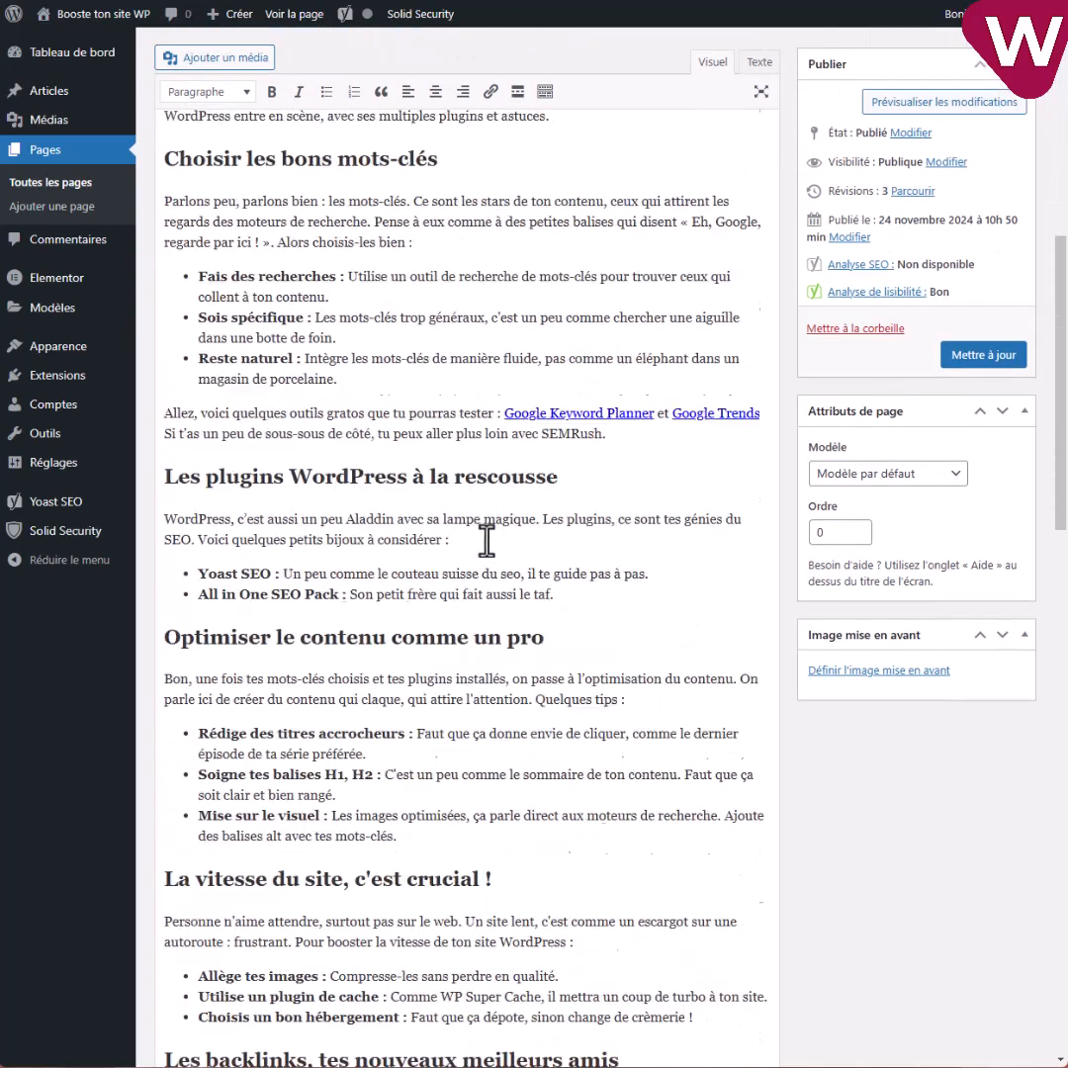
scroll(350, 597, "down", 10)
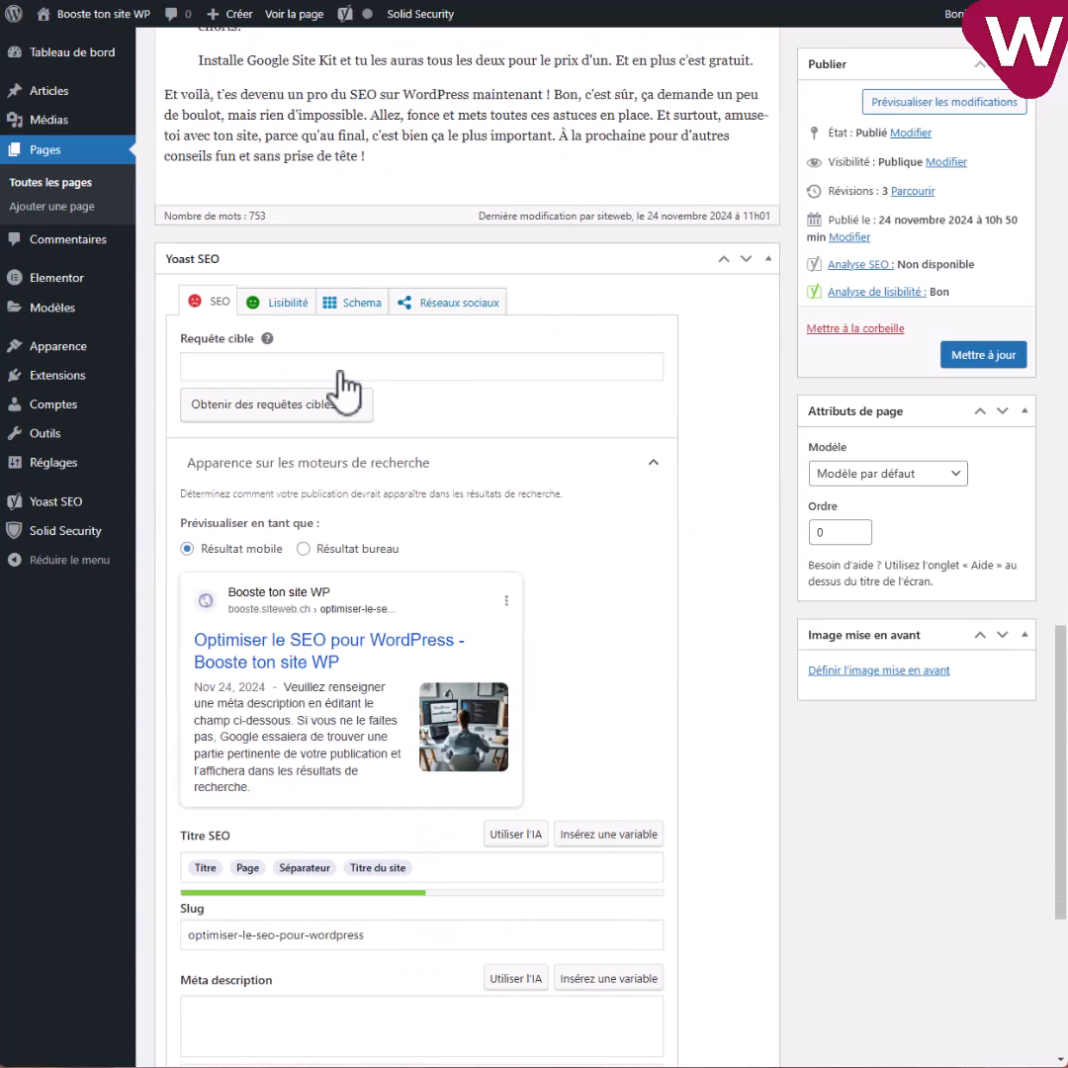
left_click(205, 367)
type("wordpress seo")
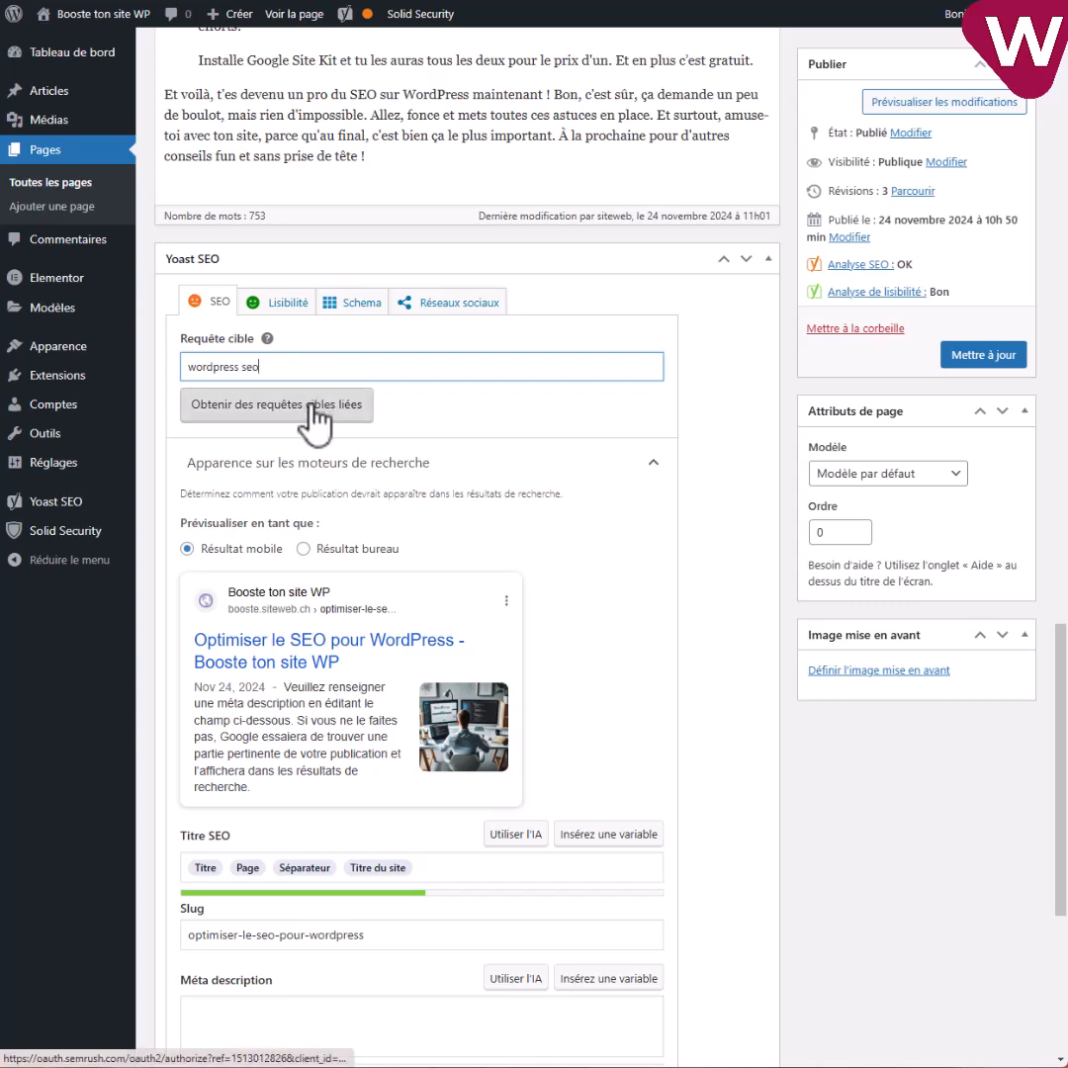
- Request related keyphrases, close the Semrush login window without signing in, and return to the focus keyphrase
left_click(308, 406)
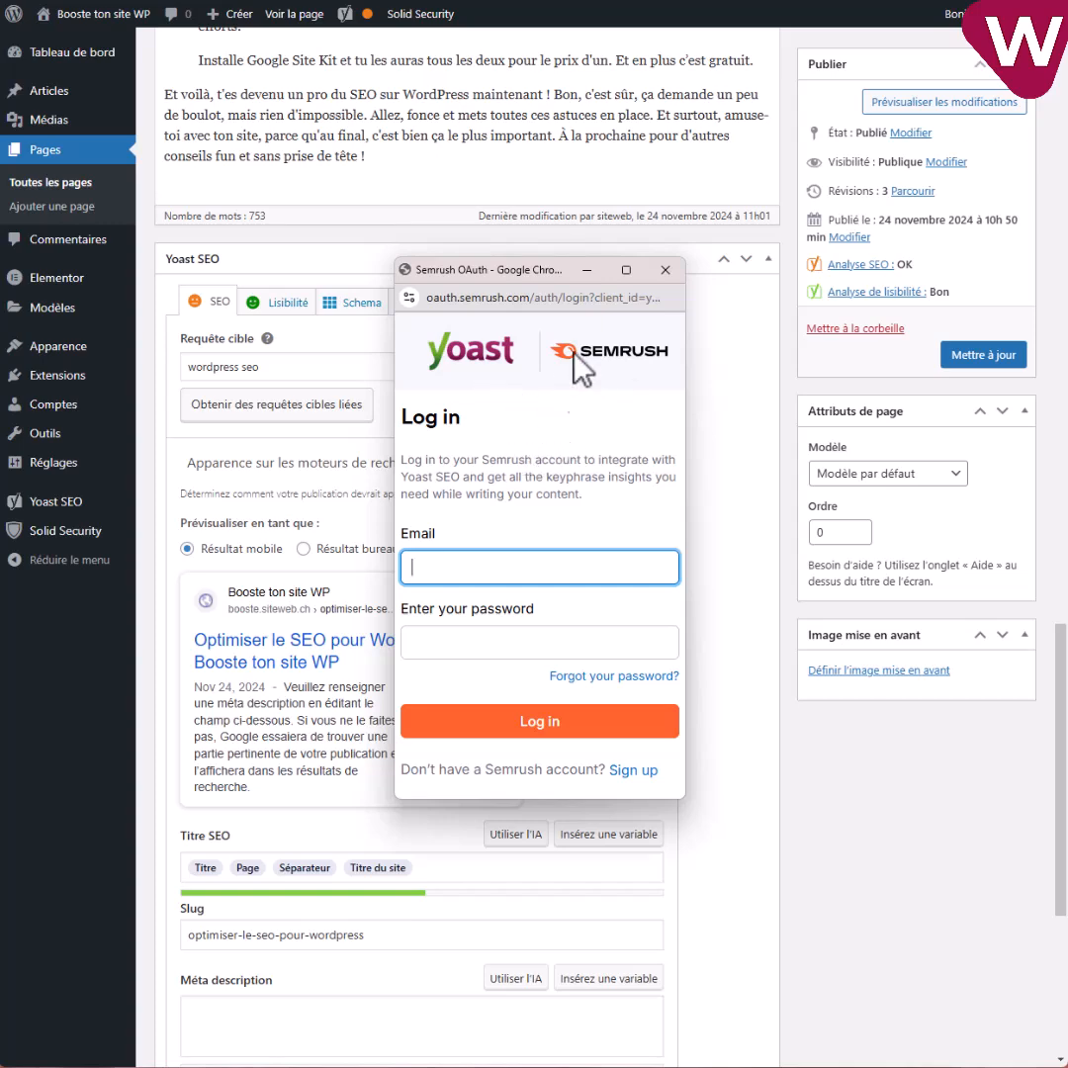
left_click(666, 269)
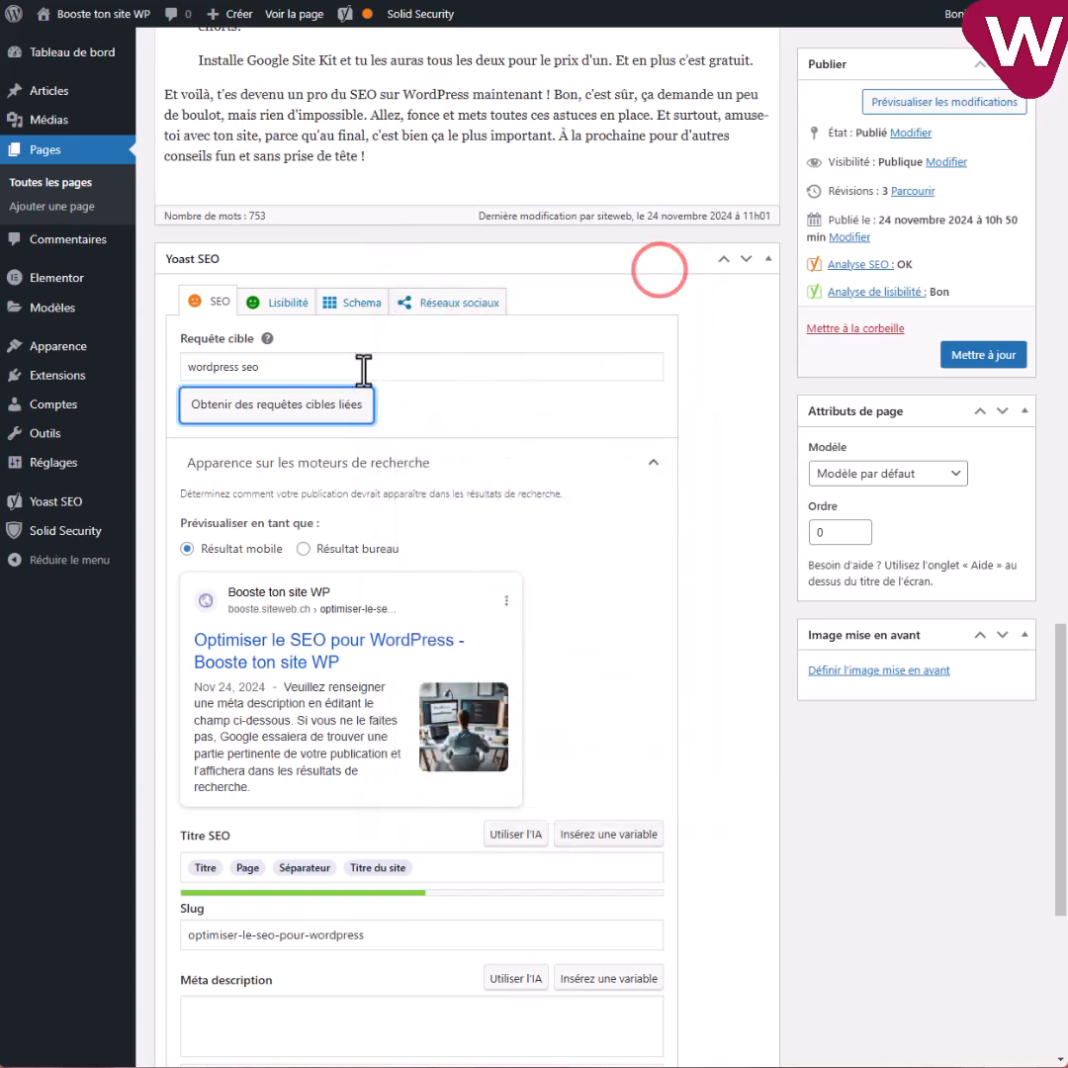
left_click(295, 372)
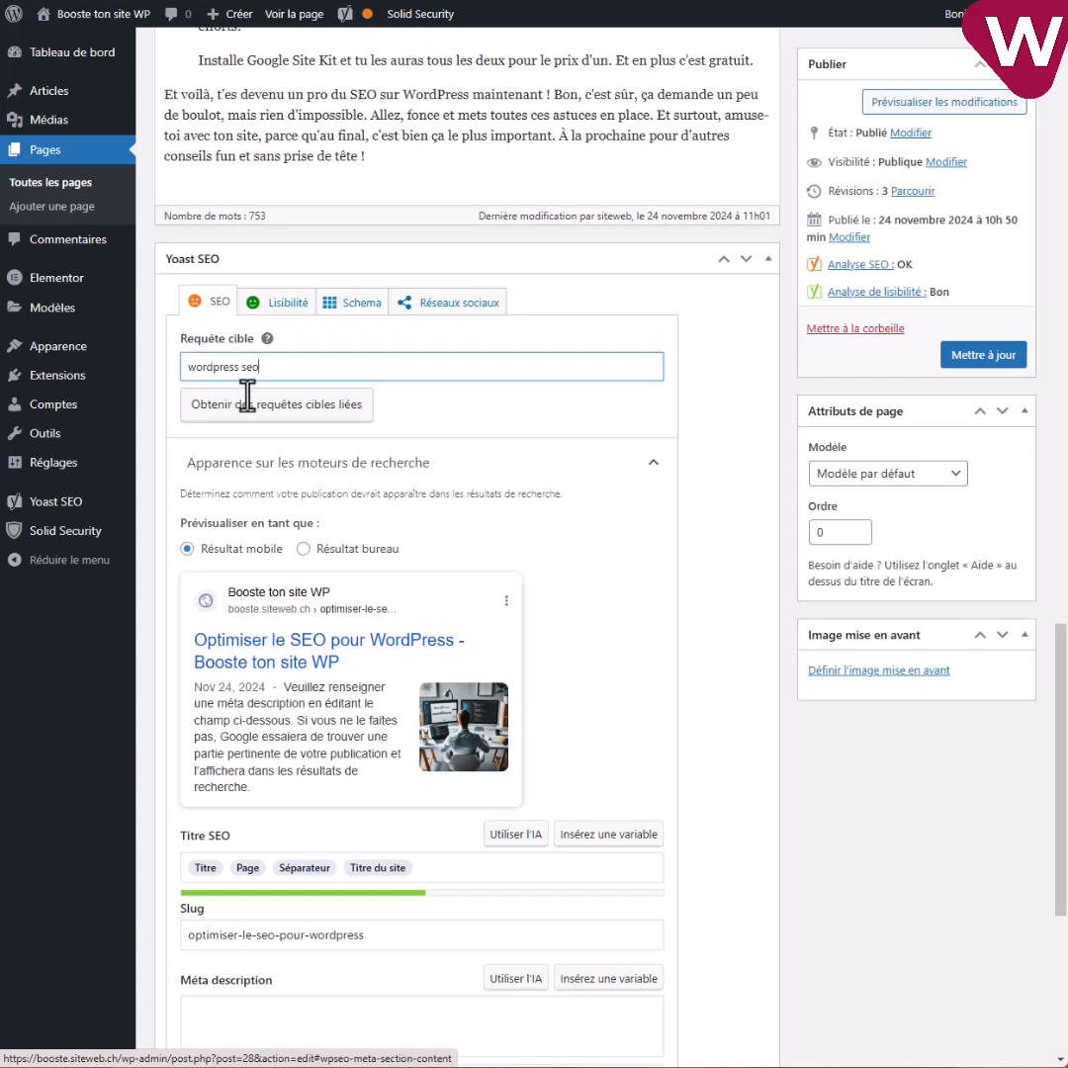
- Look at the Siteweb.ch snippet in Google's results, then write the meta description "Booste ton site et grimpe sur les moteurs de recherches"
scroll(532, 549, "down", 2)
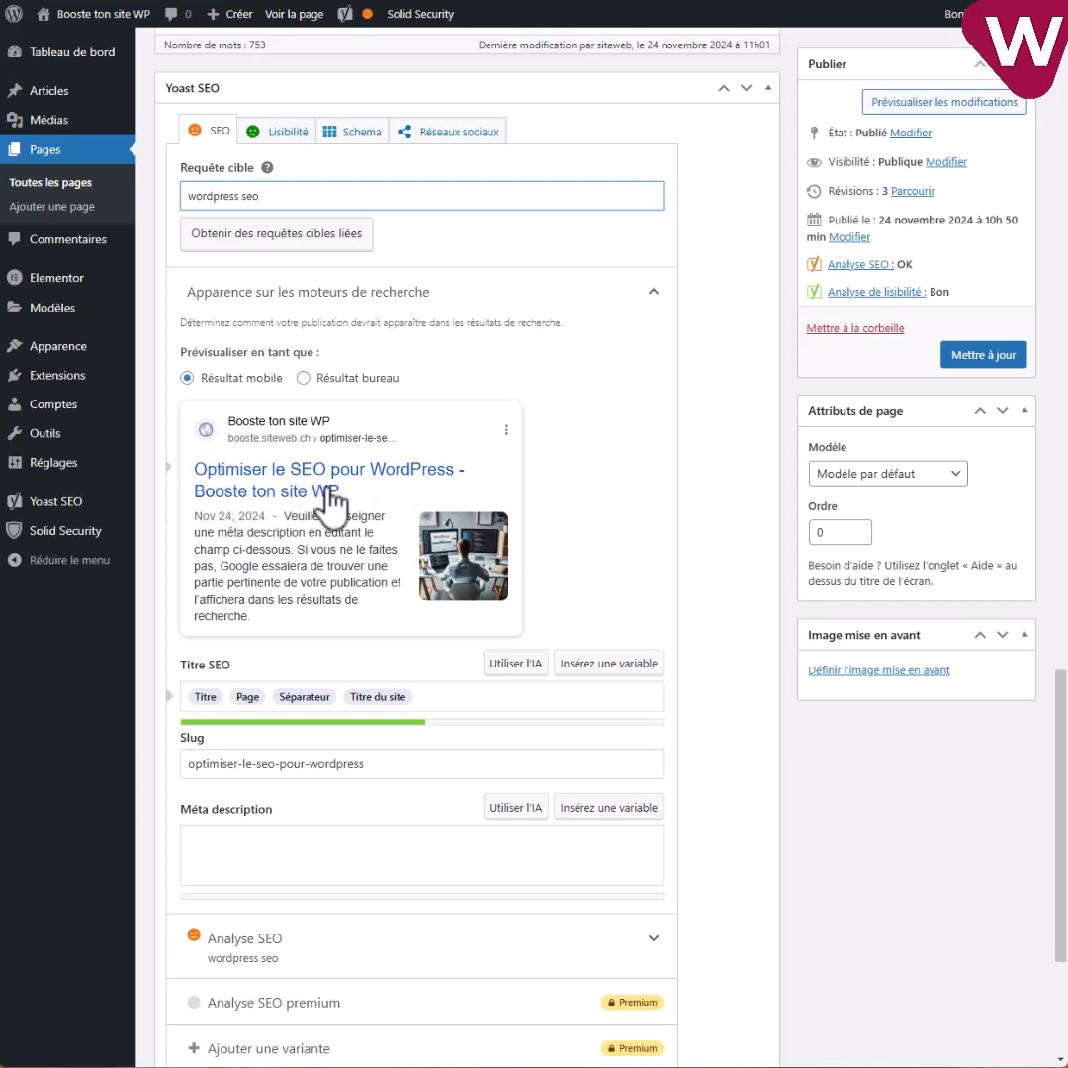
scroll(312, 527, "down", 3)
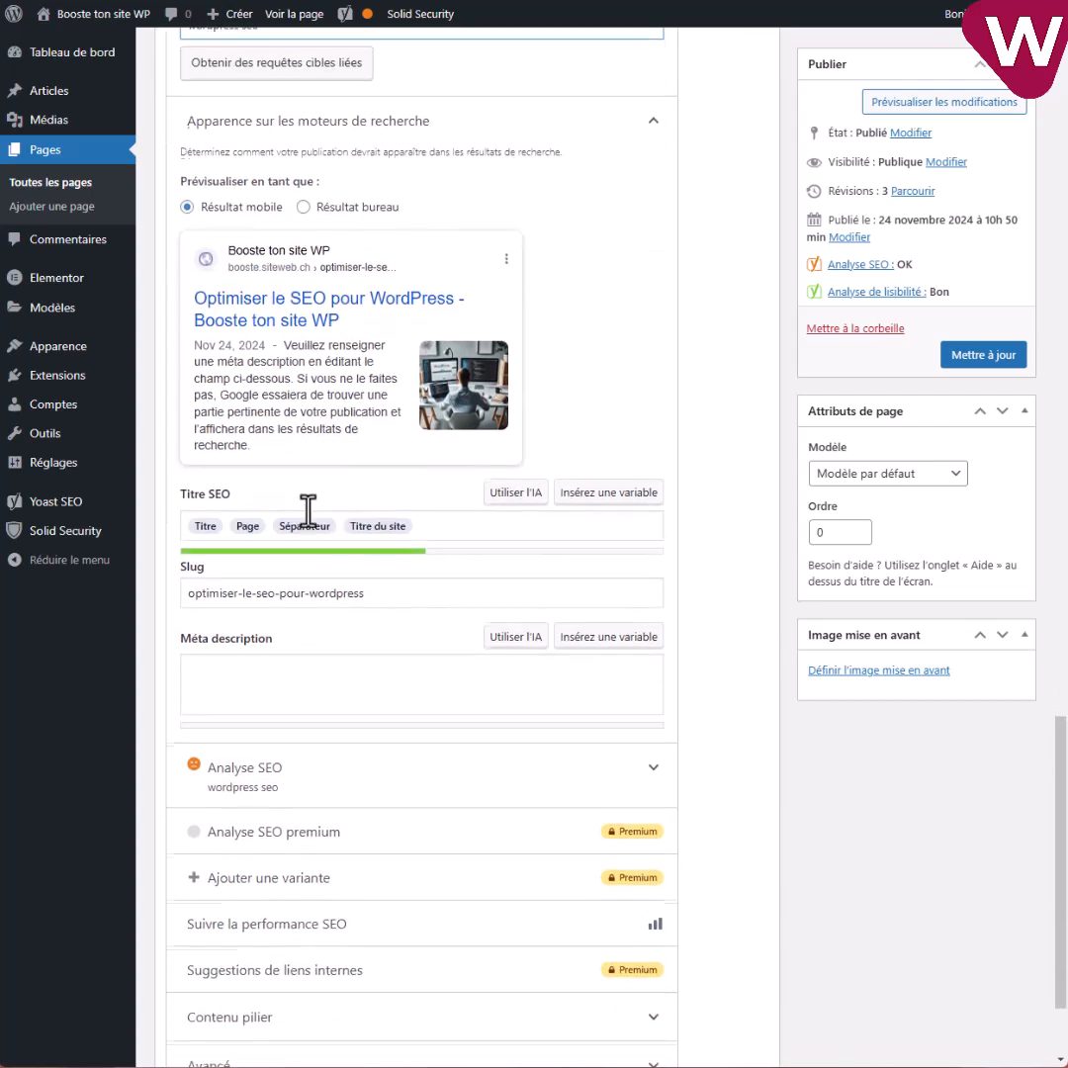
left_click(231, 676)
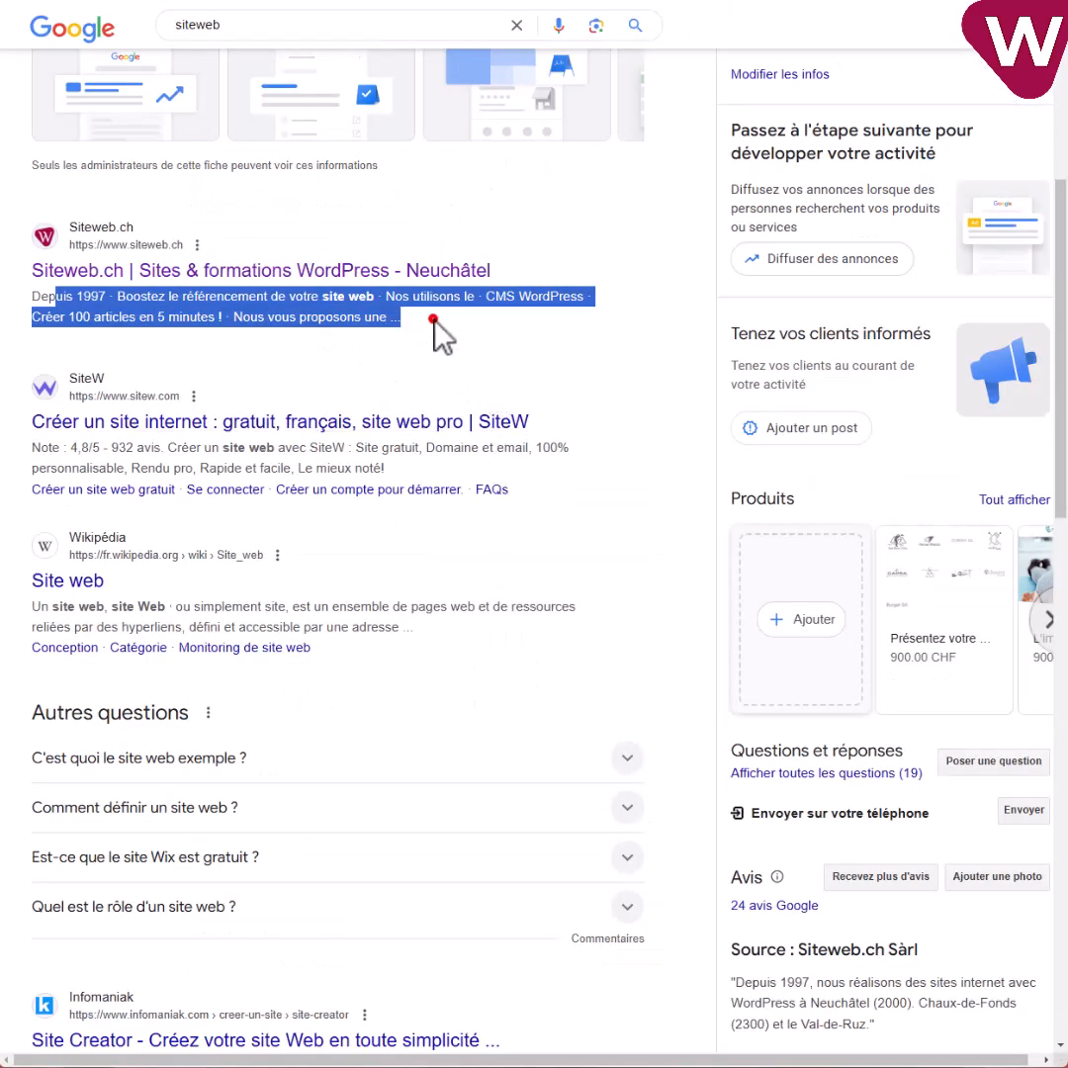
left_click_drag(432, 318, 29, 295)
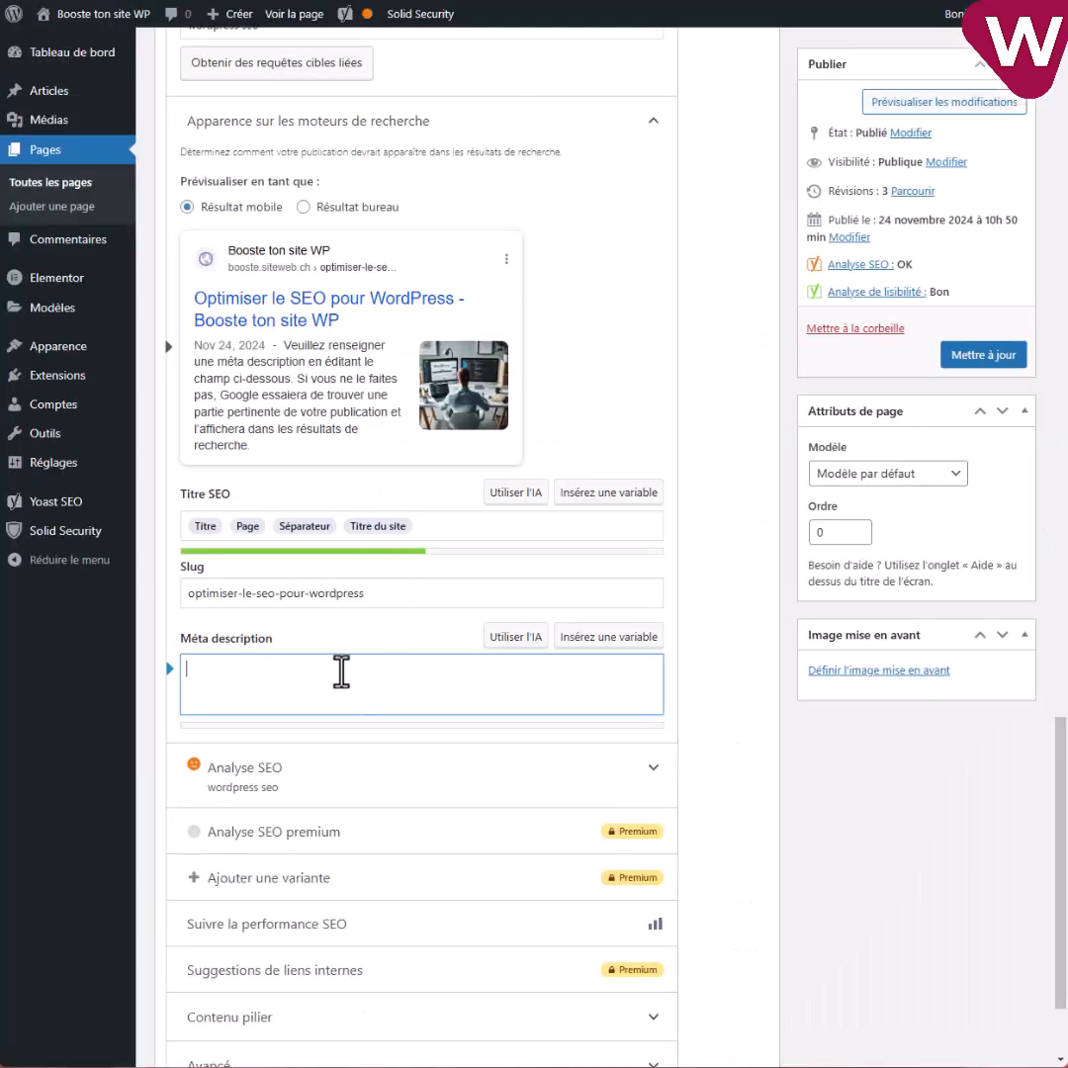
type("B")
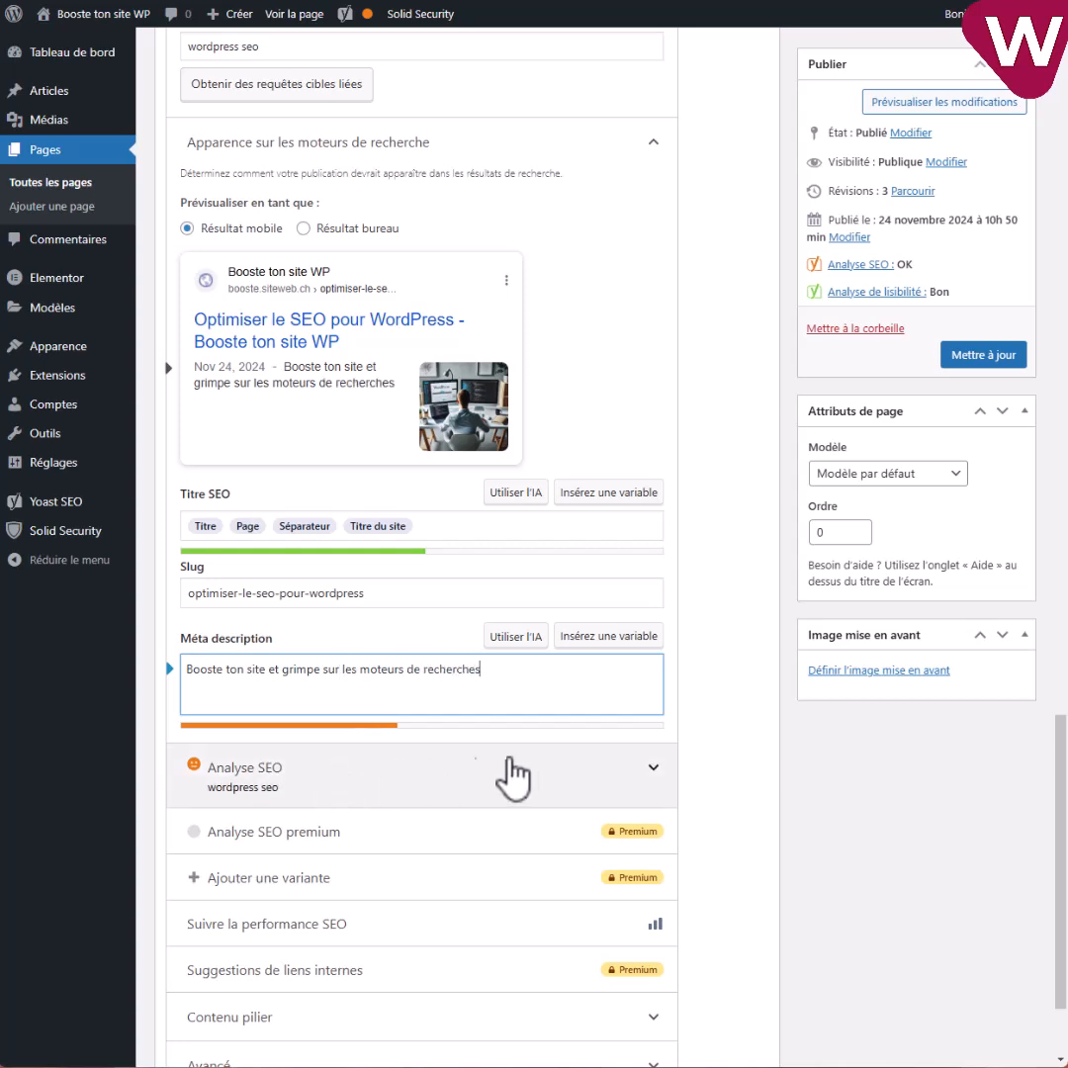
- Expand the page's SEO analysis and examine its reported problems, starting with internal linking
scroll(571, 561, "down", 1)
scroll(572, 561, "down", 2)
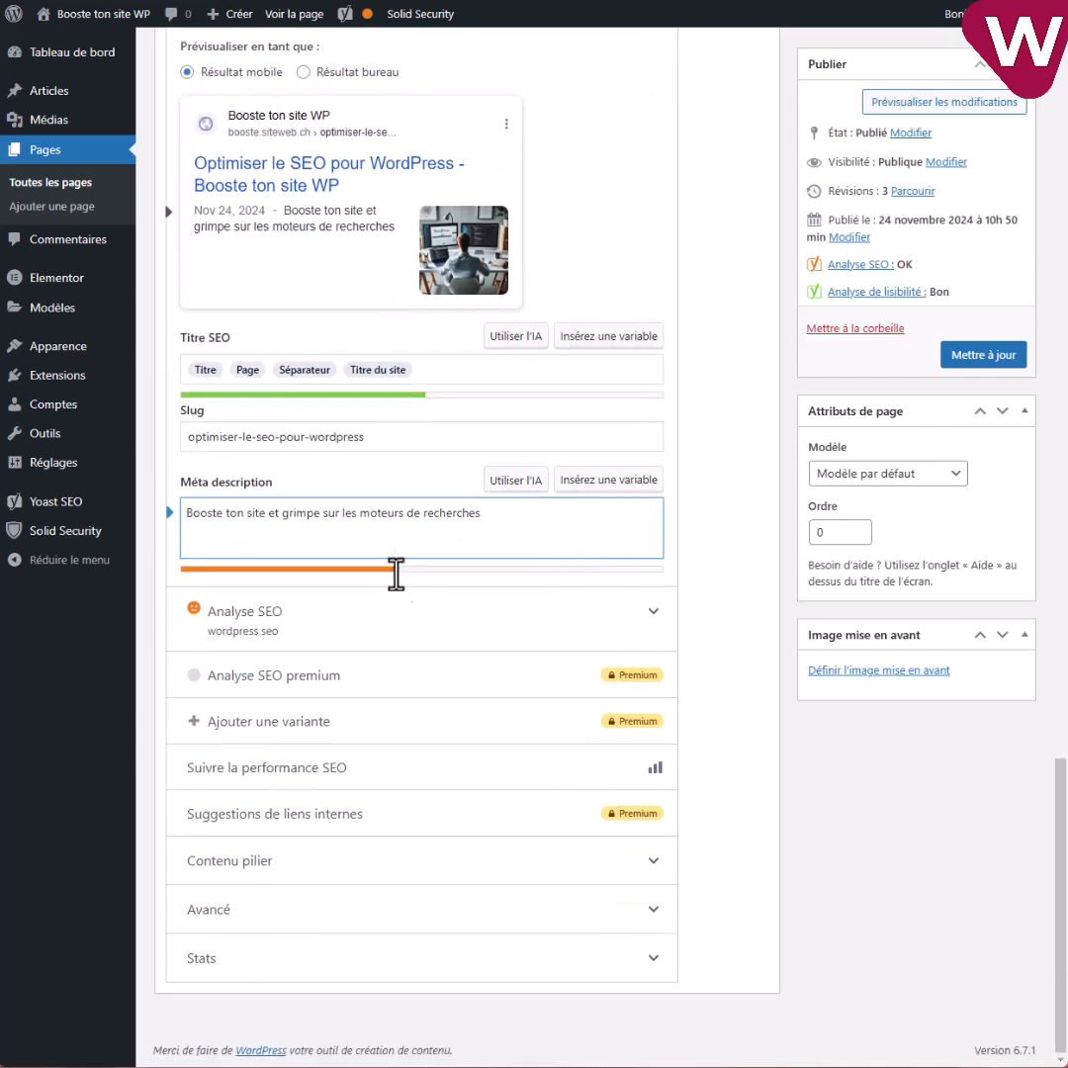
left_click(658, 622)
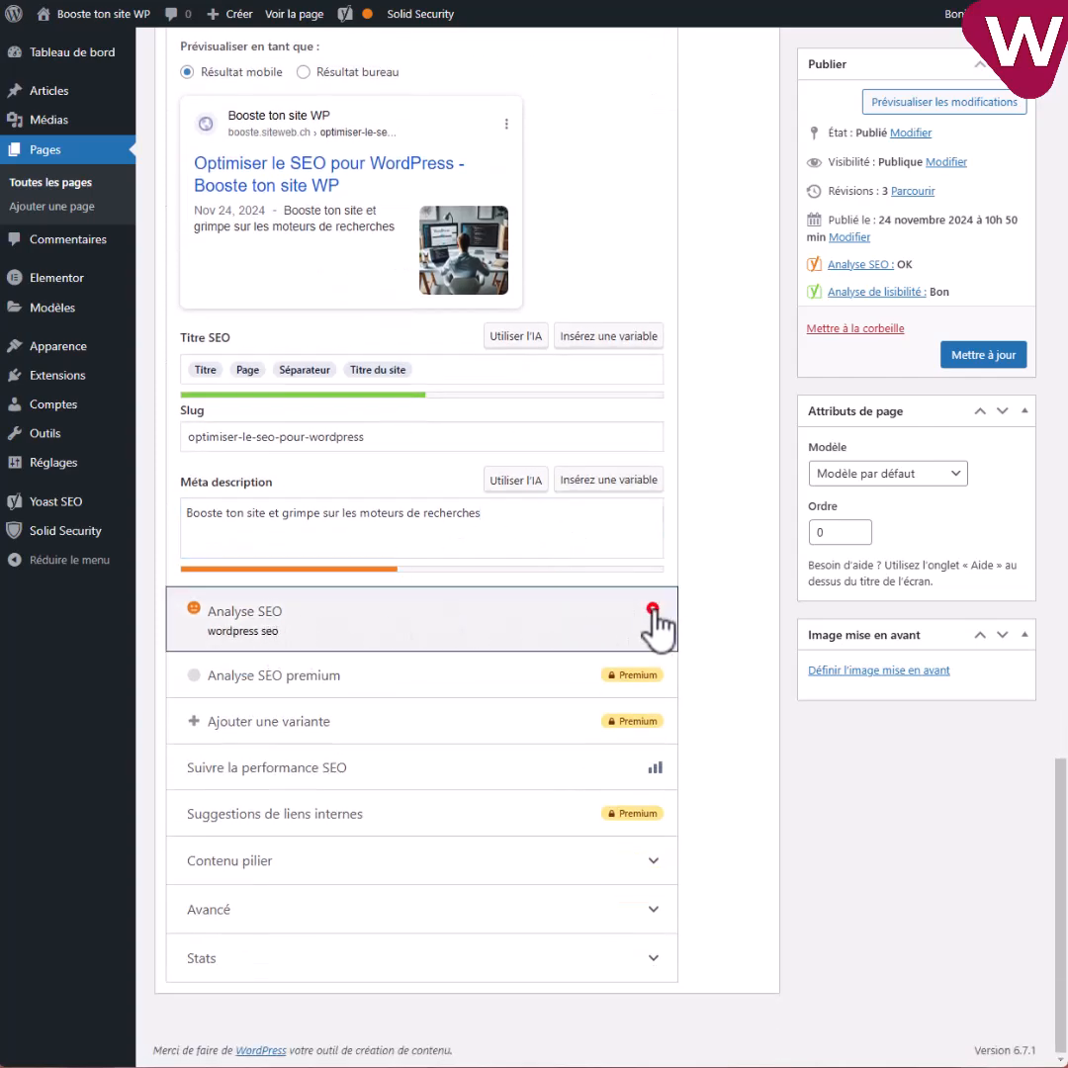
scroll(410, 655, "down", 3)
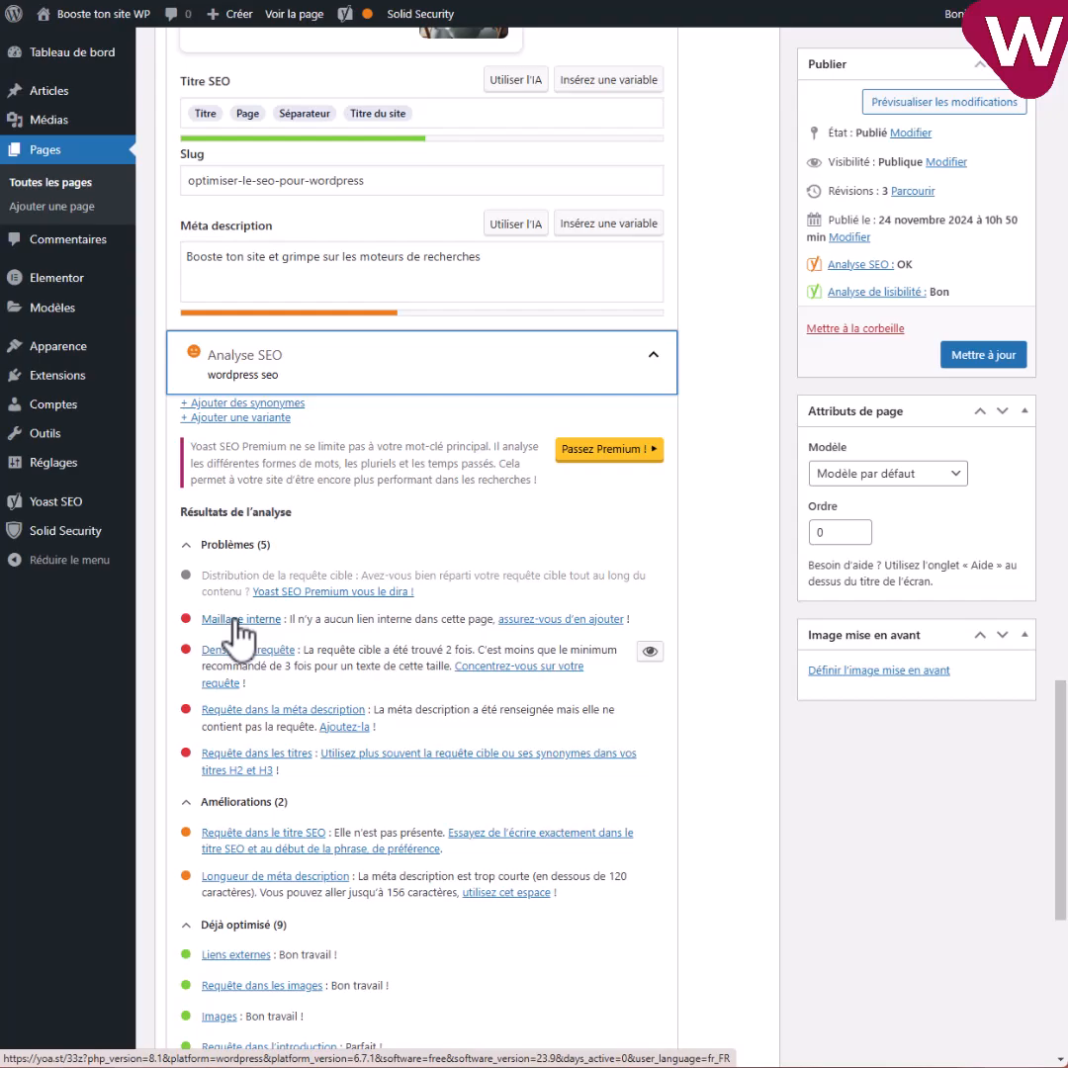
- View the published page through its permalink, examine its full content for internal links, and return to the page editor
scroll(498, 619, "up", 8)
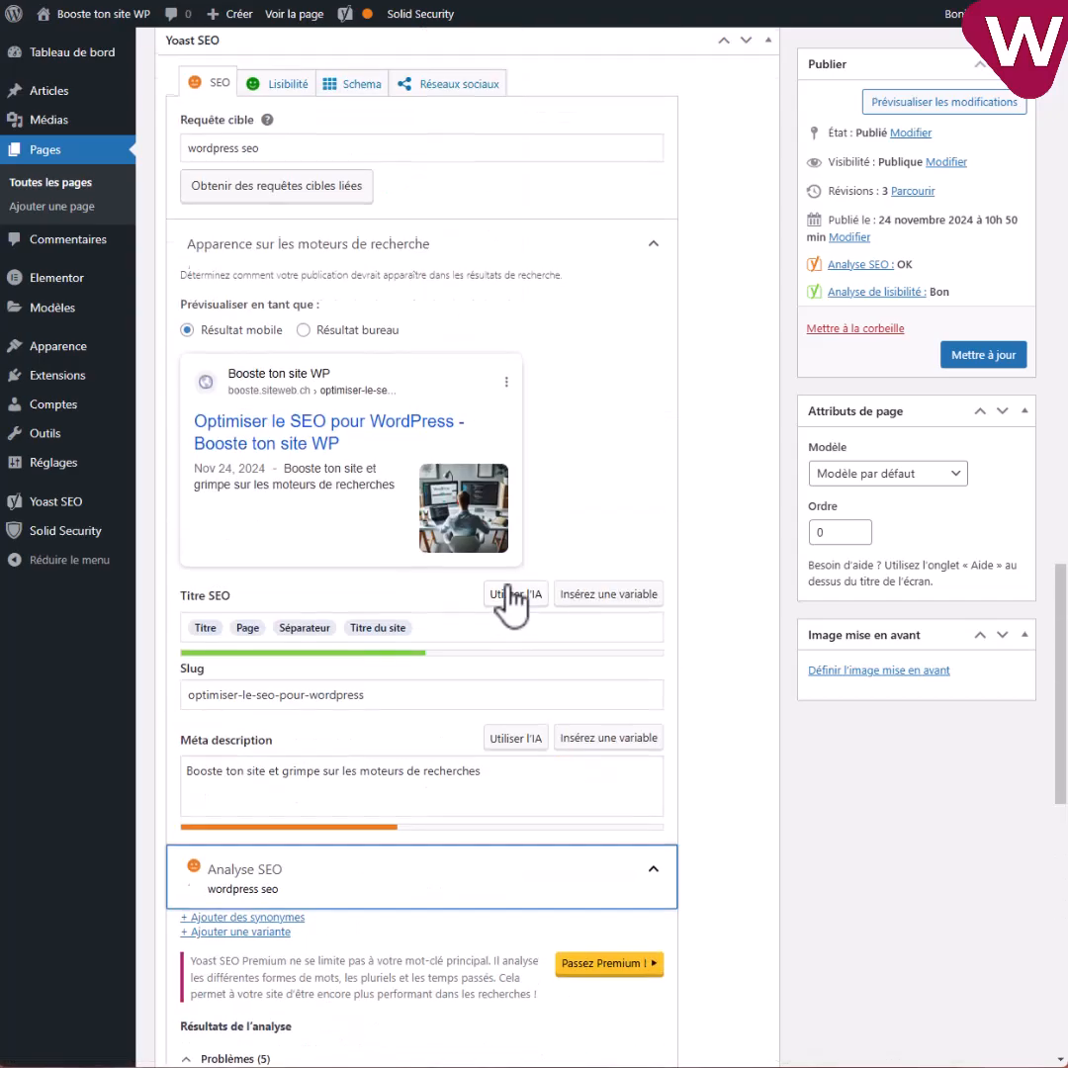
scroll(381, 322, "up", 15)
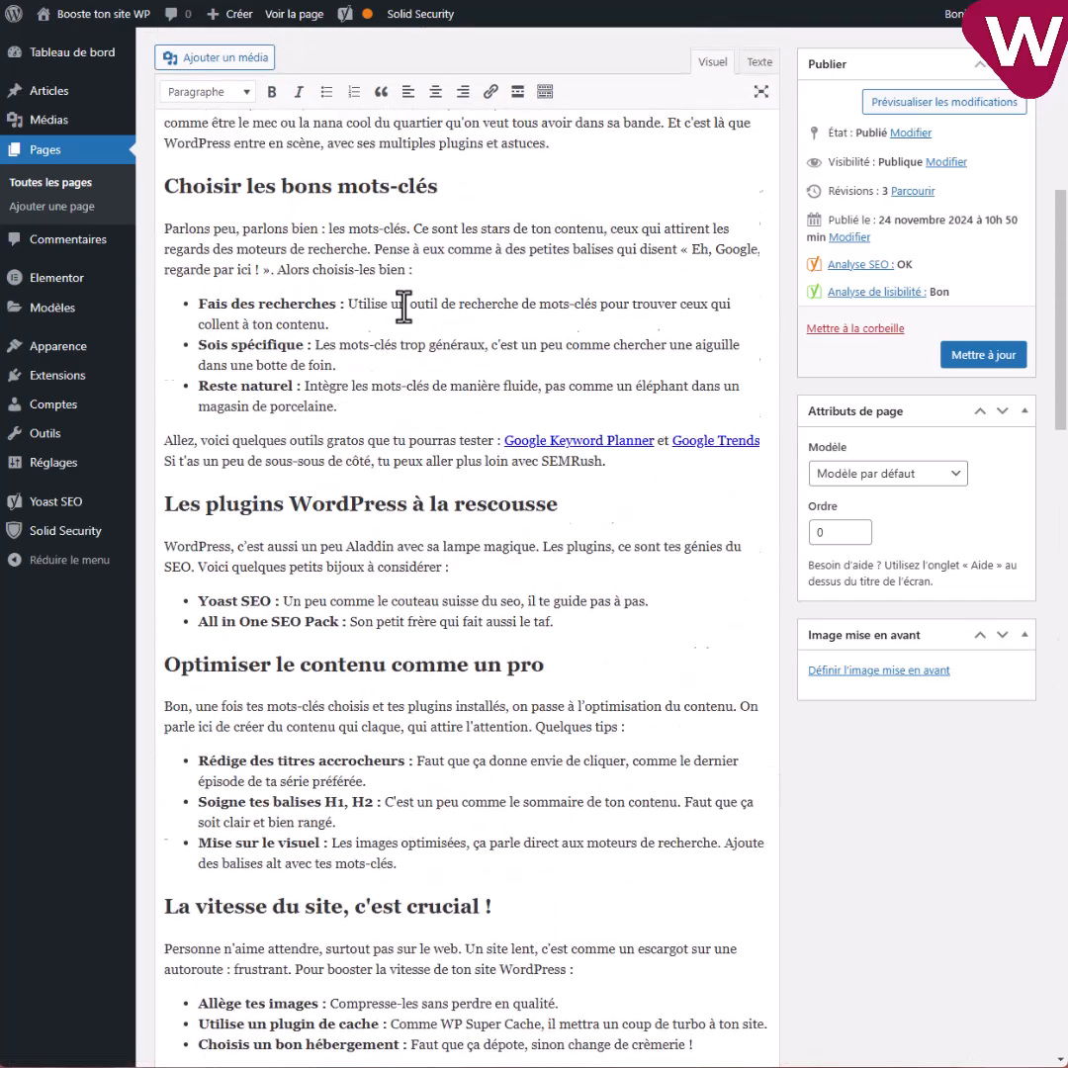
scroll(407, 297, "up", 3)
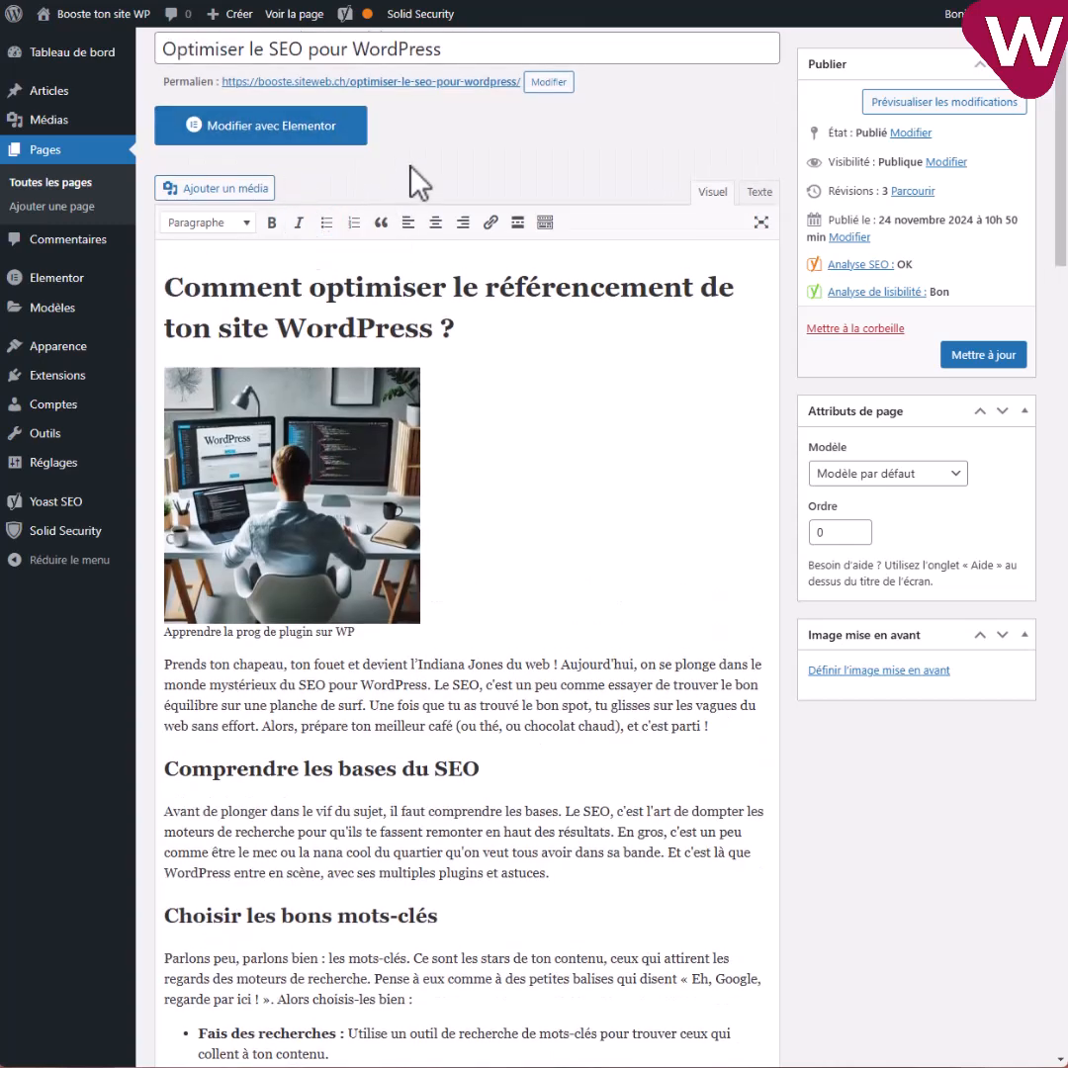
left_click(442, 83)
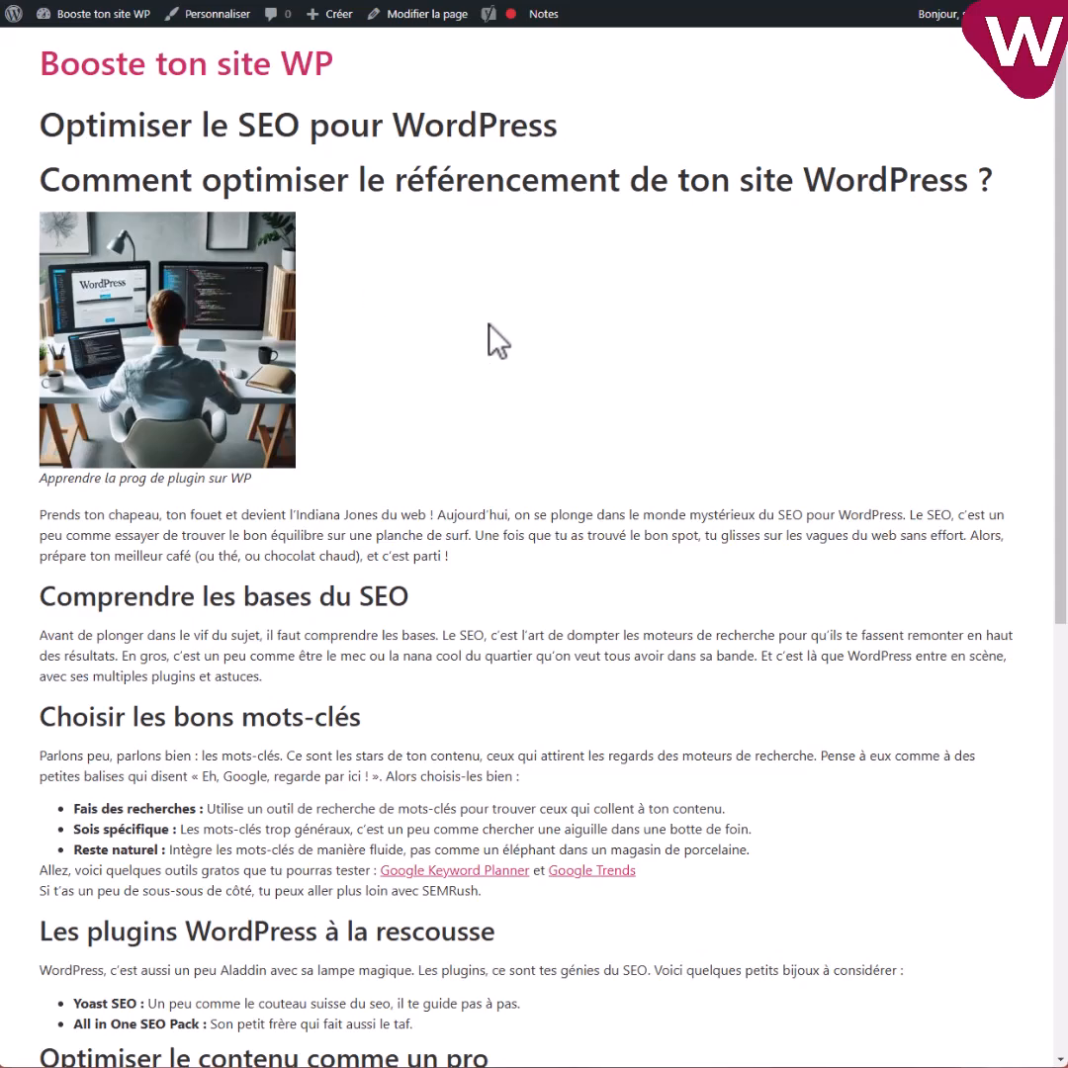
scroll(494, 339, "down", 8)
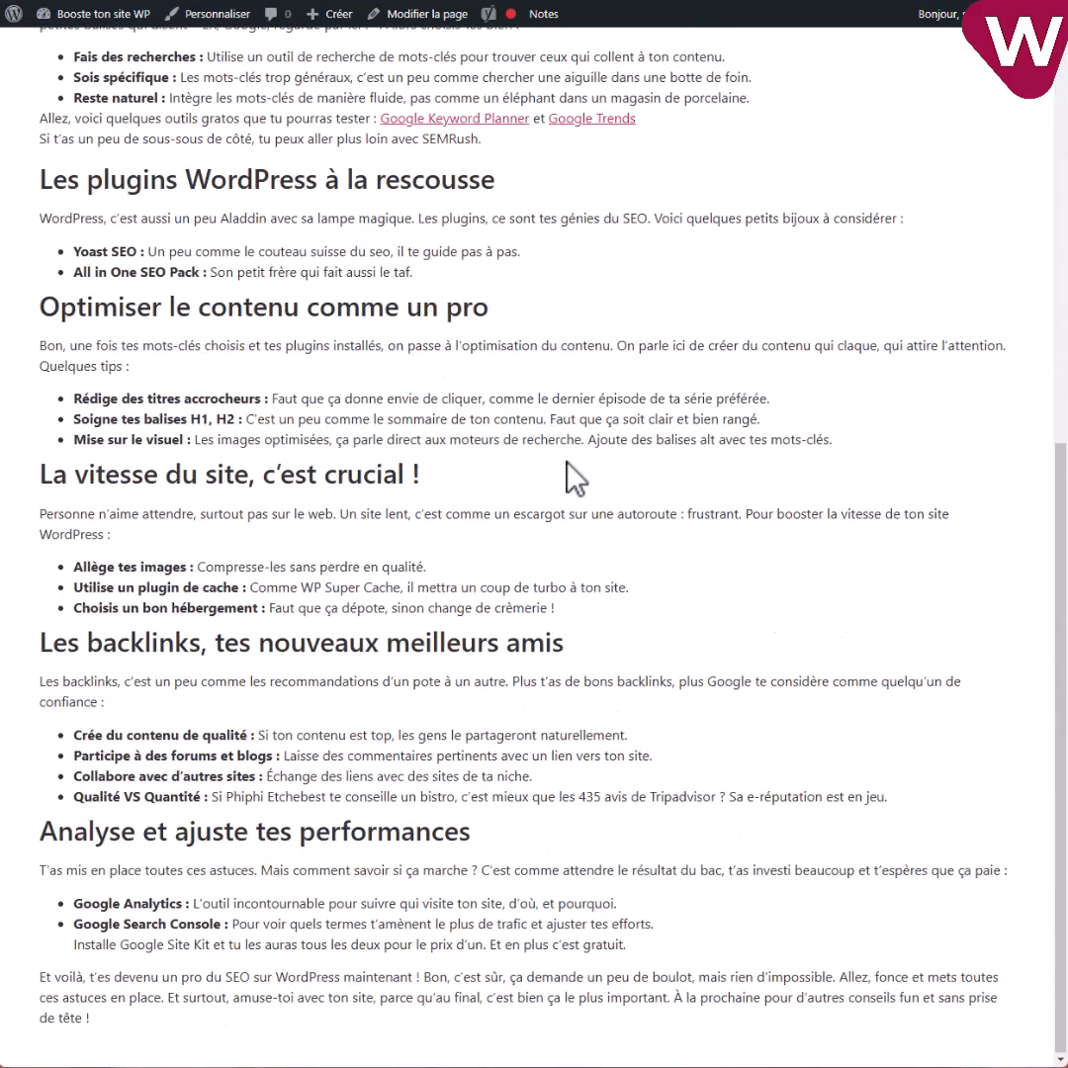
scroll(579, 494, "up", 8)
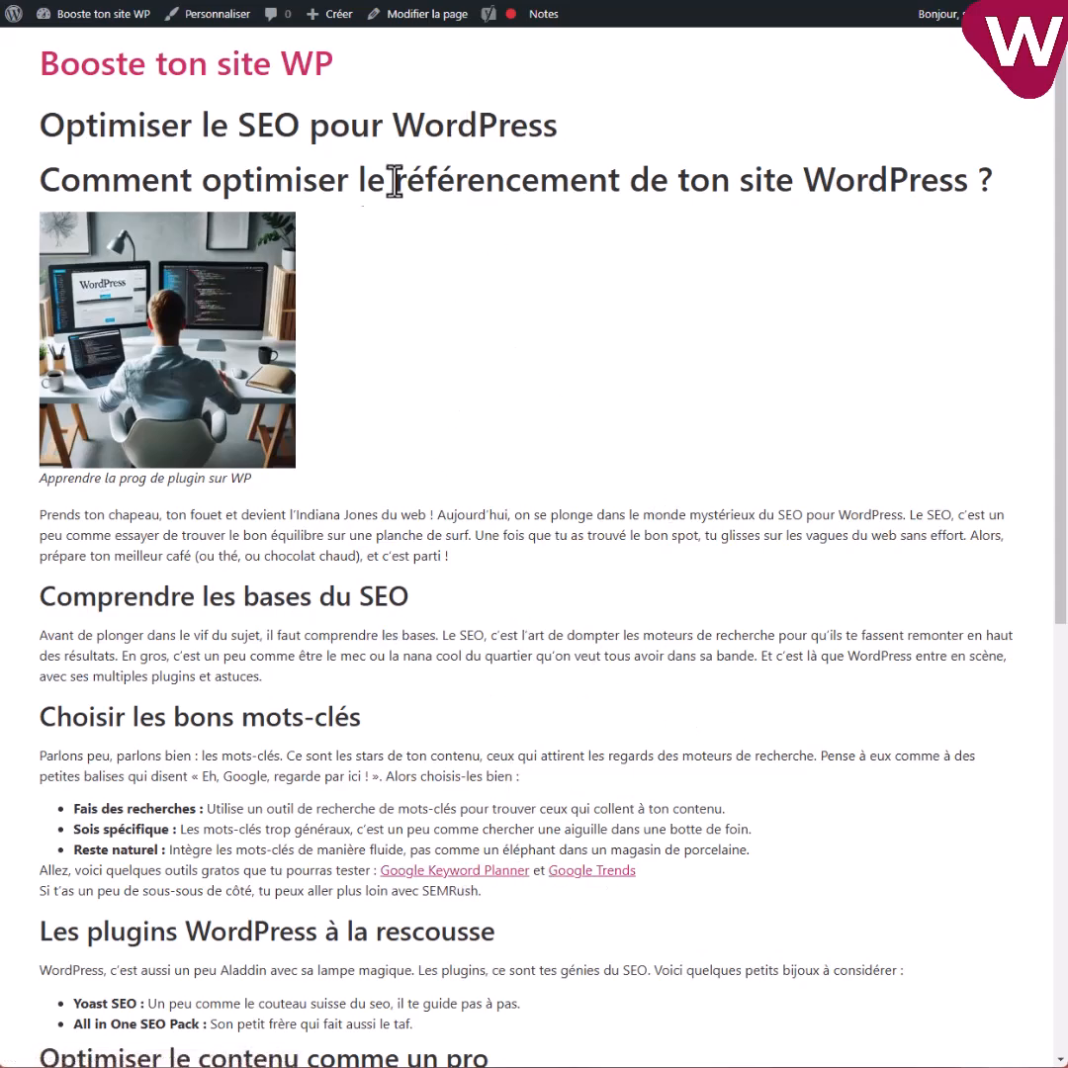
scroll(445, 563, "down", 8)
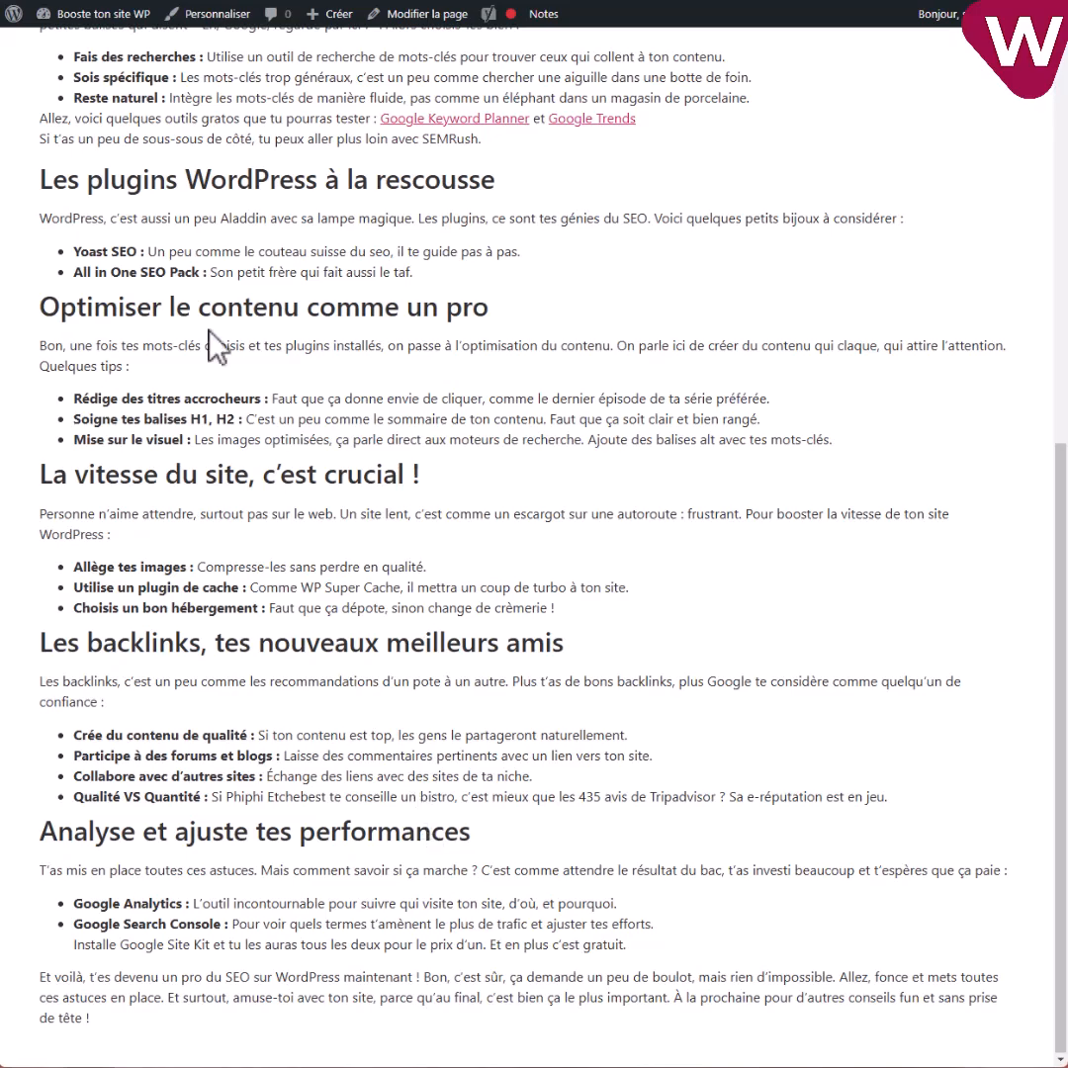
left_click(89, 1)
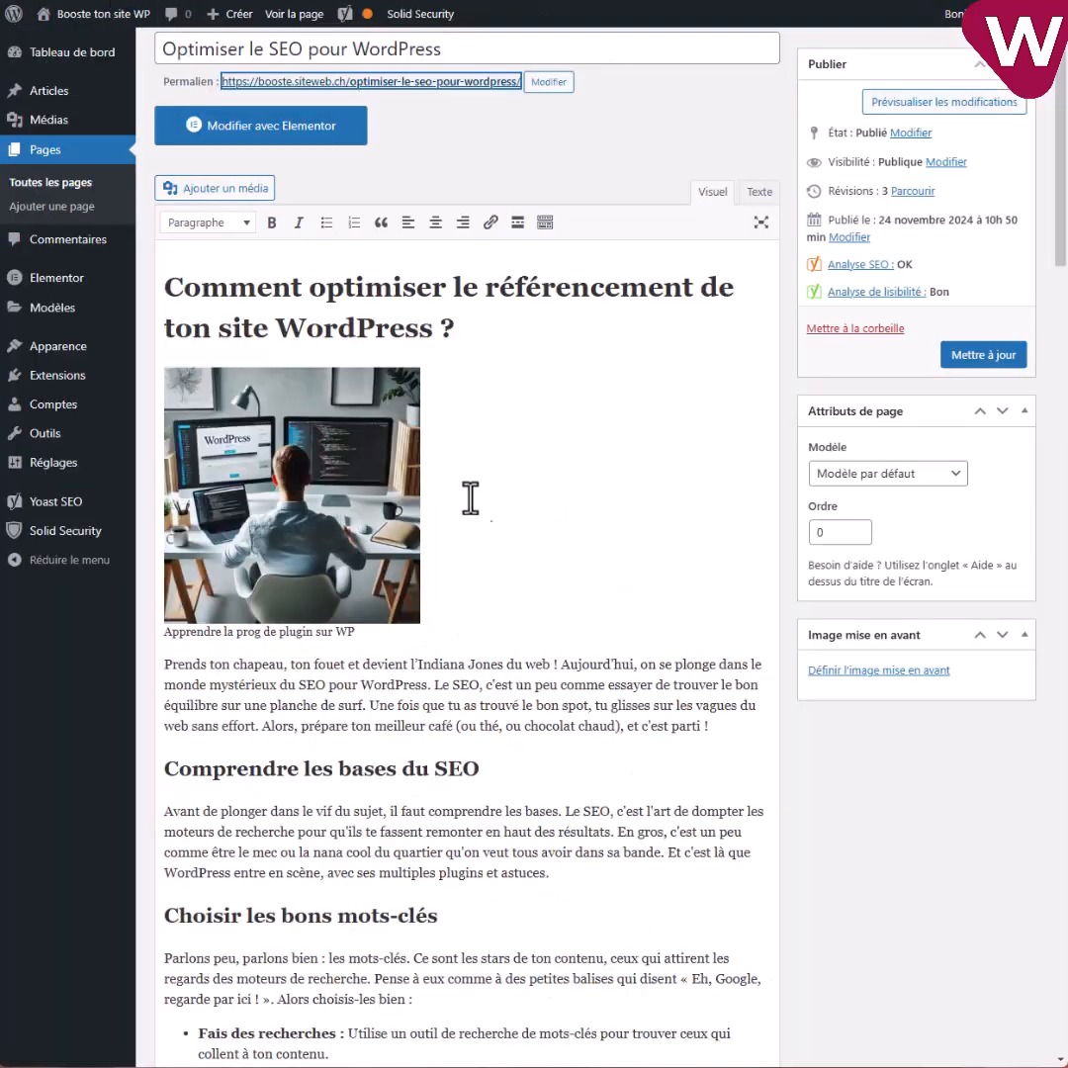
- Examine the keyphrase density result in the SEO analysis and compare it with the focus keyphrase
scroll(488, 564, "down", 20)
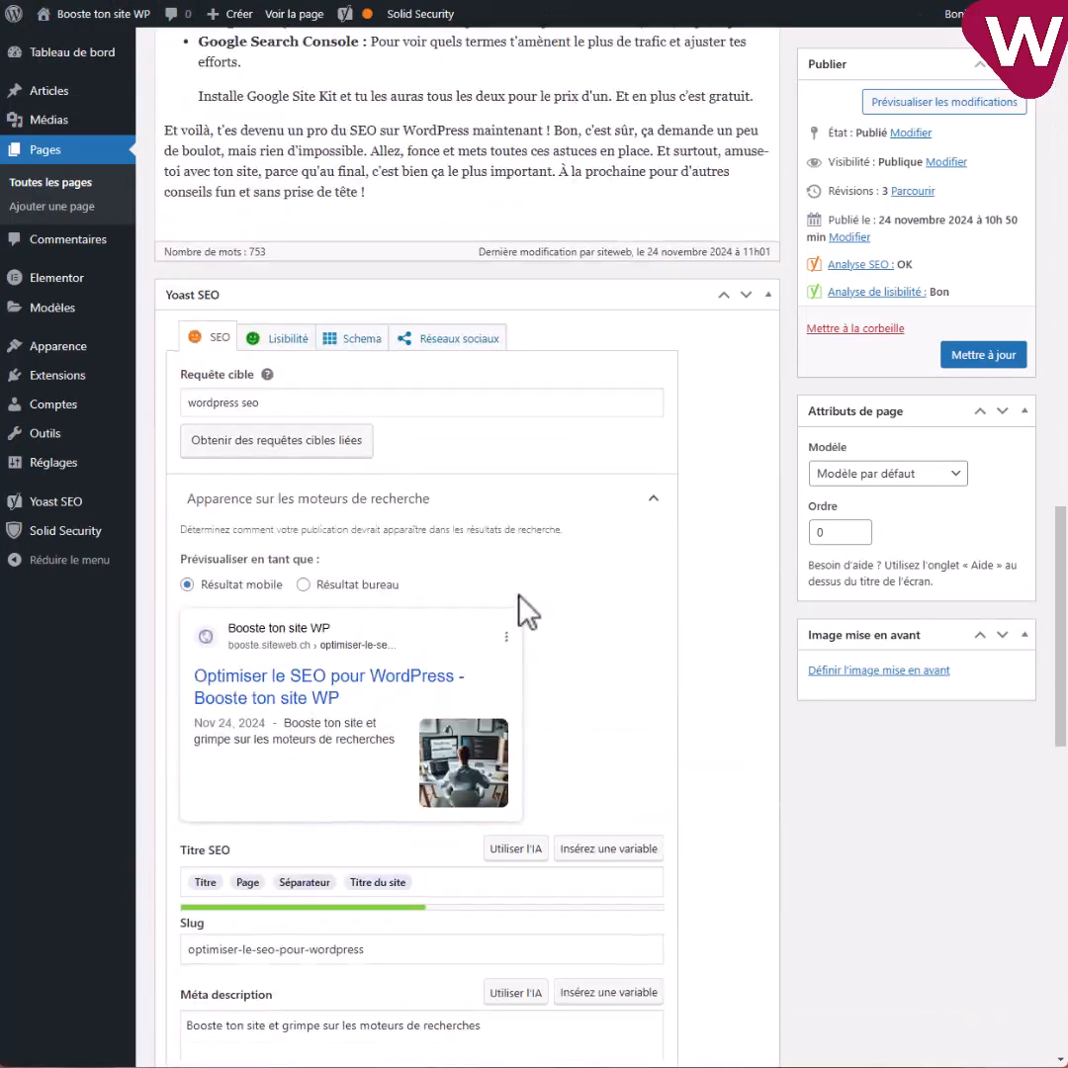
scroll(515, 601, "down", 6)
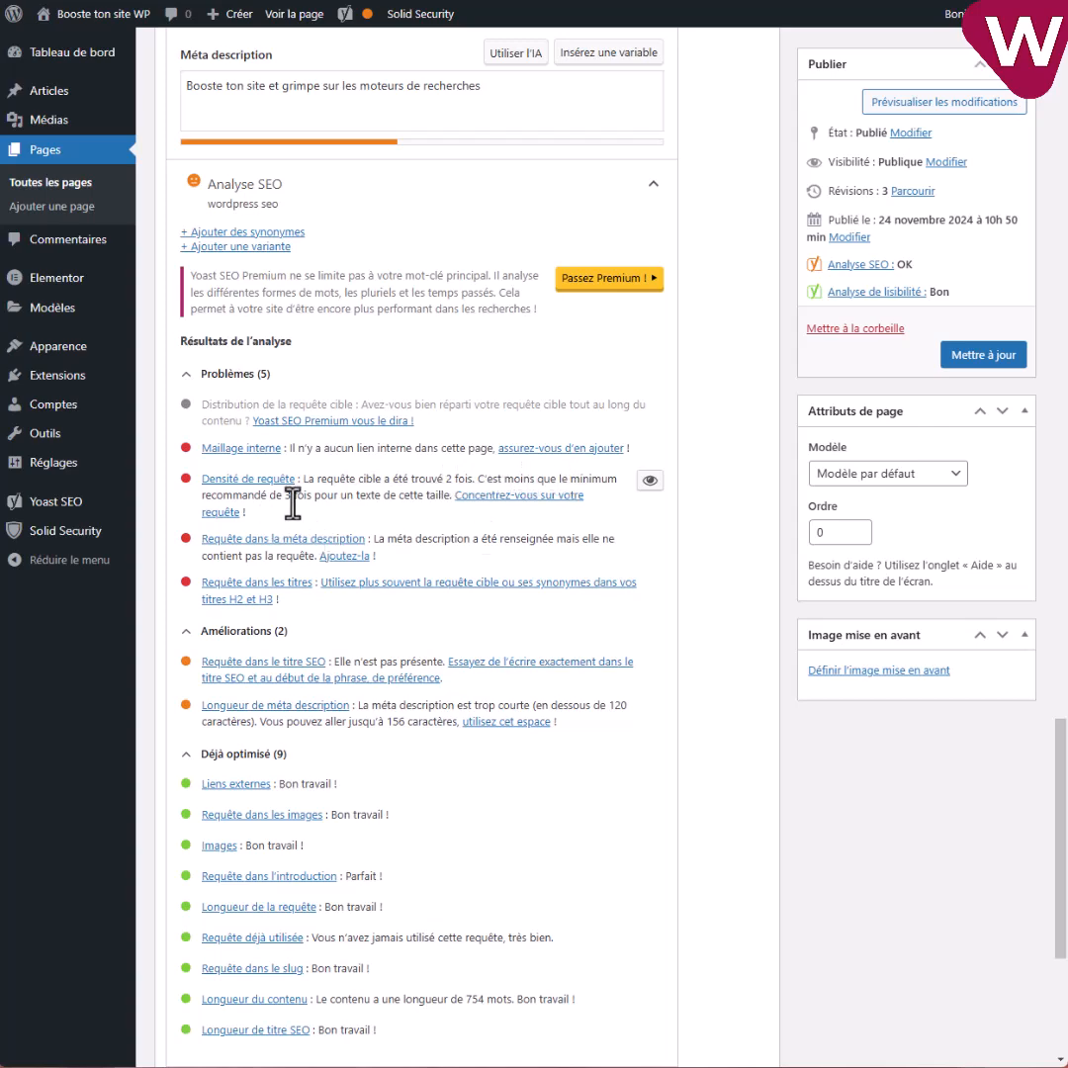
scroll(292, 494, "up", 4)
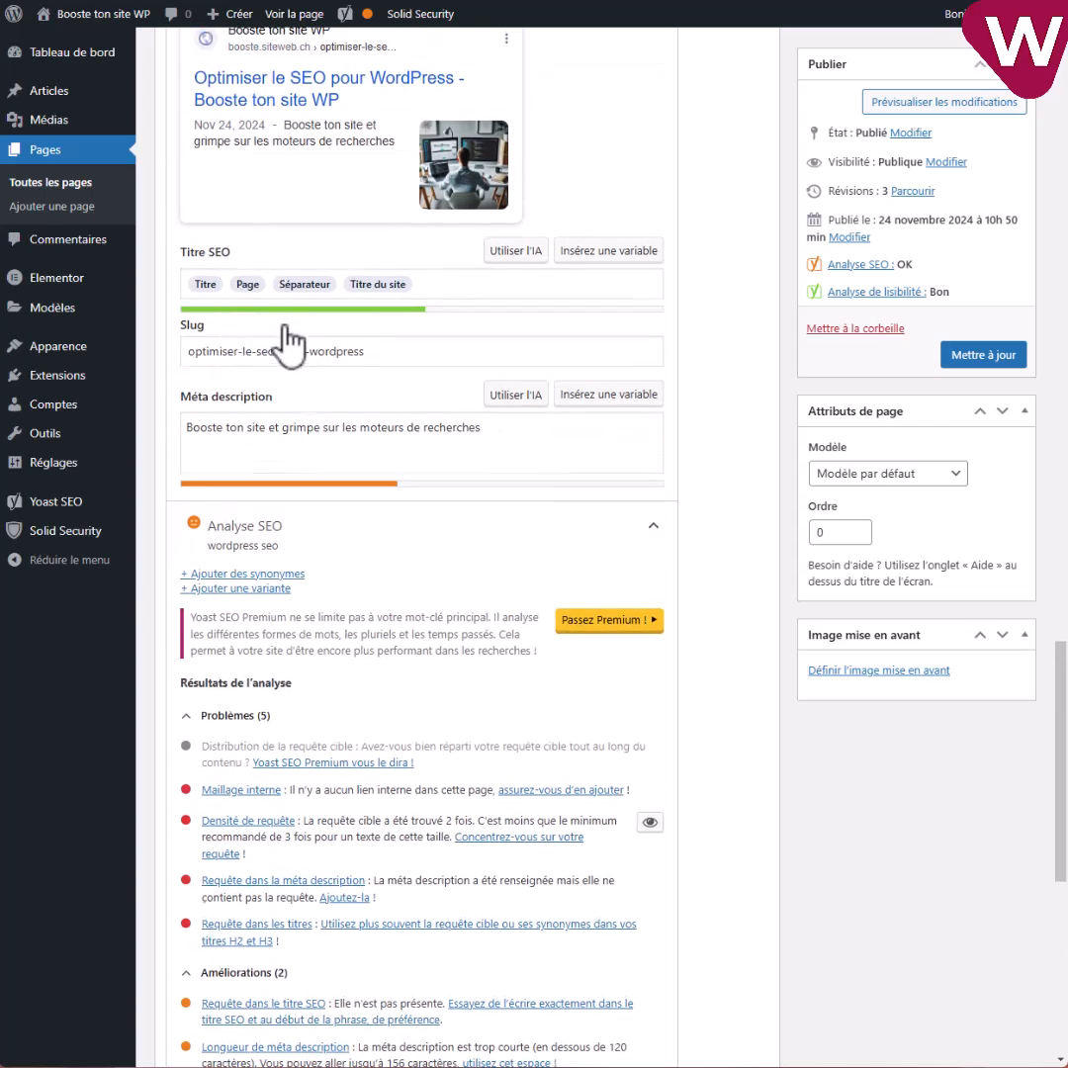
scroll(285, 341, "up", 3)
scroll(250, 228, "up", 2)
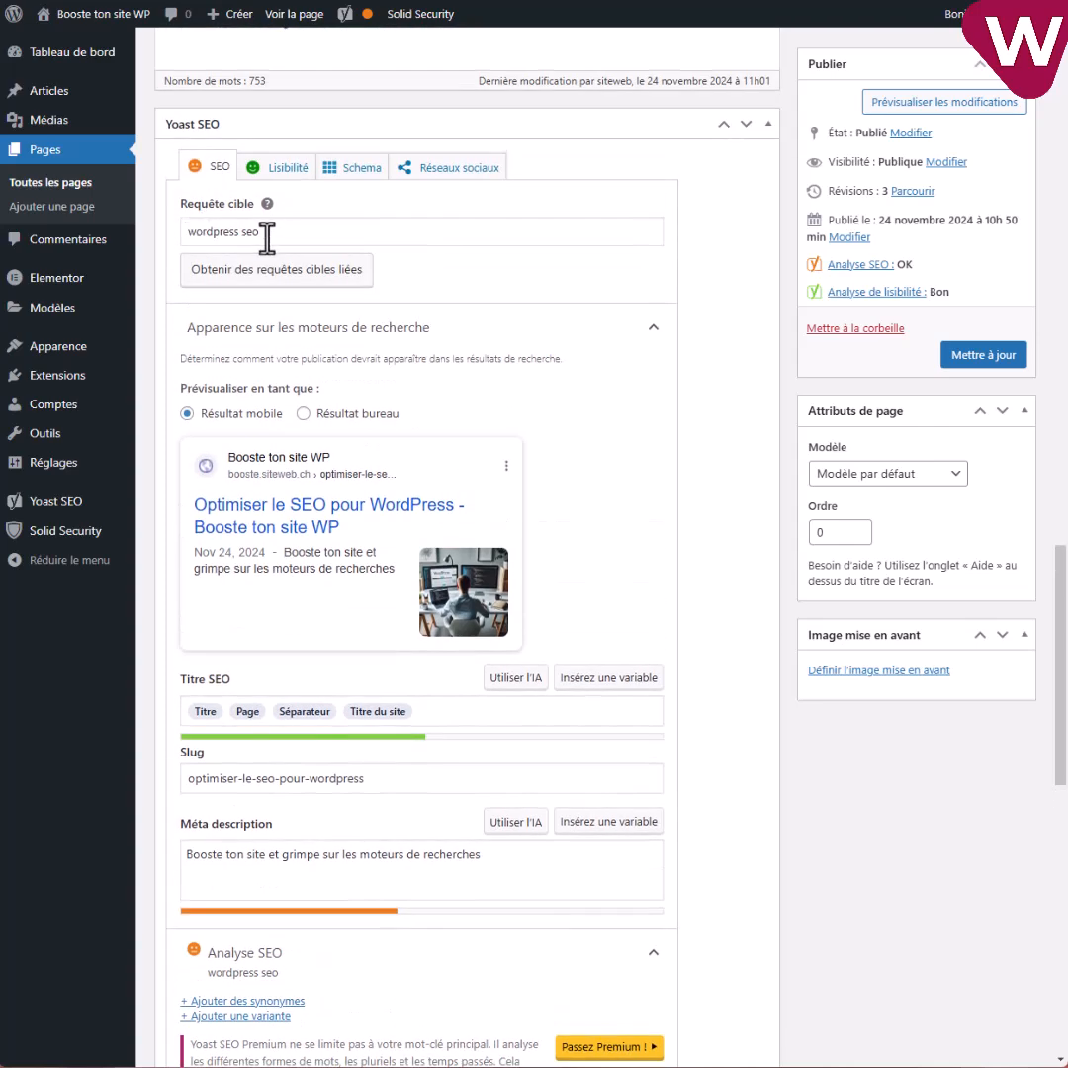
left_click_drag(269, 232, 179, 238)
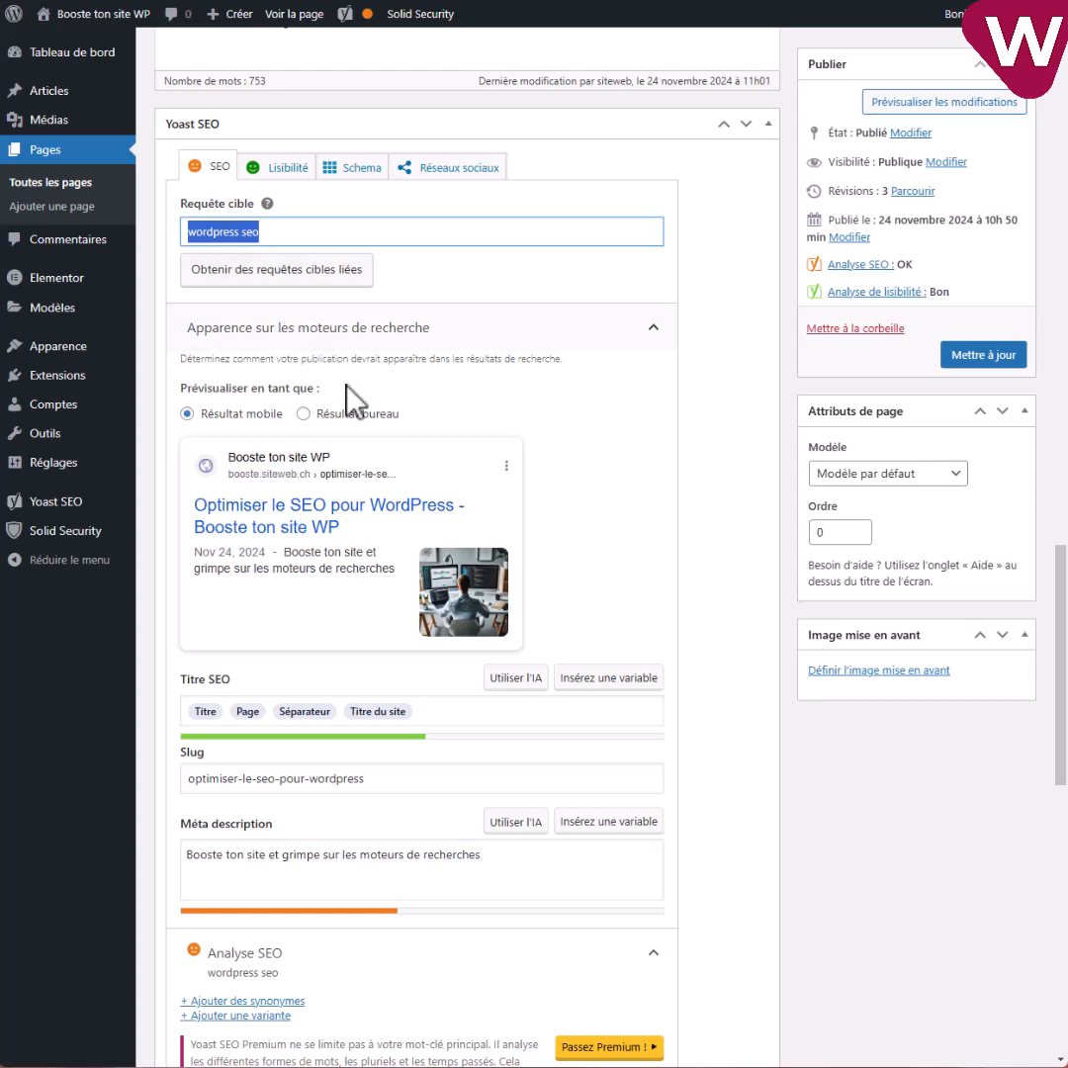
- Examine the remaining SEO analysis problems and compare the meta description text with the keyphrase requirement
scroll(376, 539, "down", 7)
scroll(385, 574, "down", 3)
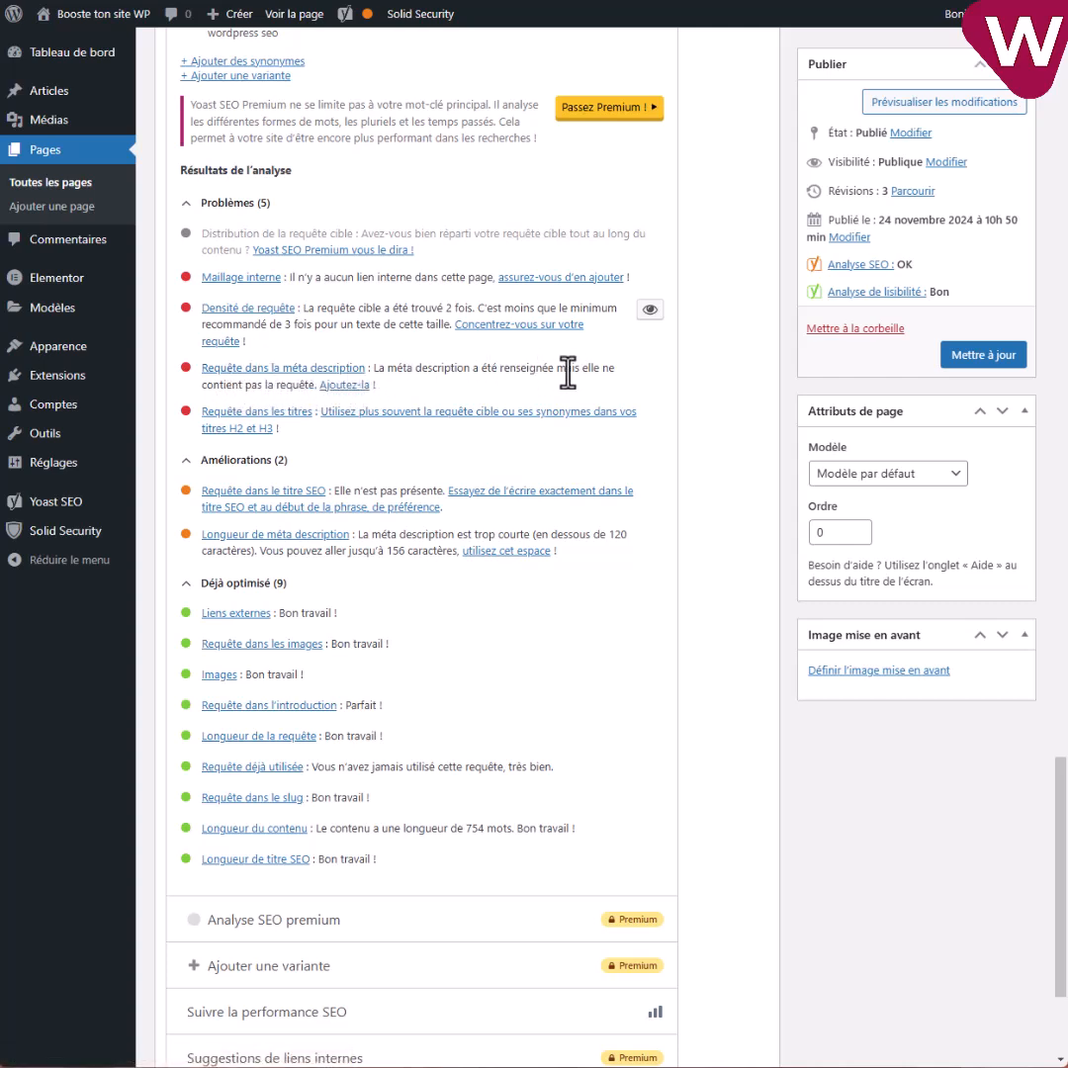
scroll(357, 326, "up", 3)
scroll(296, 297, "up", 1)
scroll(318, 257, "up", 1)
left_click_drag(212, 341, 484, 346)
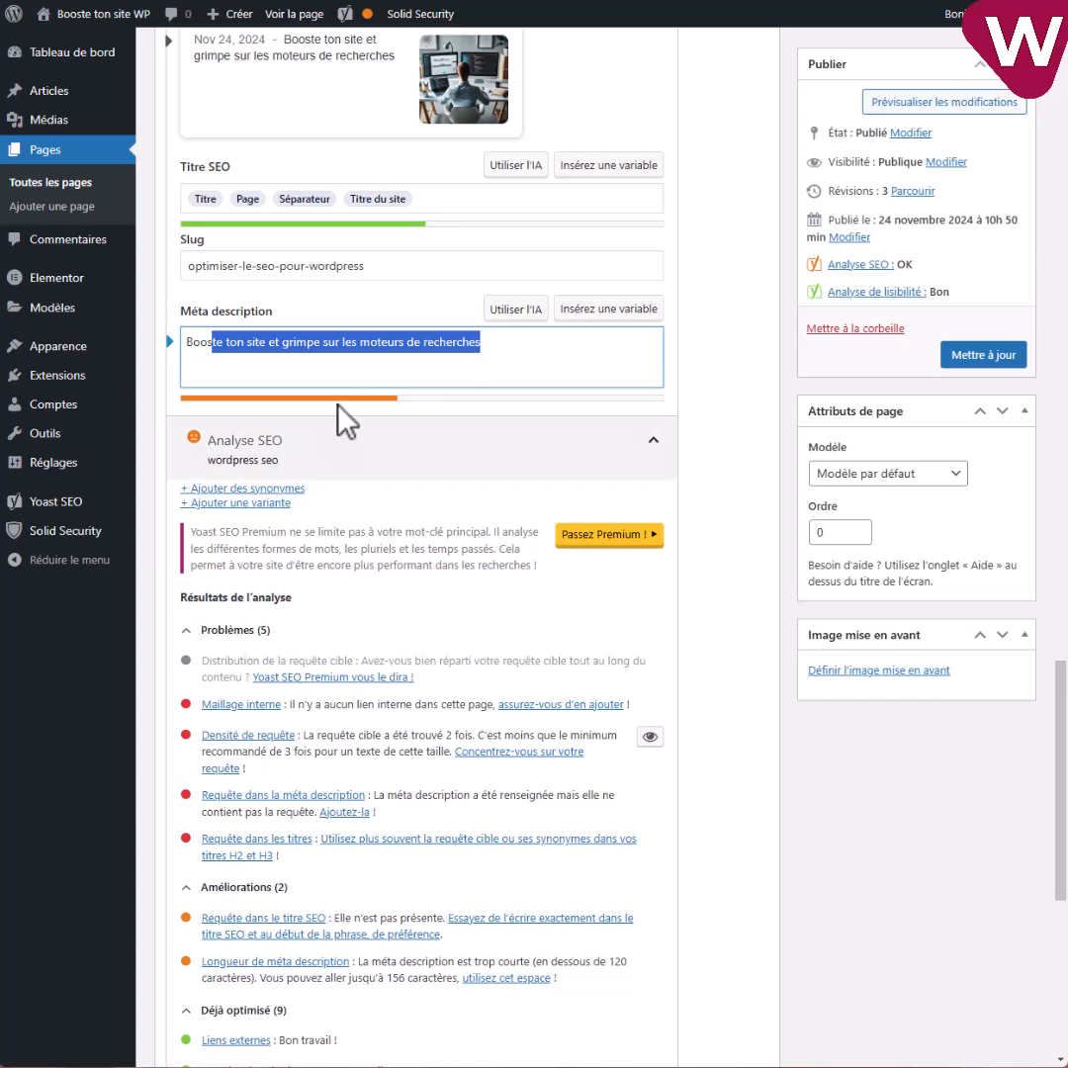
scroll(406, 623, "down", 3)
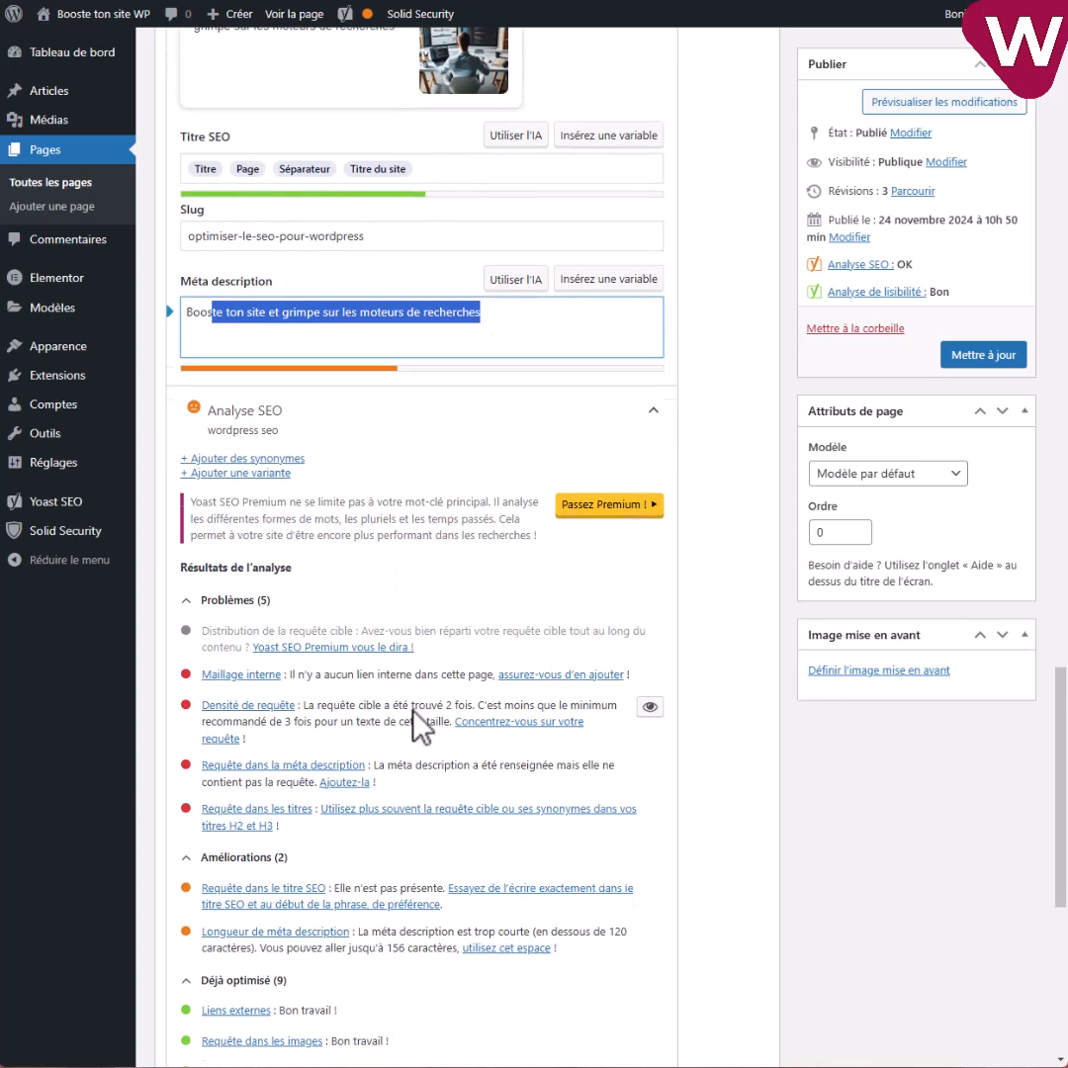
scroll(384, 286, "up", 2)
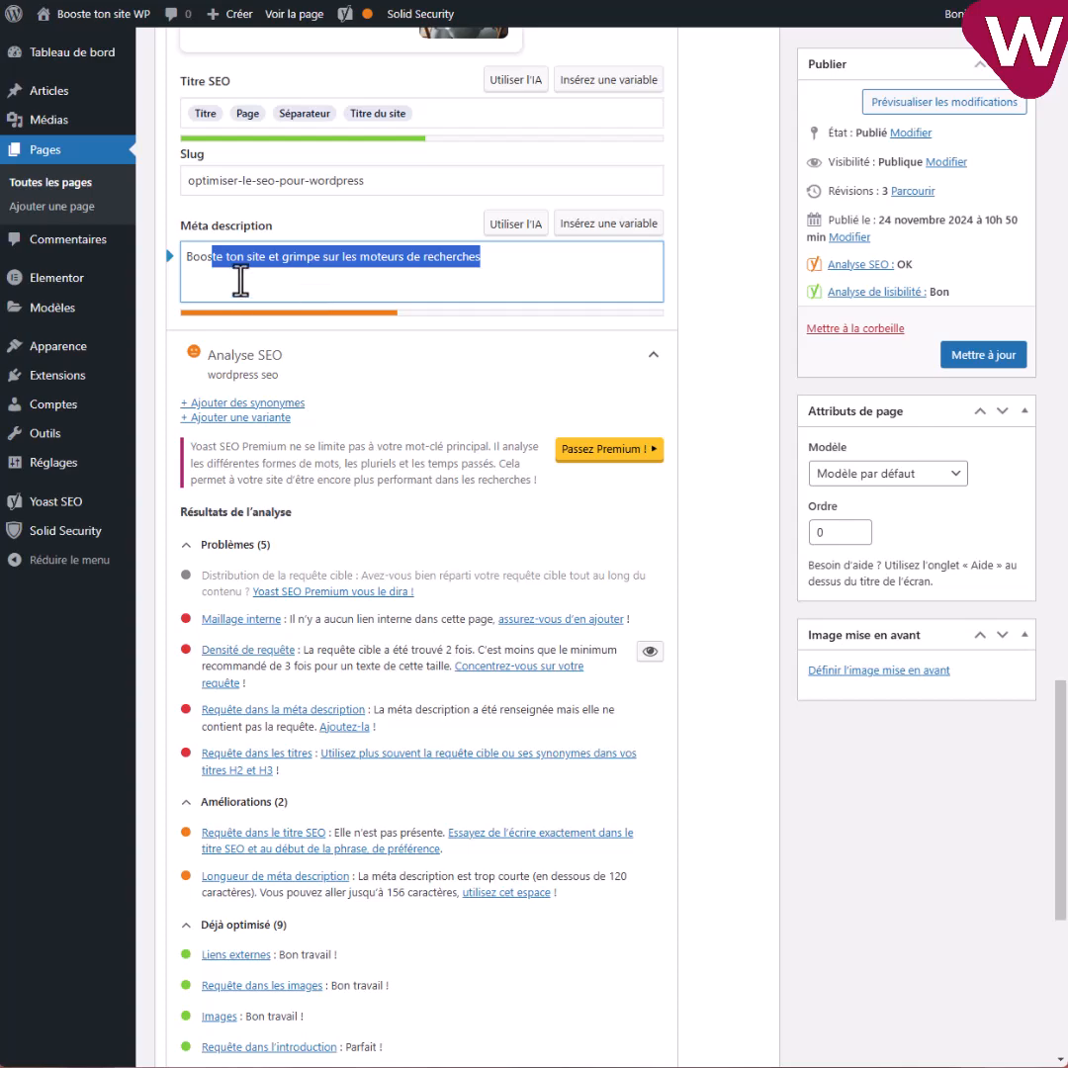
- Examine the page's H2 headings for the keyphrase words "WordPress" and "SEO", as required by the heading check in the SEO analysis
scroll(305, 412, "down", 3)
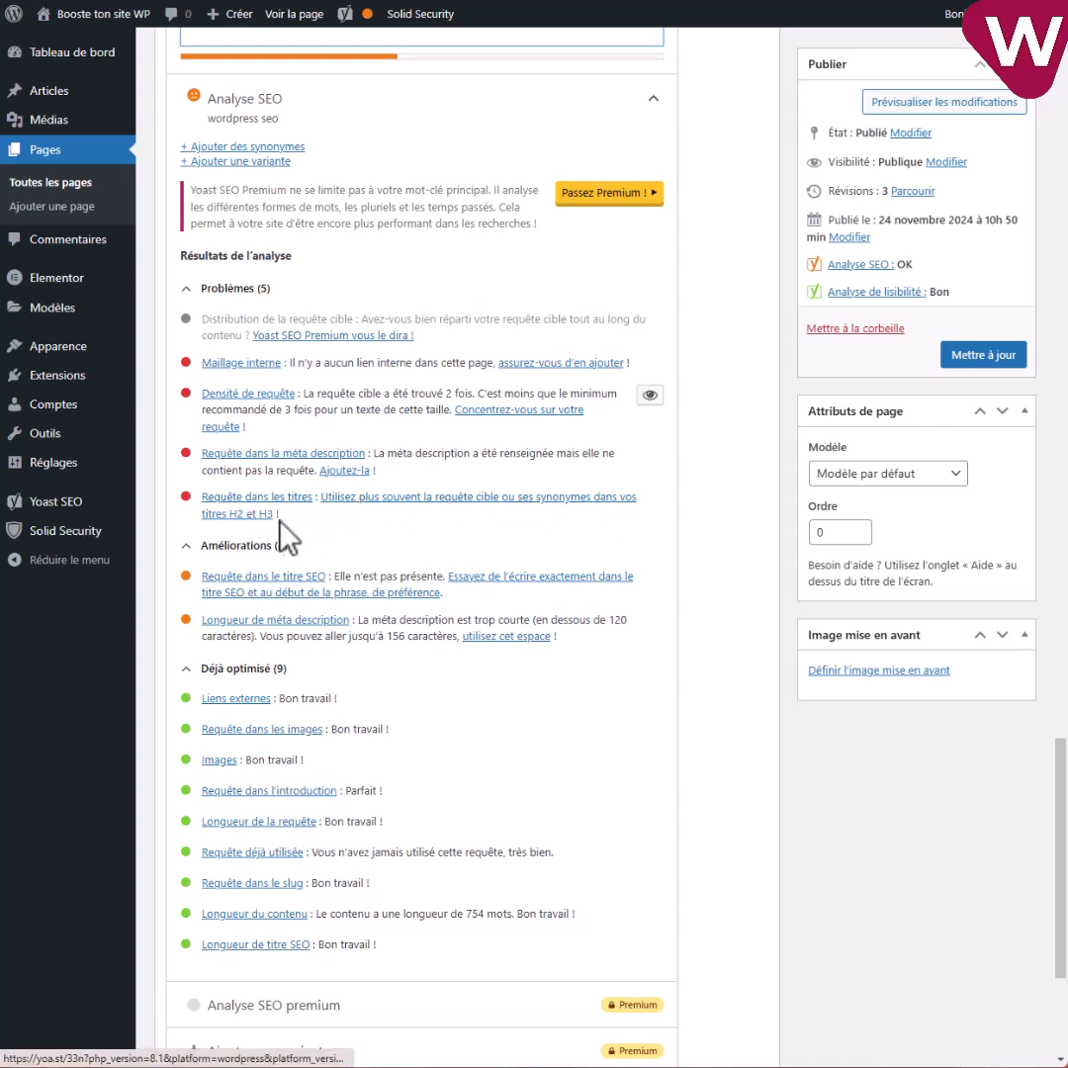
scroll(282, 506, "up", 15)
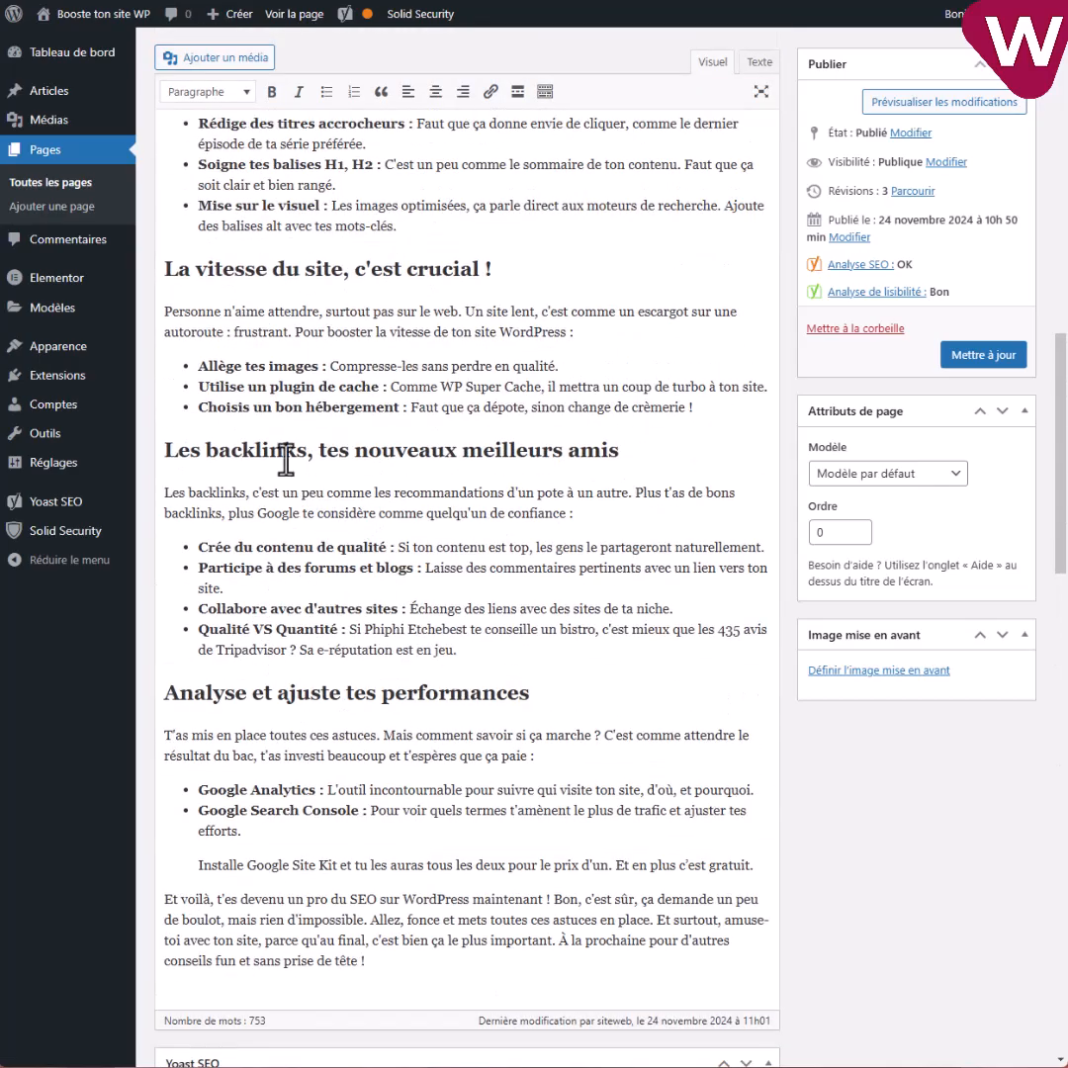
scroll(347, 281, "up", 4)
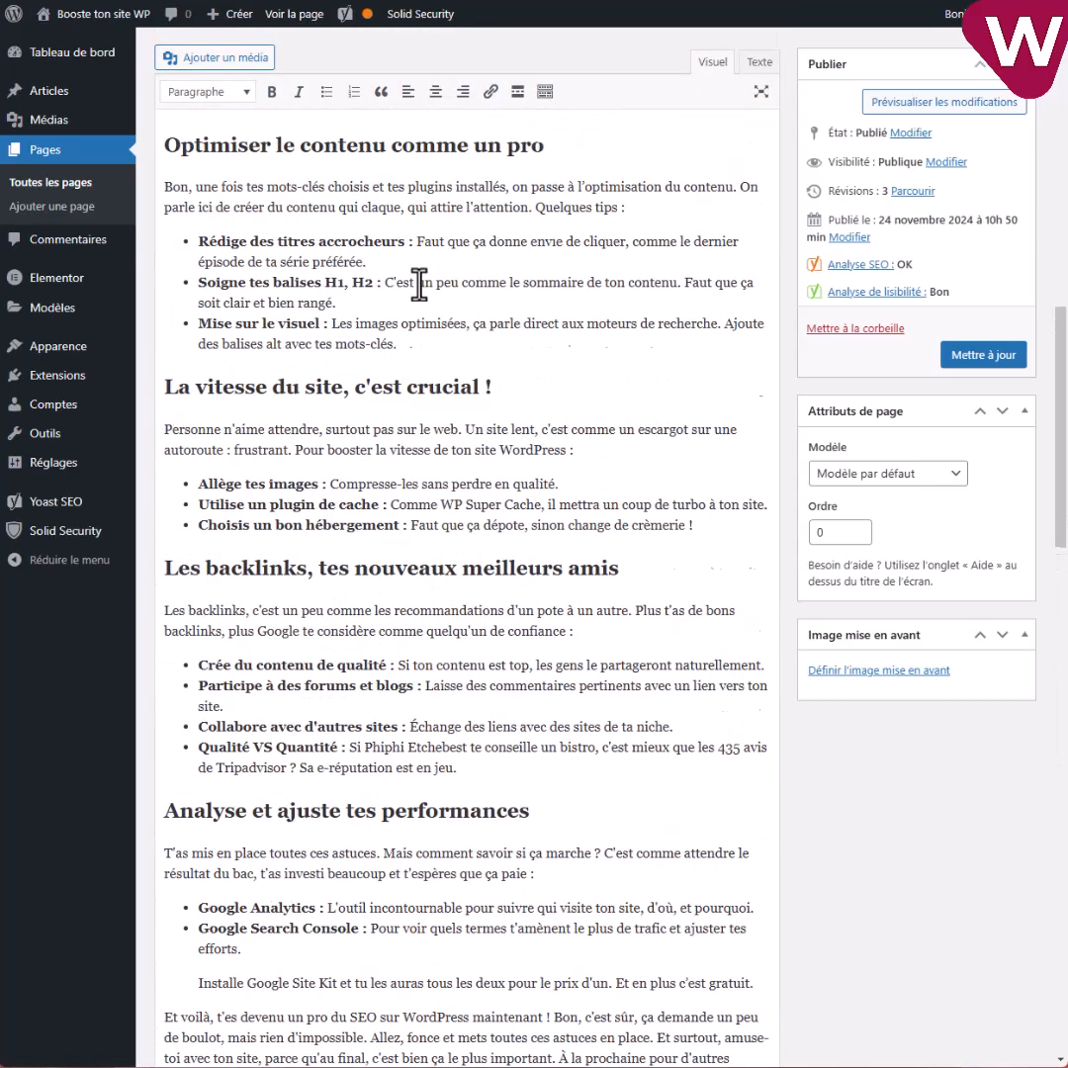
scroll(400, 306, "up", 2)
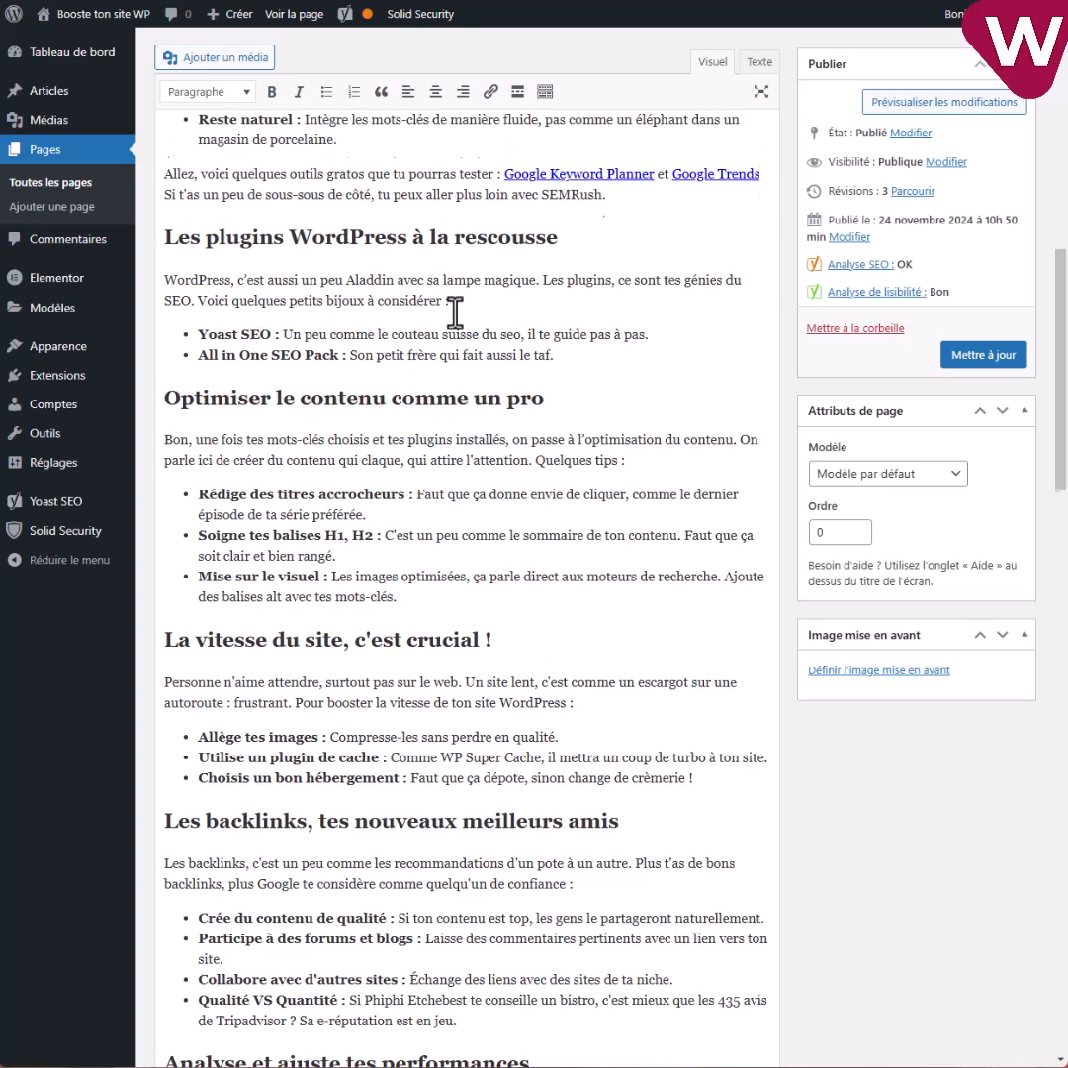
double_click(326, 382)
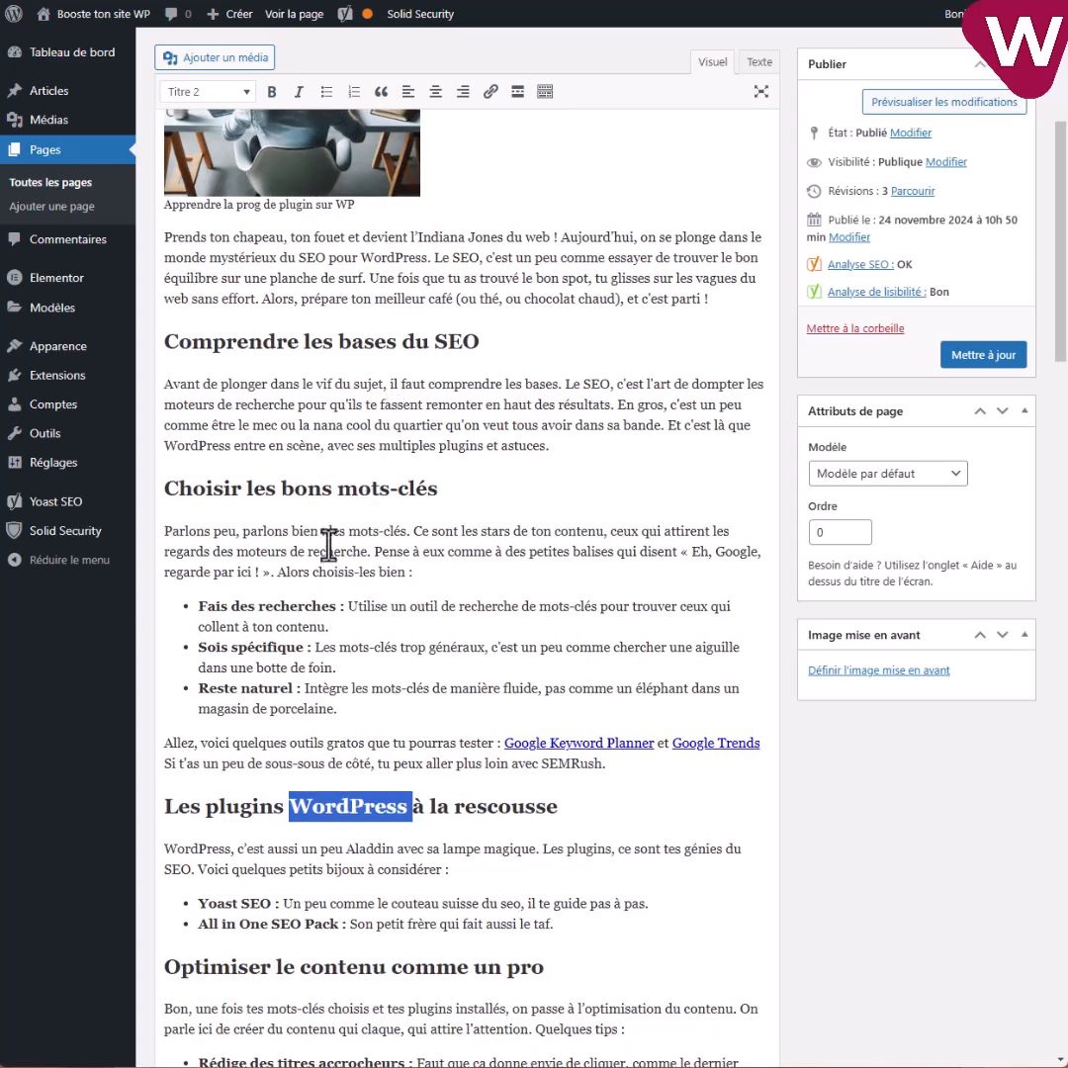
double_click(448, 343)
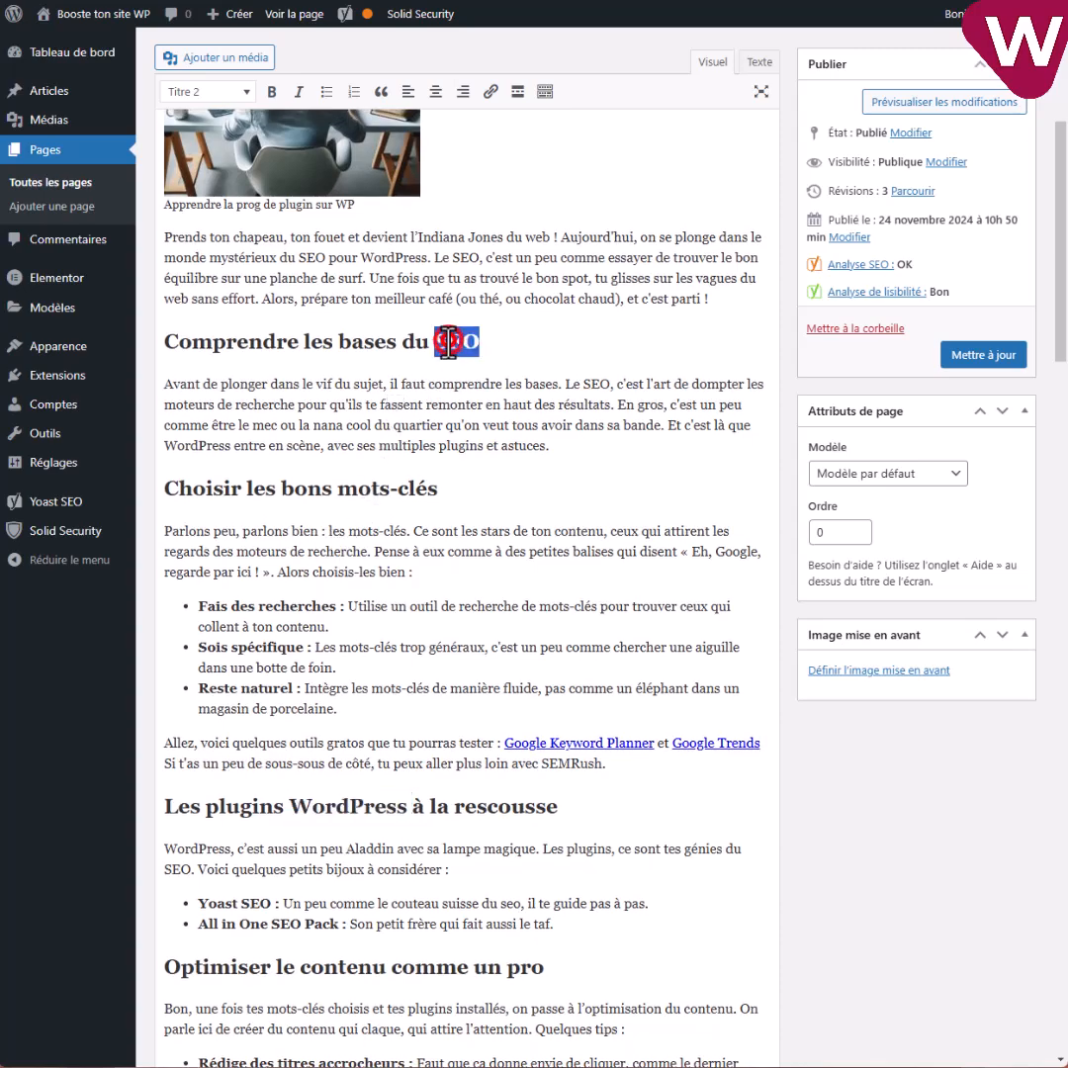
scroll(396, 455, "up", 3)
scroll(337, 507, "down", 2)
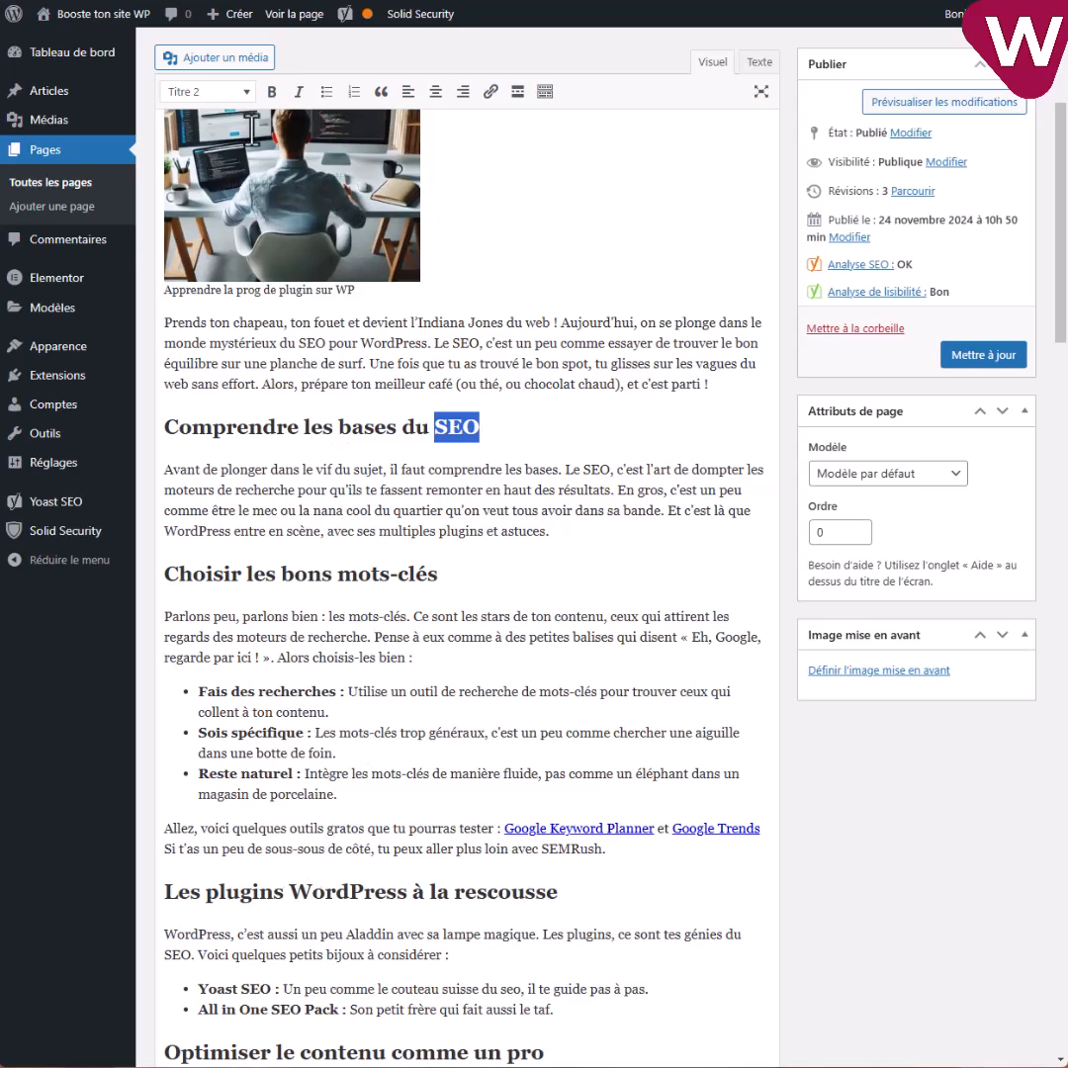
- Examine the suggested improvements in the SEO analysis and compare the SEO title requirement with the search preview and page title
scroll(346, 514, "down", 15)
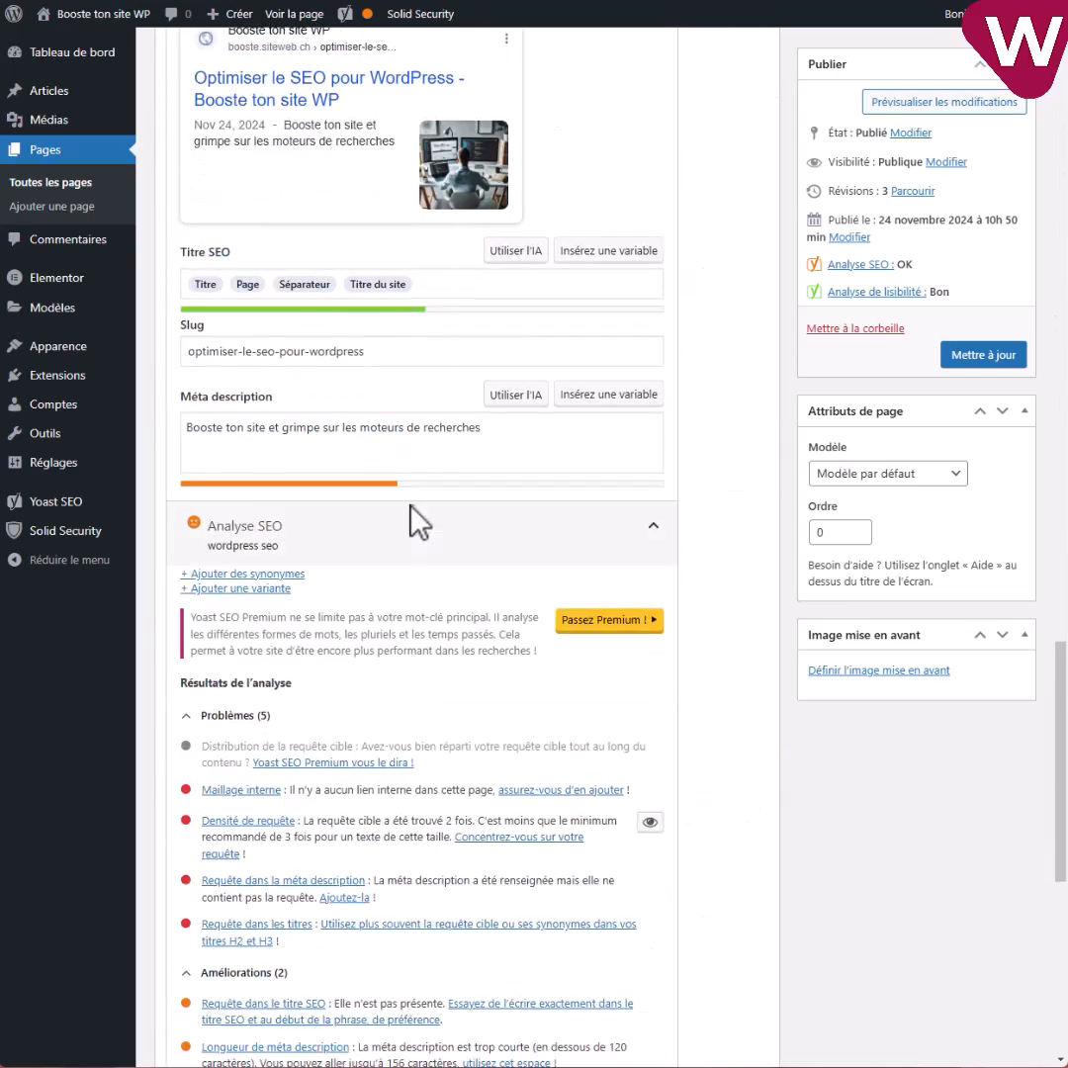
scroll(415, 522, "down", 6)
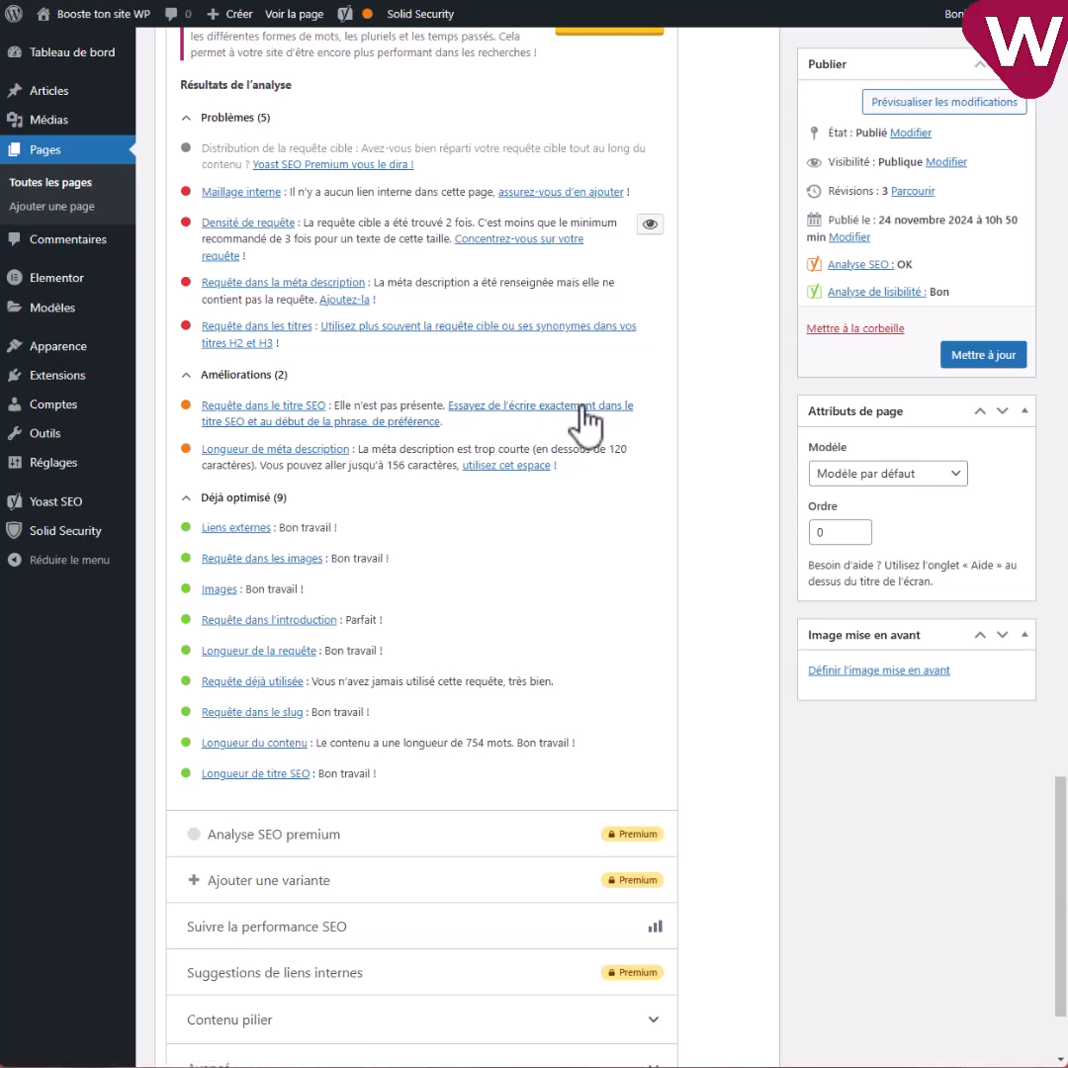
scroll(353, 395, "up", 4)
scroll(353, 396, "up", 12)
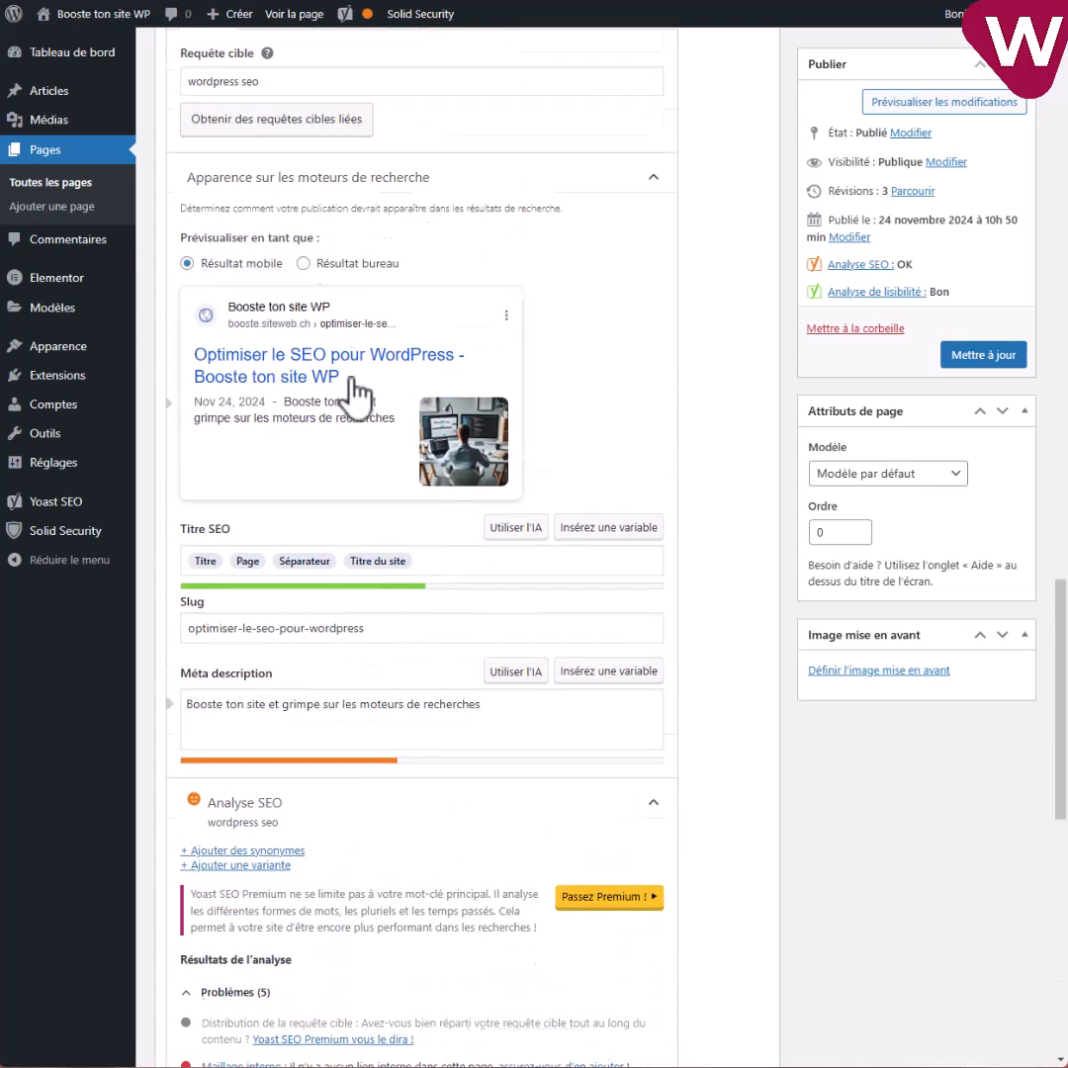
scroll(423, 345, "up", 12)
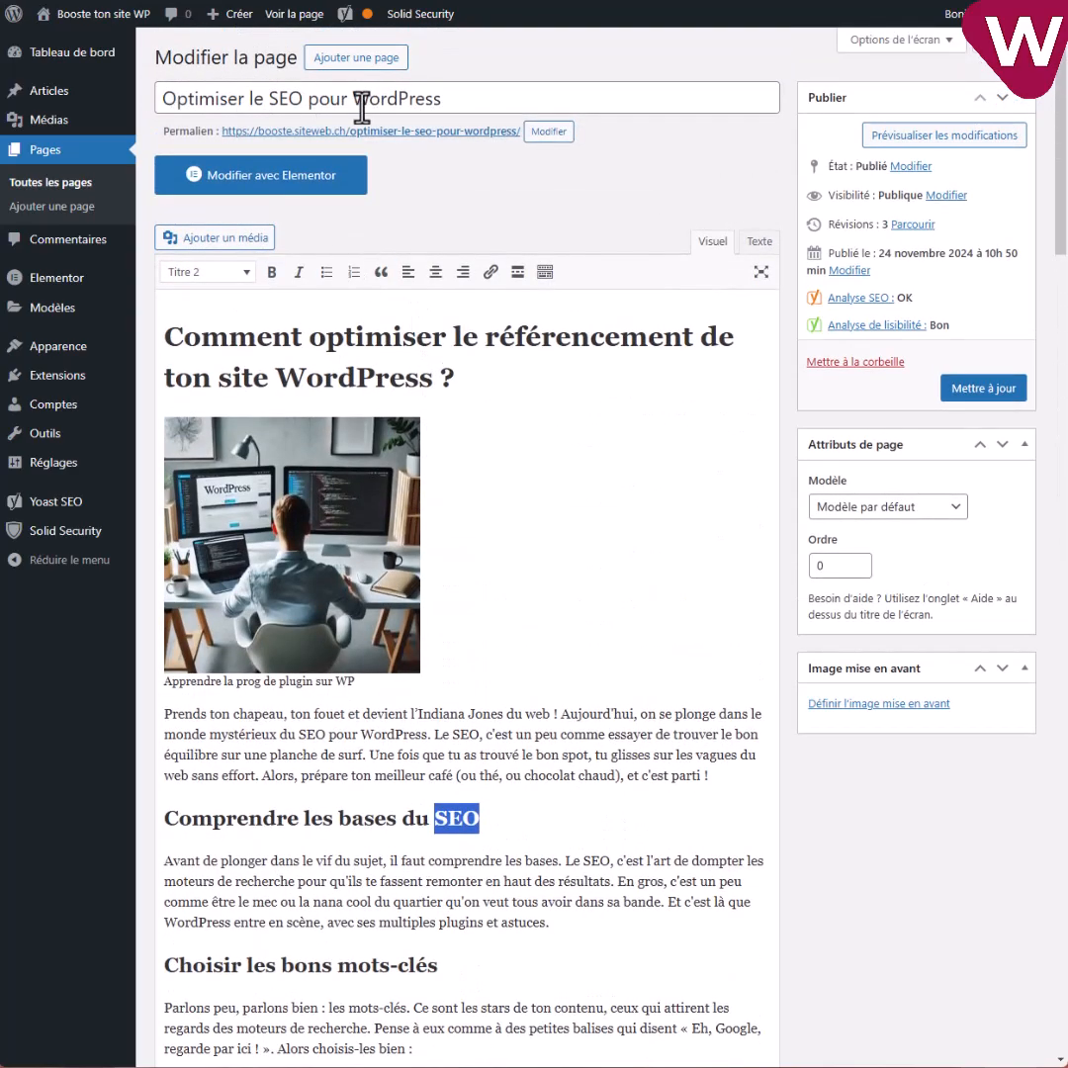
scroll(411, 306, "down", 9)
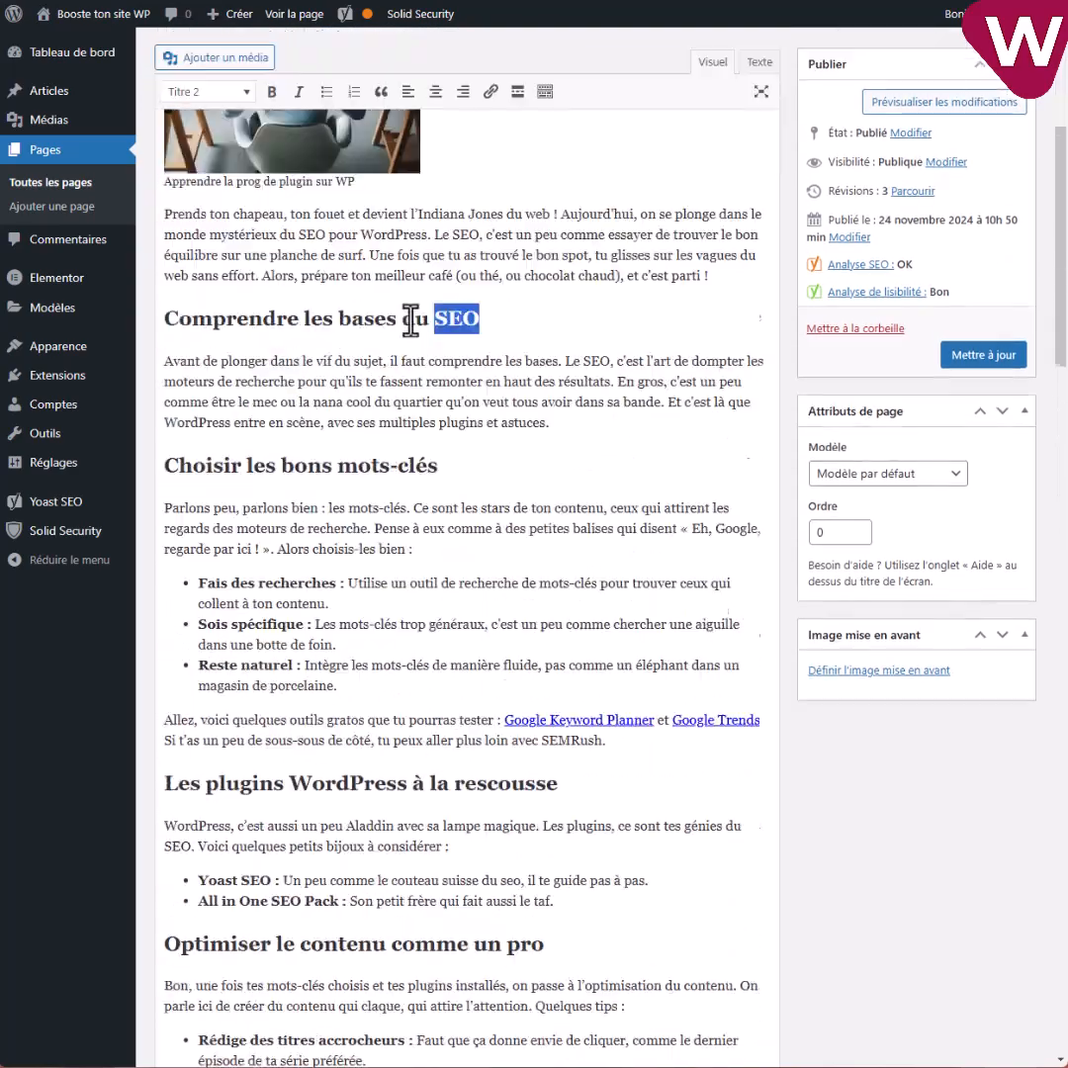
scroll(422, 392, "down", 20)
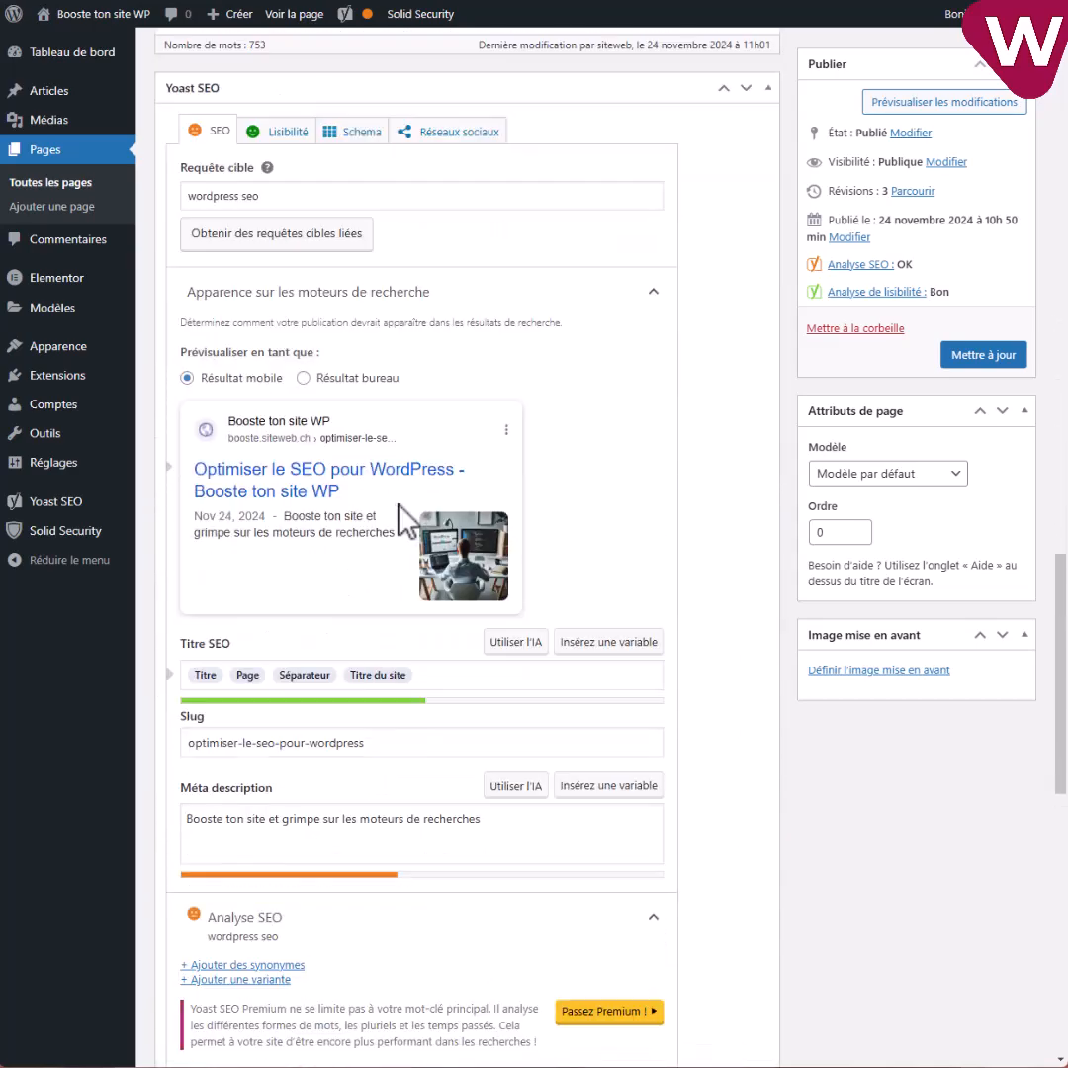
scroll(400, 522, "down", 6)
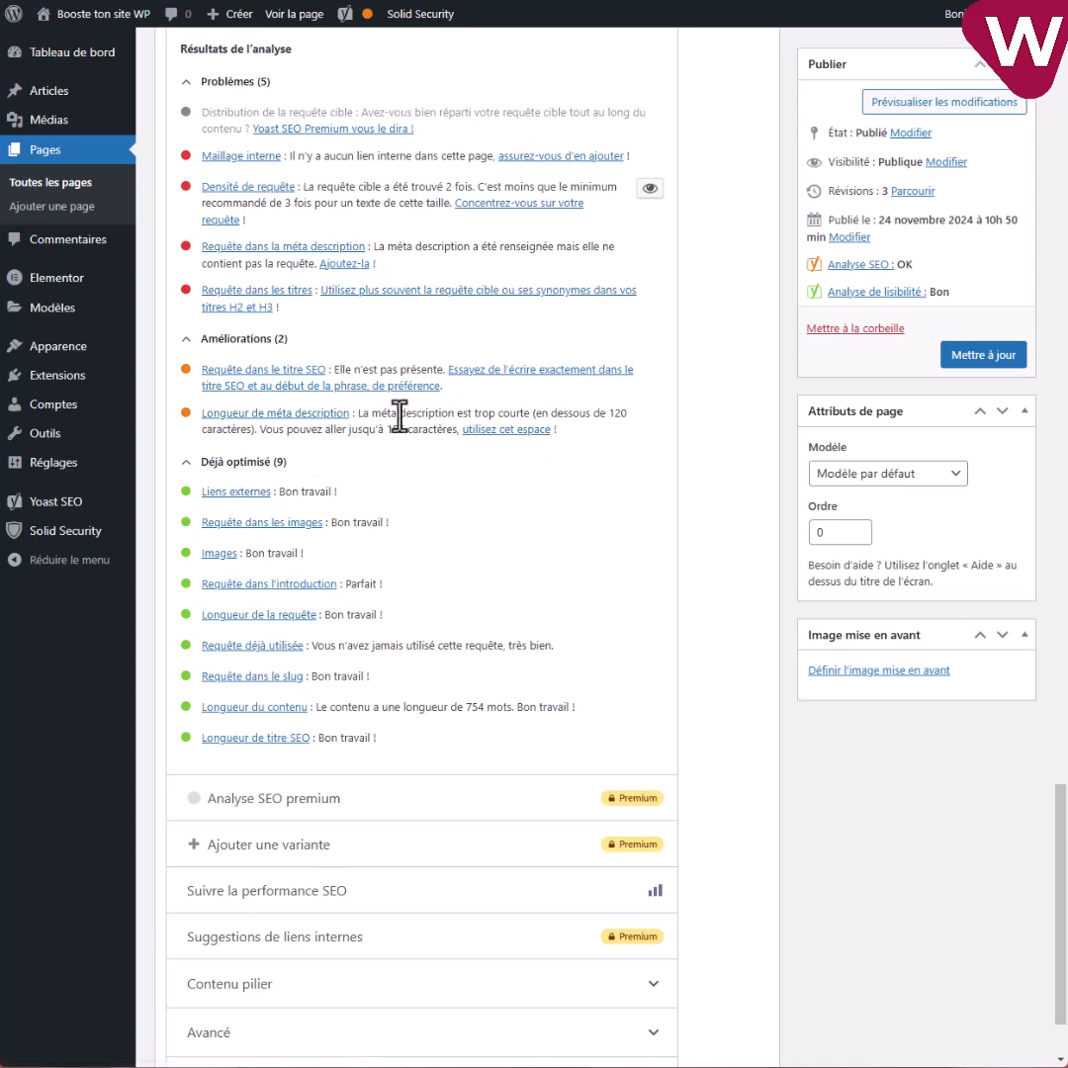
- Check the meta description against its length bar, open its AI writing option, and close the premium offer
scroll(429, 446, "up", 7)
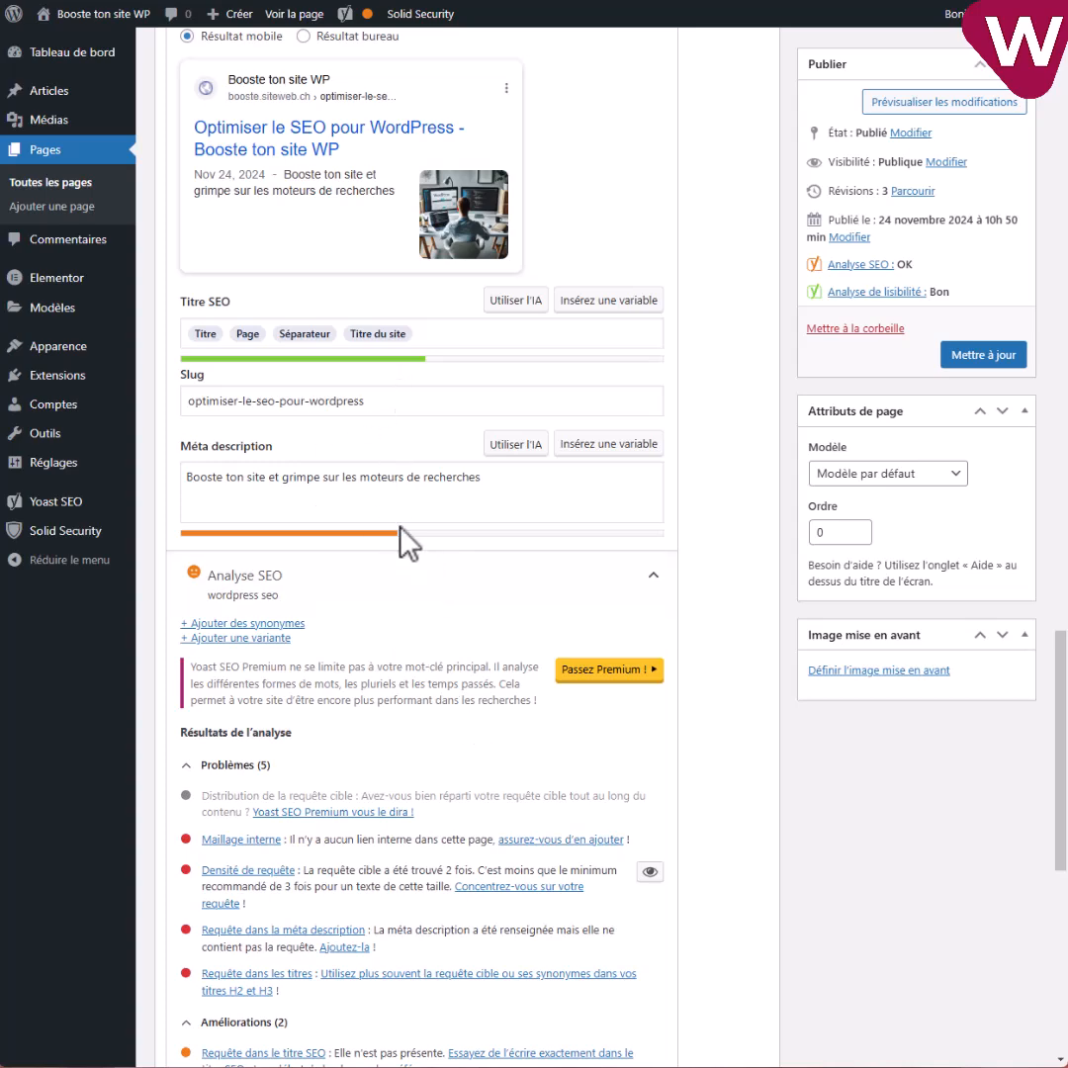
scroll(385, 494, "up", 1)
left_click(462, 576)
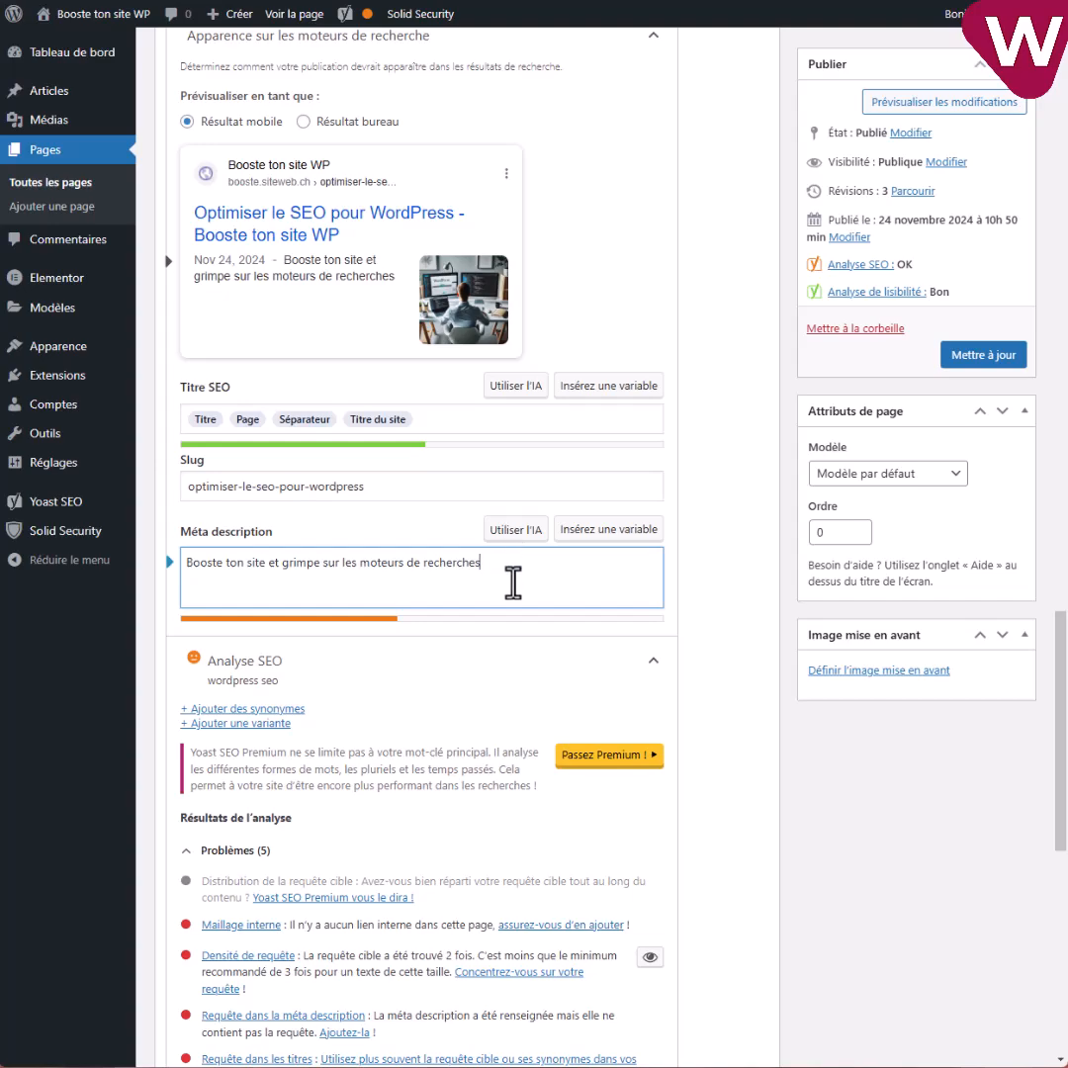
left_click(515, 554)
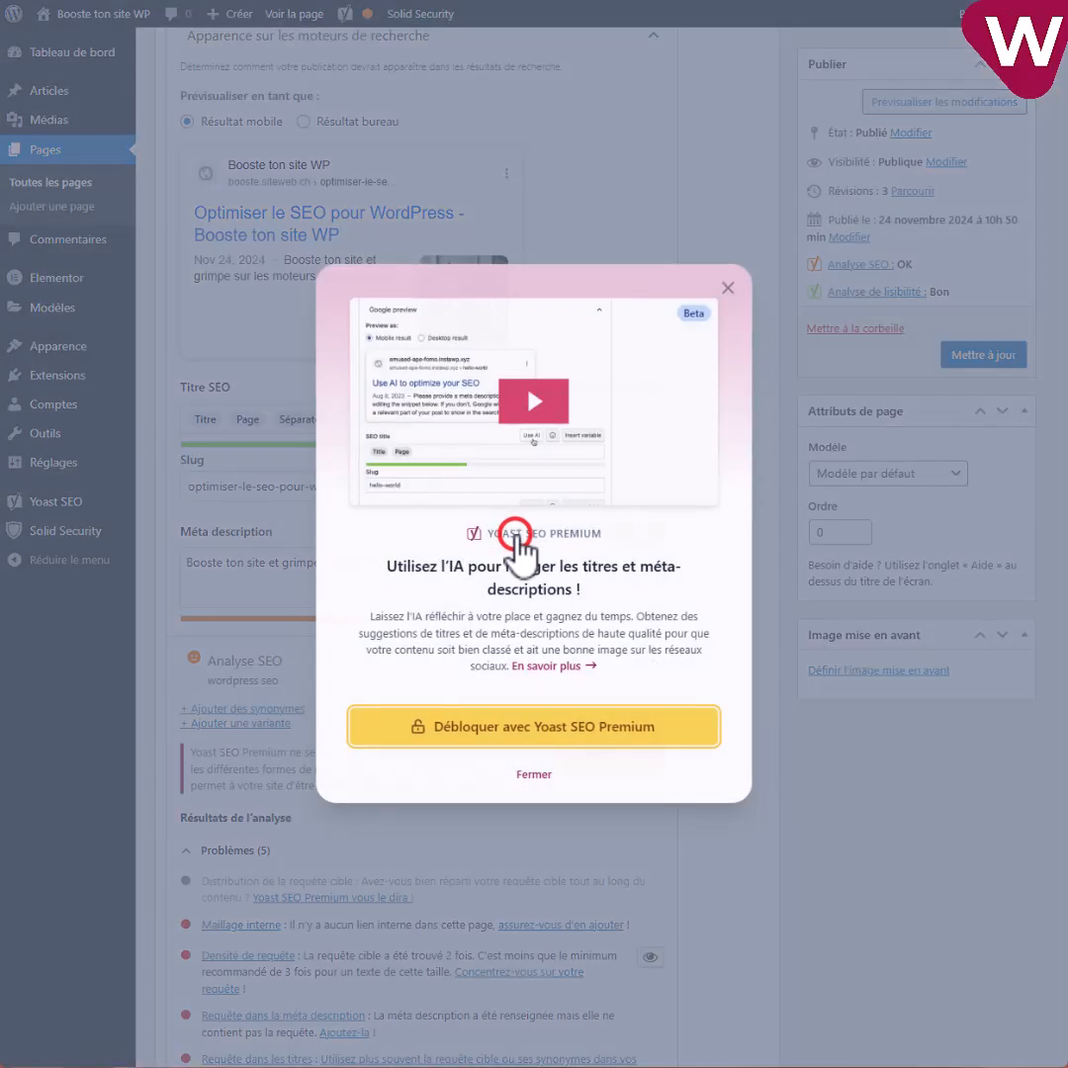
left_click(730, 287)
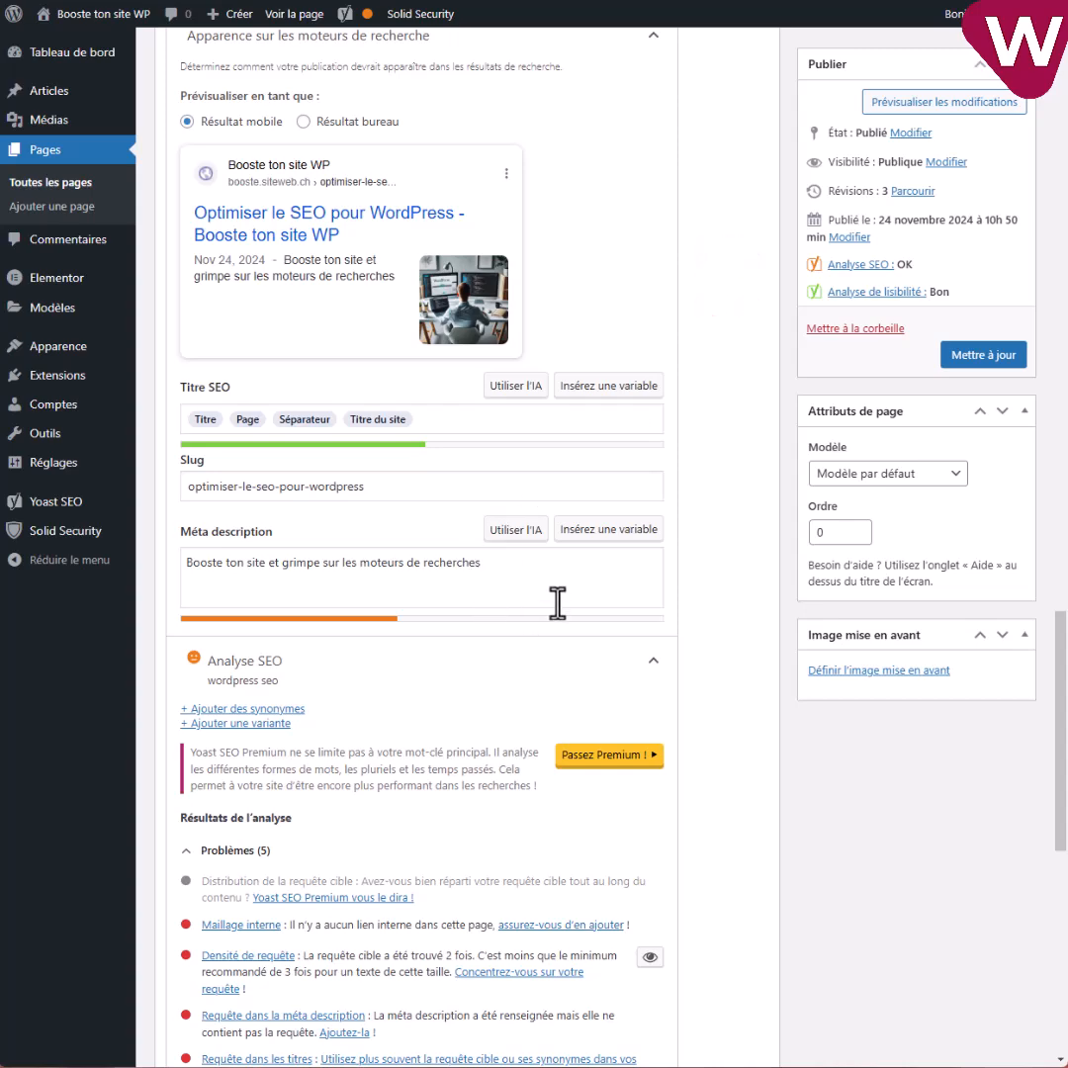
- Update the page, then expand its SEO analysis again and review the results
scroll(505, 608, "down", 9)
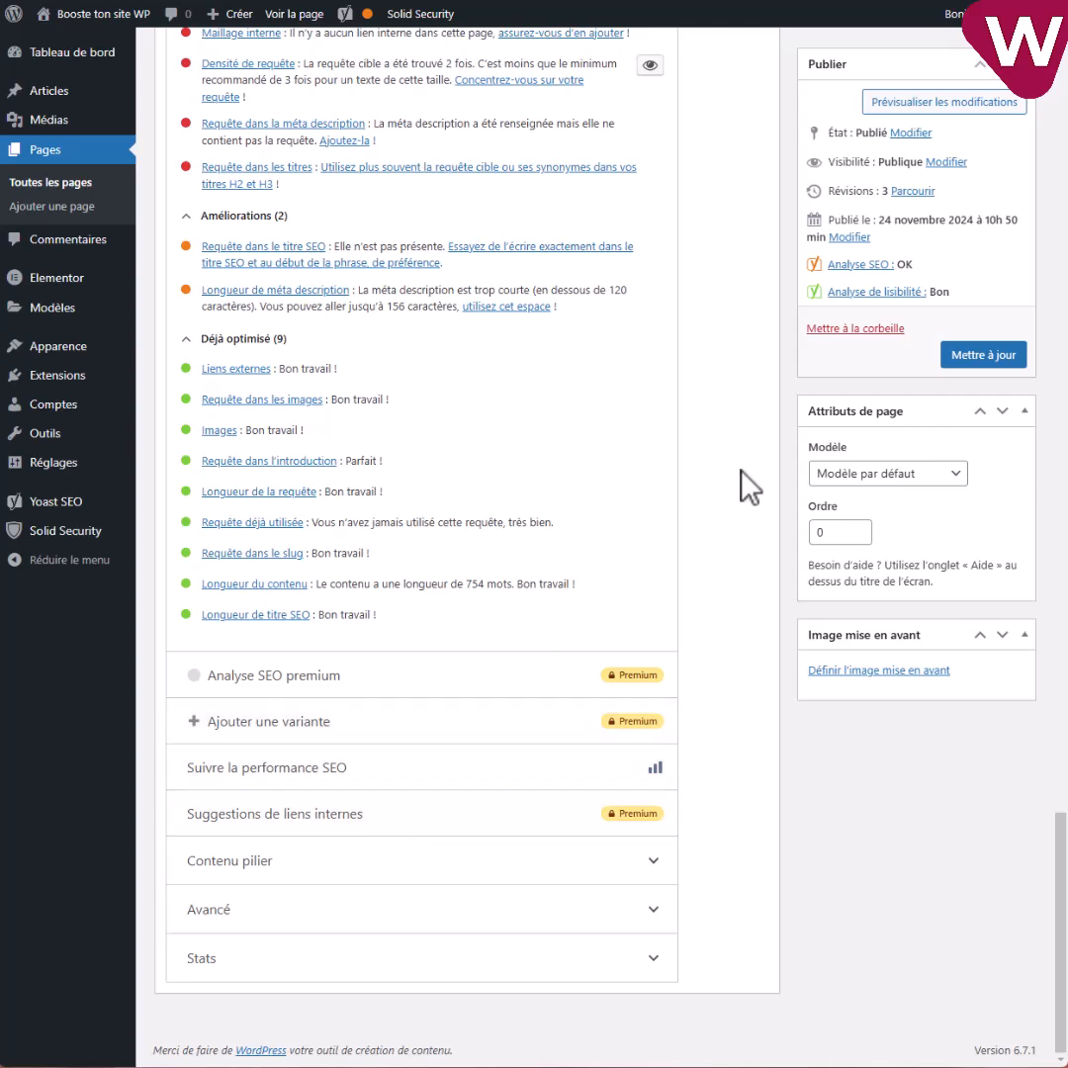
left_click(995, 354)
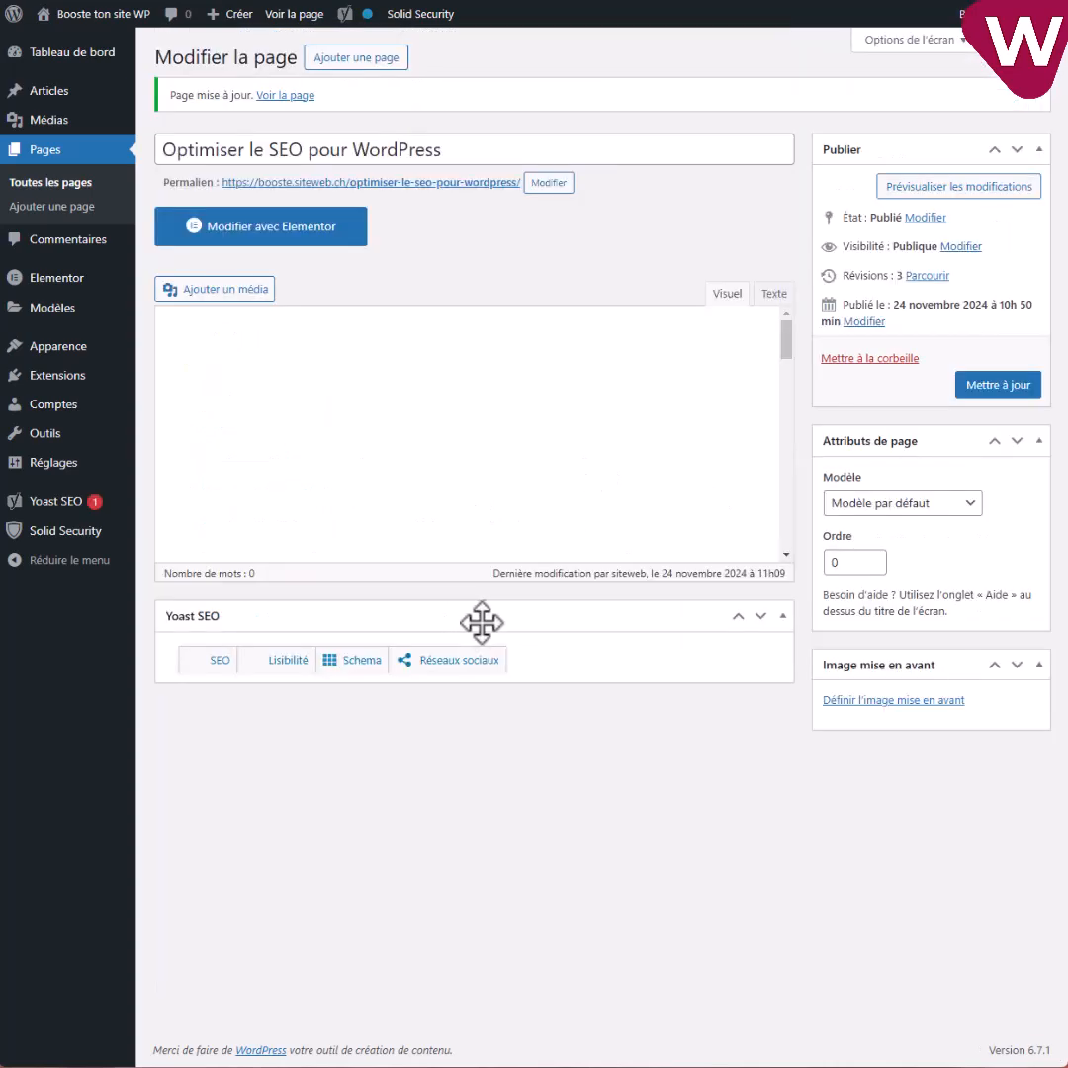
scroll(512, 684, "down", 6)
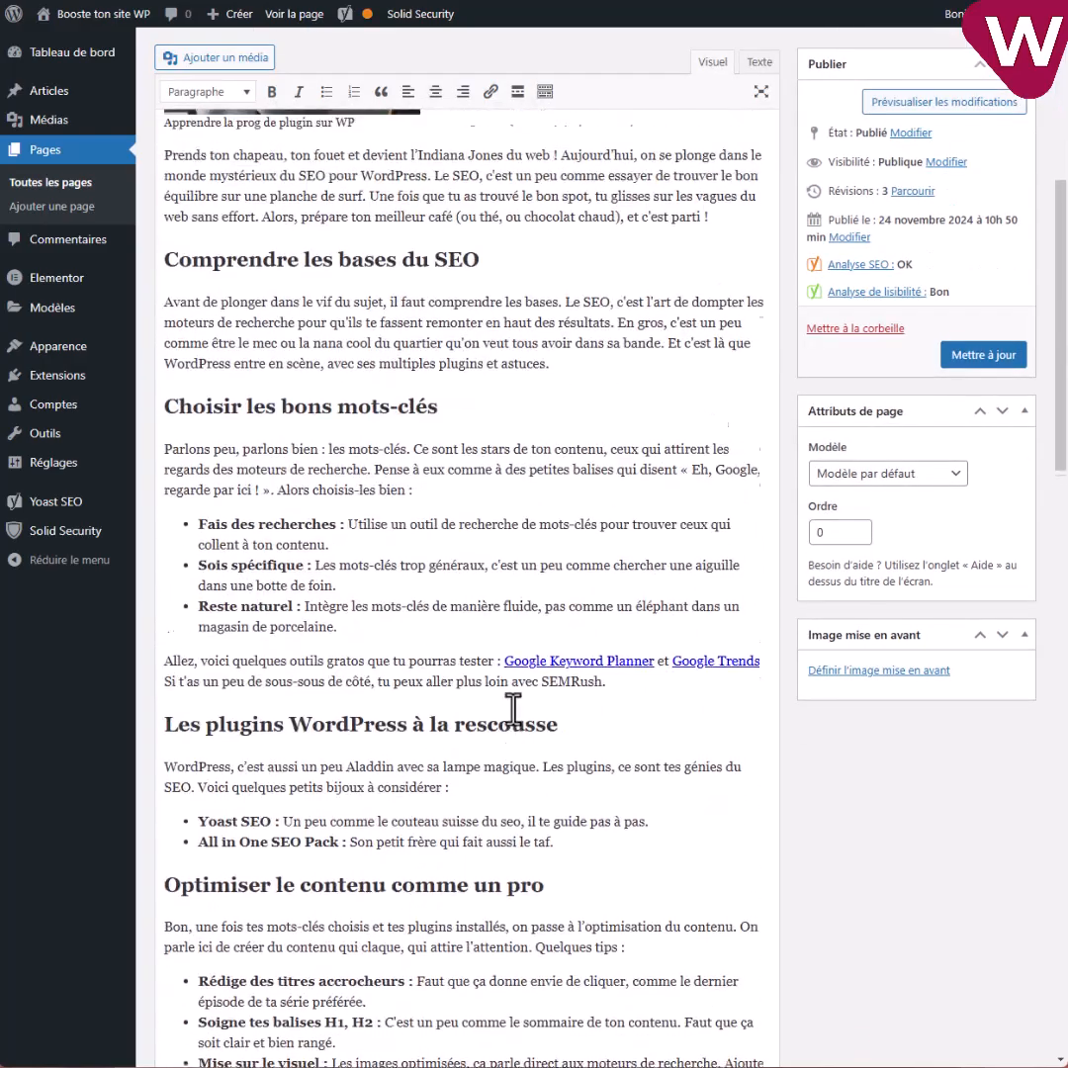
scroll(512, 703, "down", 17)
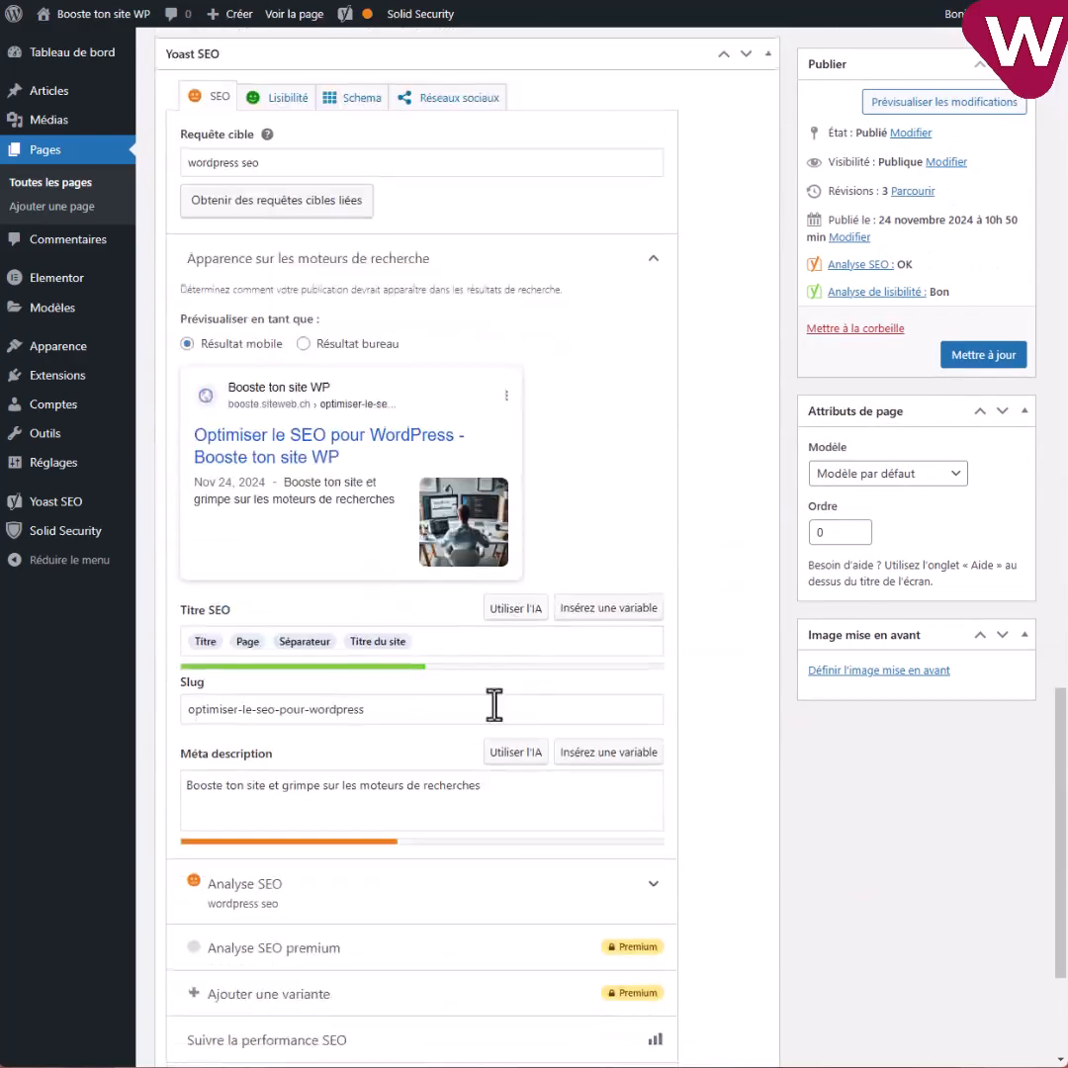
scroll(465, 722, "down", 3)
left_click(353, 630)
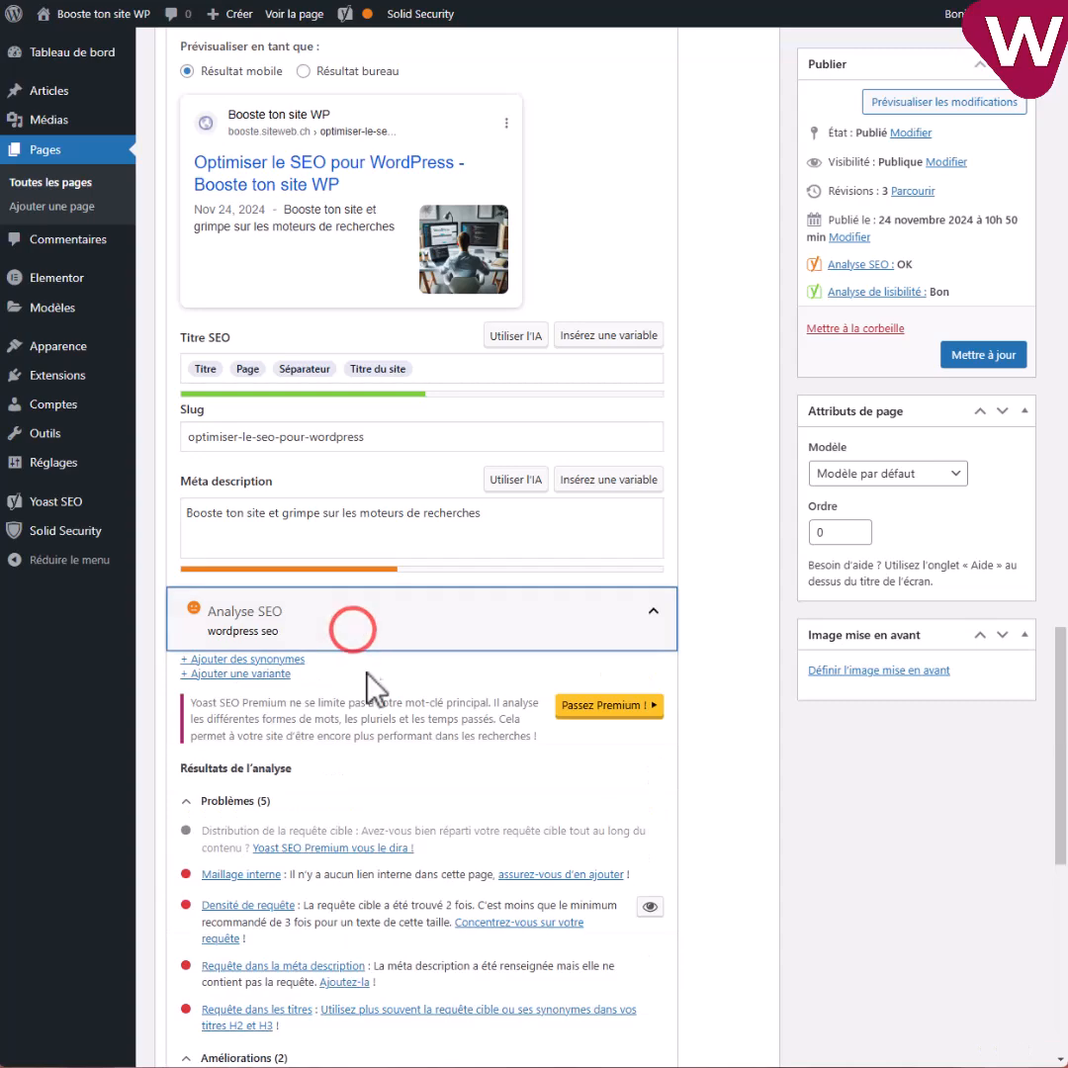
scroll(363, 680, "down", 3)
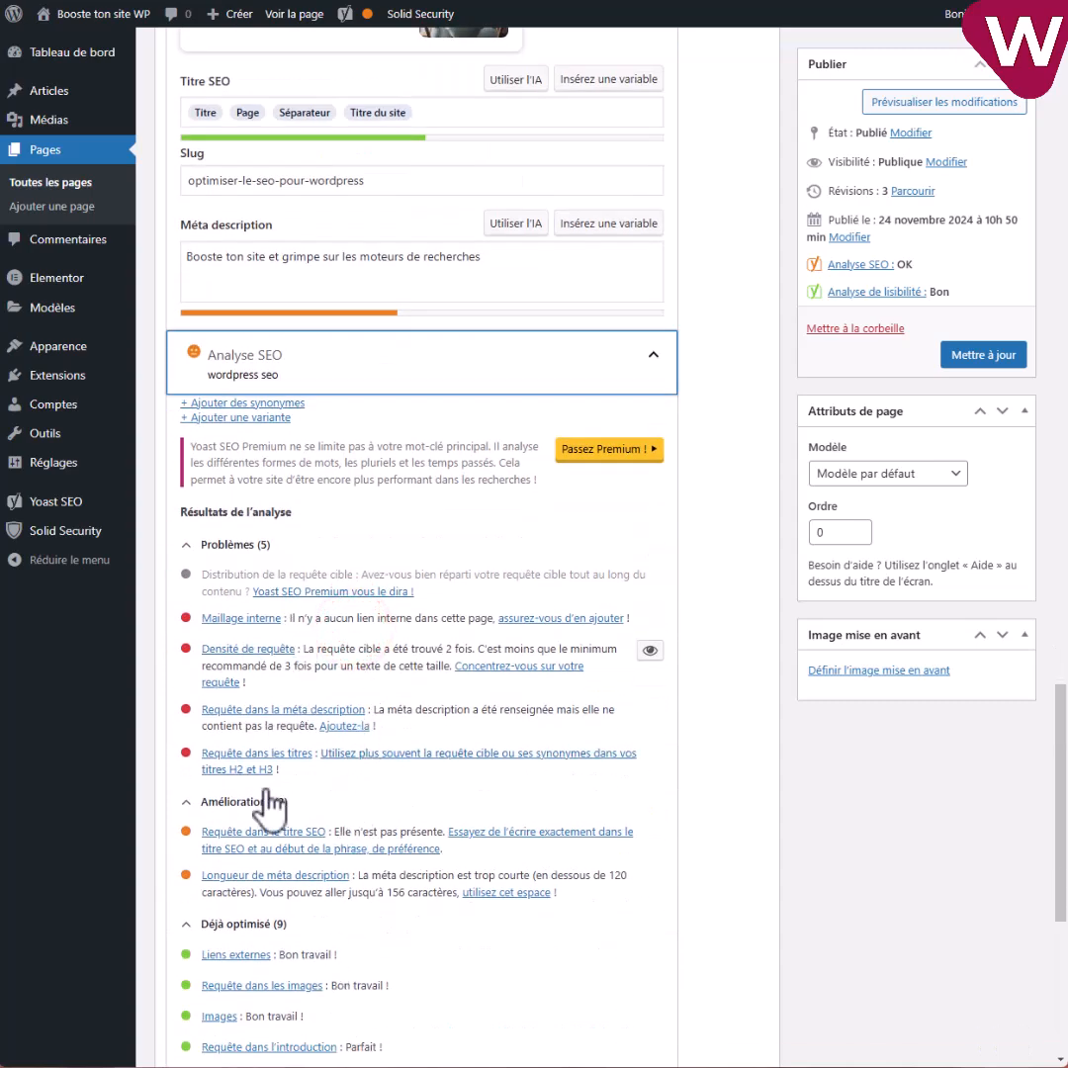
scroll(305, 708, "down", 4)
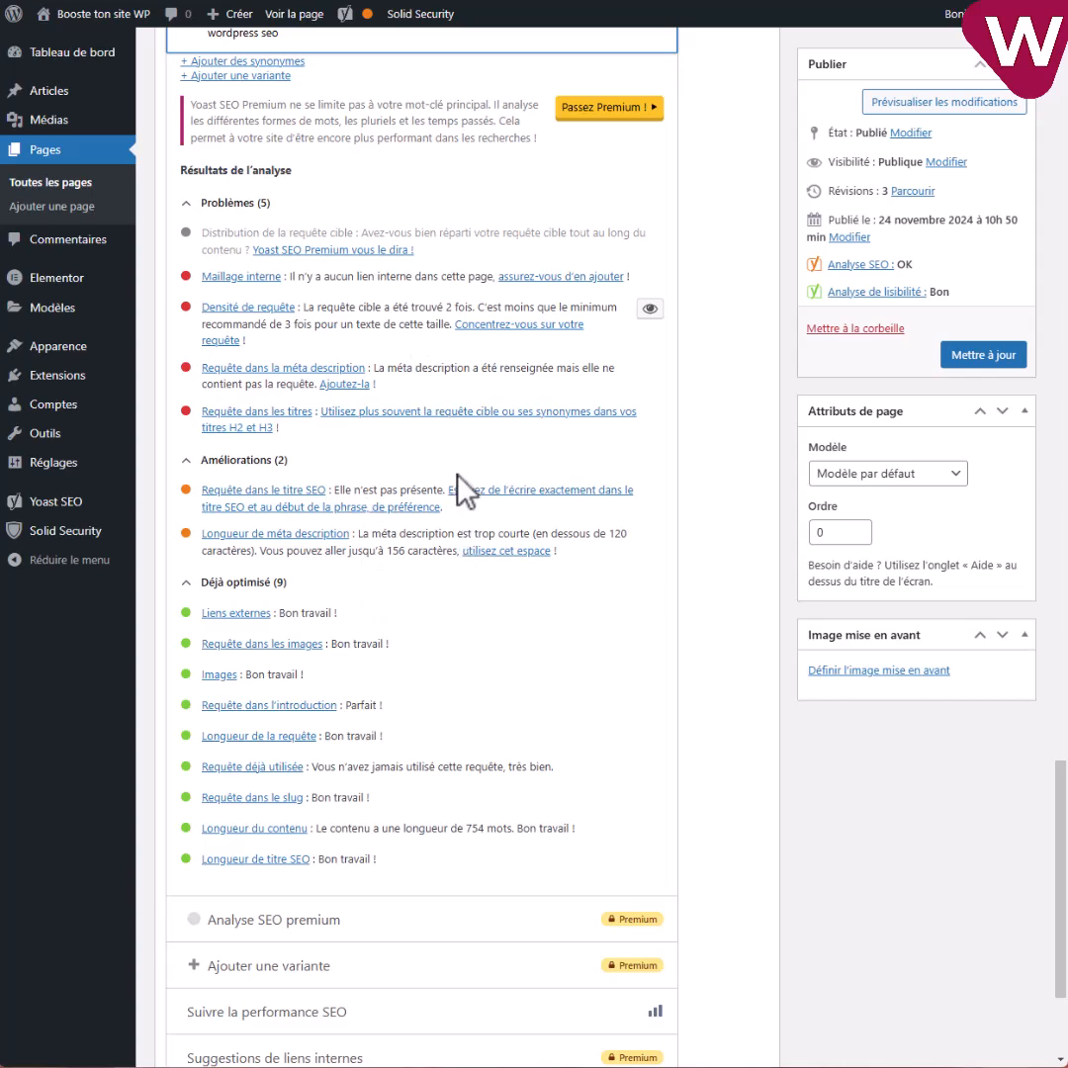
scroll(462, 495, "down", 3)
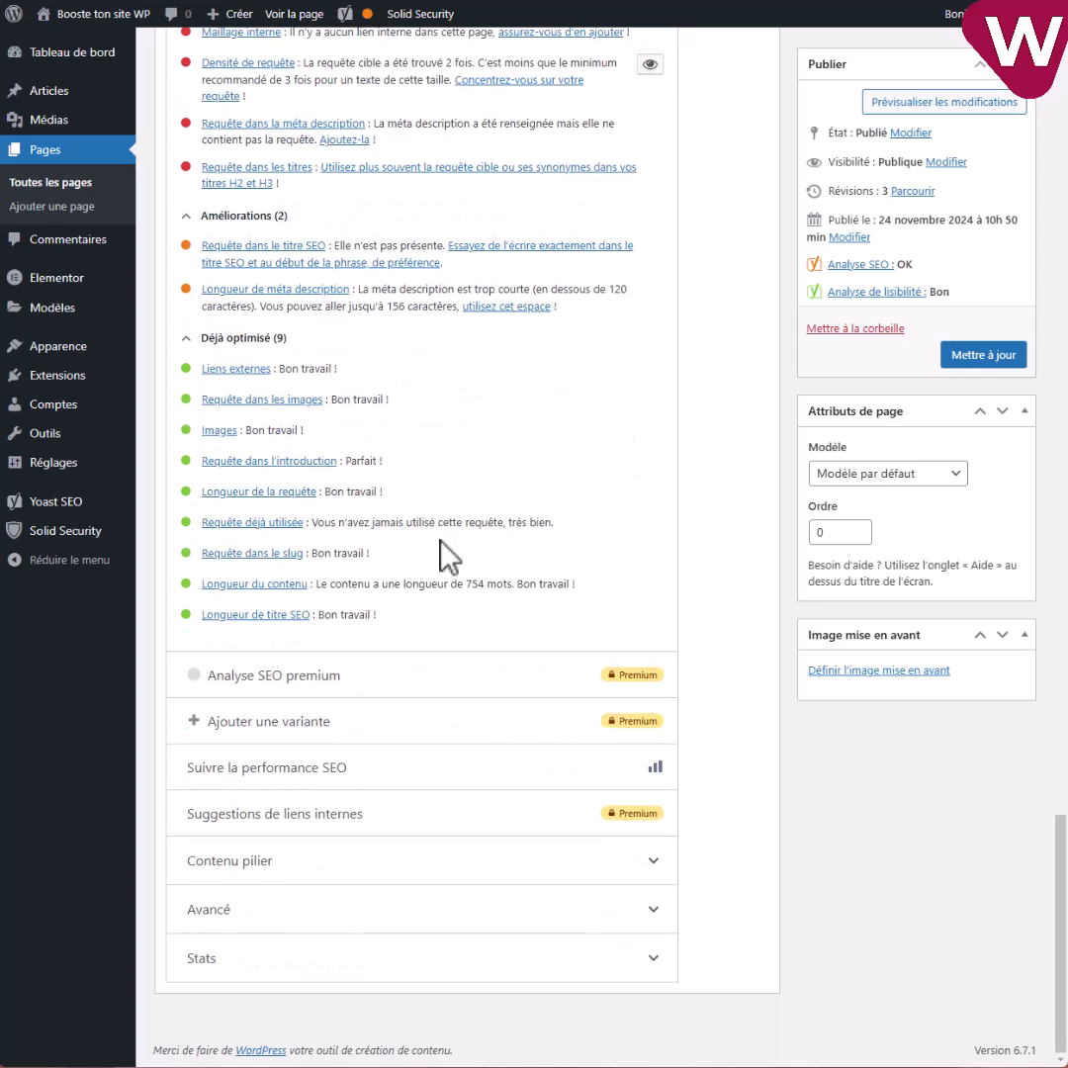
- Open the page's social media appearance settings and examine the preview, image, title and description fields
scroll(464, 574, "up", 12)
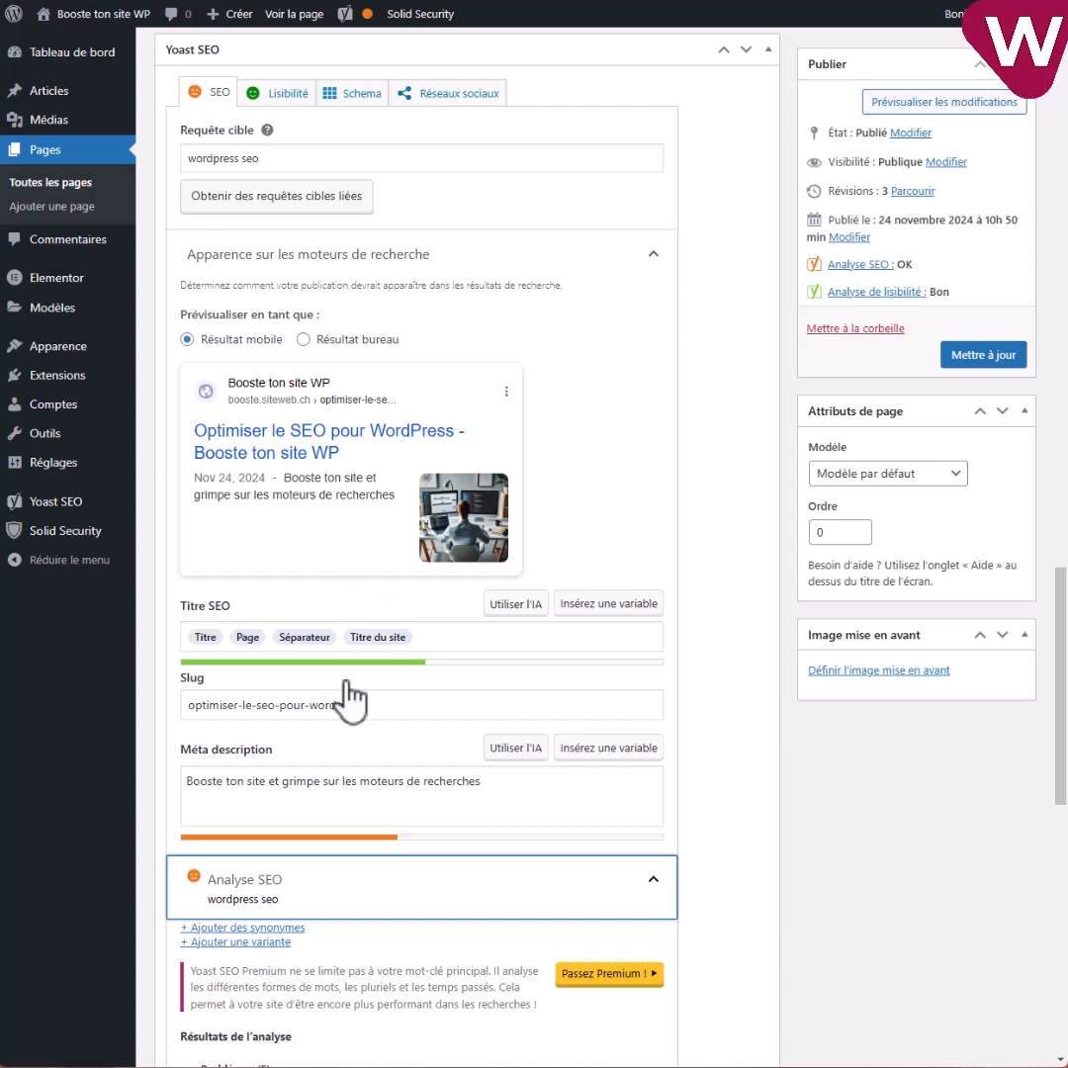
scroll(388, 572, "up", 4)
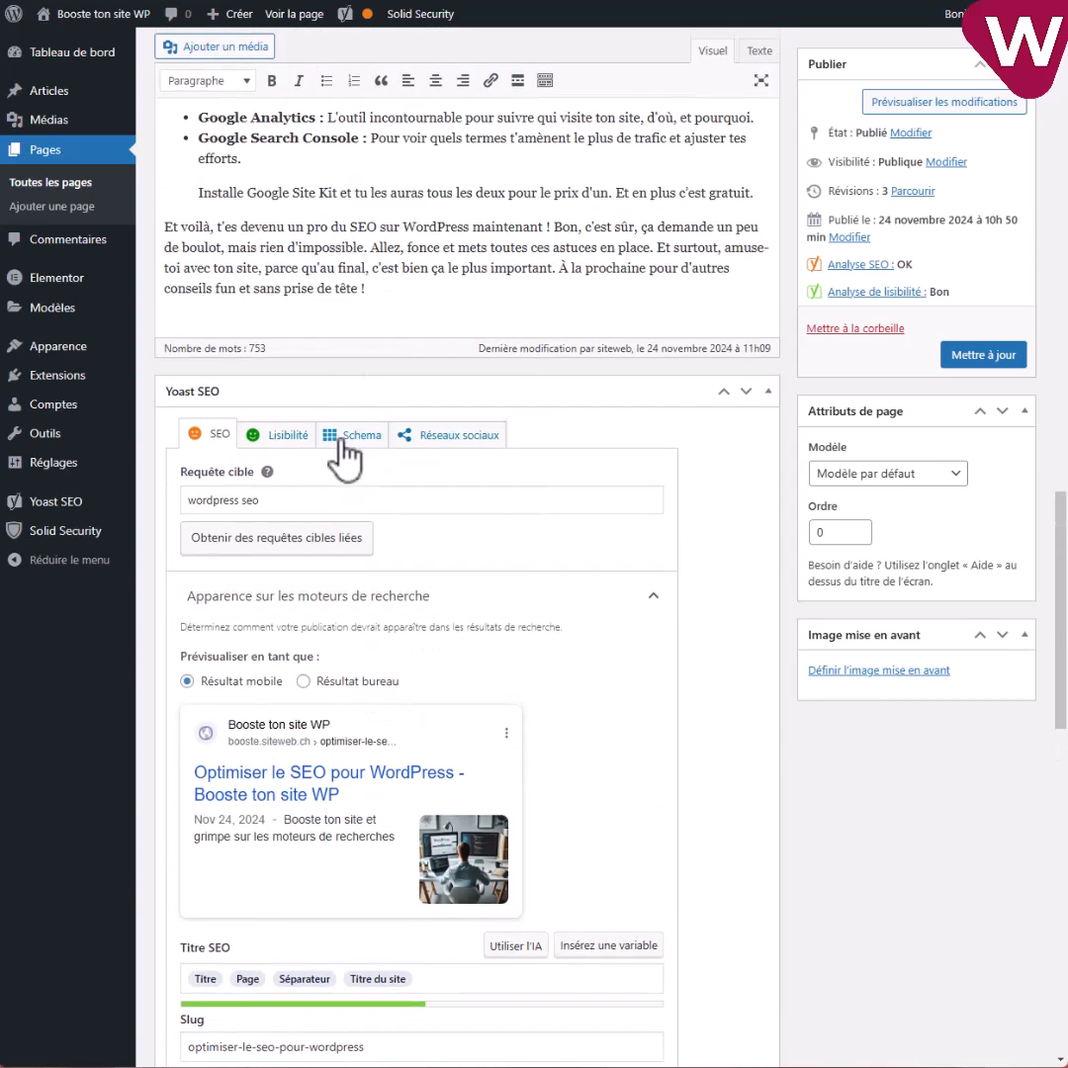
left_click(430, 435)
scroll(366, 544, "down", 3)
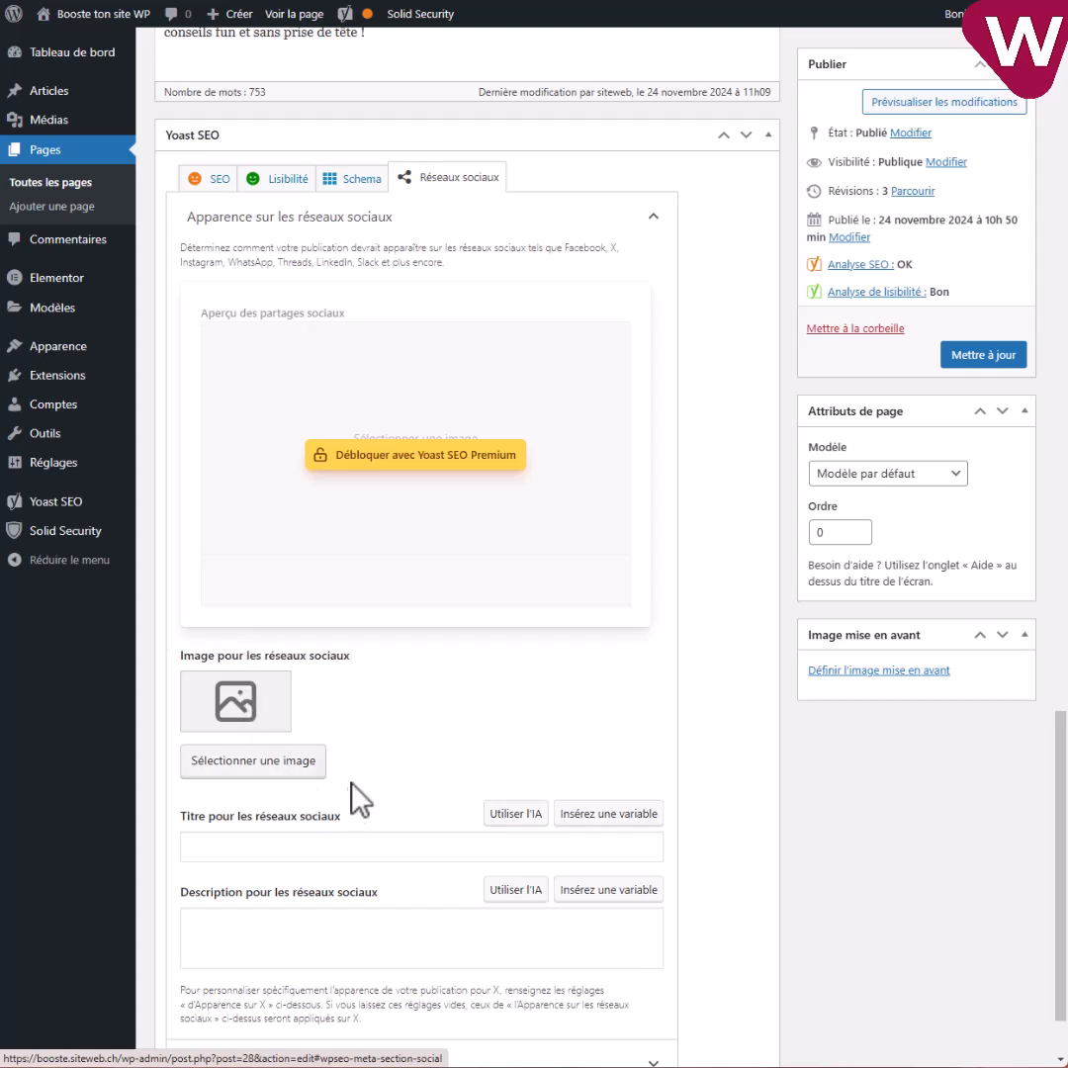
scroll(334, 751, "down", 1)
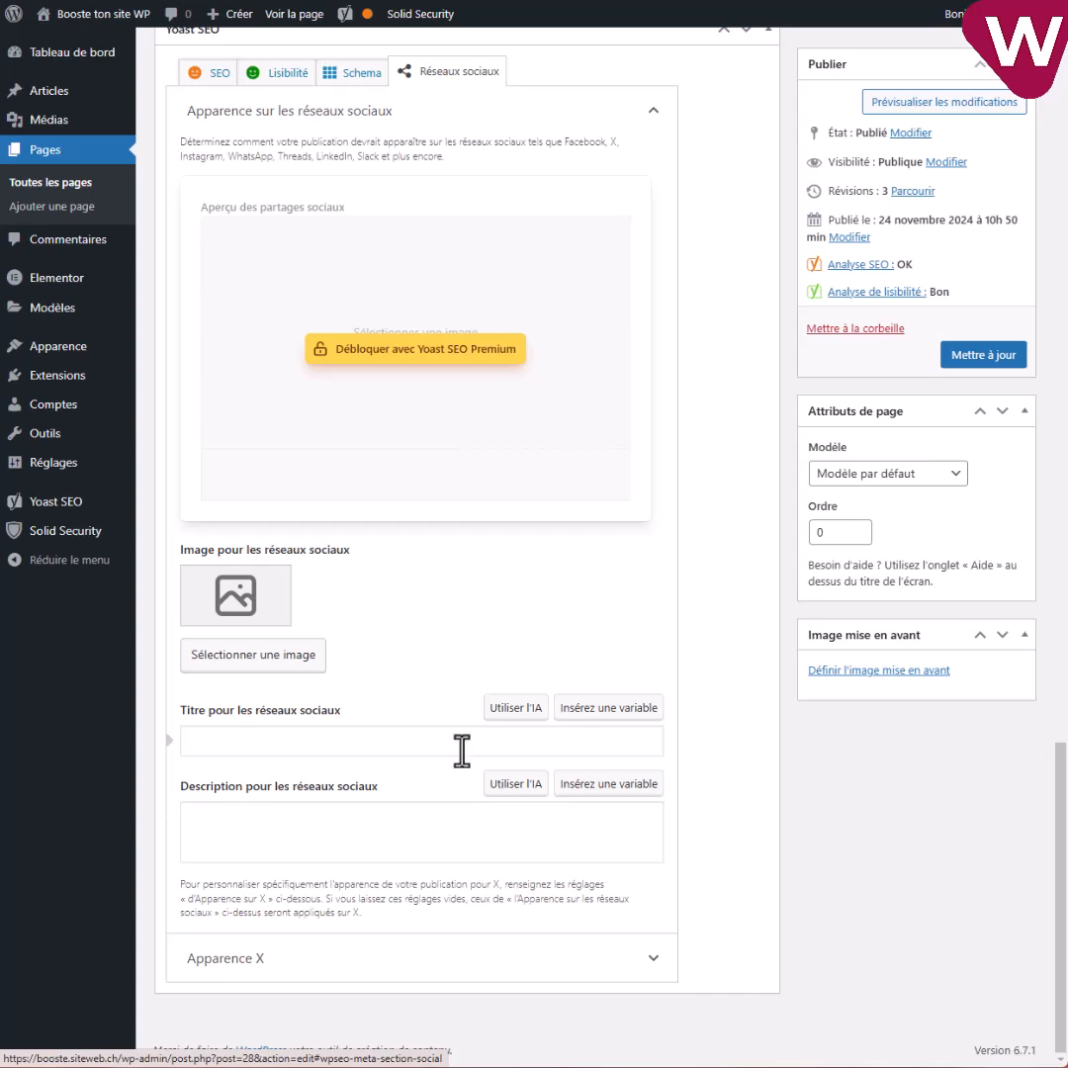
scroll(463, 762, "up", 2)
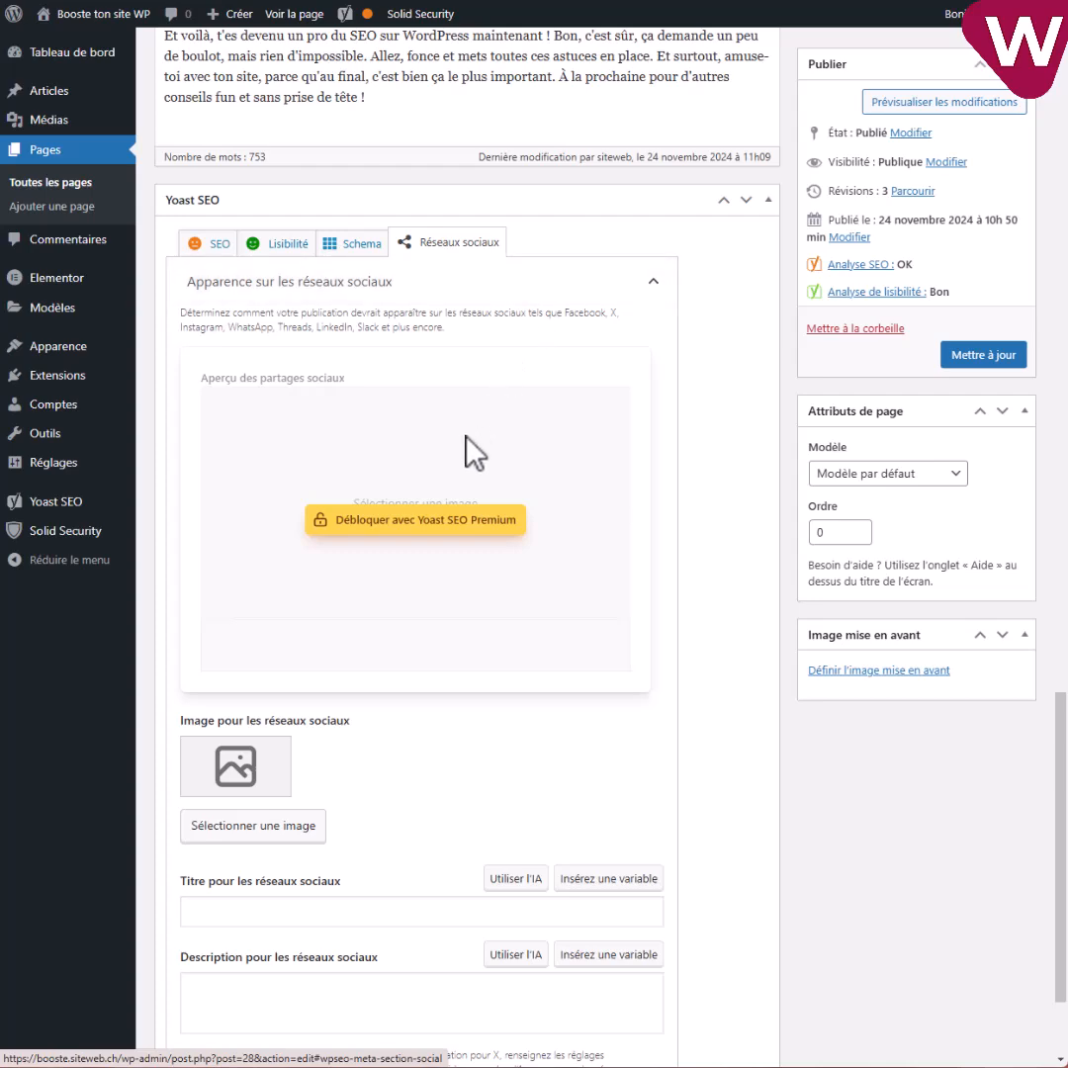
- Open the page's schema settings and examine the available page type and article type options
left_click(360, 247)
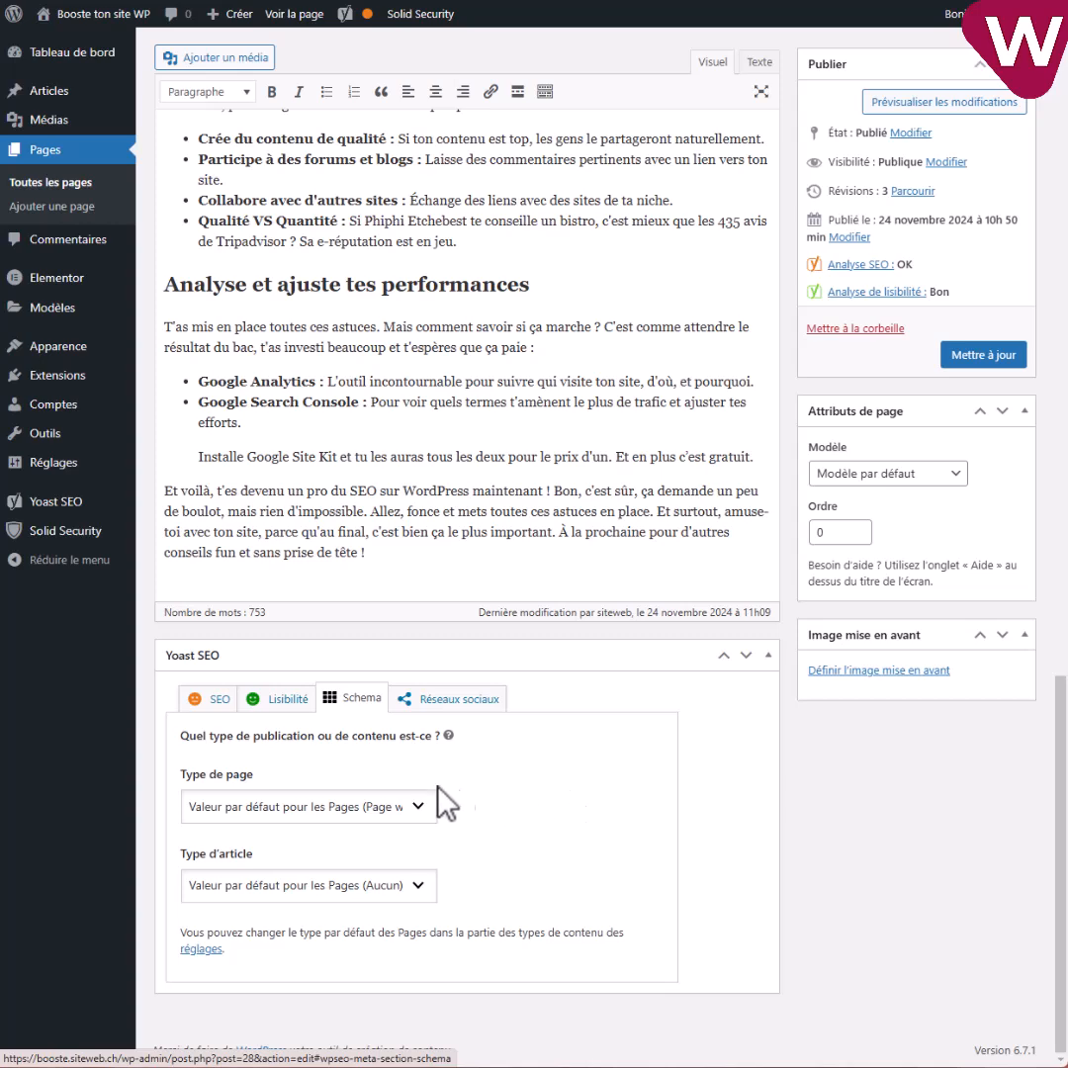
left_click(369, 809)
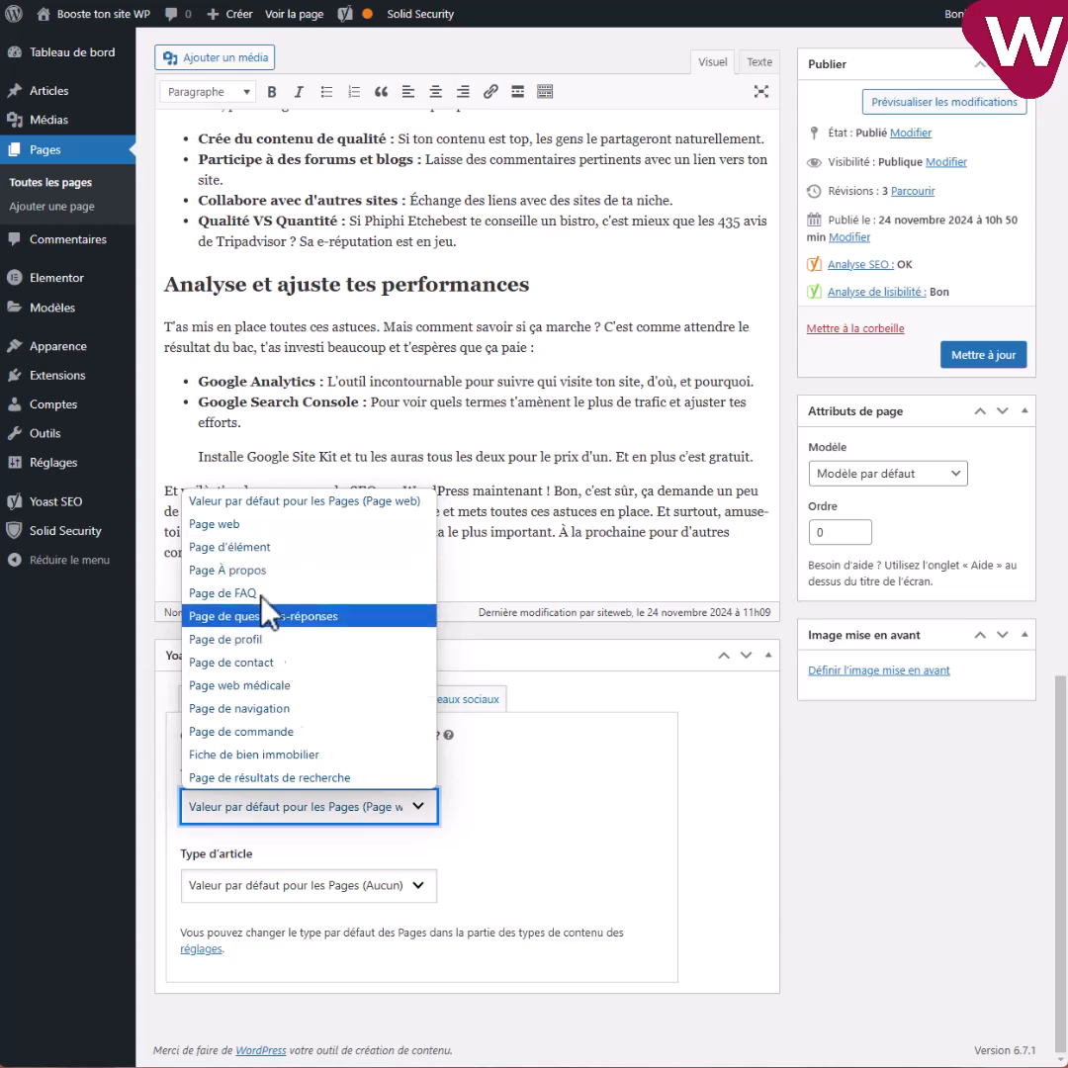
left_click(556, 783)
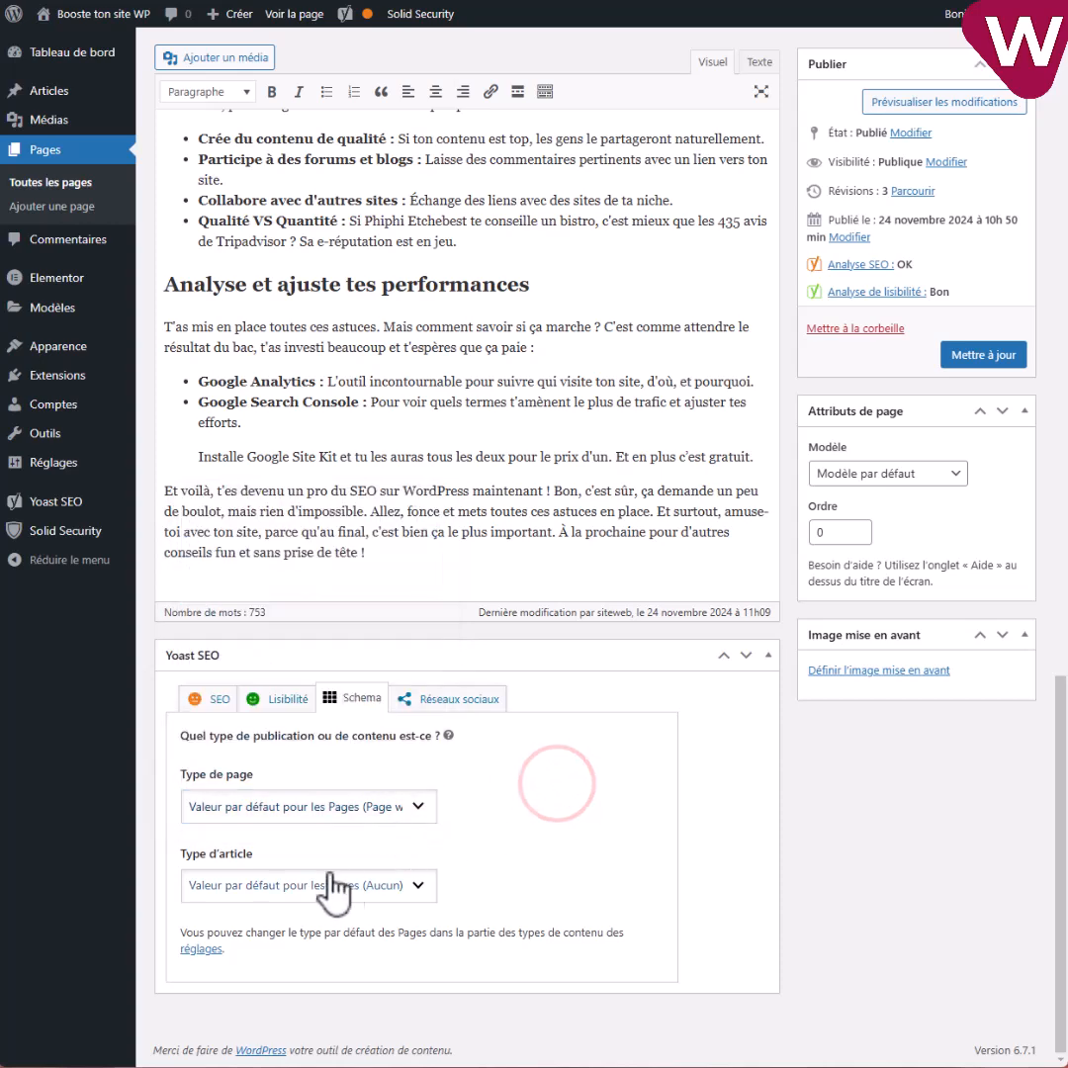
left_click(240, 883)
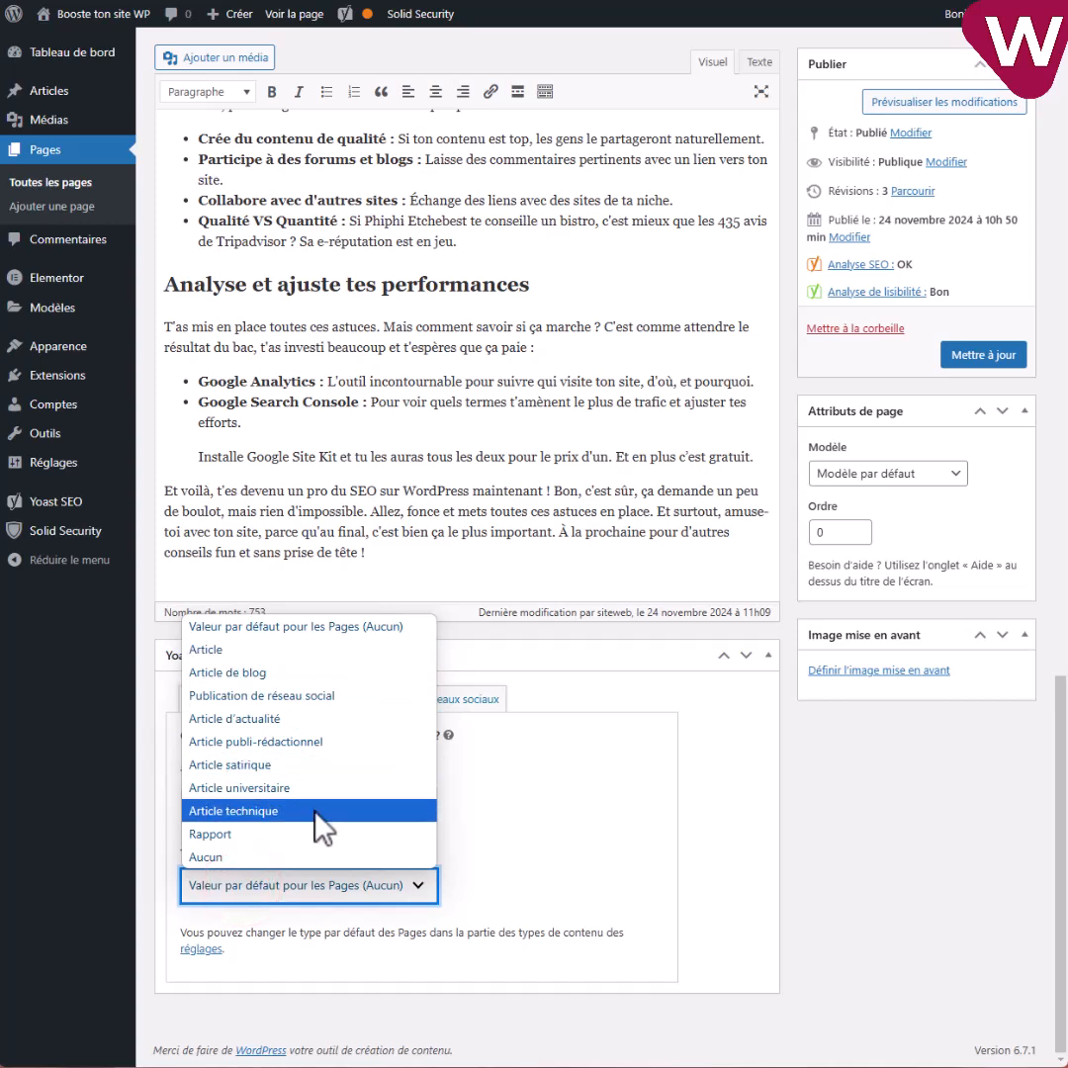
left_click(565, 825)
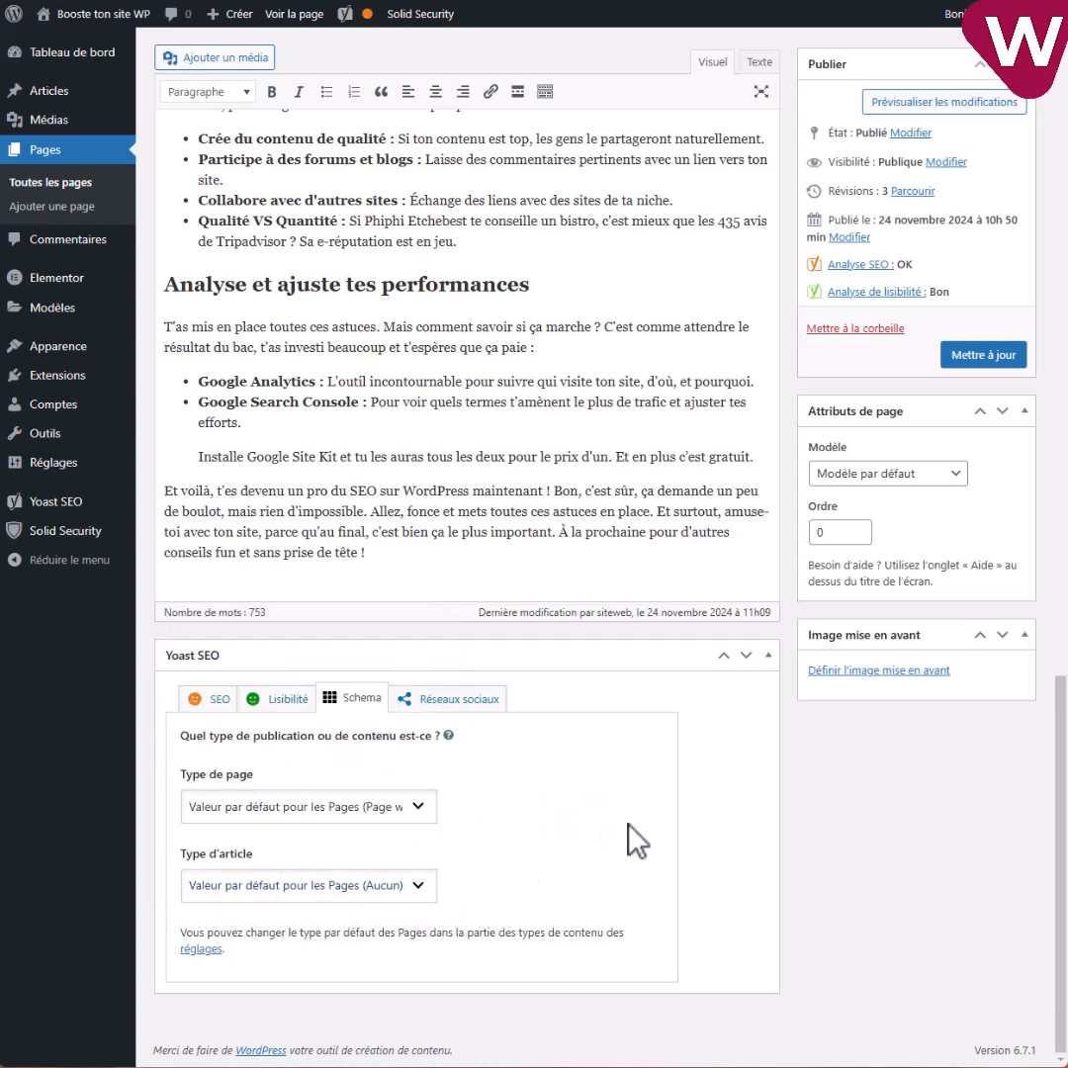
- Go to the list of posts and open "Passe la deuxième et mets les gaz avec WordPress !" for editing
left_click(53, 186)
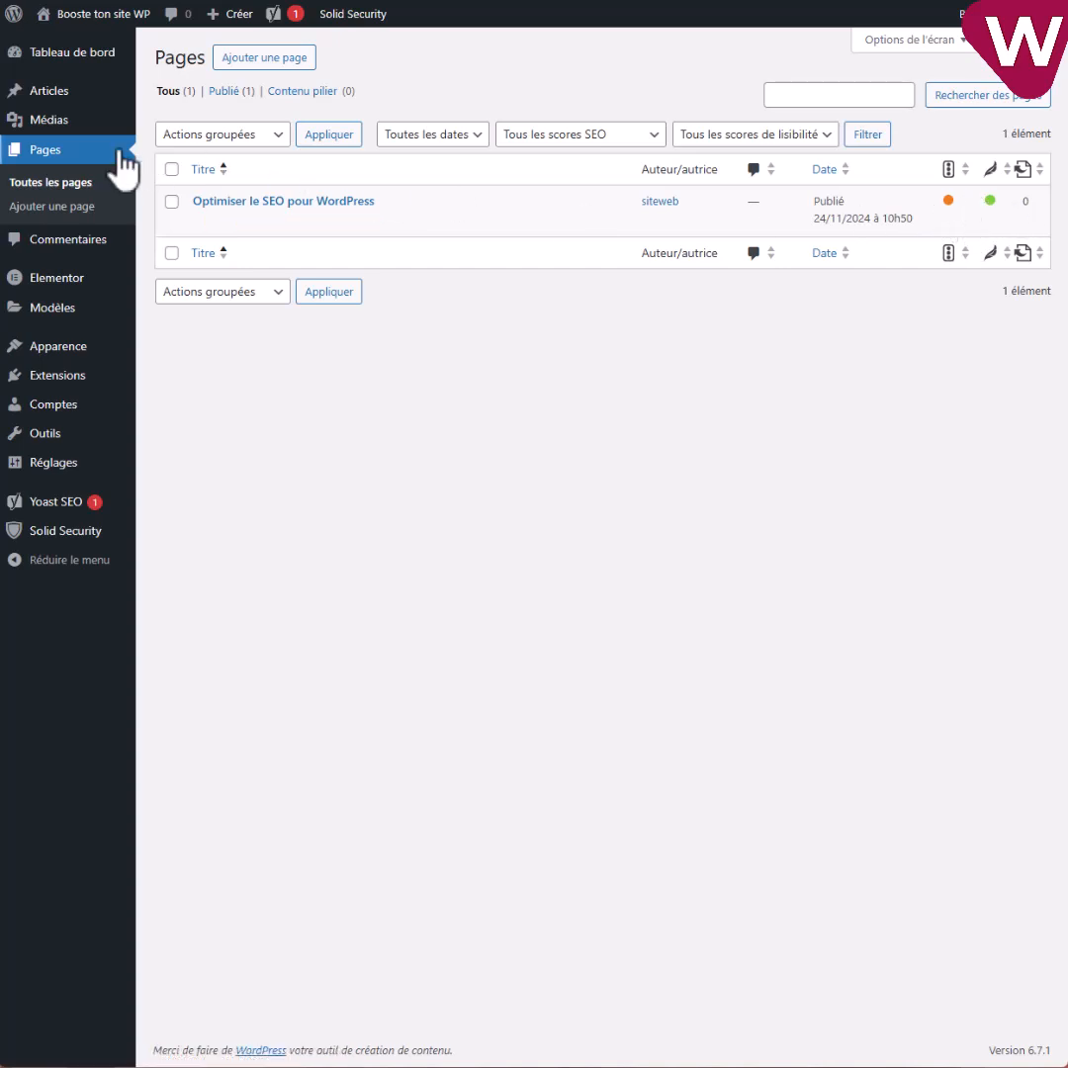
left_click(51, 92)
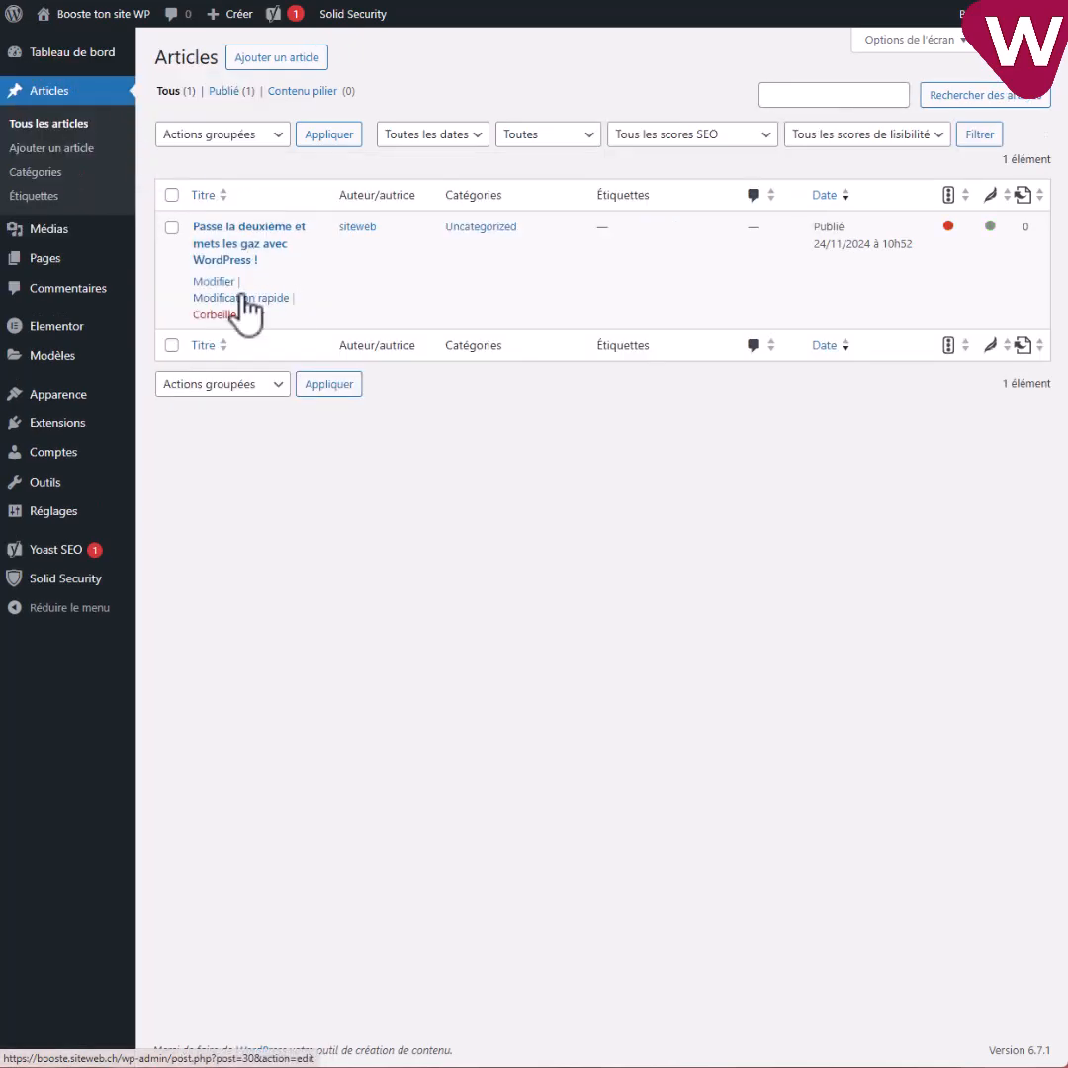
left_click(212, 281)
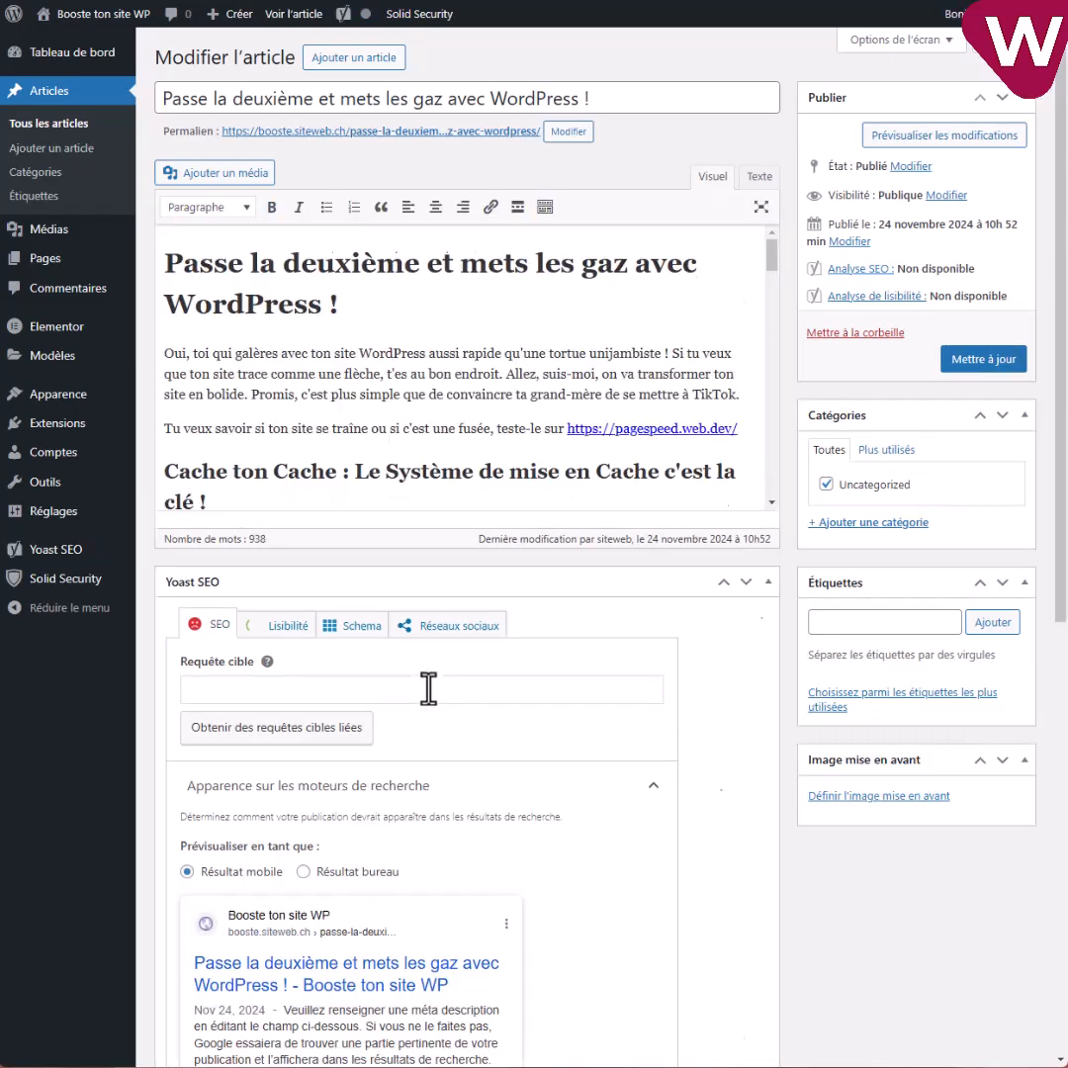
- Enter "wordpress" as the post's focus keyphrase in Yoast SEO and update the post
scroll(429, 688, "down", 2)
scroll(429, 688, "up", 3)
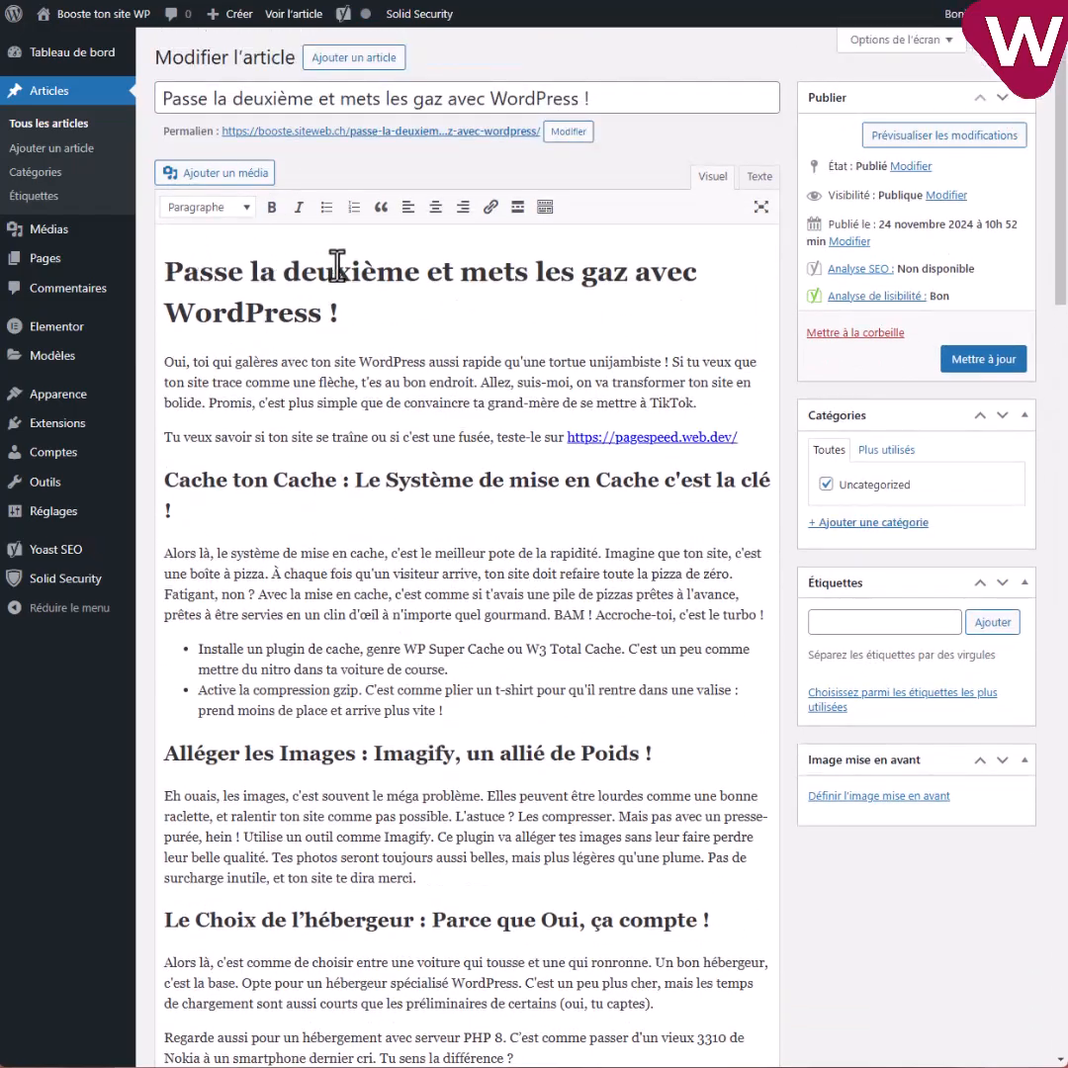
scroll(381, 644, "down", 20)
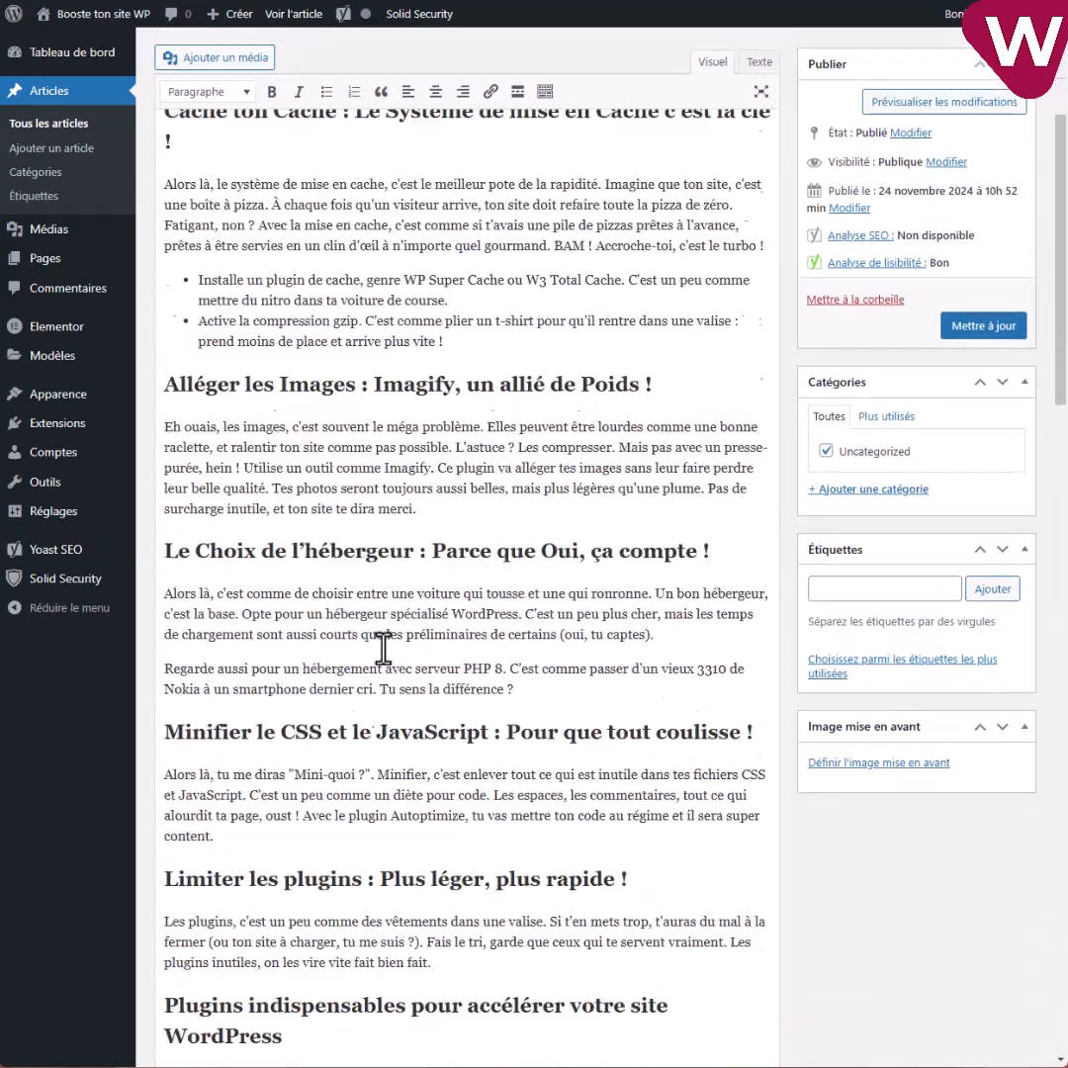
left_click(208, 460)
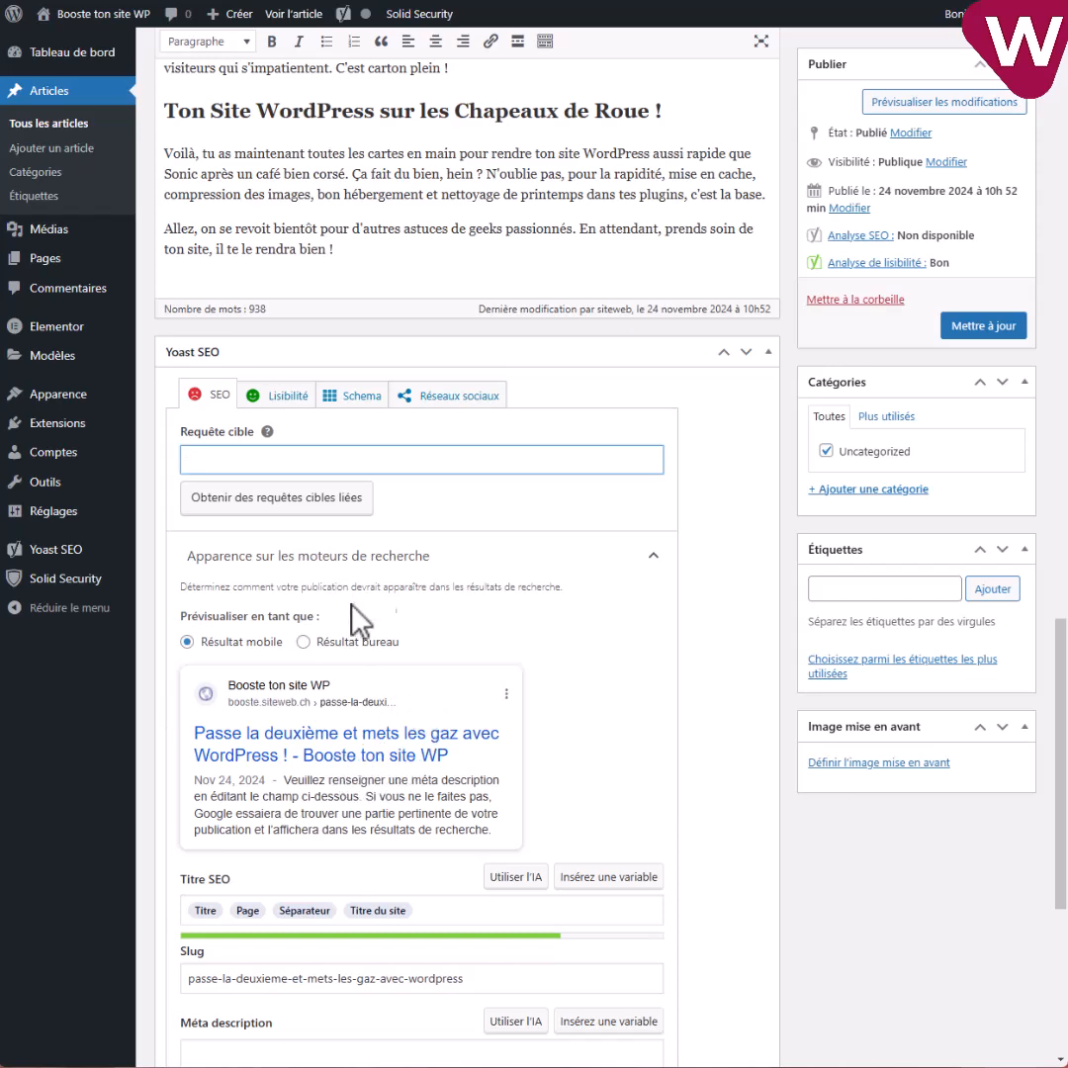
scroll(385, 742, "down", 5)
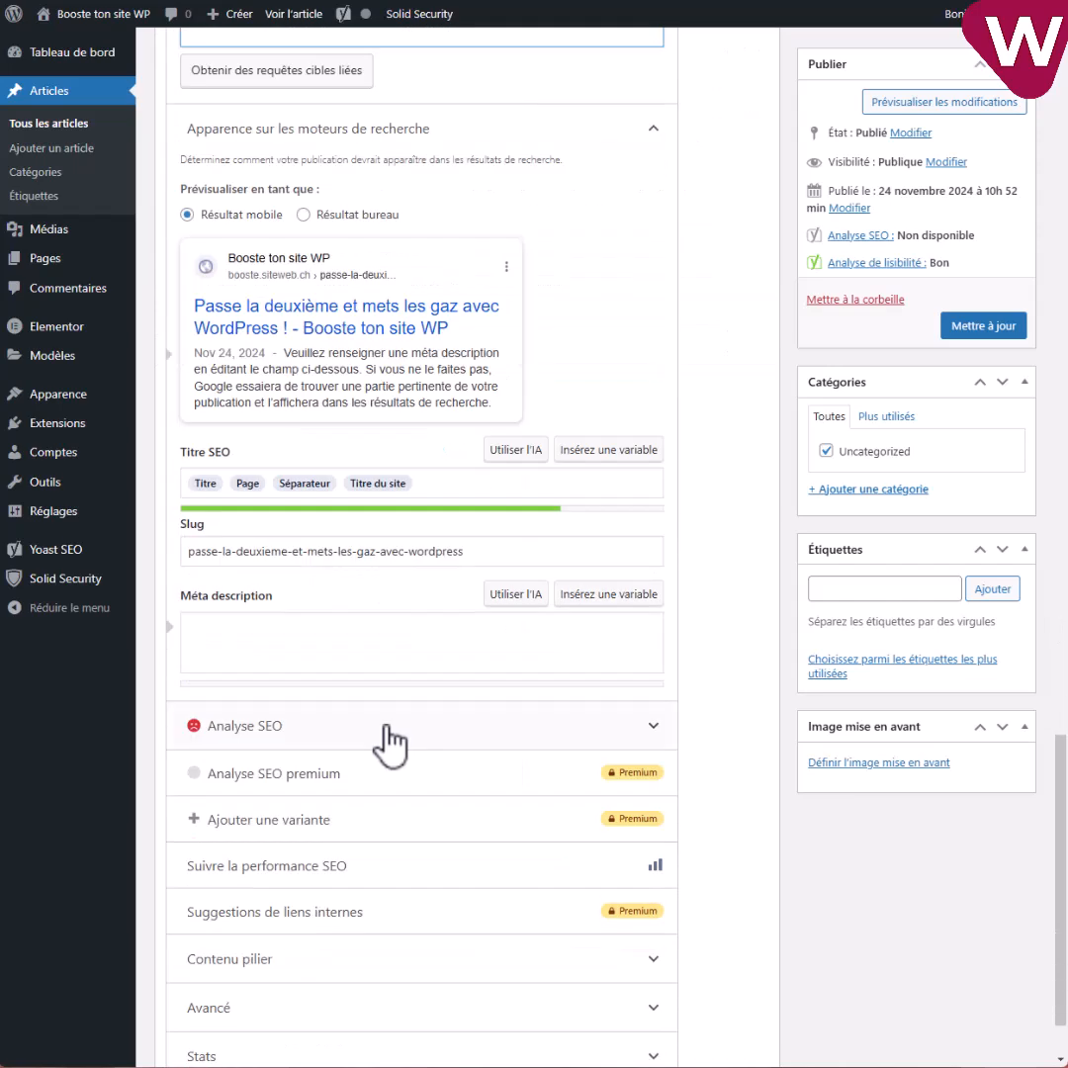
scroll(381, 774, "up", 4)
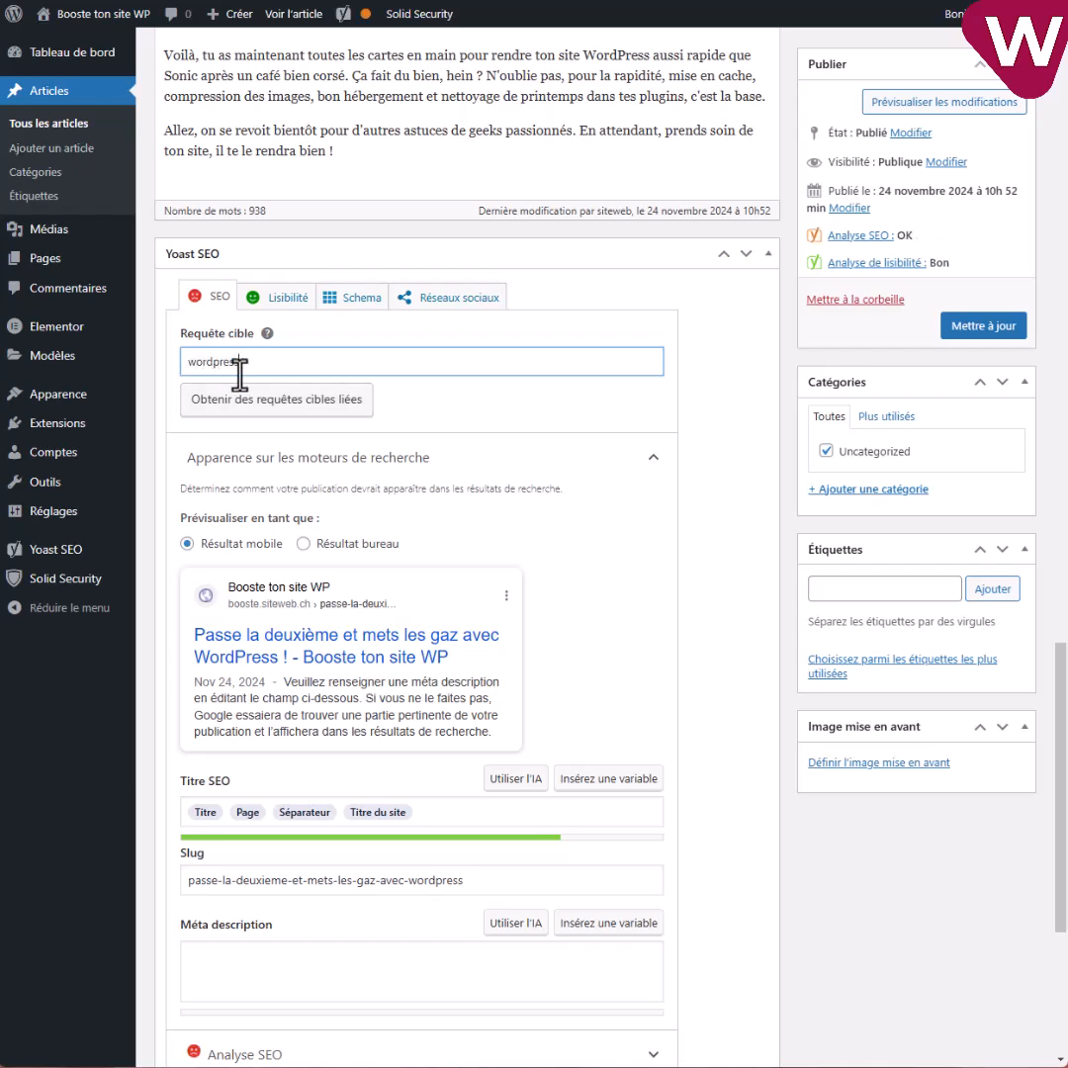
key("Return")
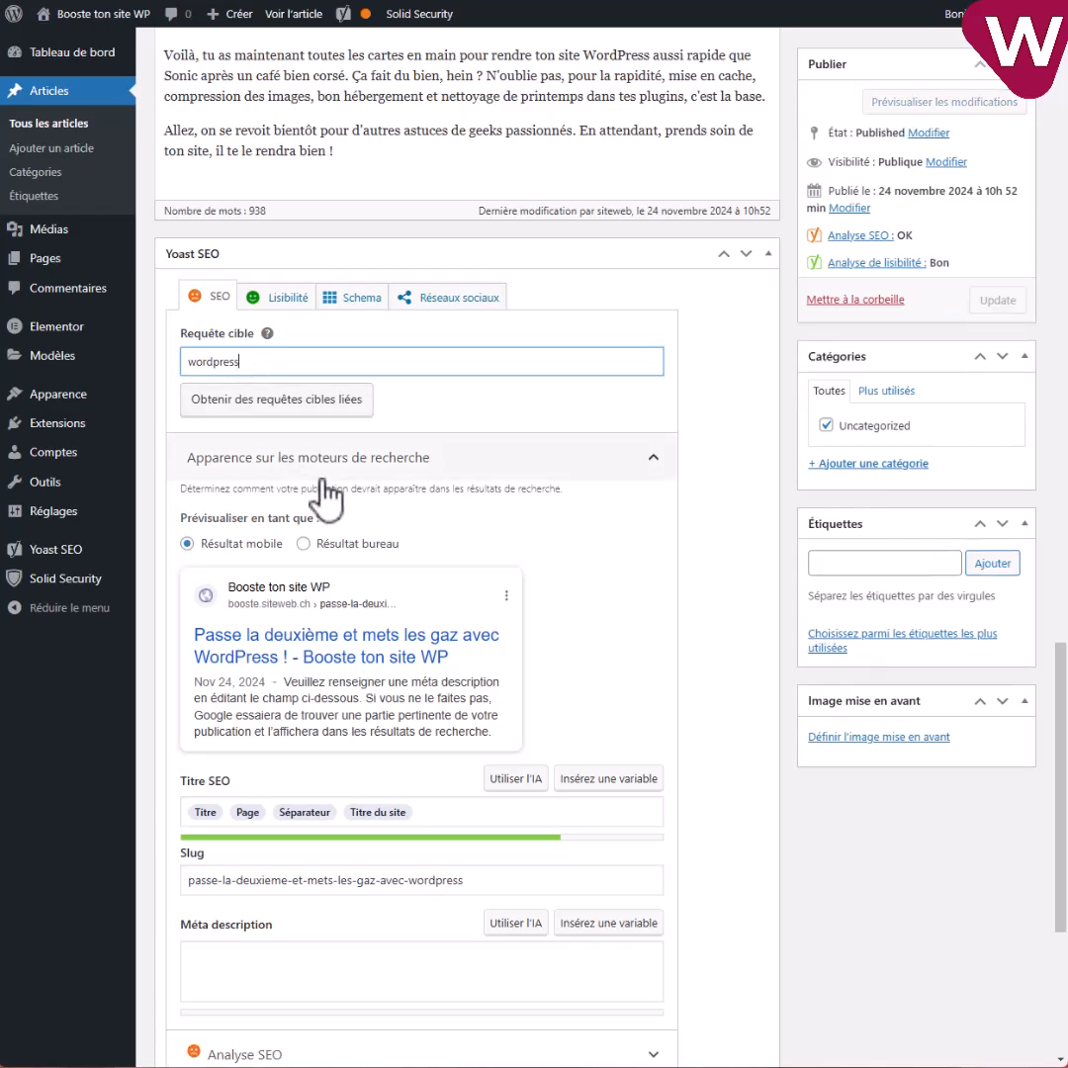
- Expand the post's SEO analysis and review its problems, improvements and good results for the keyphrase "wordpress"
scroll(326, 514, "down", 5)
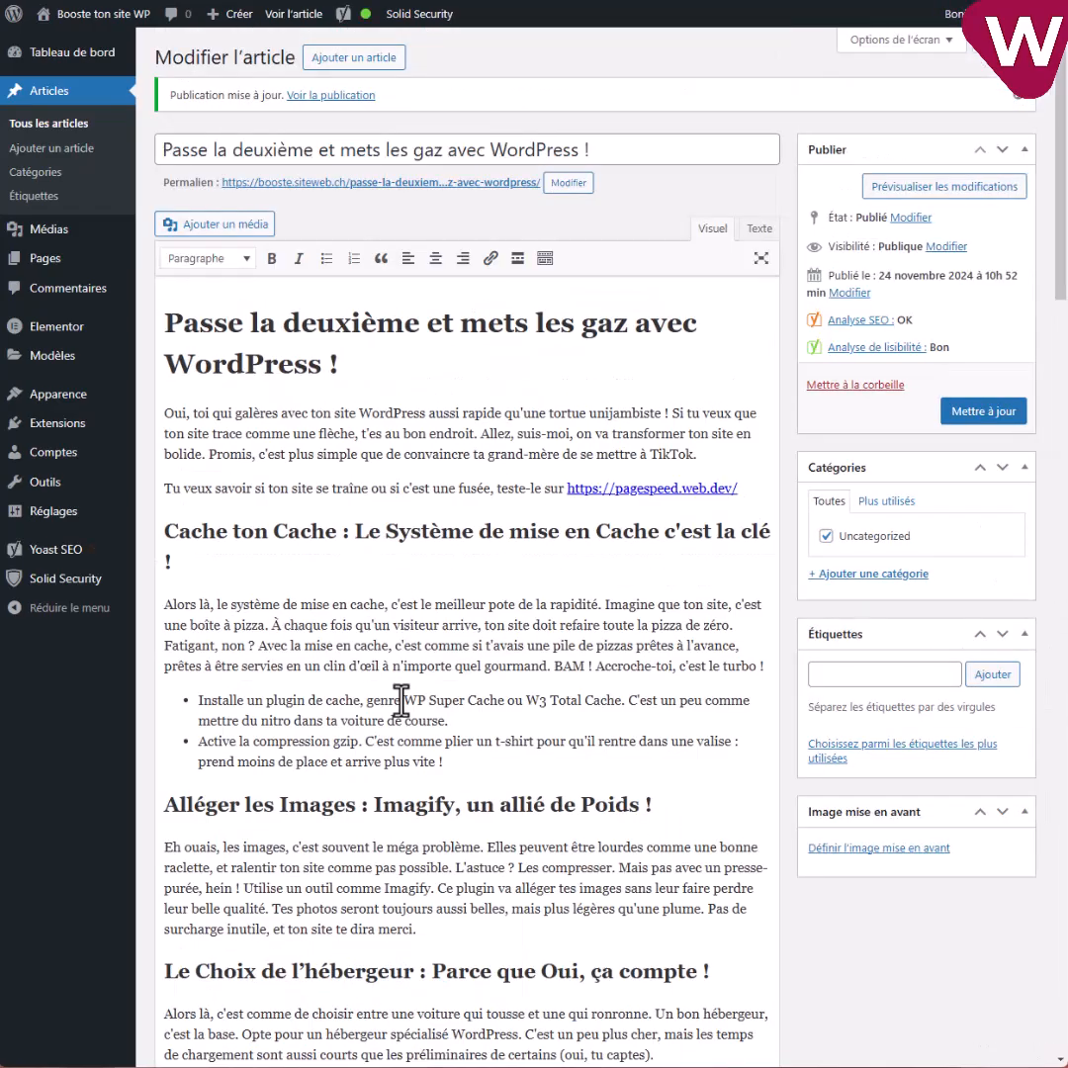
scroll(400, 702, "down", 20)
scroll(423, 726, "down", 5)
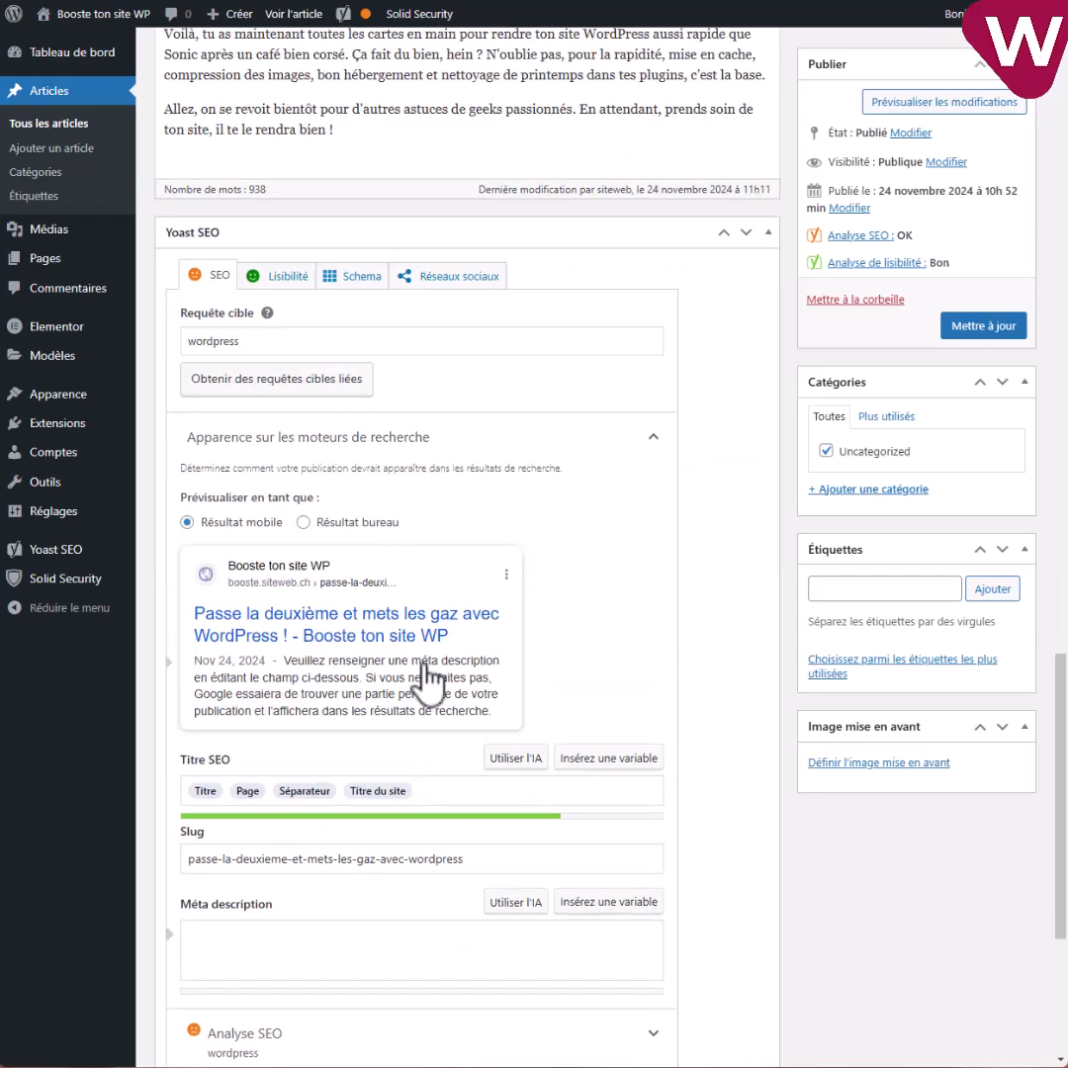
scroll(326, 593, "down", 5)
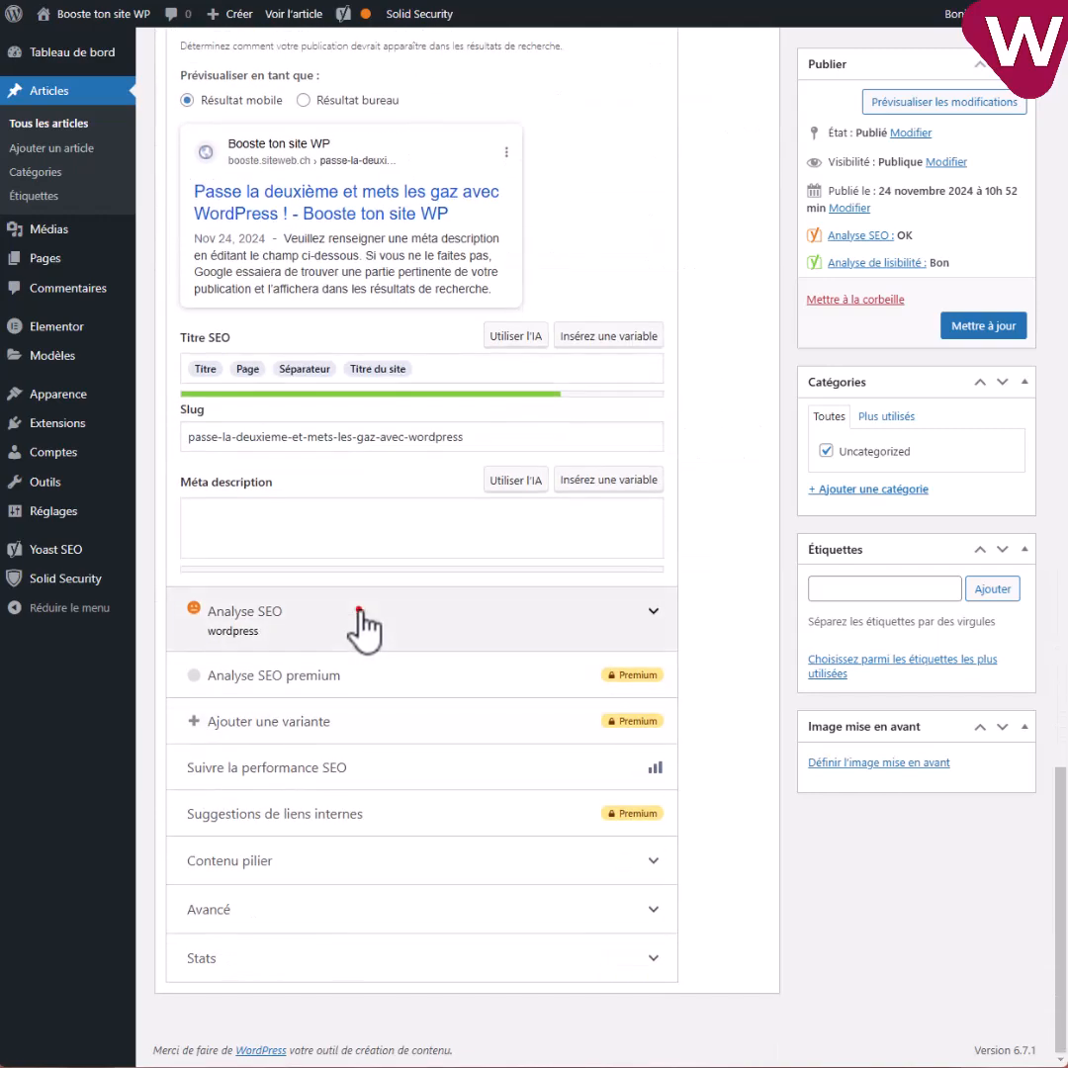
left_click(358, 616)
scroll(336, 949, "down", 3)
scroll(287, 811, "down", 1)
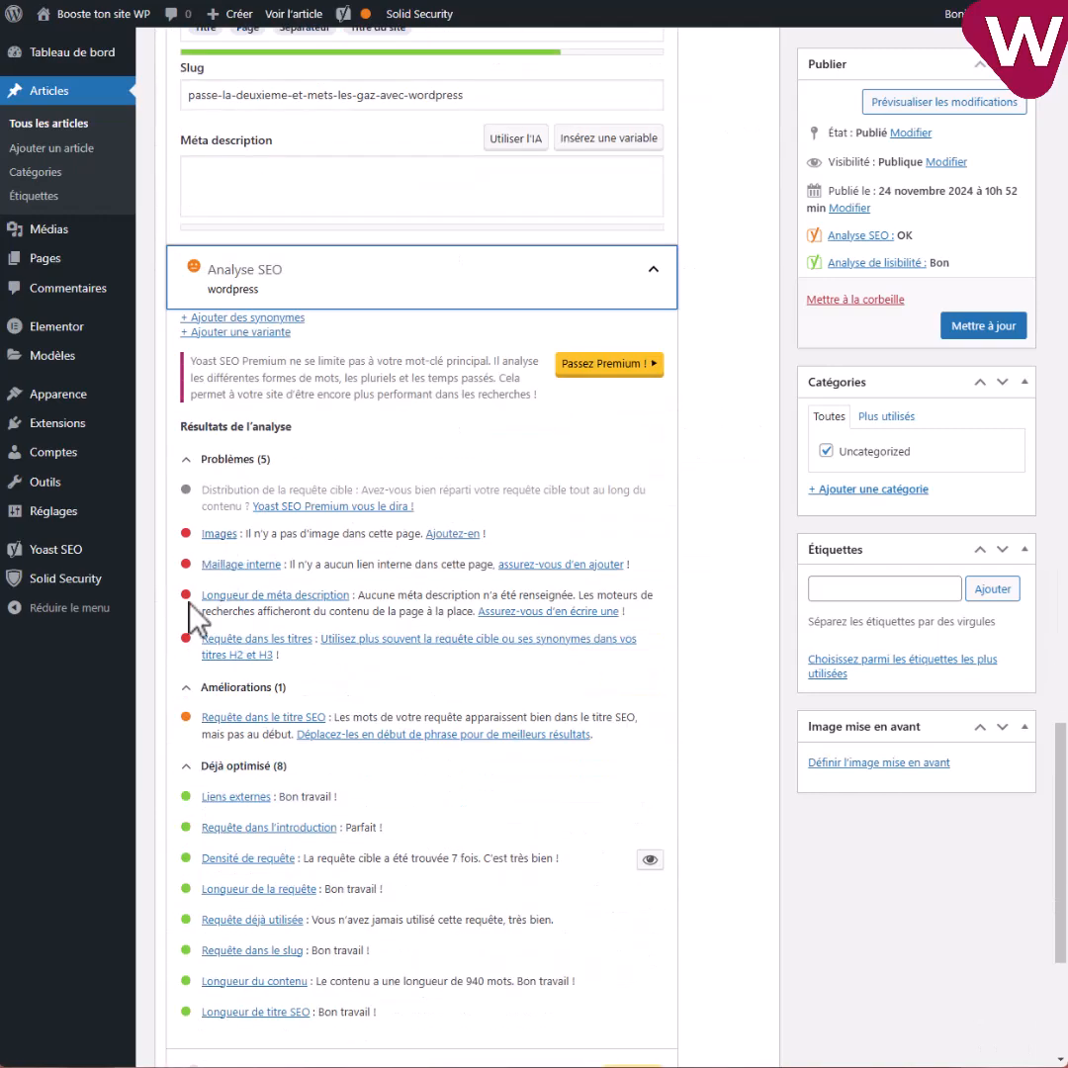
- Replace the post's focus keyphrase with "chocolat noir" and update the post
scroll(290, 834, "up", 8)
left_click(275, 348)
left_click_drag(274, 348, 172, 354)
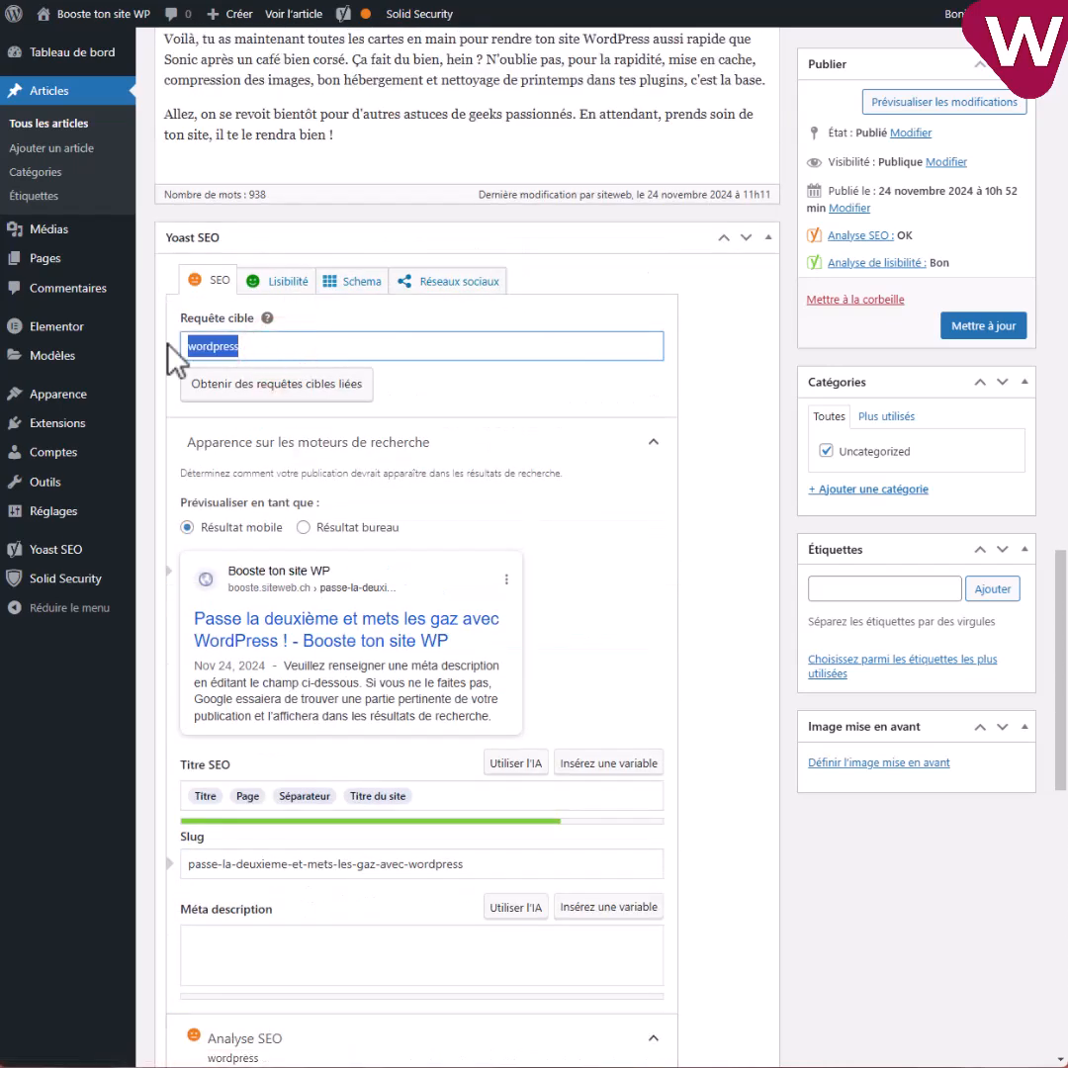
type("choc")
type("at noir")
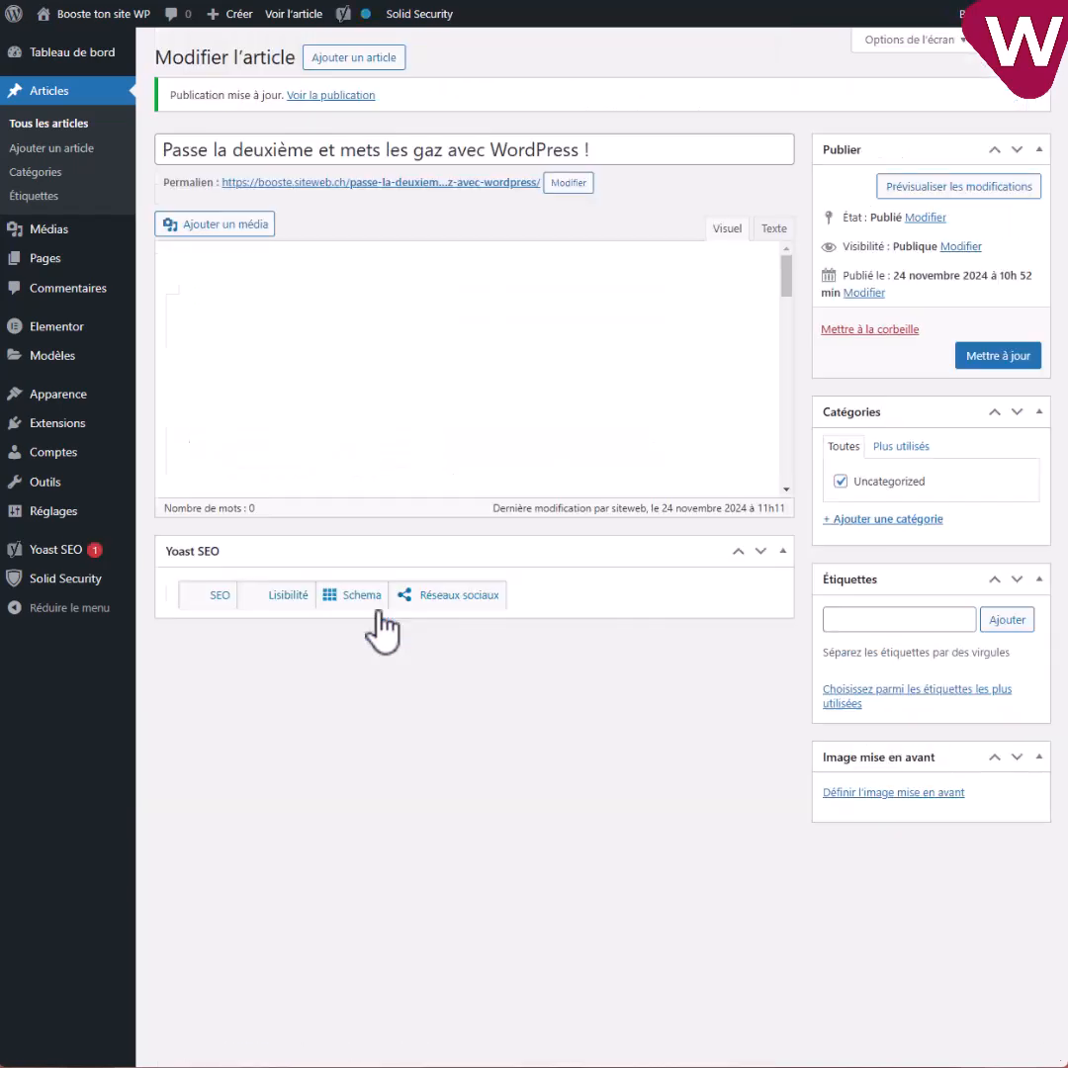
- Expand the SEO analysis for "chocolat noir", review its results, and compare them with the post's keyphrase and search appearance fields
scroll(413, 569, "down", 7)
scroll(422, 584, "down", 20)
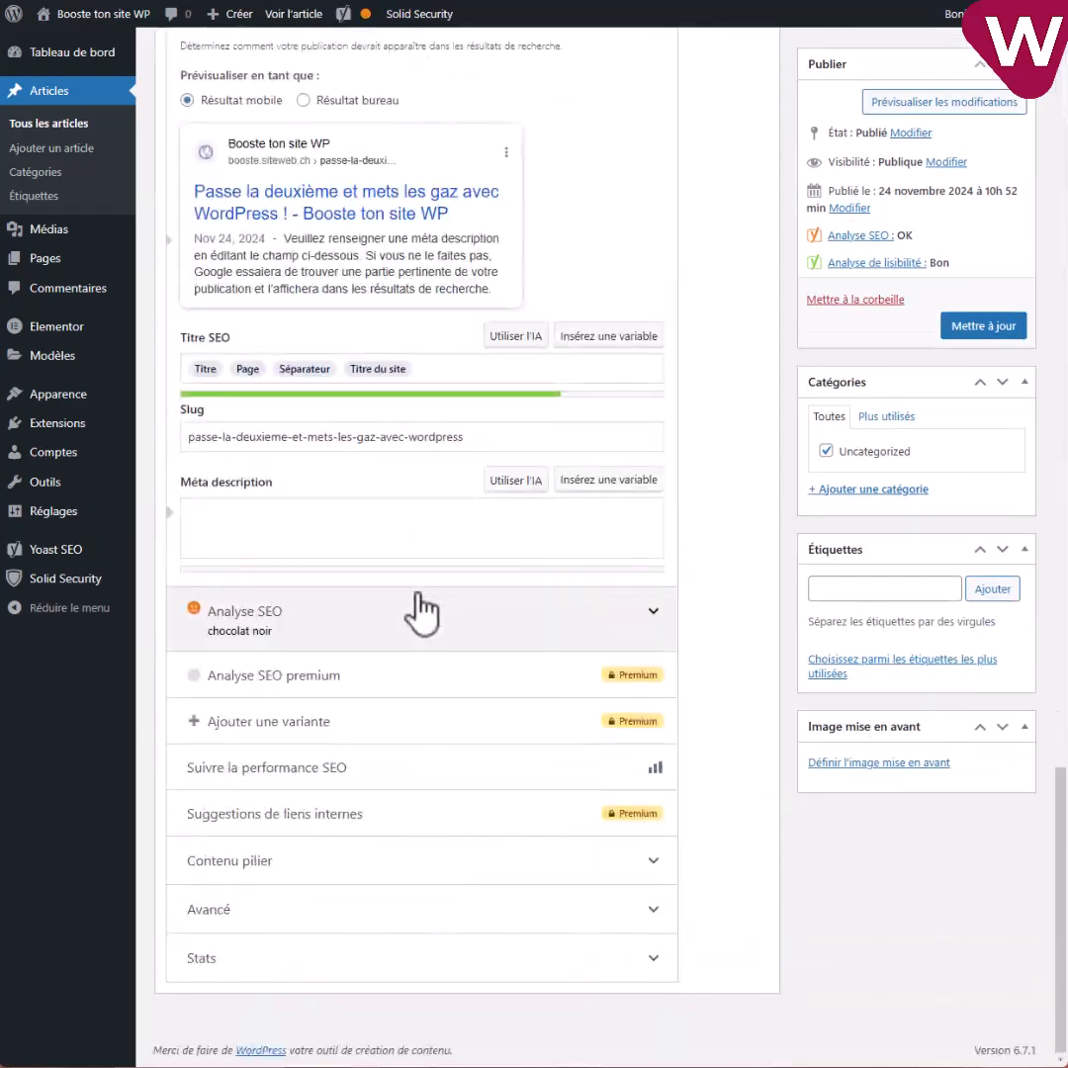
left_click(499, 611)
scroll(429, 655, "down", 3)
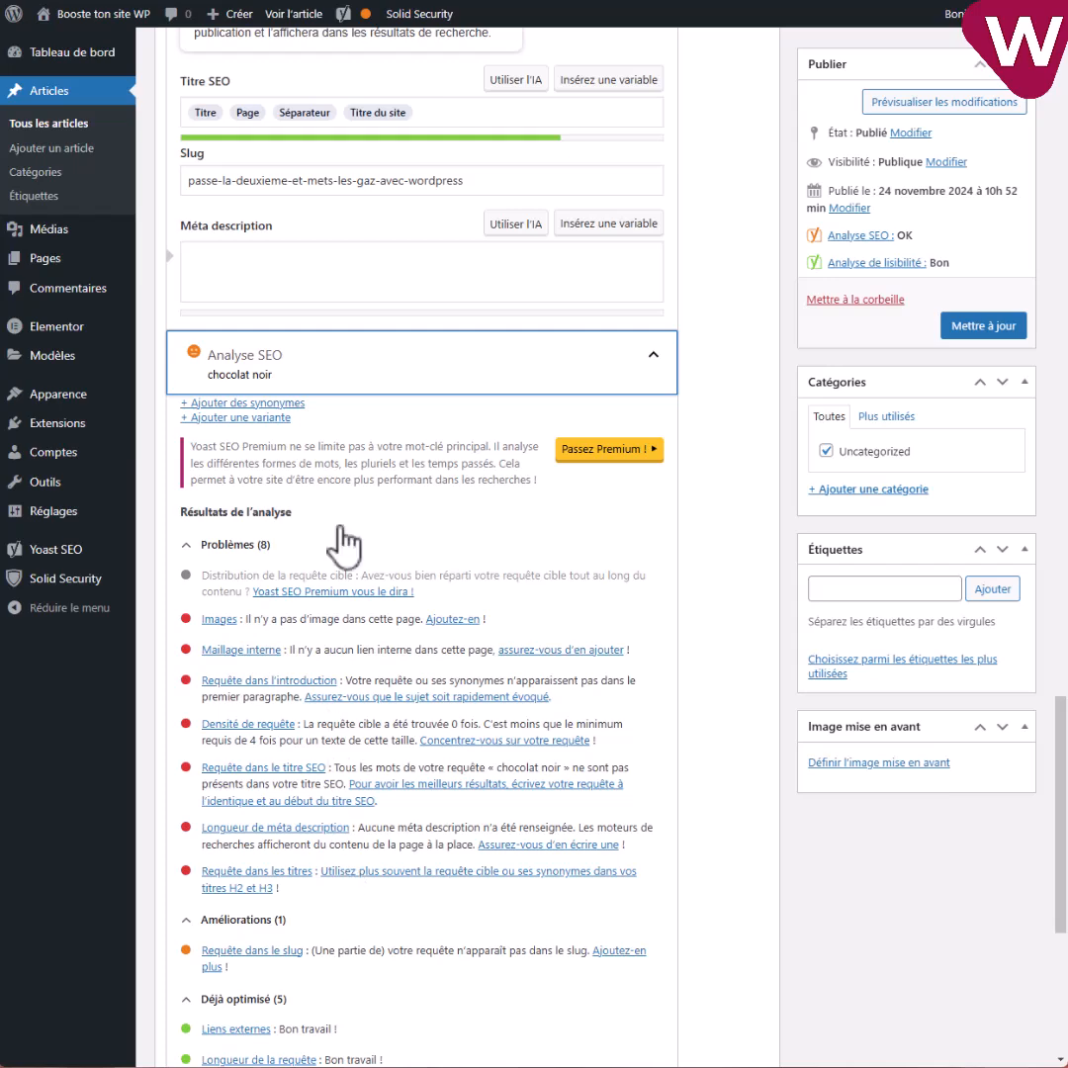
scroll(346, 929, "down", 1)
scroll(346, 930, "down", 3)
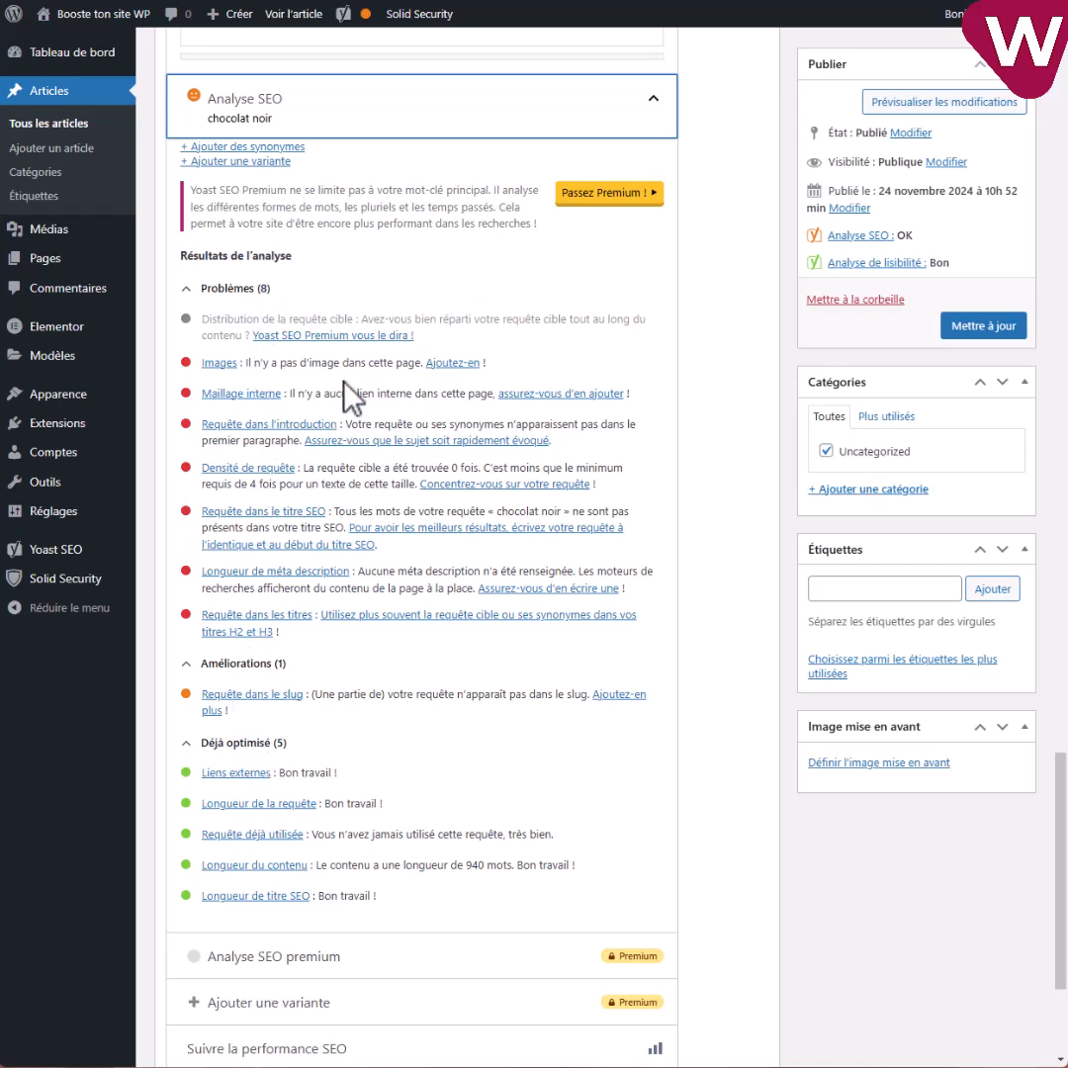
scroll(457, 287, "up", 10)
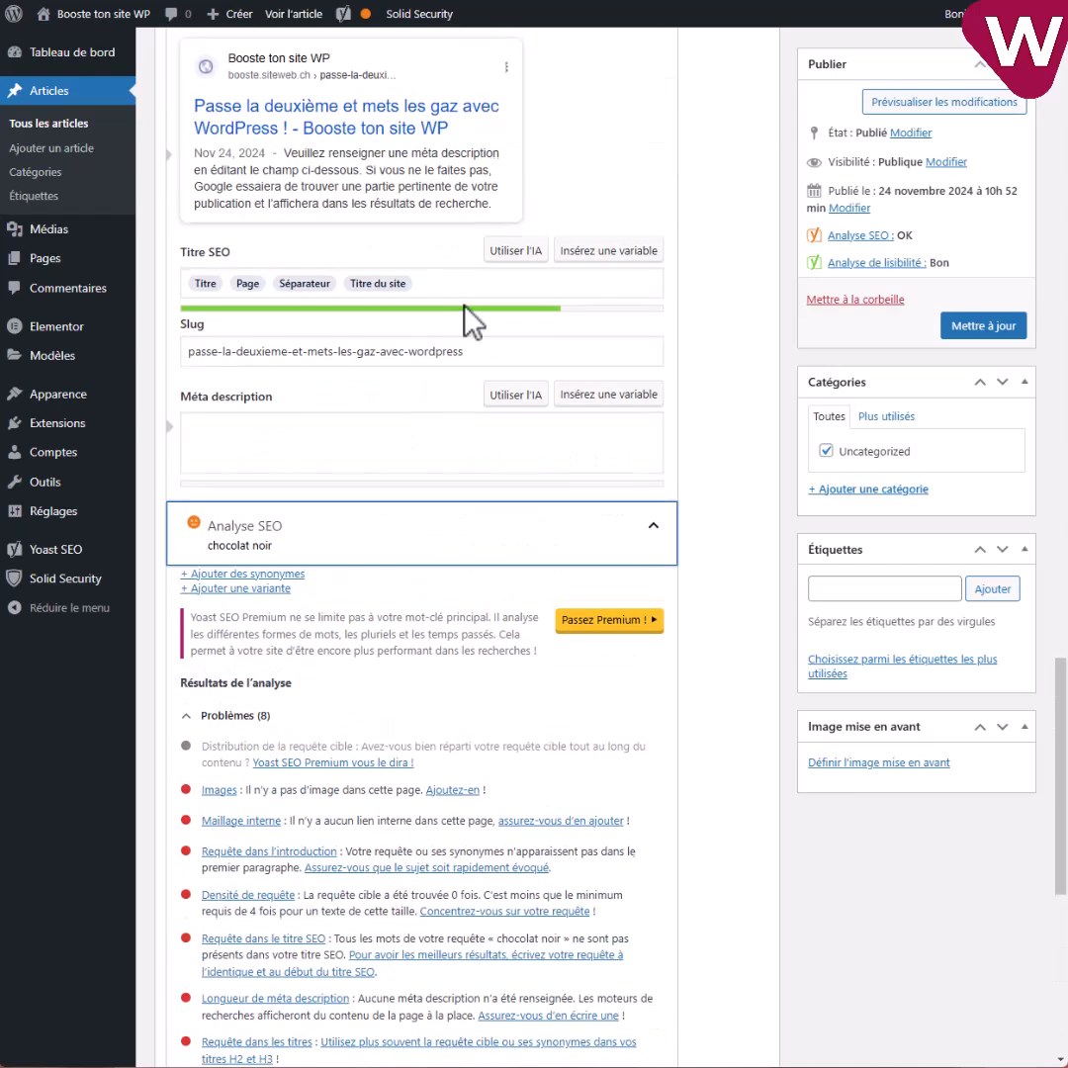
scroll(305, 691, "up", 2)
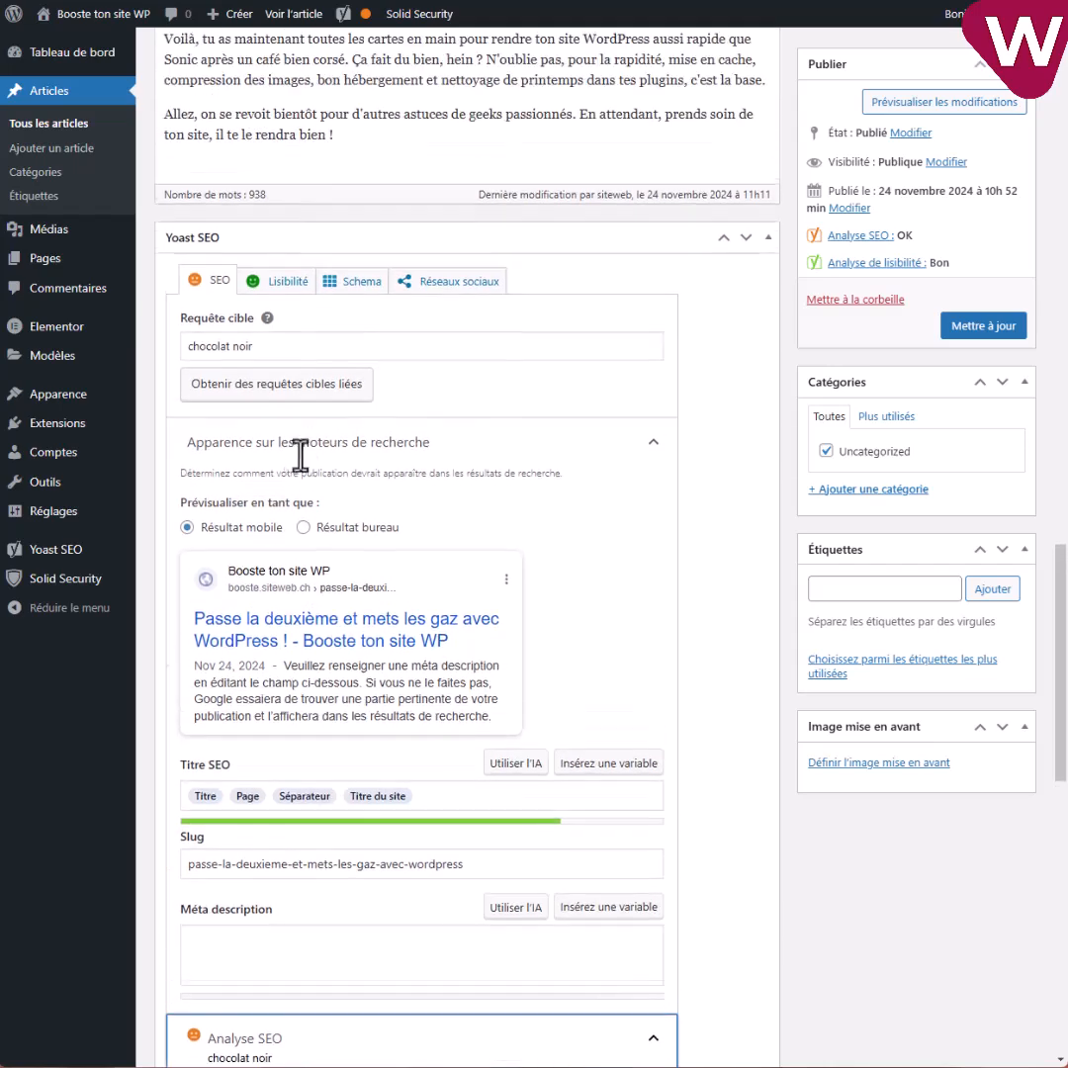